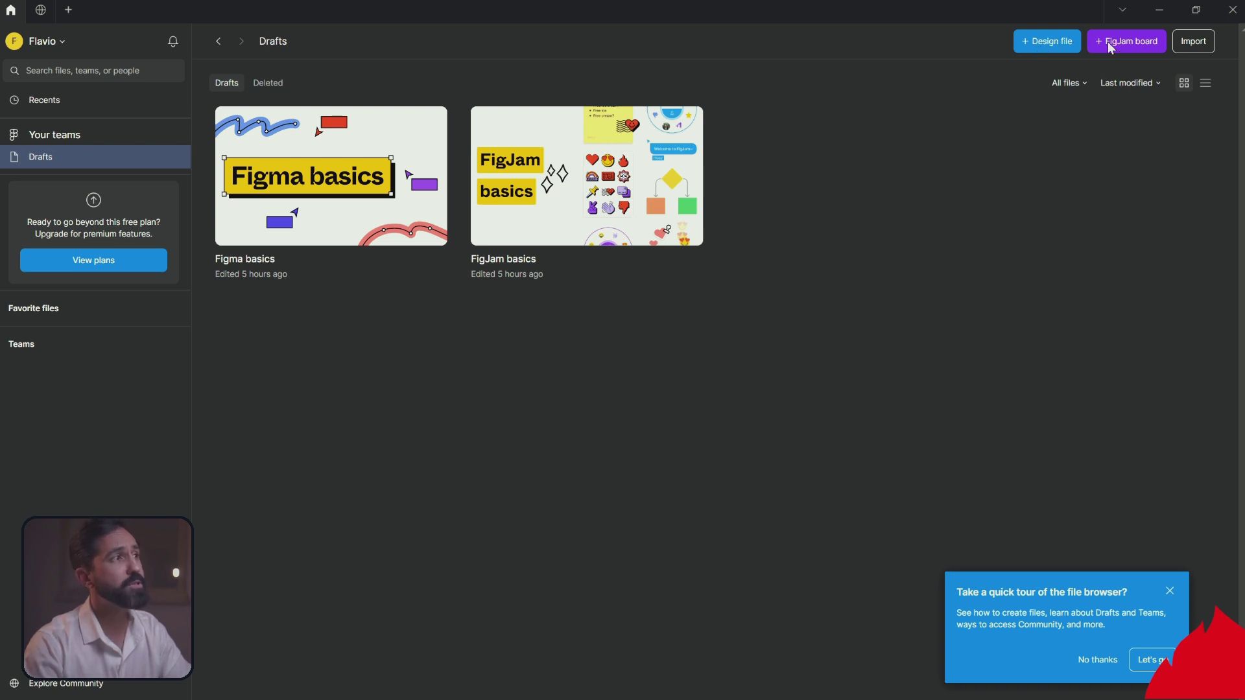
Step: Create a FigJam board with a purple circle arrow-linked to a rounded square labelled 'fafsaf'
left_click(1142, 41)
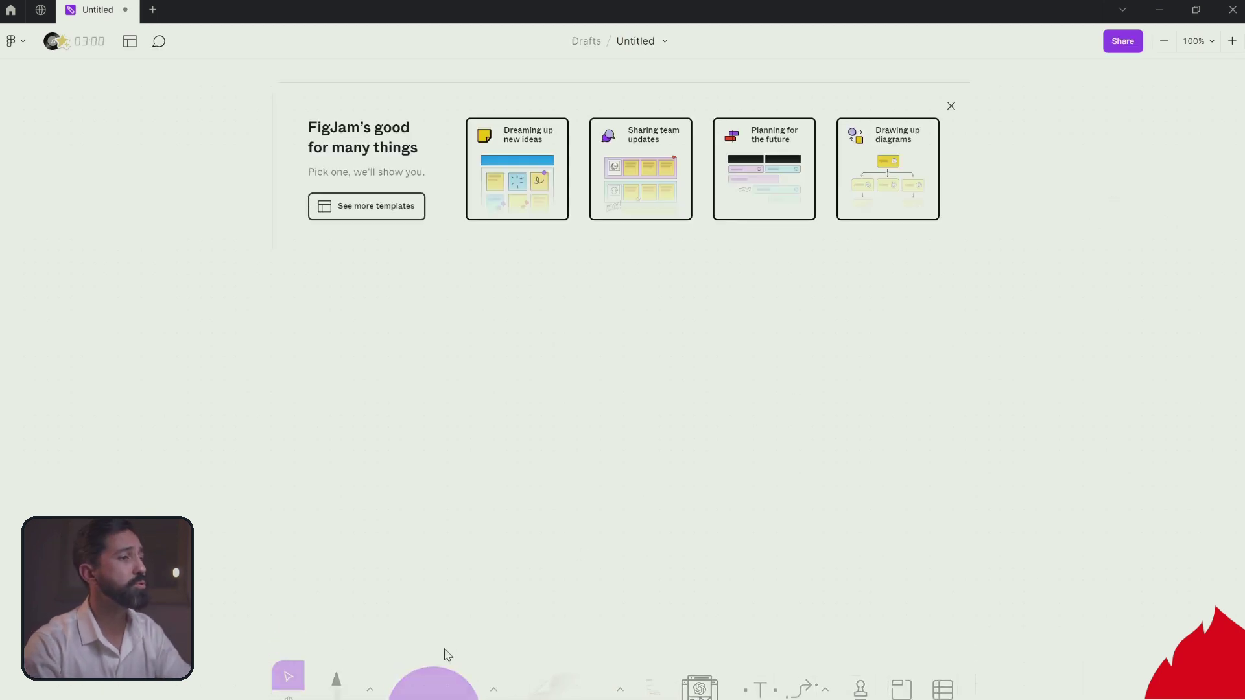
left_click(951, 107)
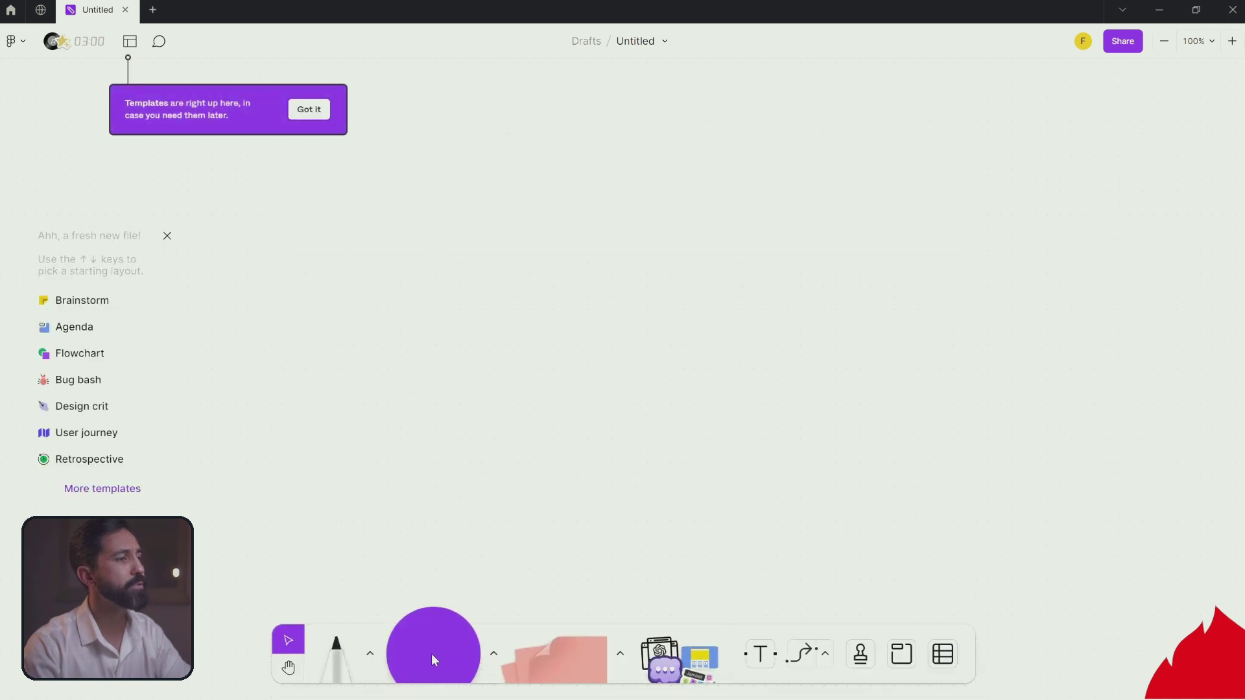
left_click_drag(430, 654, 523, 293)
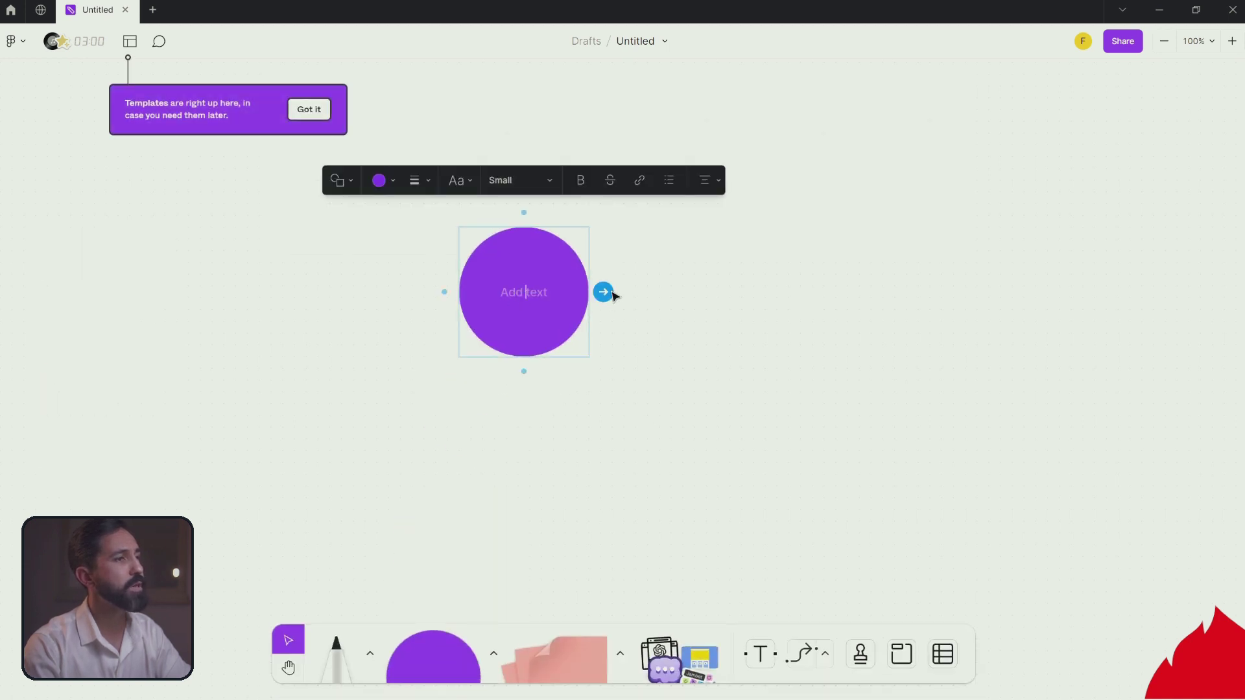
left_click_drag(603, 291, 784, 291)
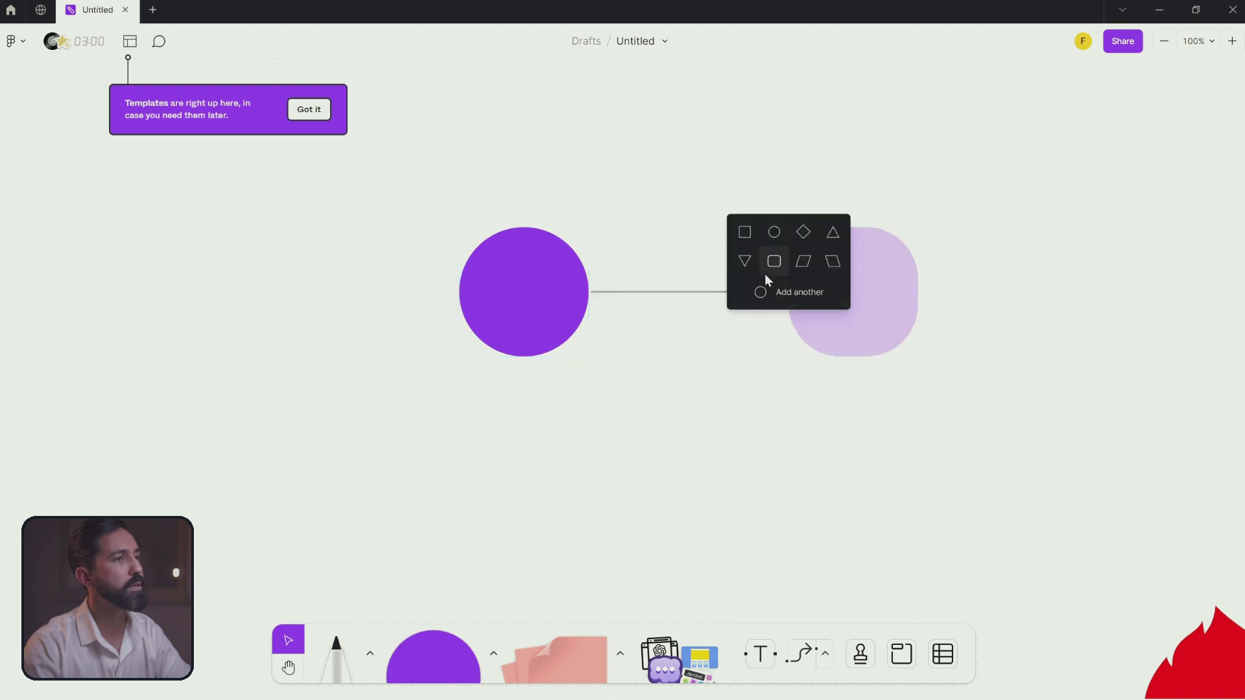
left_click(774, 262)
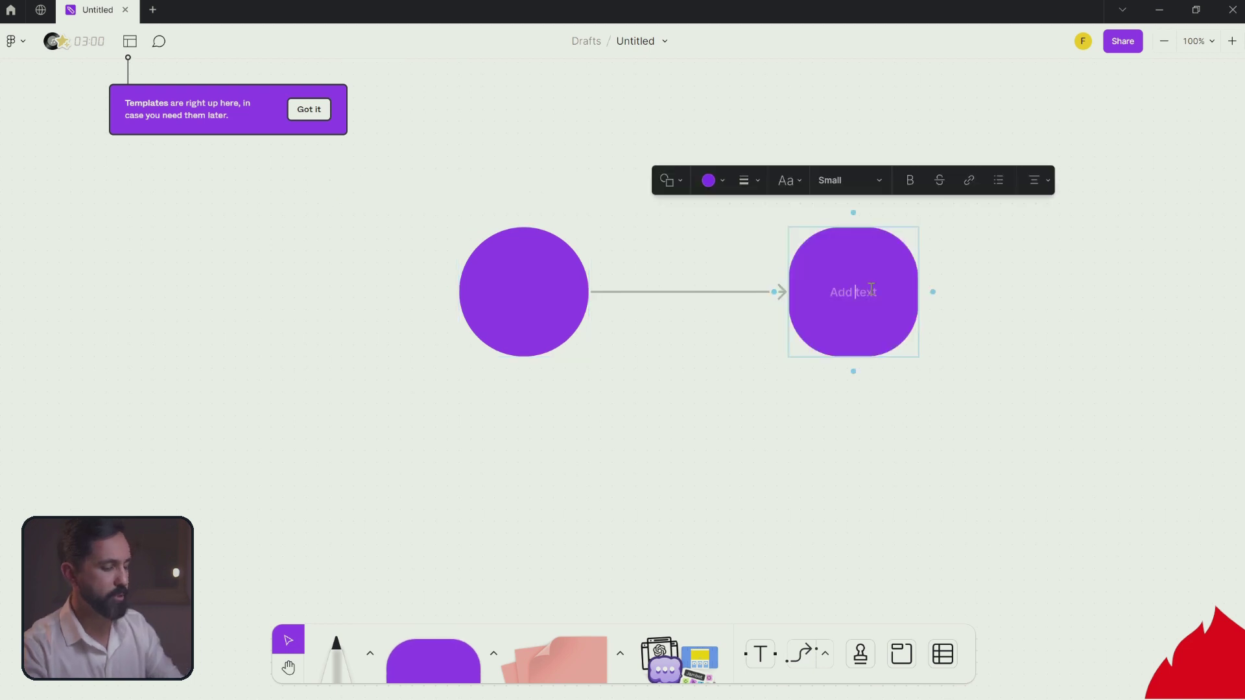
type("fafsaf")
left_click(997, 415)
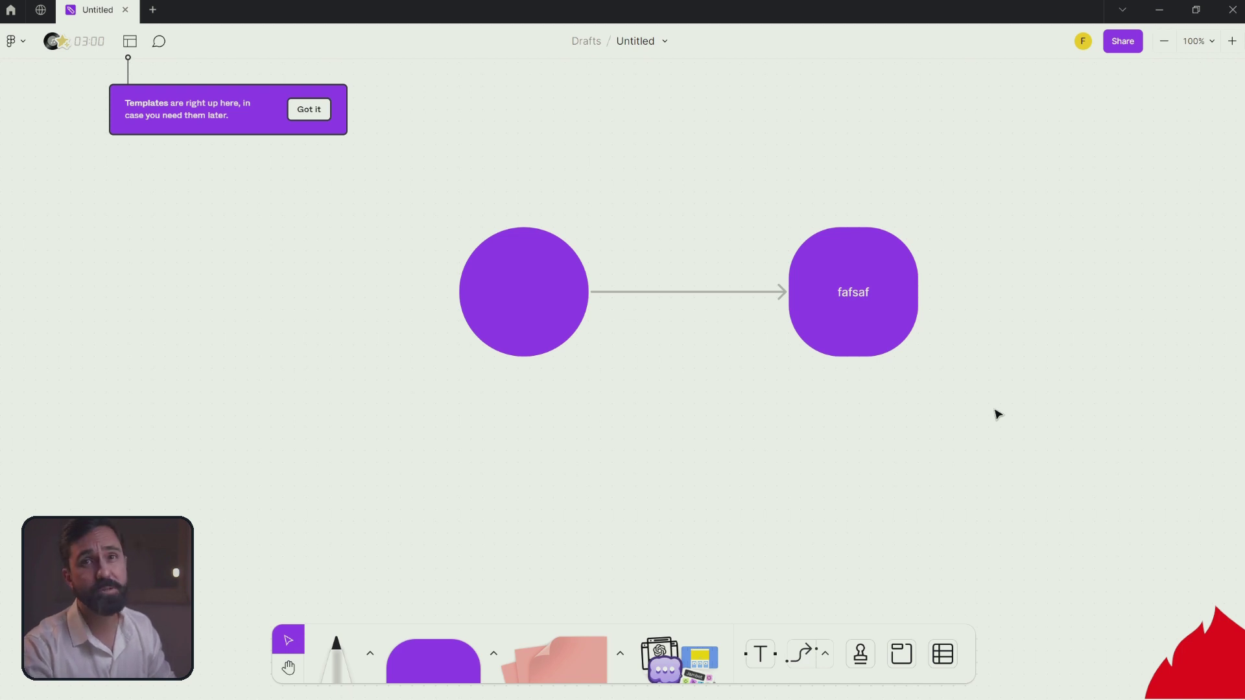
Step: Select both shapes and the arrow, then close the Untitled board
scroll(997, 414, "down", 2)
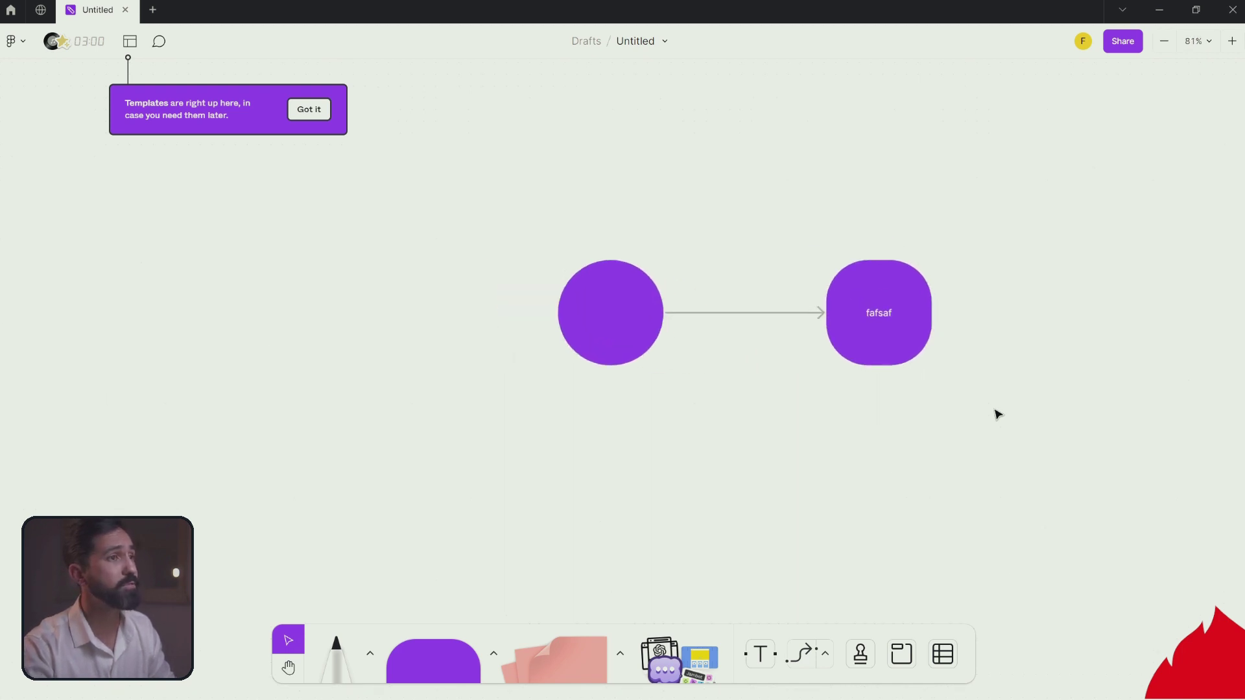
left_click_drag(445, 178, 1033, 510)
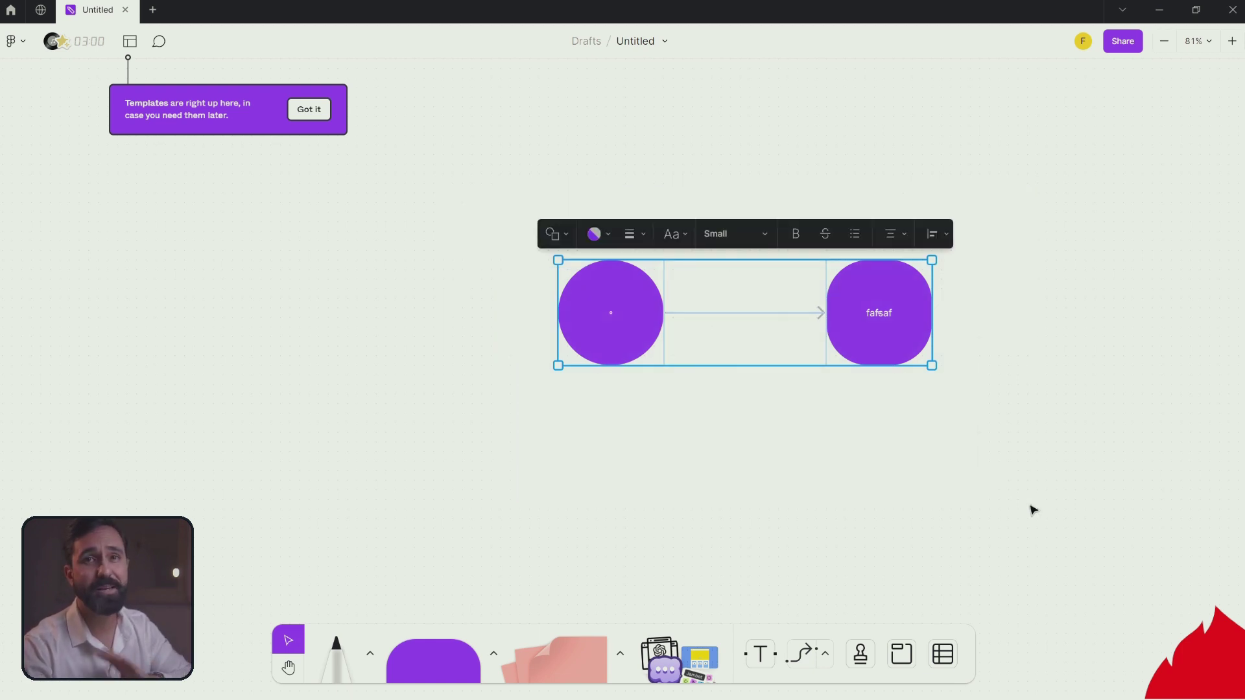
key("ctrl+w")
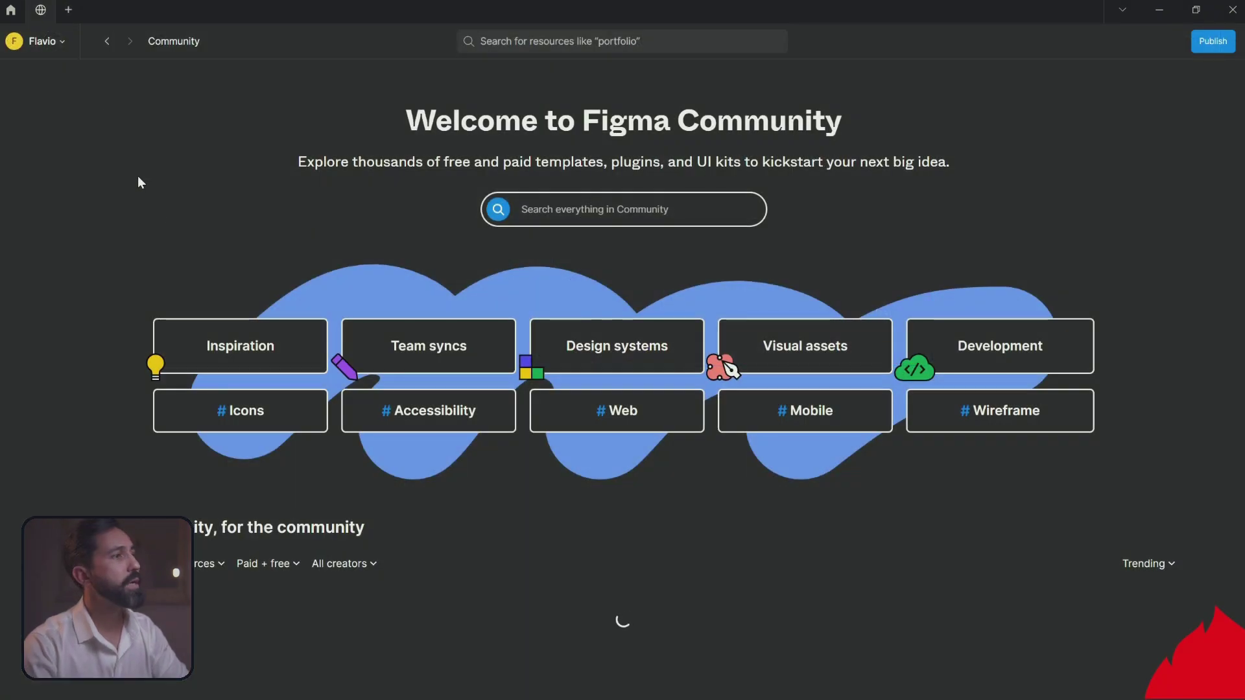
Step: Go back to the Home tab's Drafts list showing the new Untitled board
left_click(23, 14)
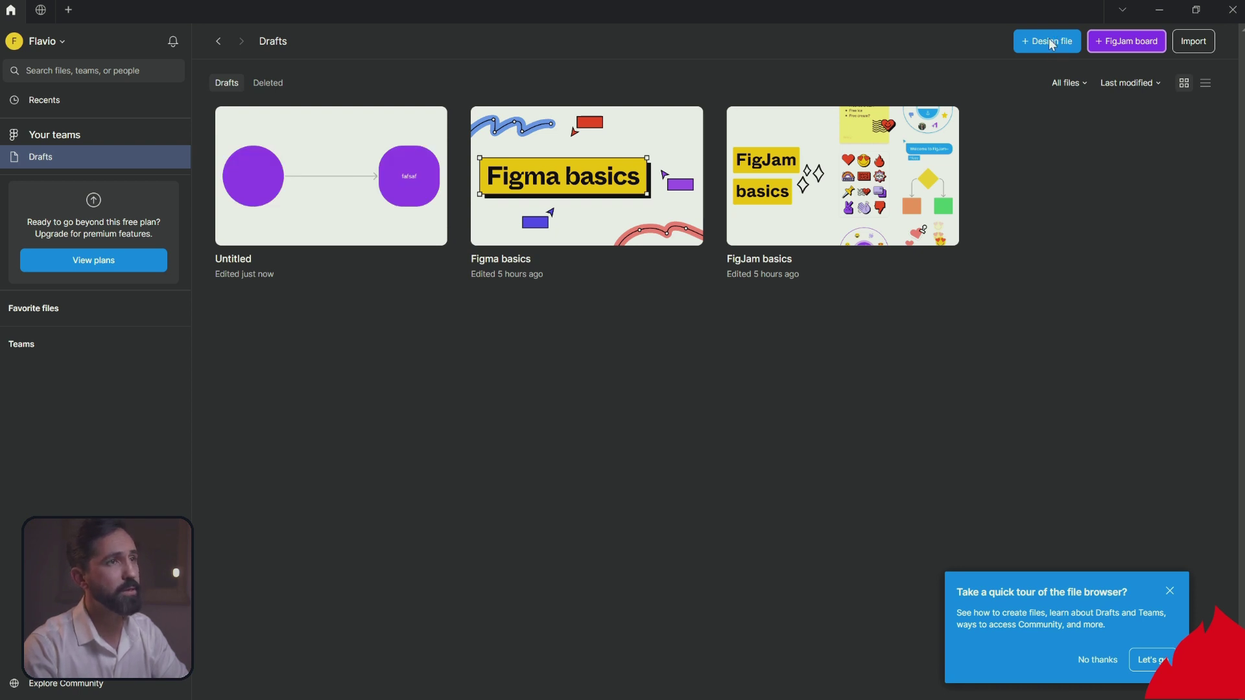
Step: Create a new design file and rename it 'curso figmaflamb'
left_click(69, 10)
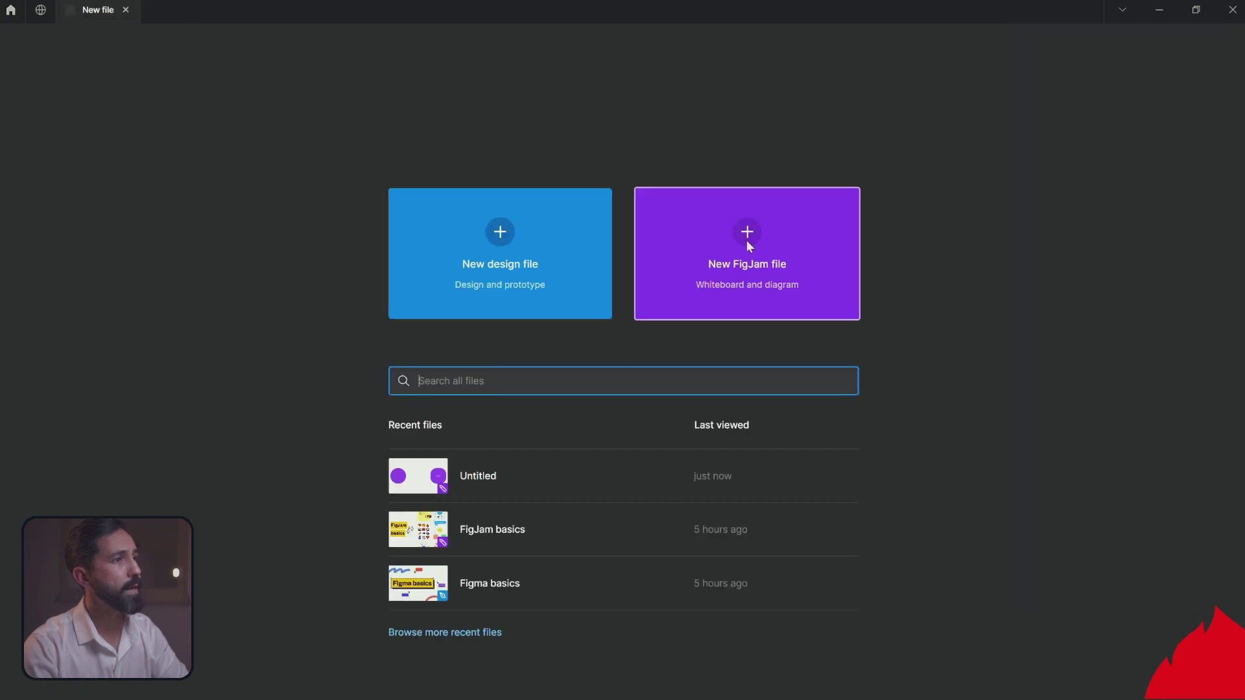
left_click(523, 243)
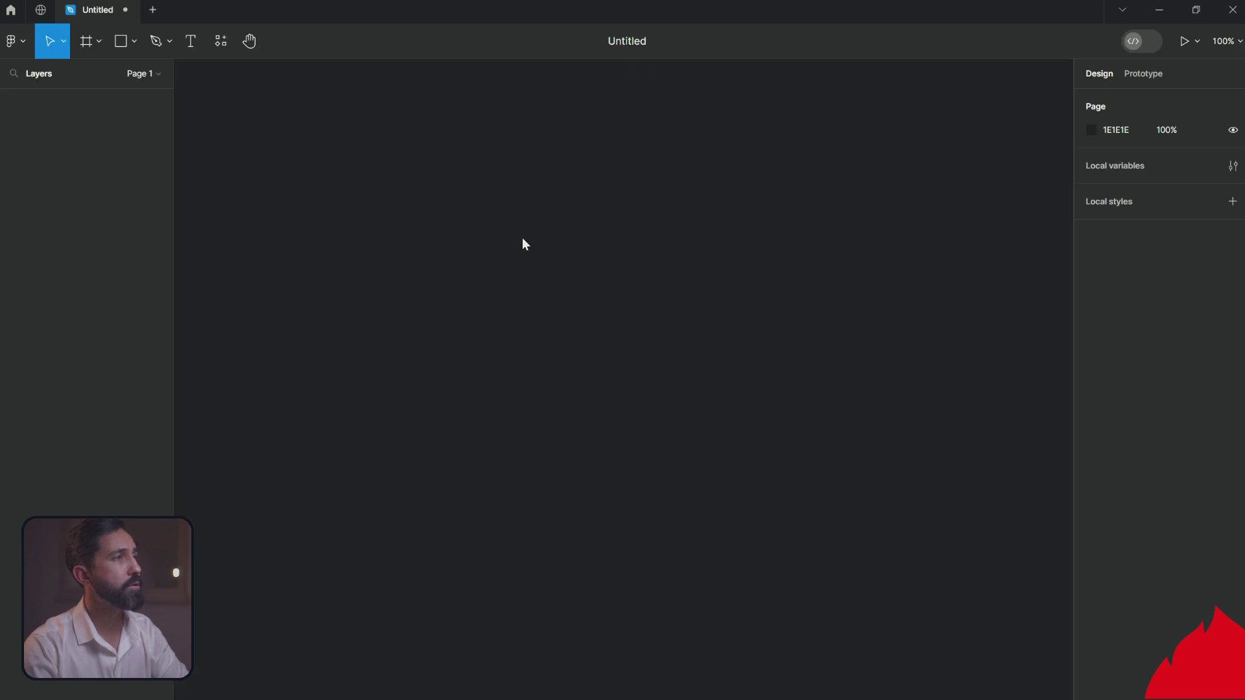
left_click(628, 42)
type("cur")
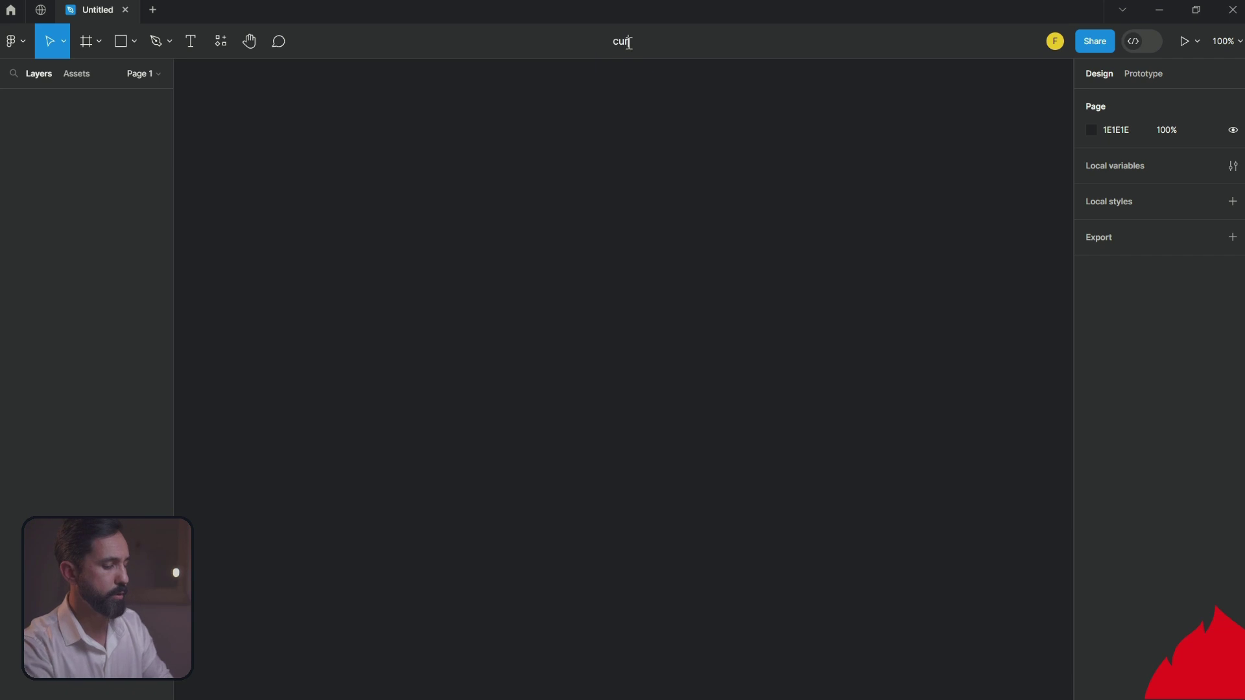
type("so figmafla")
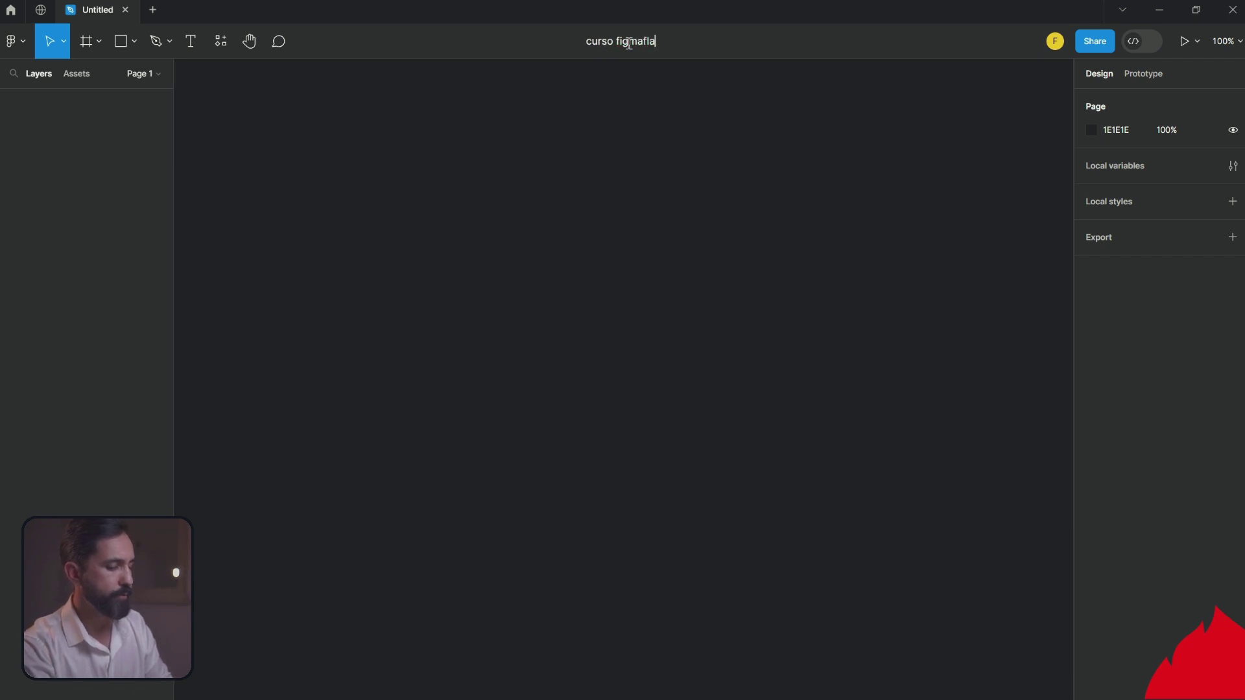
type("mb")
key("Return")
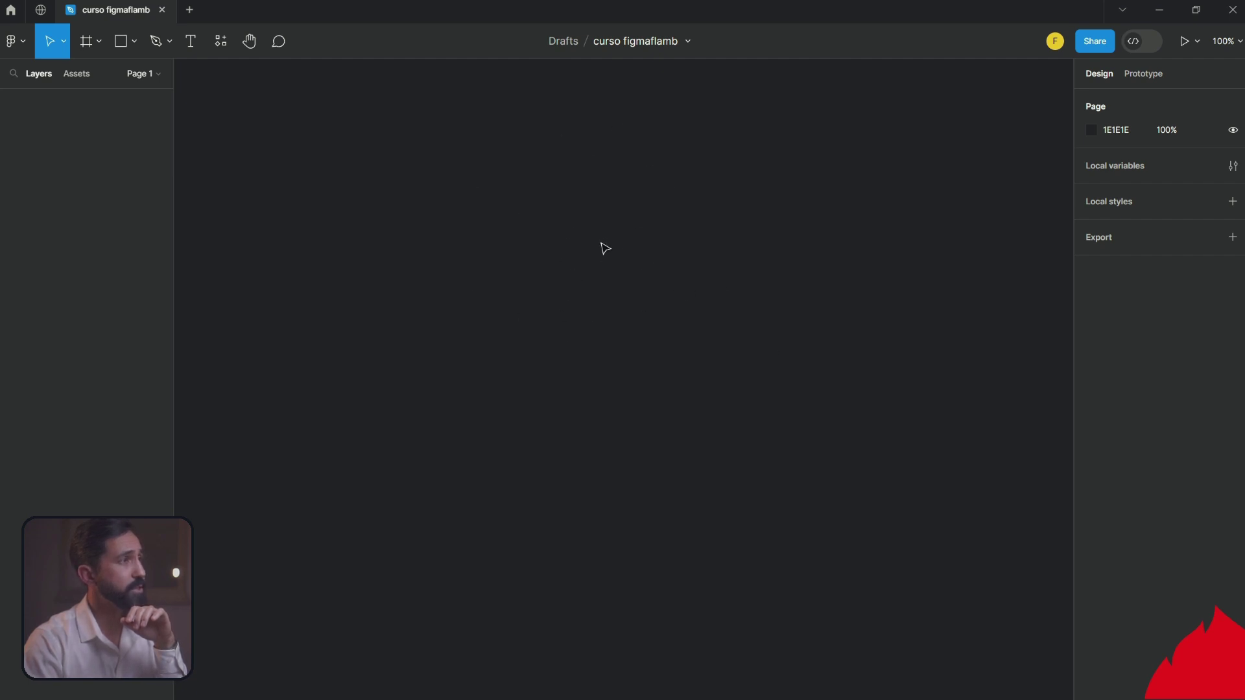
left_click(62, 41)
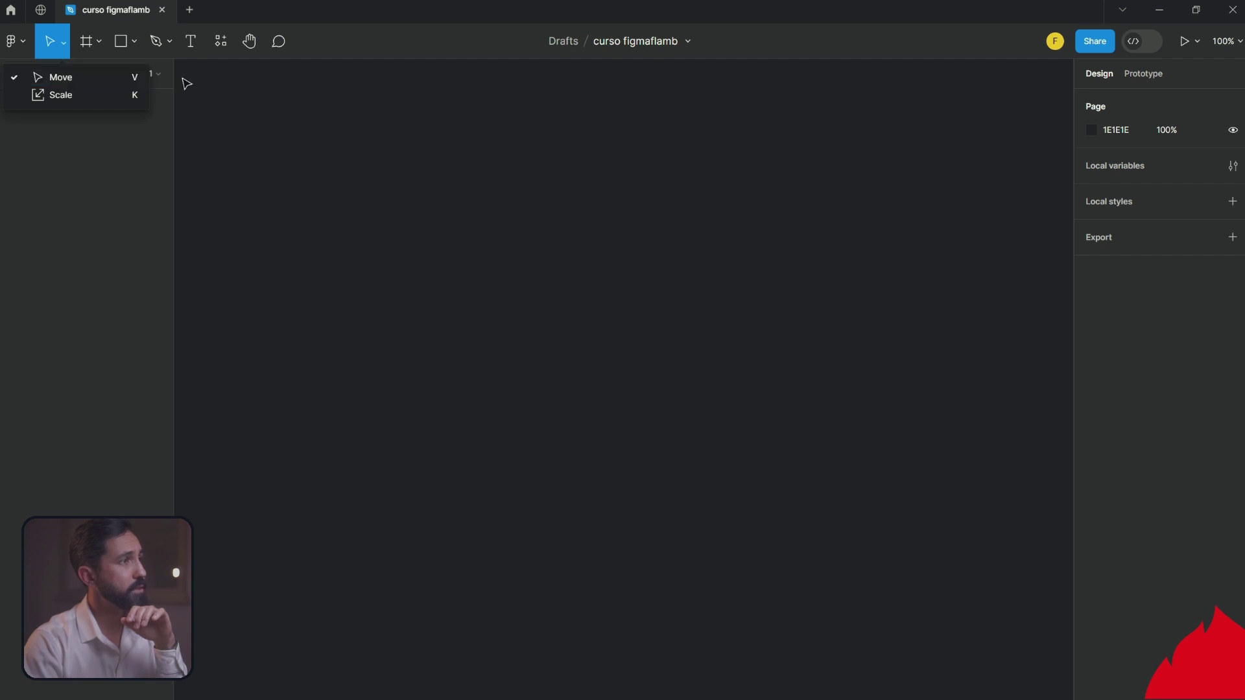
Step: Add a 1024×768 Slide 4:3 frame from the Frame tool's Presentation presets
left_click(436, 167)
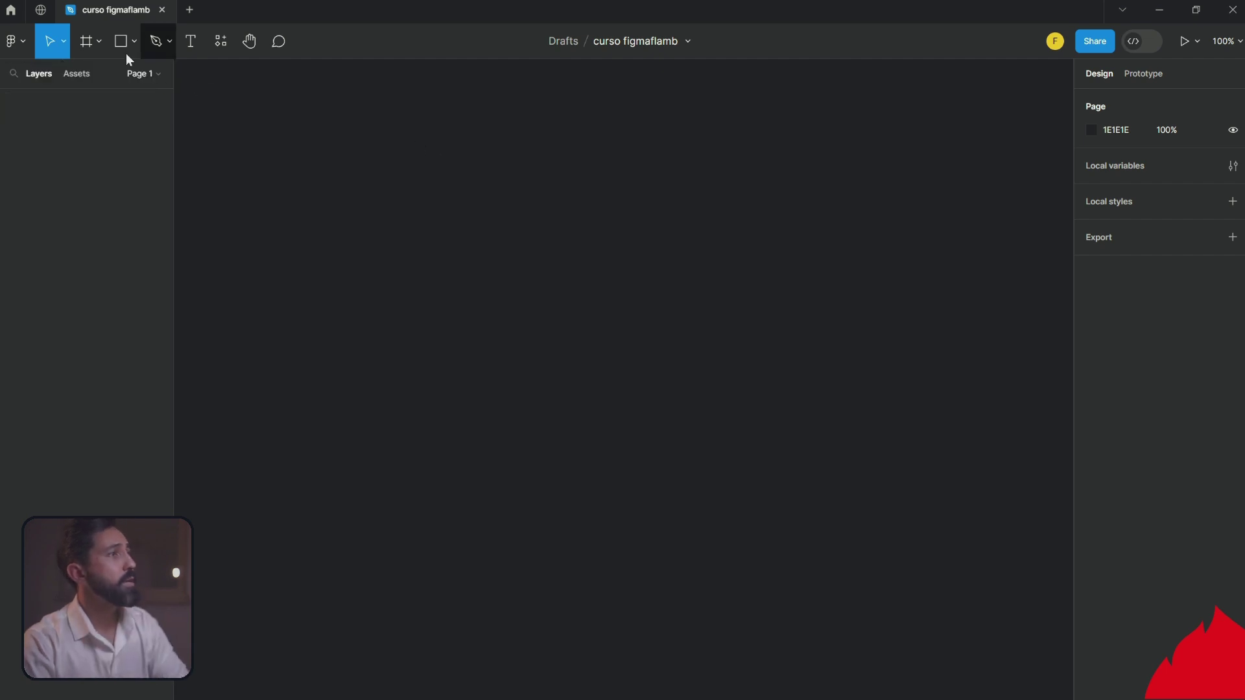
left_click(84, 48)
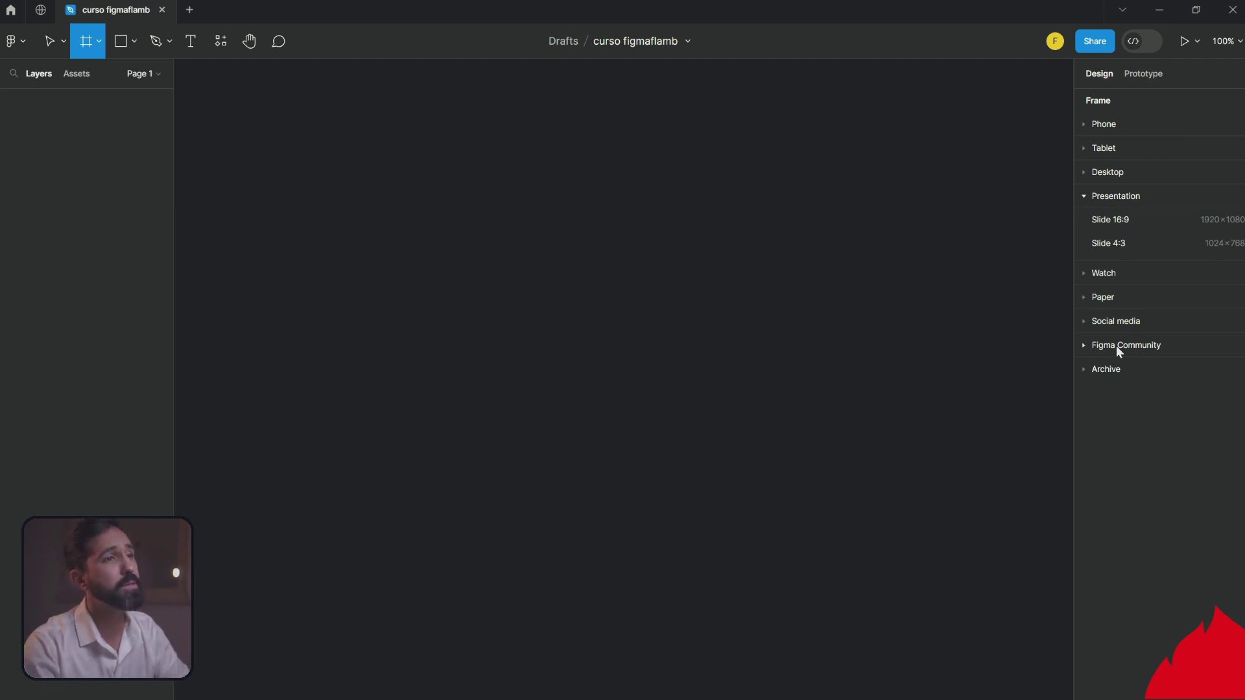
left_click(1086, 321)
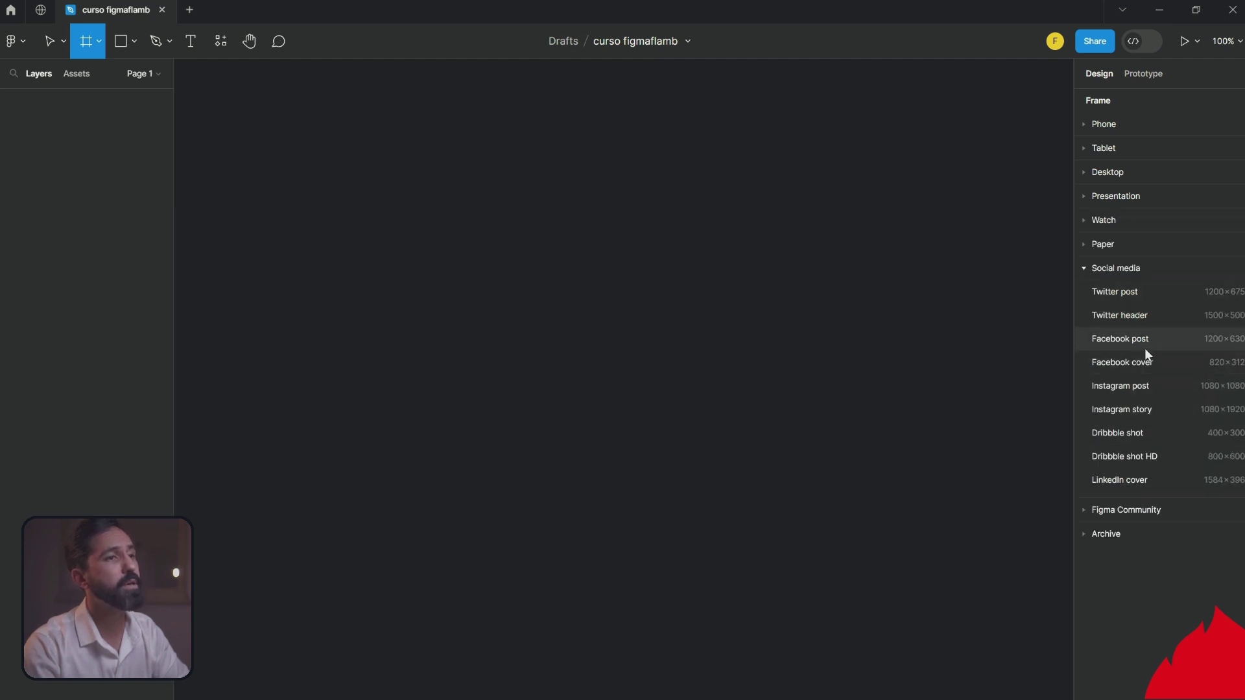
left_click(1080, 243)
left_click(1083, 195)
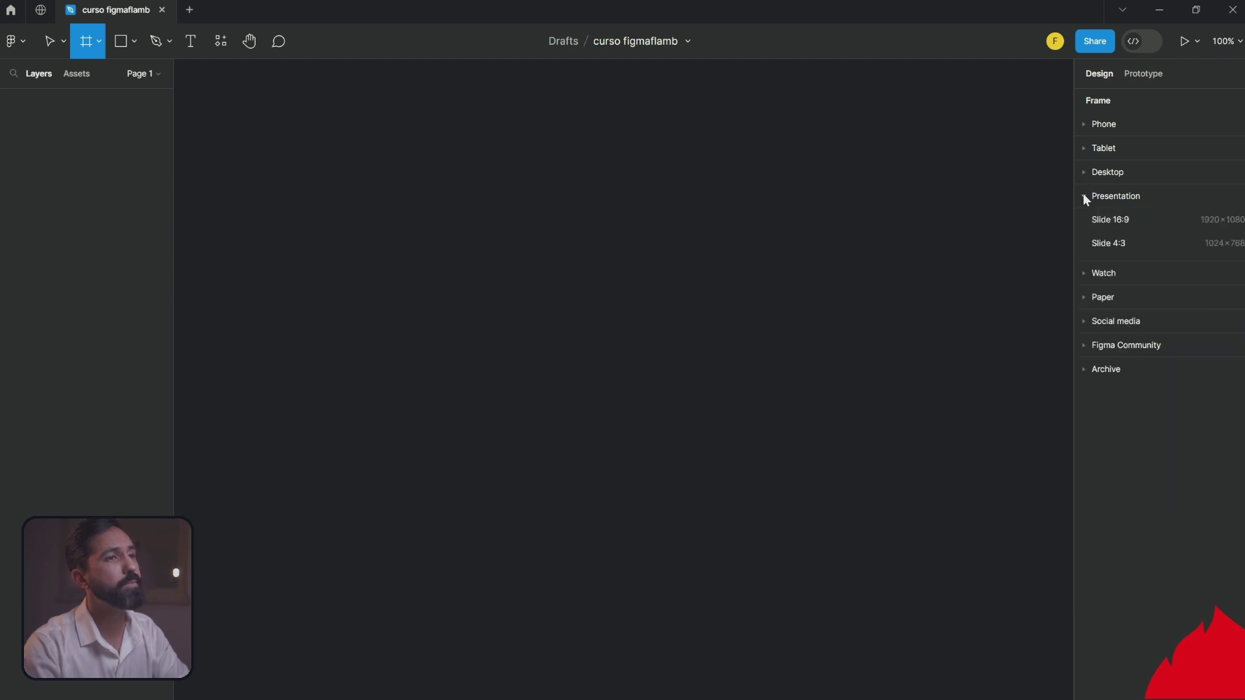
left_click(1102, 243)
left_click(472, 206)
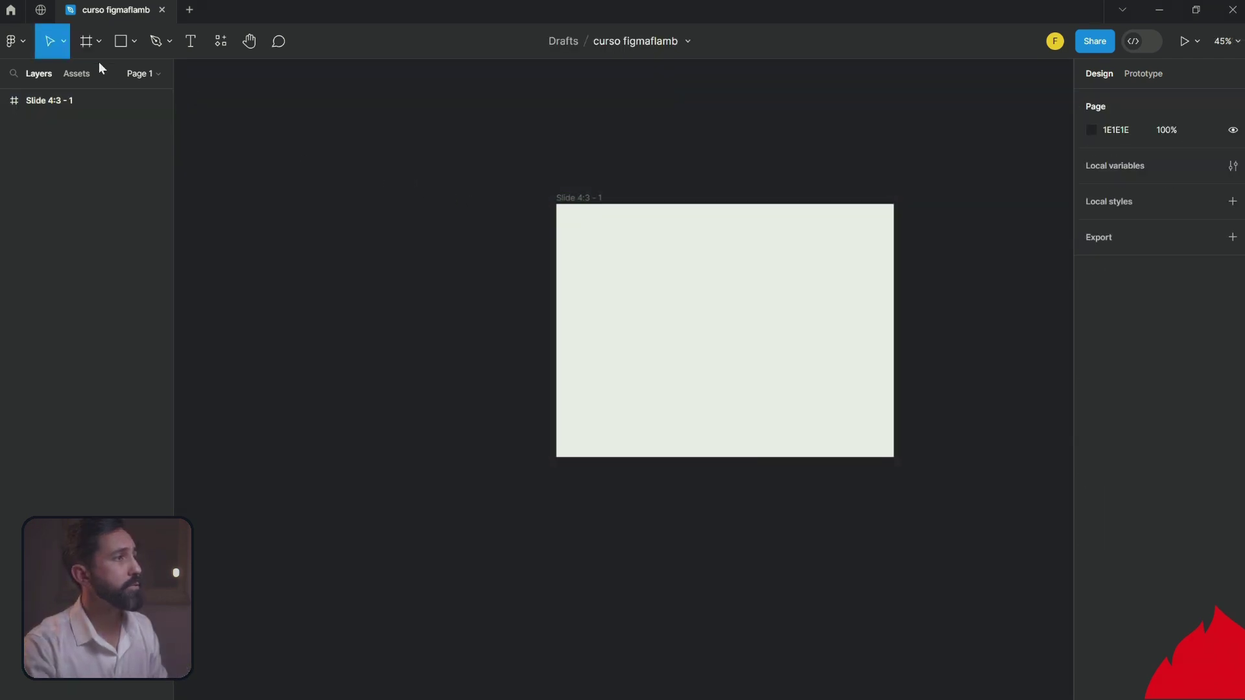
left_click(84, 51)
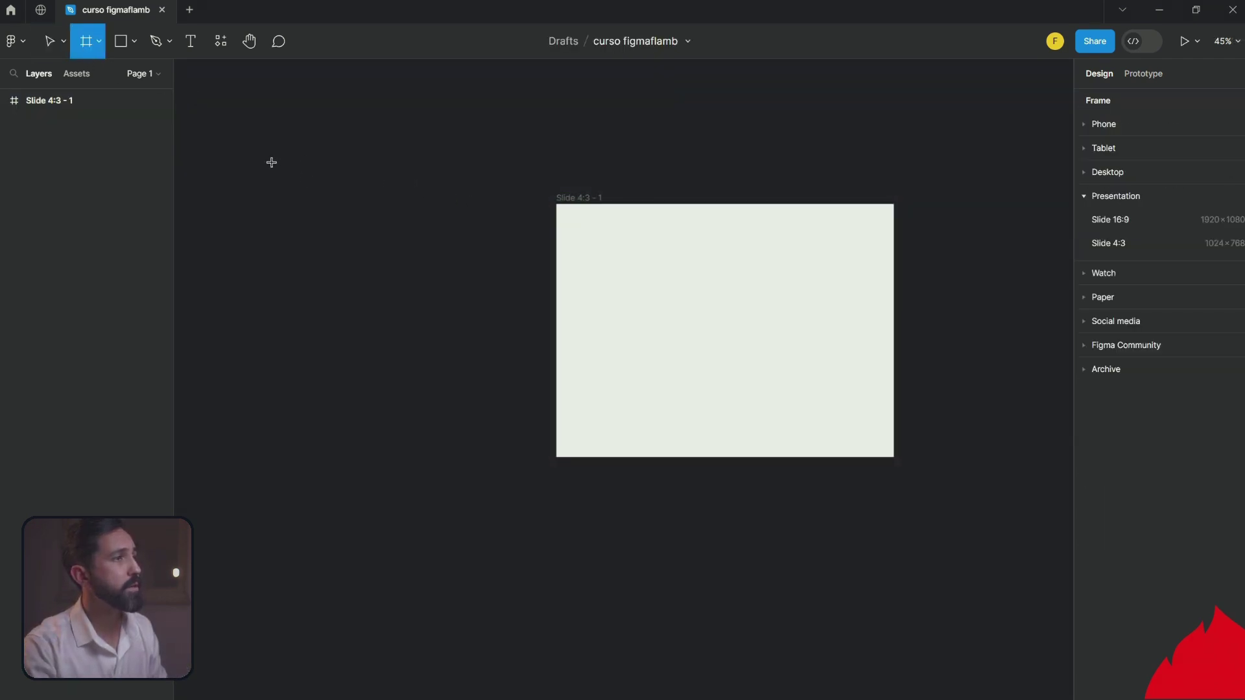
mouse_move(271, 162)
left_mouse_down()
mouse_move(342, 364)
mouse_move(426, 422)
mouse_move(391, 457)
left_mouse_up()
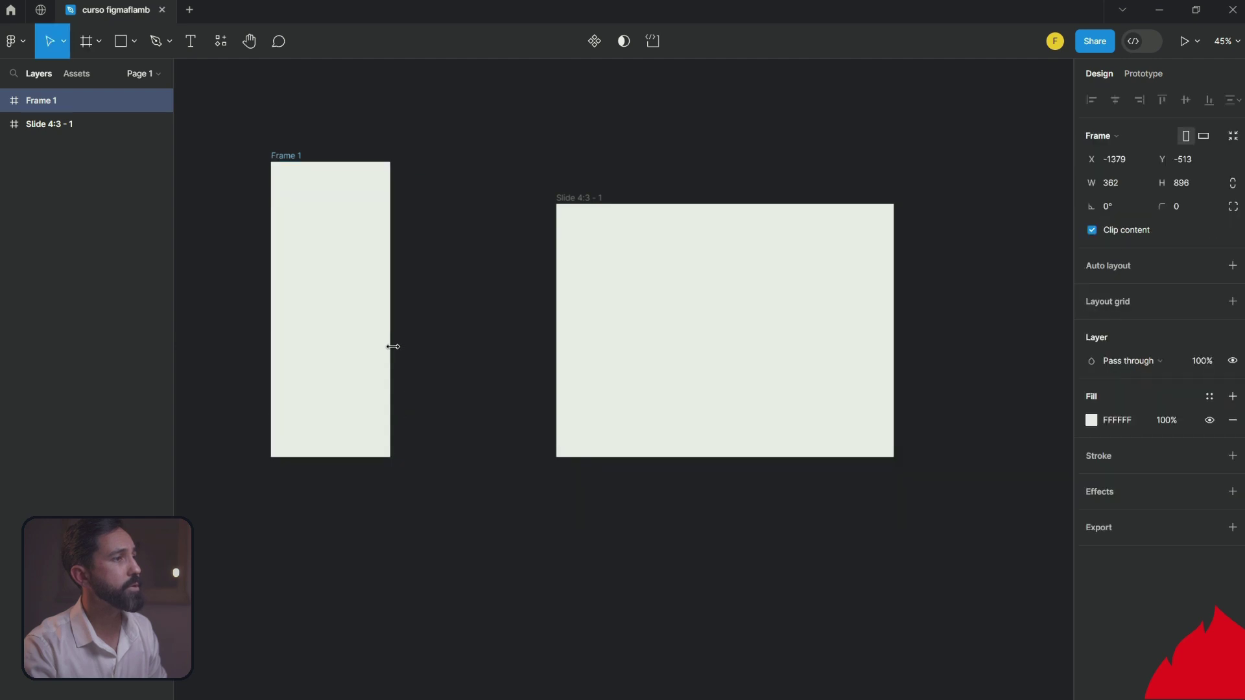
left_click_drag(391, 347, 493, 356)
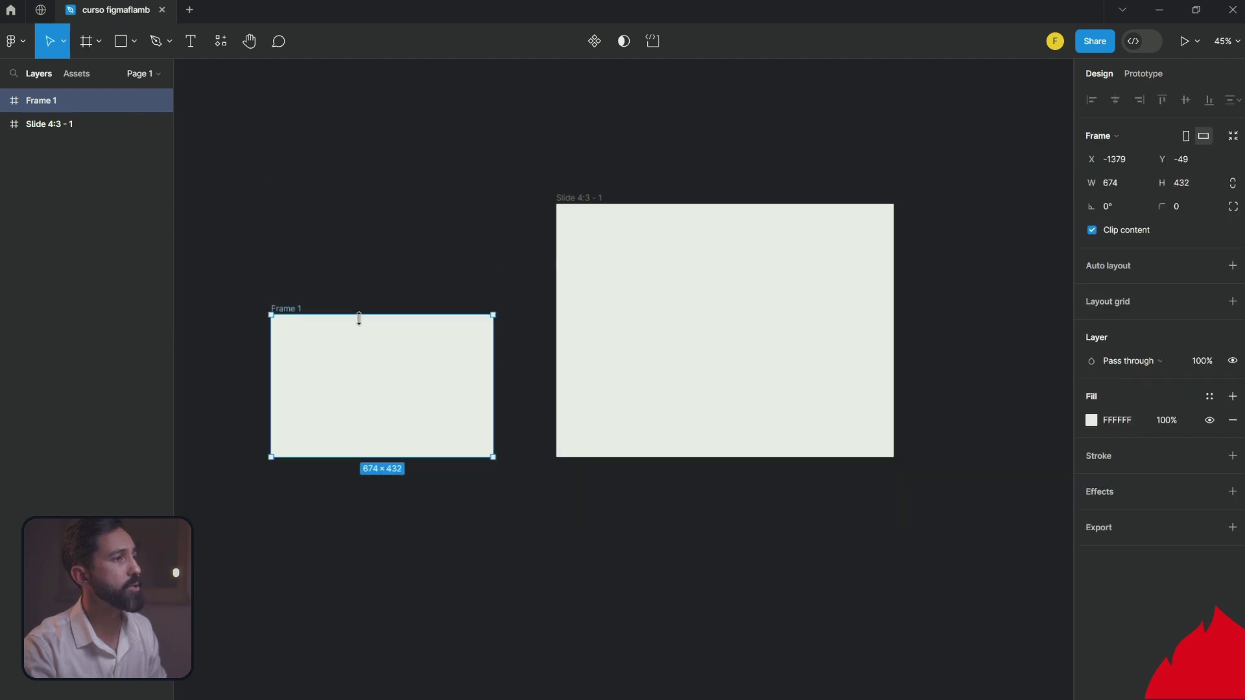
left_click_drag(374, 166, 358, 324)
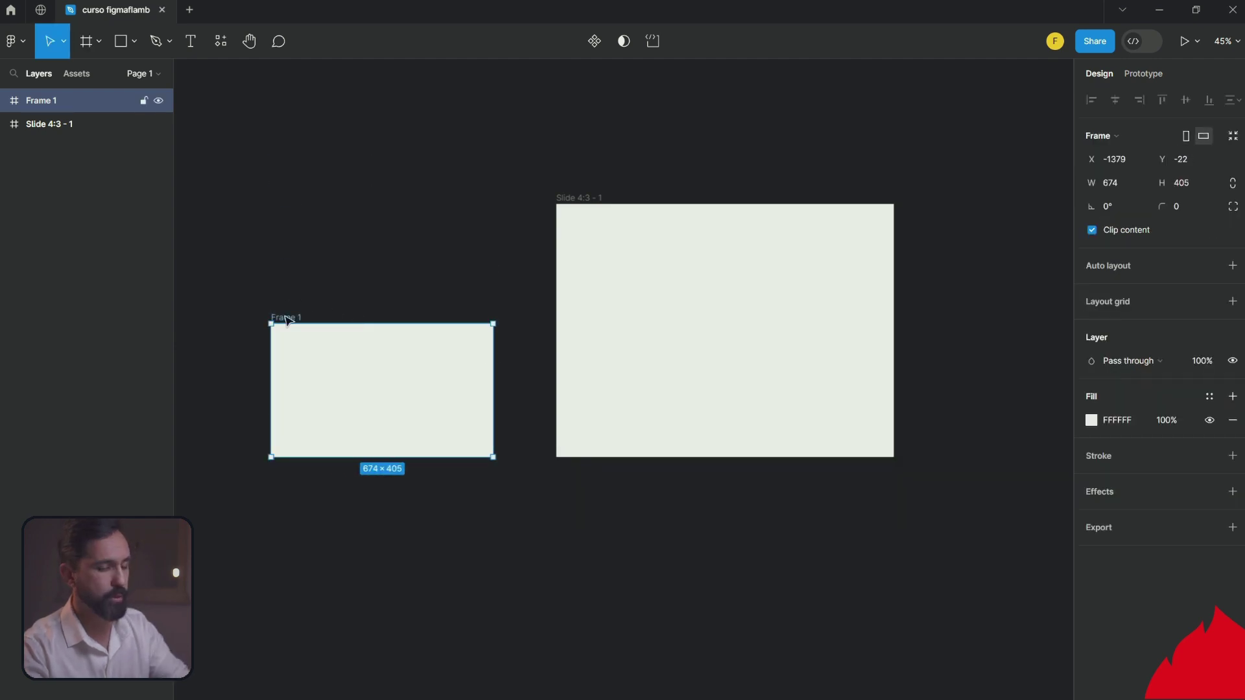
key("Delete")
key("shift+1")
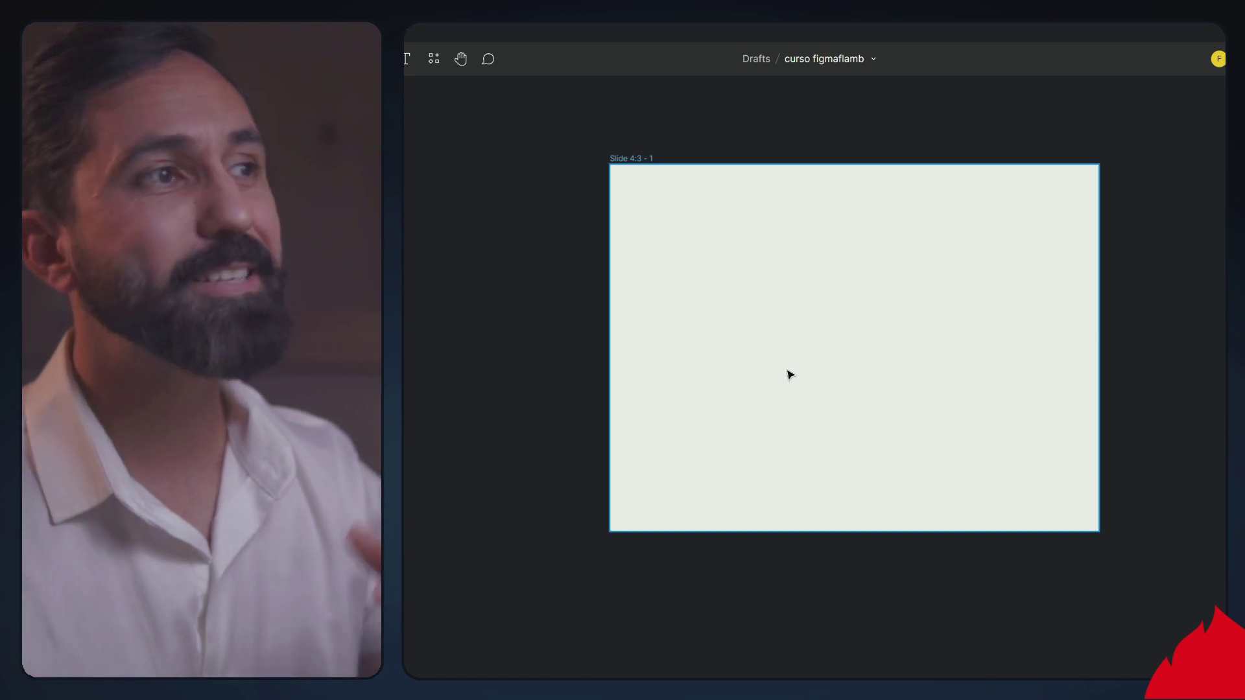
left_click(622, 158)
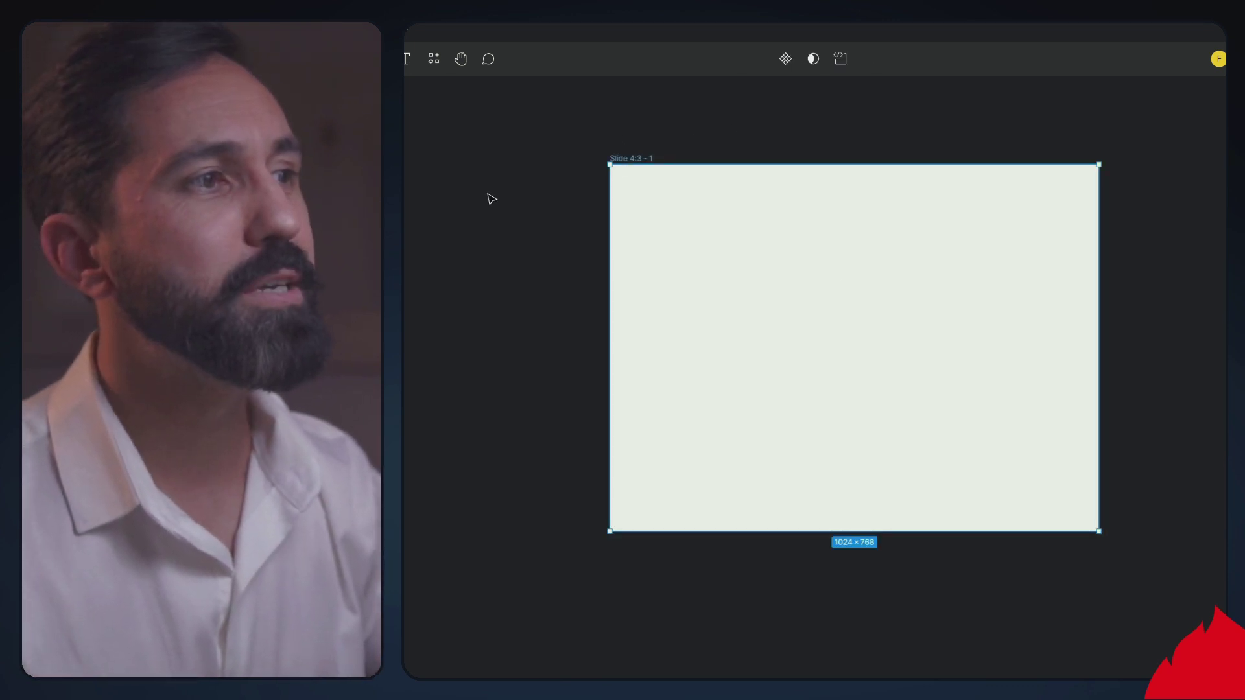
left_click(426, 218)
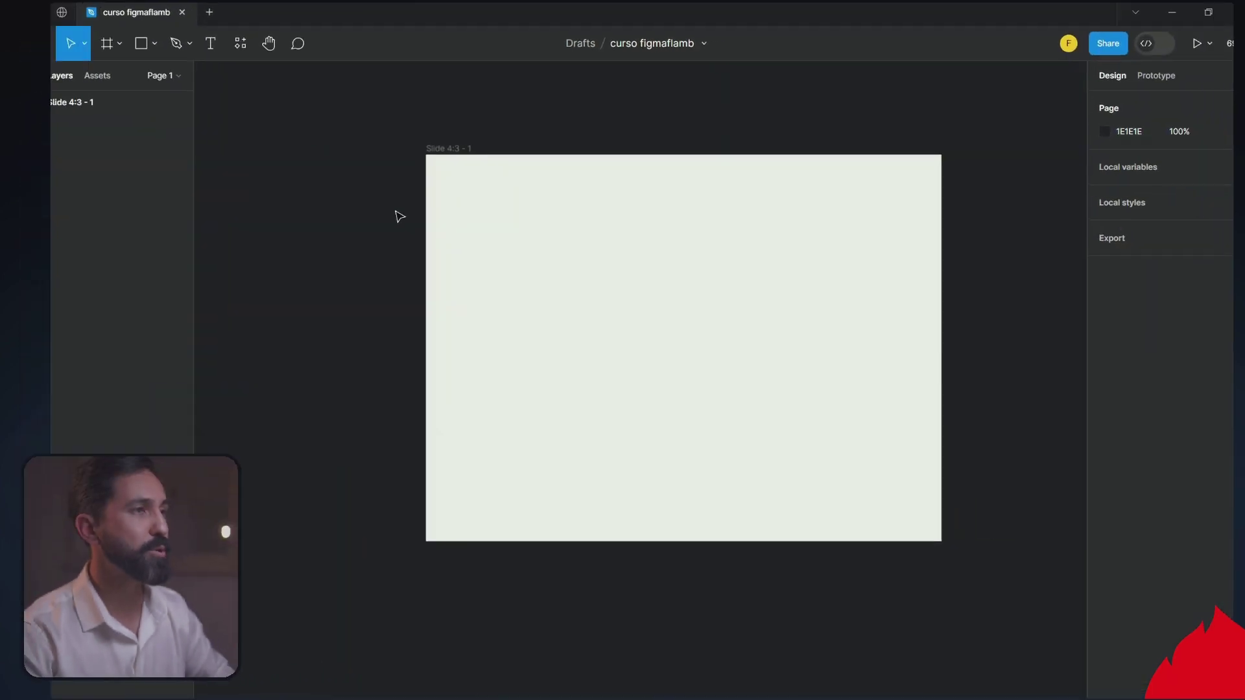
left_click(417, 149)
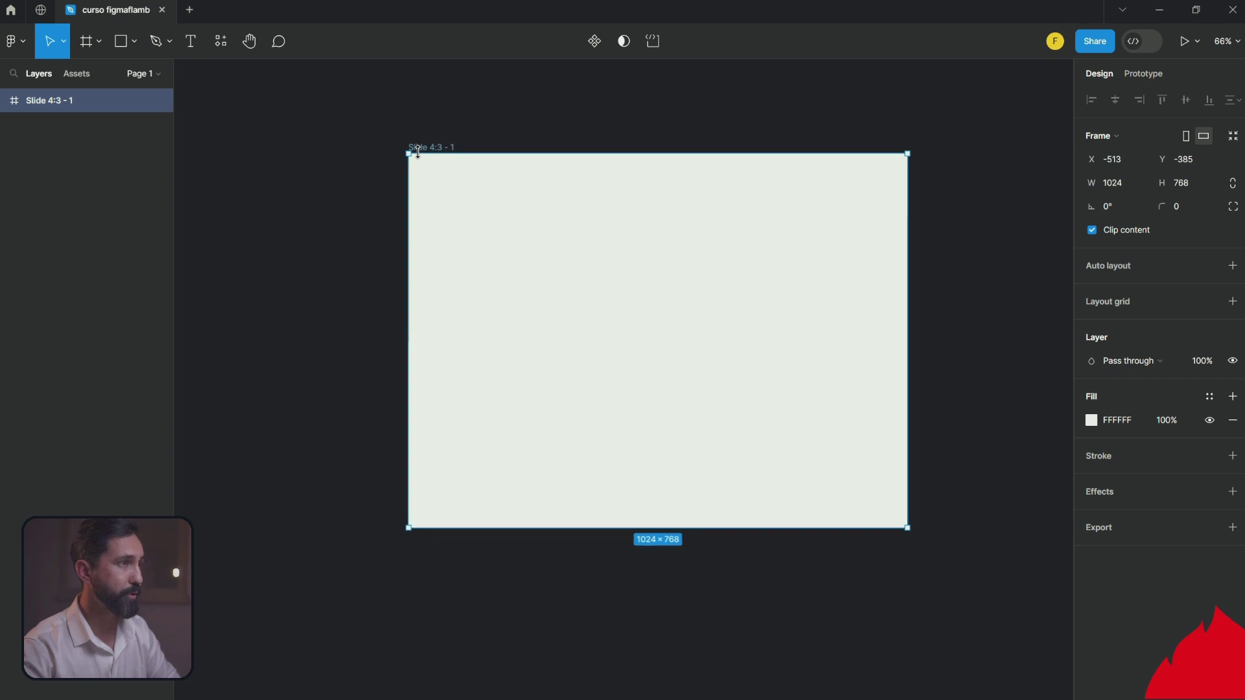
scroll(418, 151, "down", 3)
left_click(444, 139)
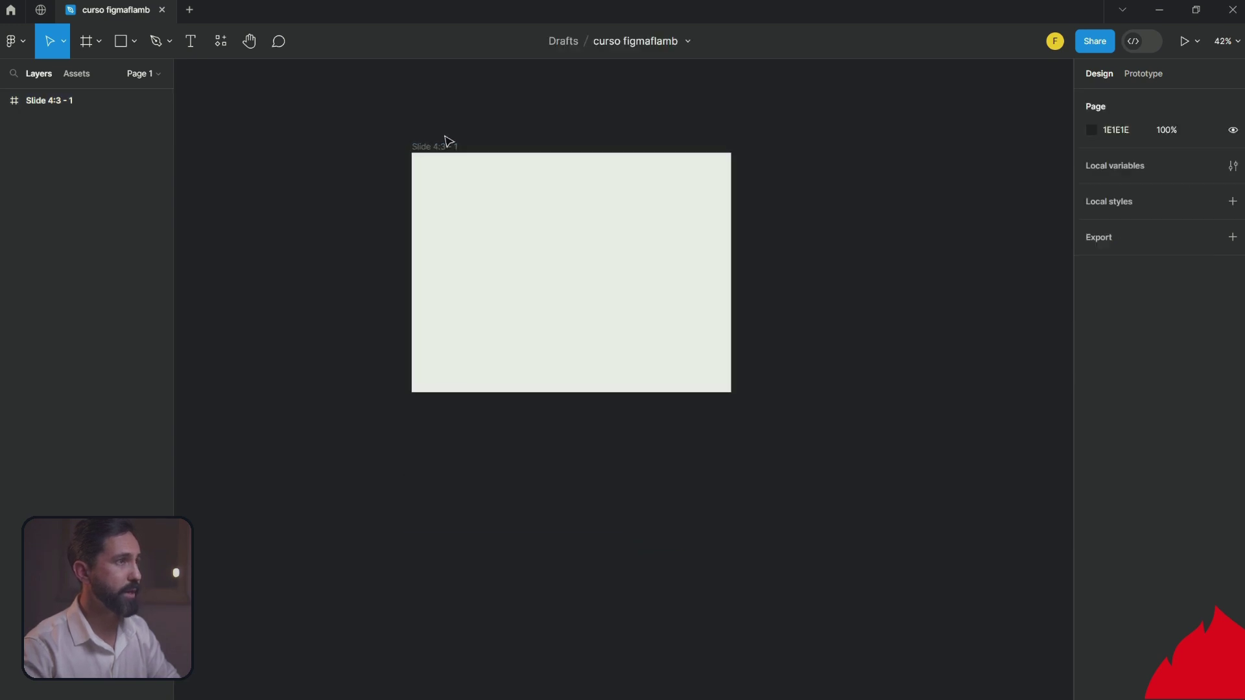
left_click(442, 146)
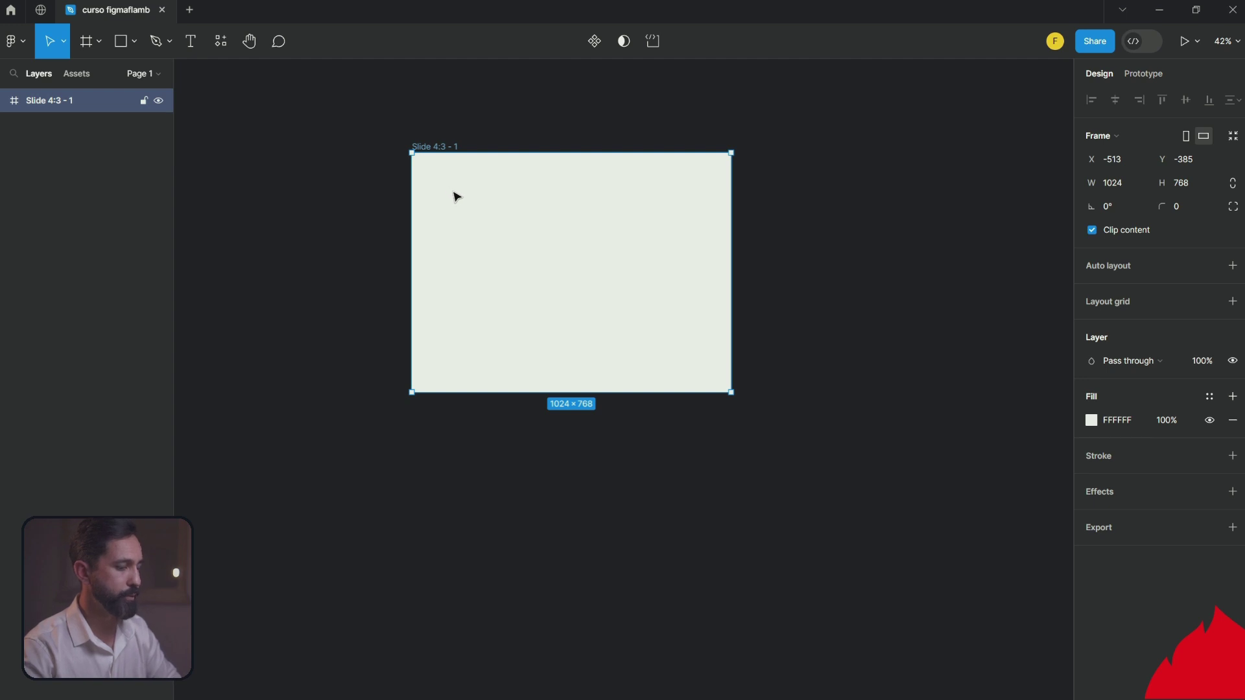
left_click(62, 42)
left_click(603, 242)
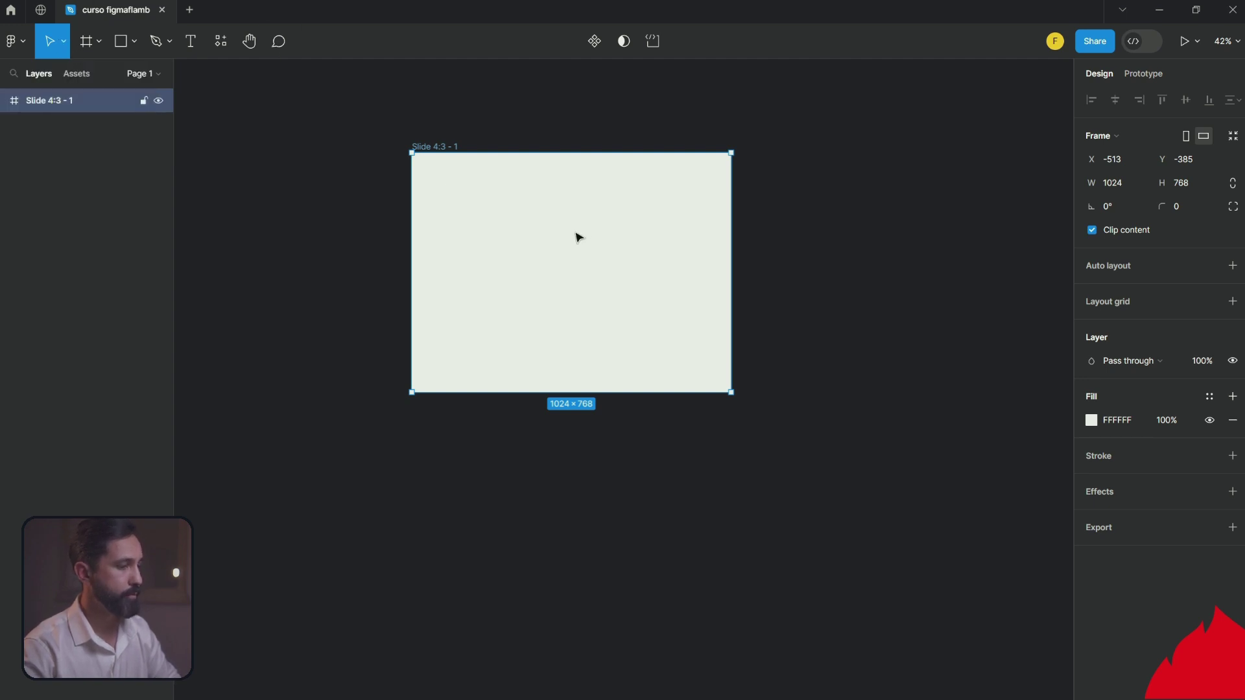
left_click_drag(580, 237, 579, 541)
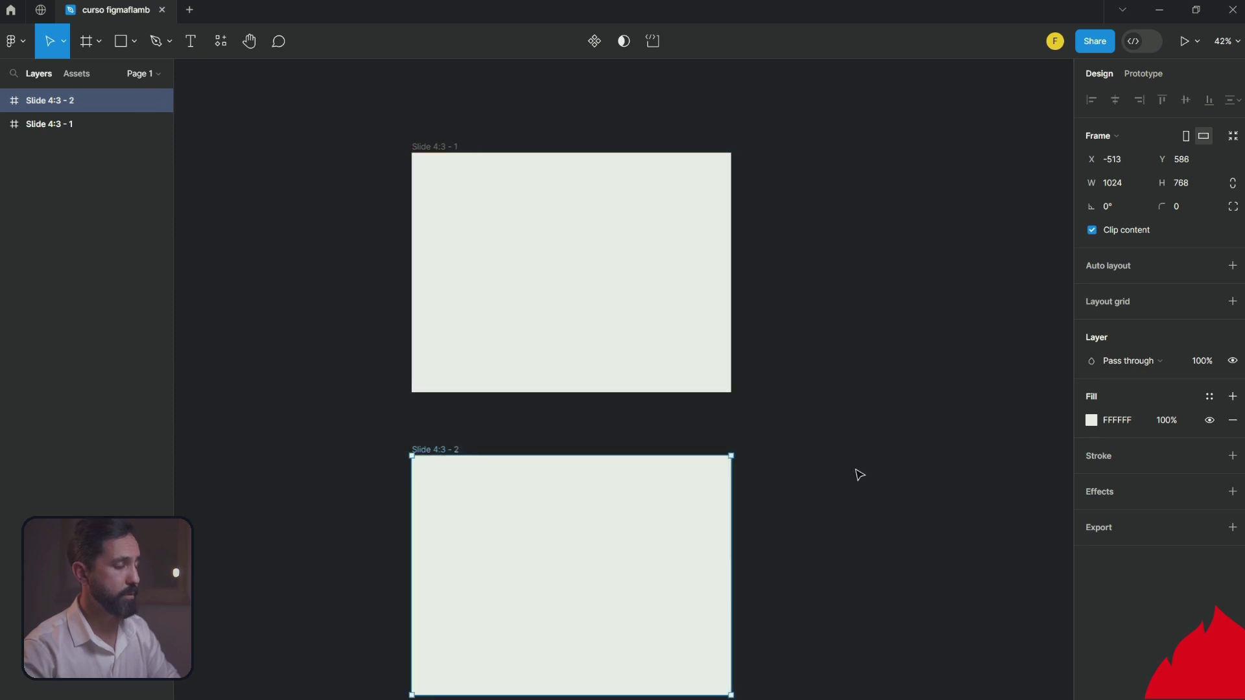
key("ctrl+z")
scroll(858, 472, "up", 1)
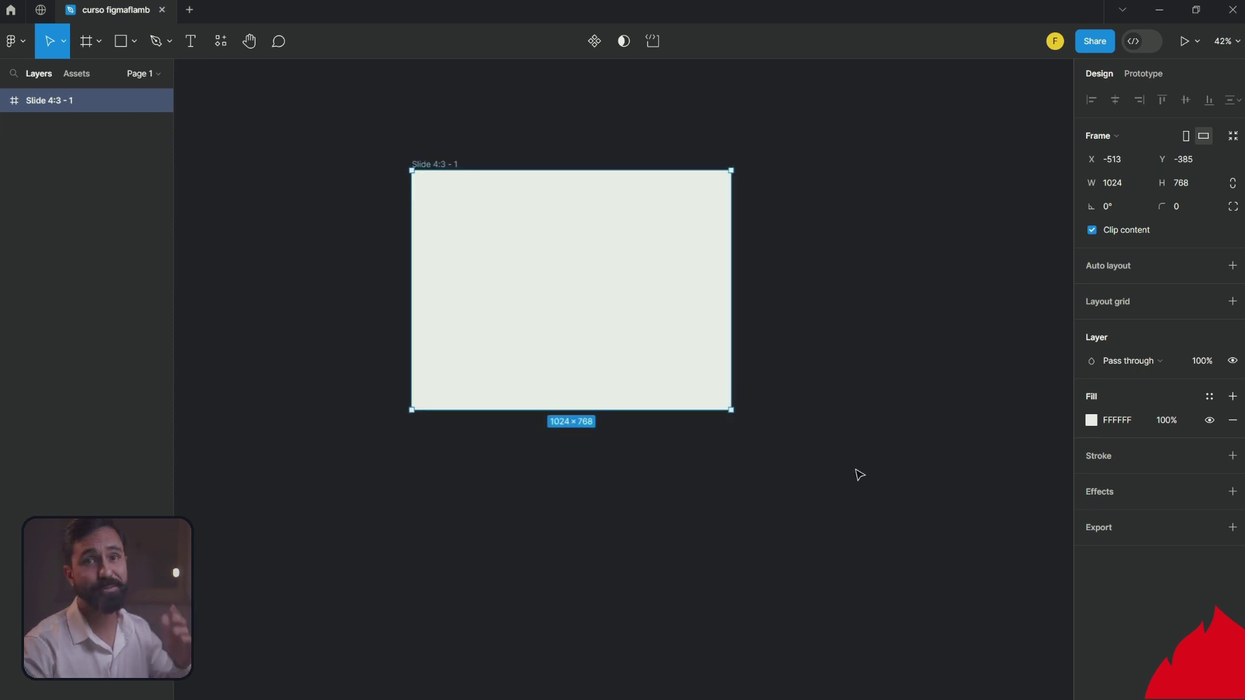
scroll(858, 472, "up", 1)
scroll(516, 240, "up", 5, "ctrl")
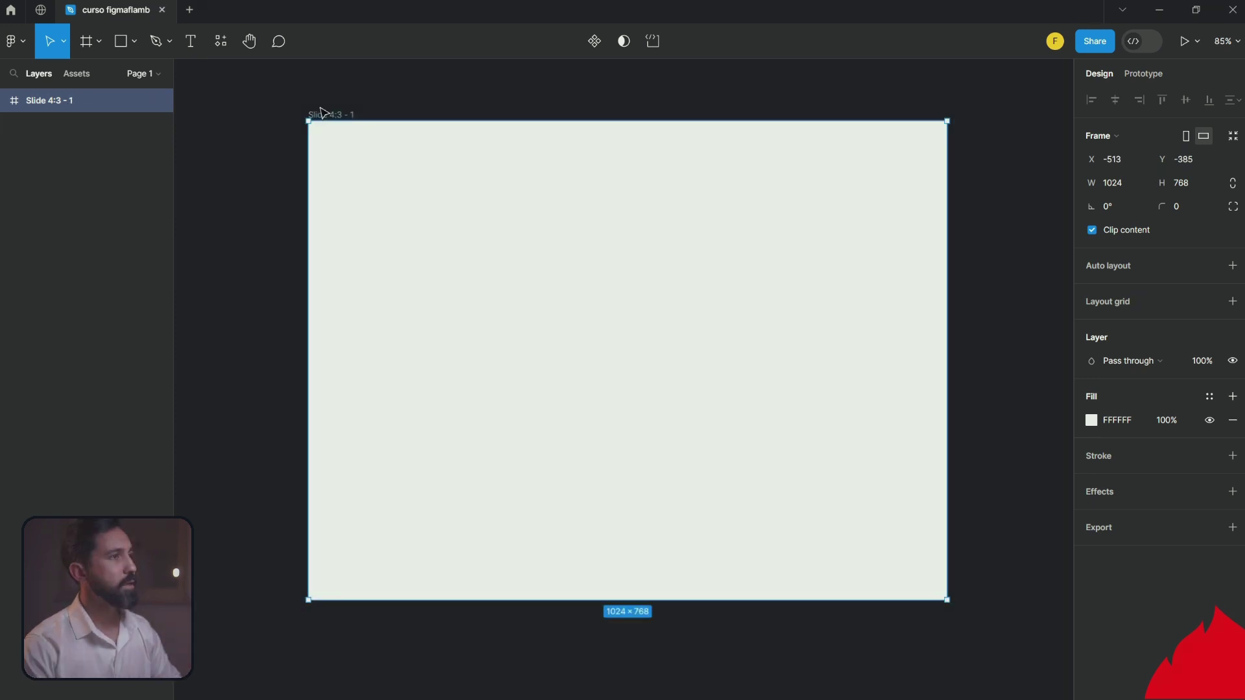
Step: Draw a grey square in the slide's upper left with the Rectangle tool
left_click(131, 40)
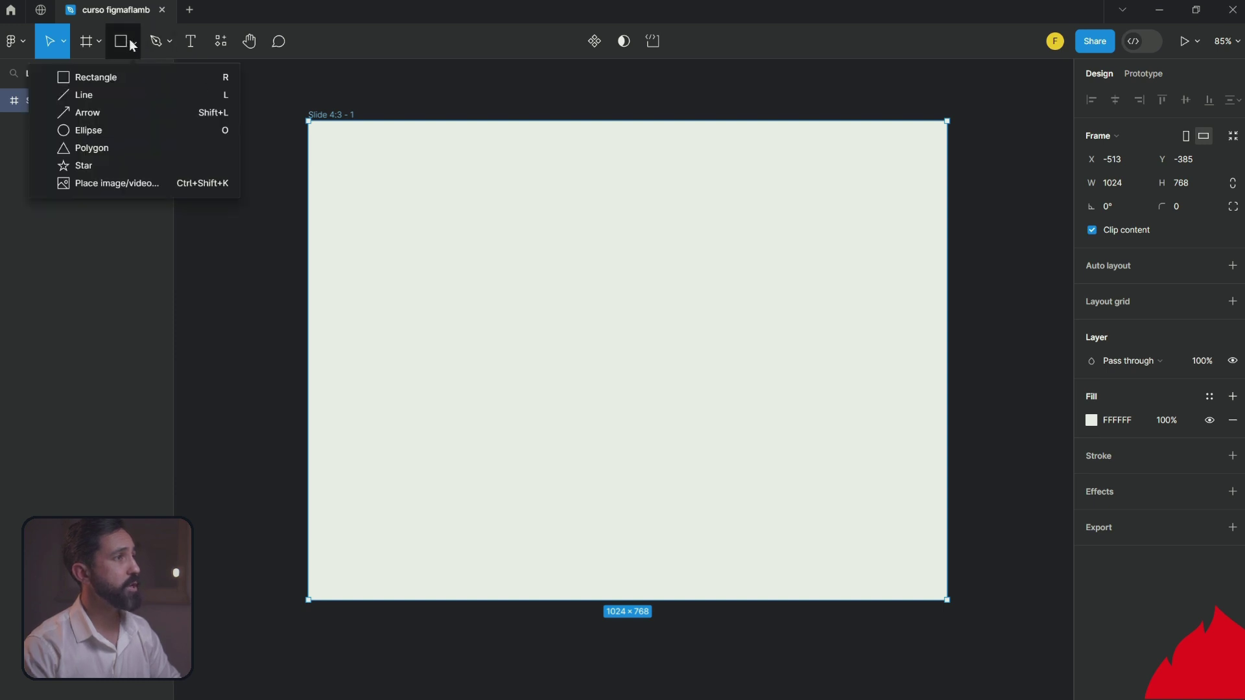
left_click(68, 79)
left_click_drag(370, 206, 543, 379)
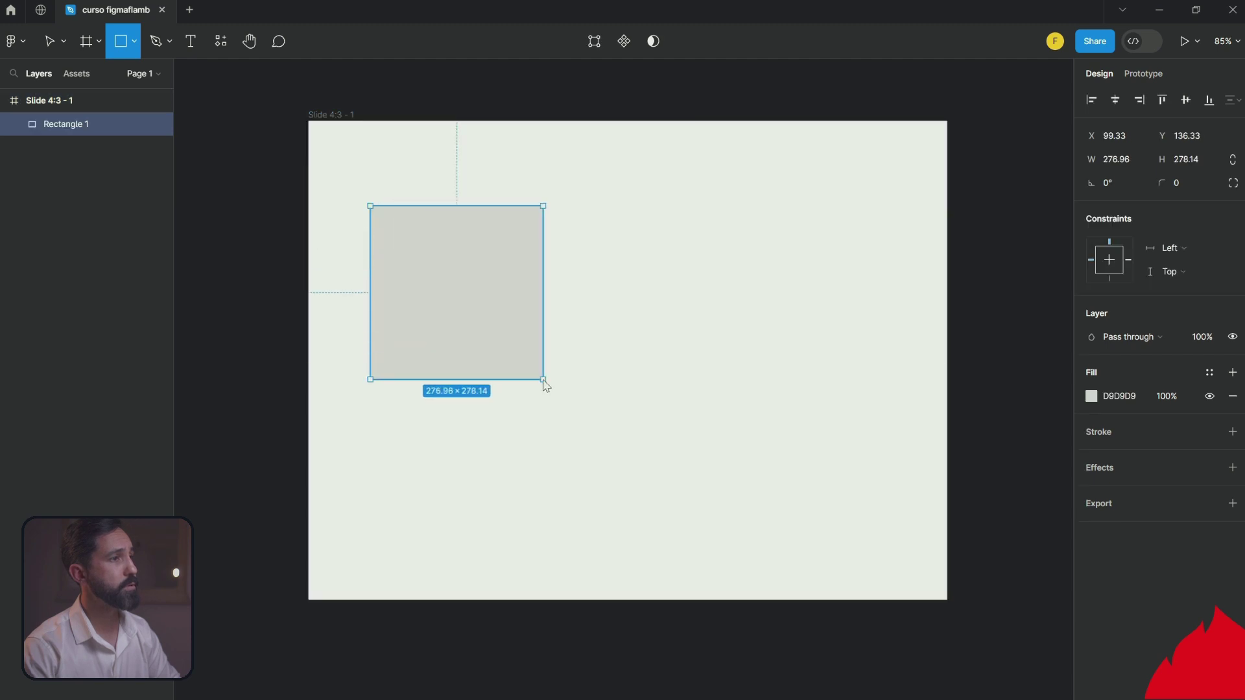
Step: Draw the grey Ellipse 1 circle right of the square, redrawing it after an undo
left_click(133, 41)
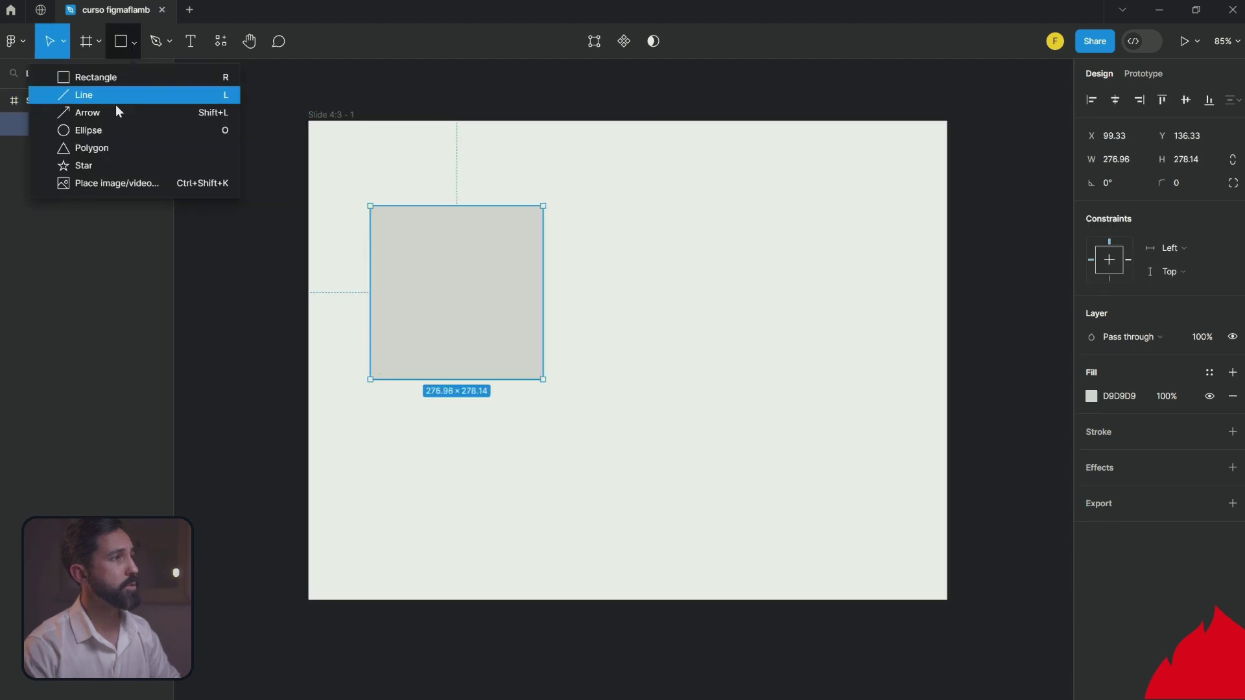
left_click(83, 131)
left_click_drag(599, 253, 792, 406)
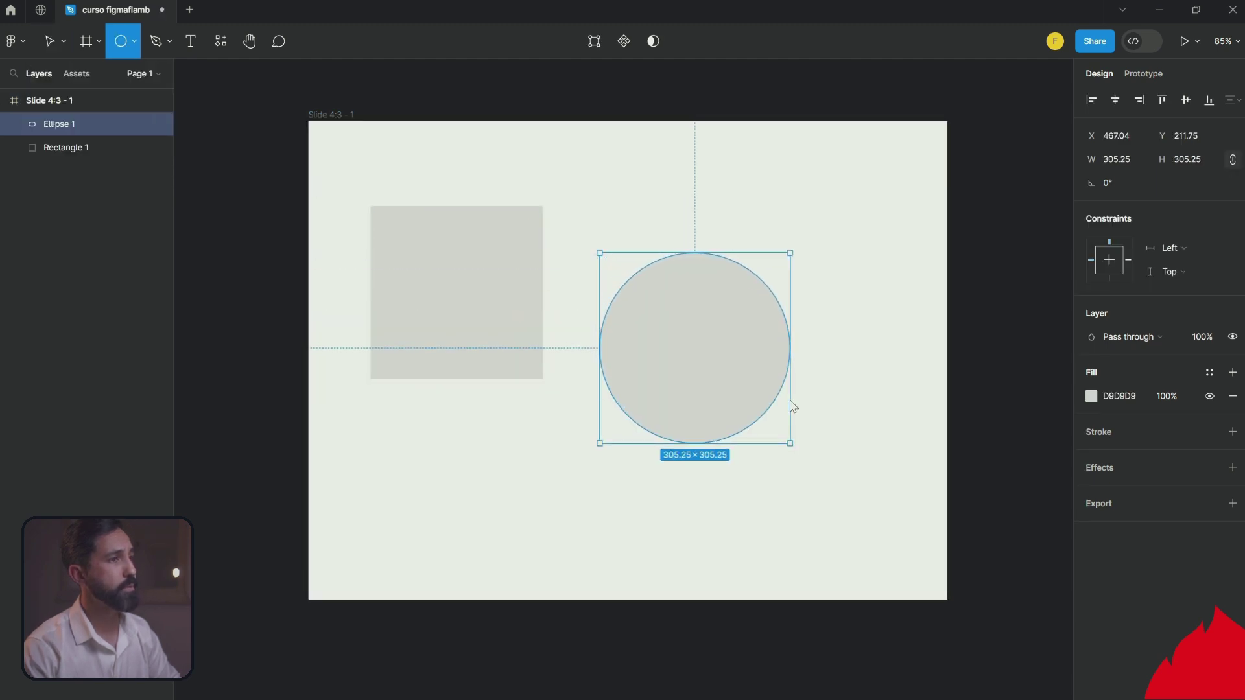
key("ctrl+z")
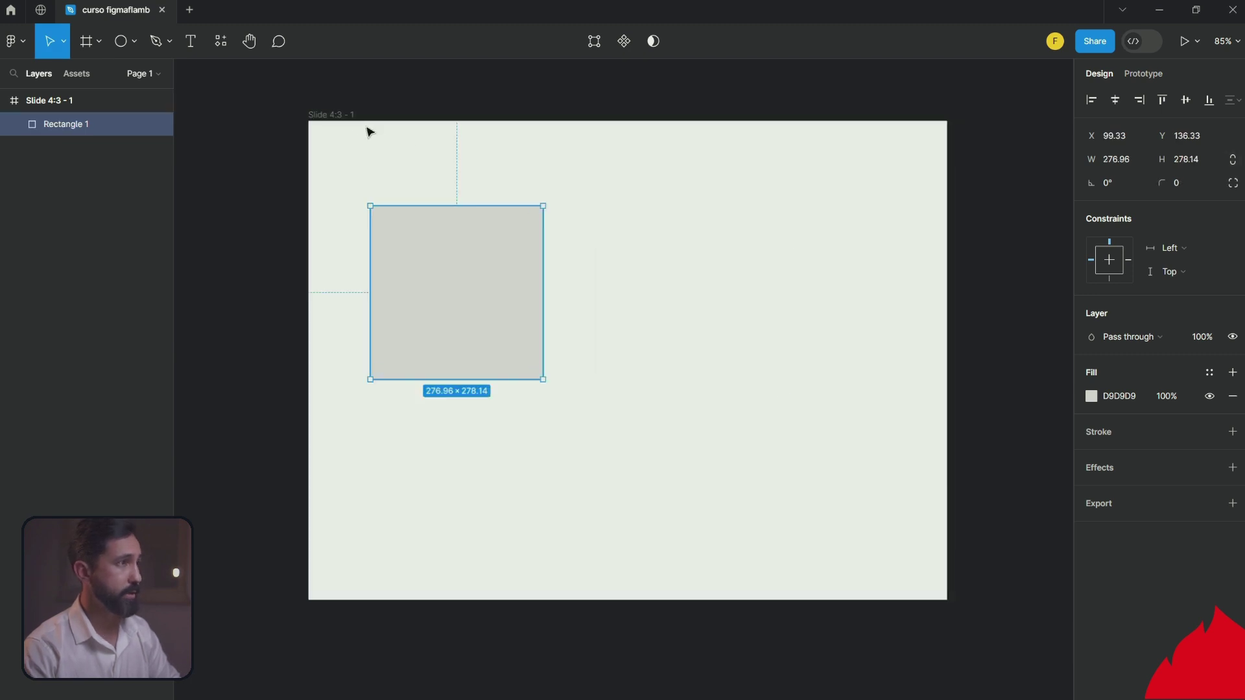
left_click(134, 40)
left_click(616, 229)
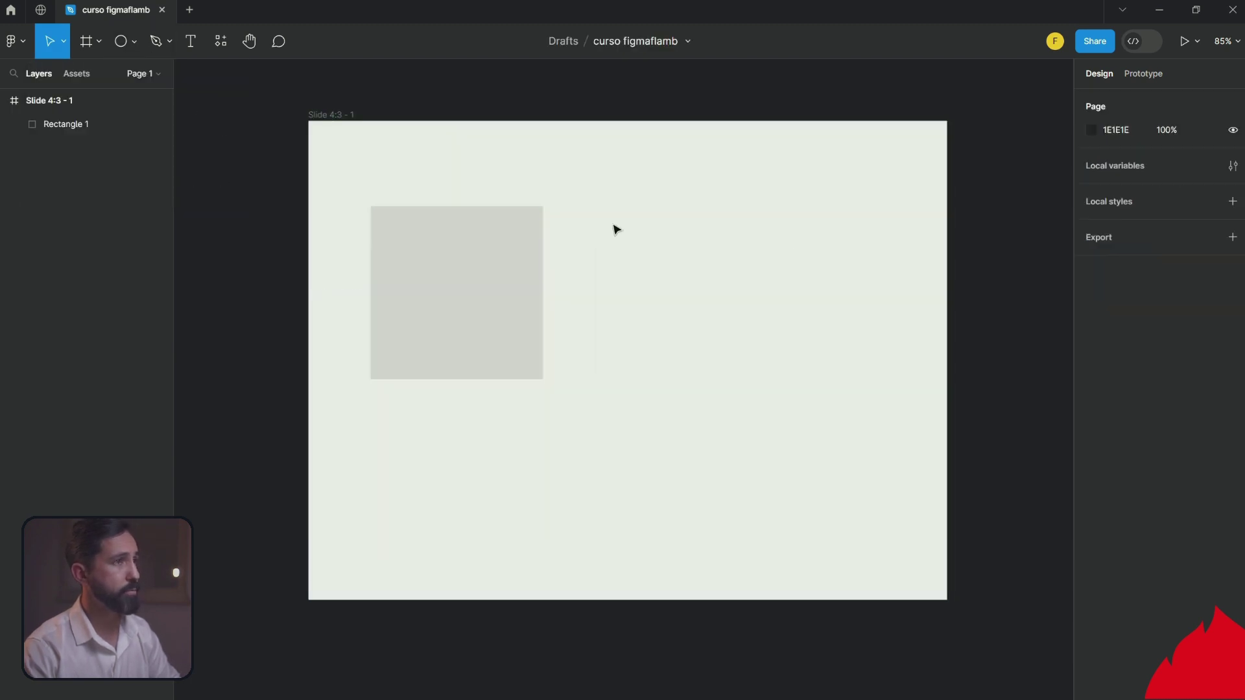
left_click(124, 44)
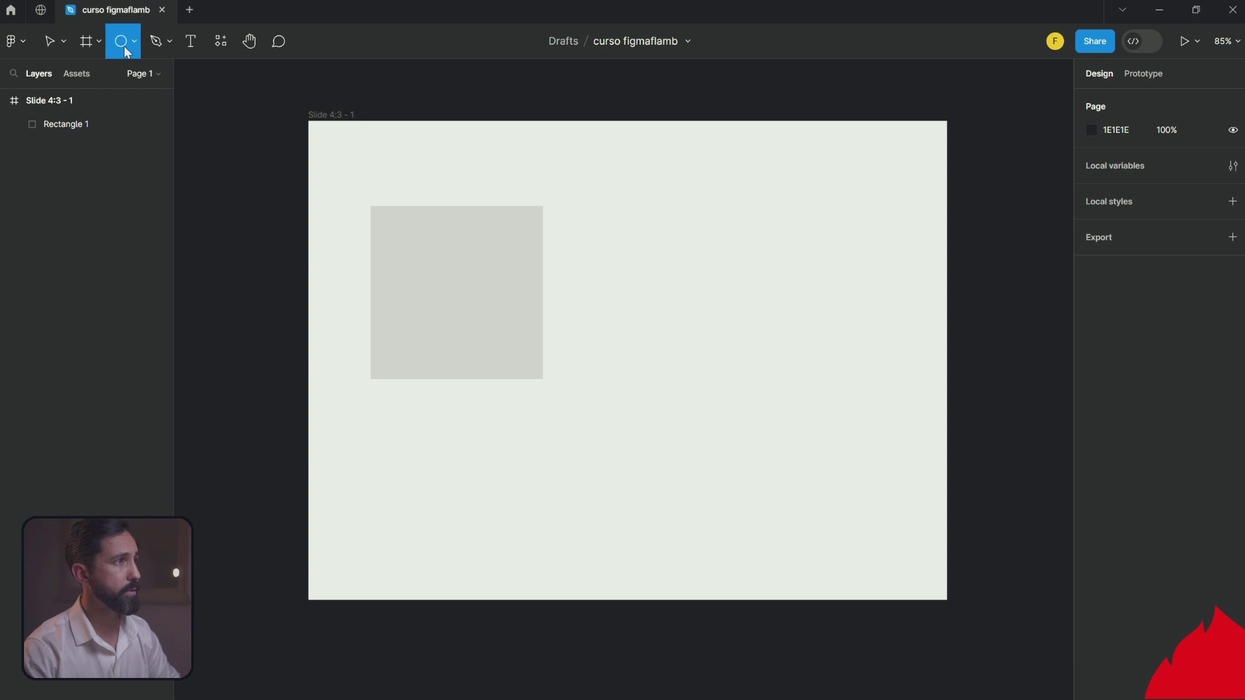
left_click_drag(627, 214, 710, 476)
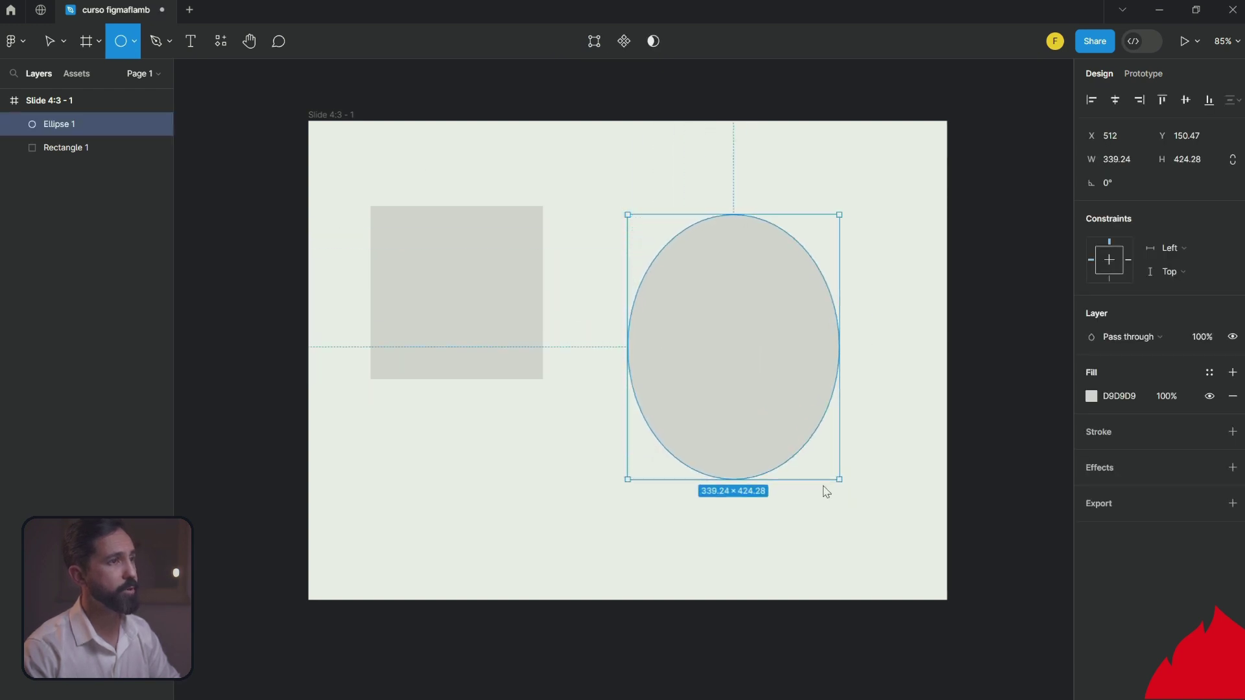
mouse_move(707, 470)
left_mouse_down()
mouse_move(880, 478)
mouse_move(899, 532)
mouse_move(777, 408)
left_mouse_up()
left_click(795, 486)
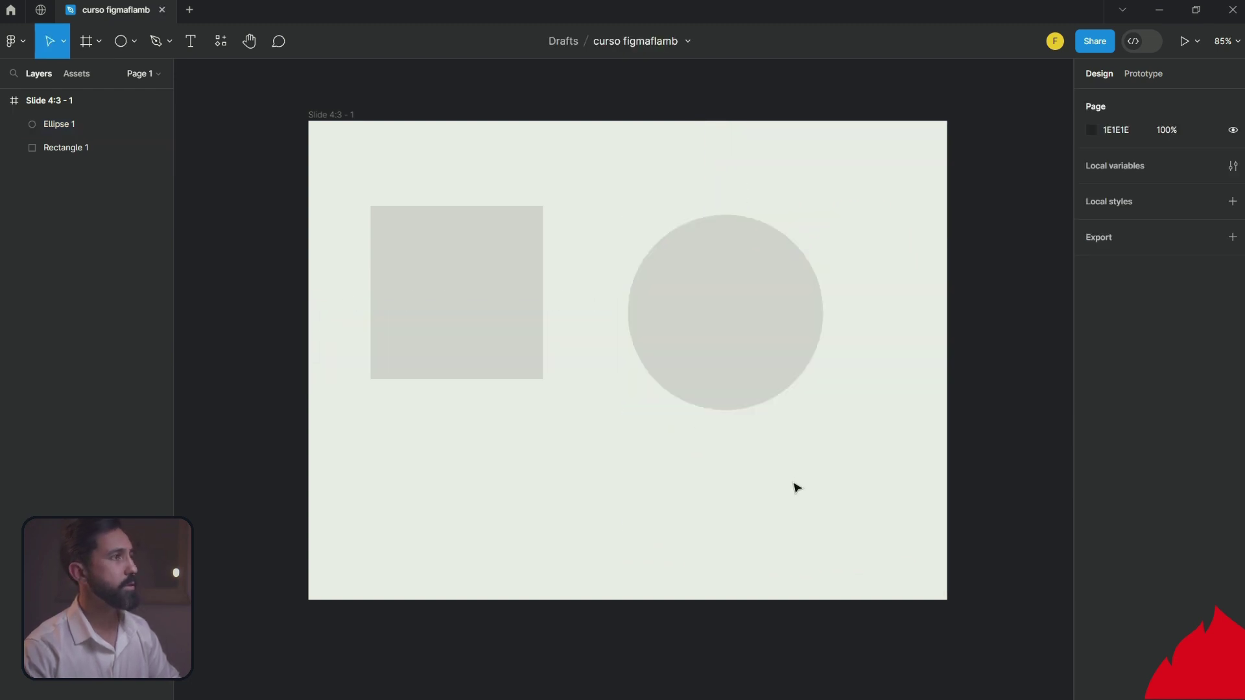
left_click(439, 264)
left_click(139, 46)
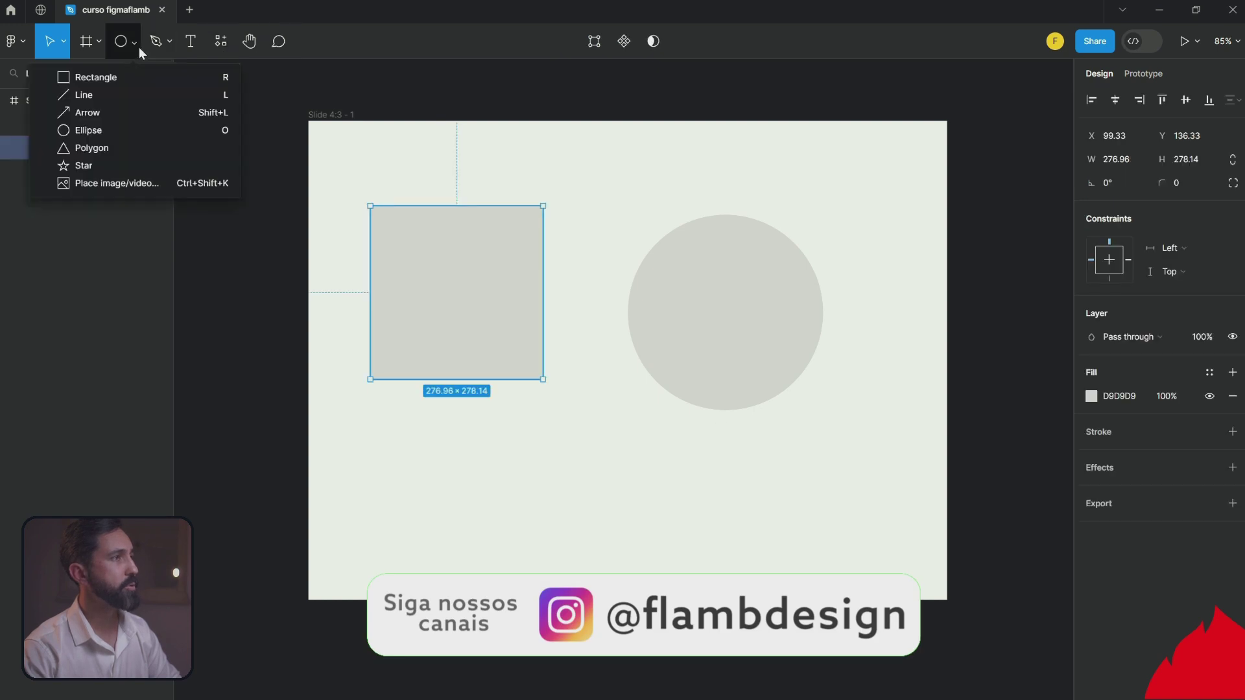
left_click(162, 41)
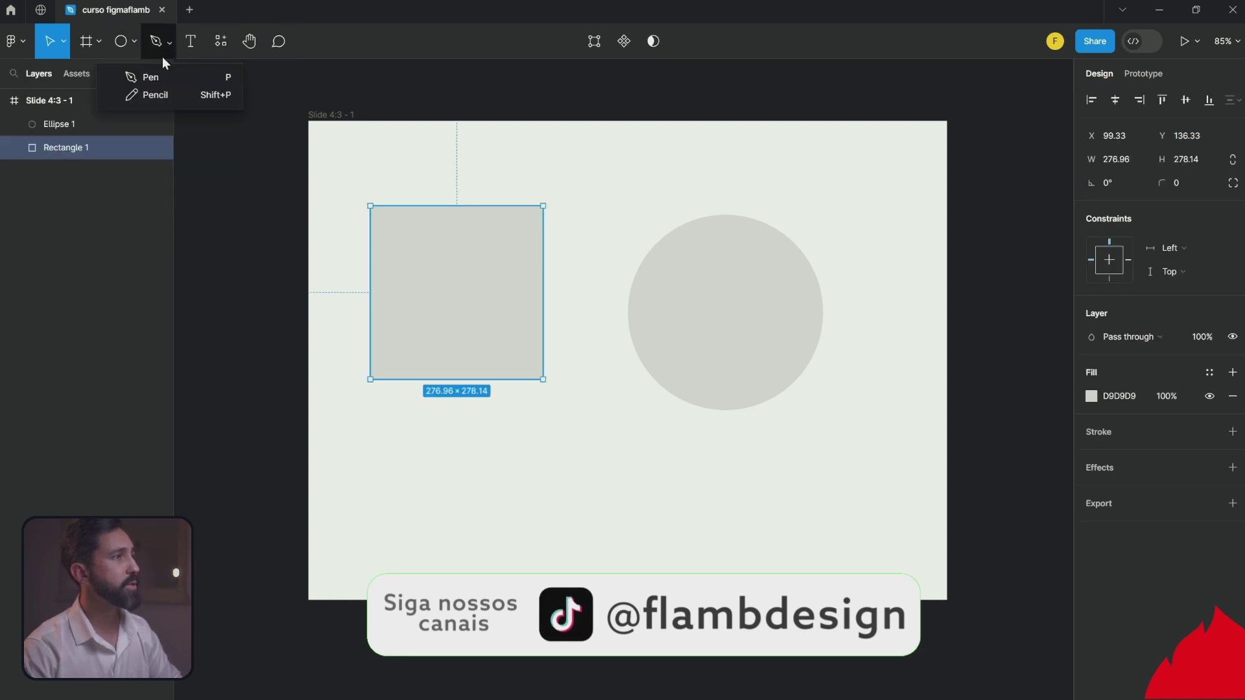
left_click(161, 100)
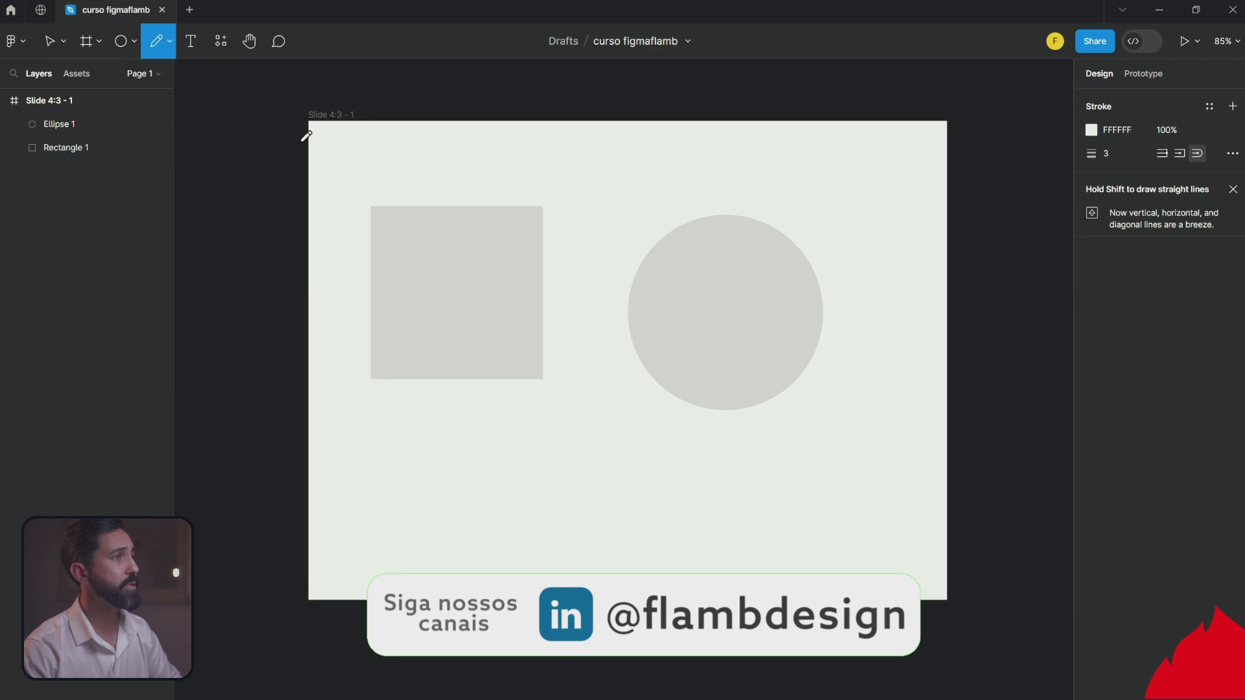
scroll(419, 209, "up", 3)
mouse_move(468, 241)
left_mouse_down()
mouse_move(509, 167)
mouse_move(590, 264)
mouse_move(827, 136)
mouse_move(540, 131)
left_mouse_up()
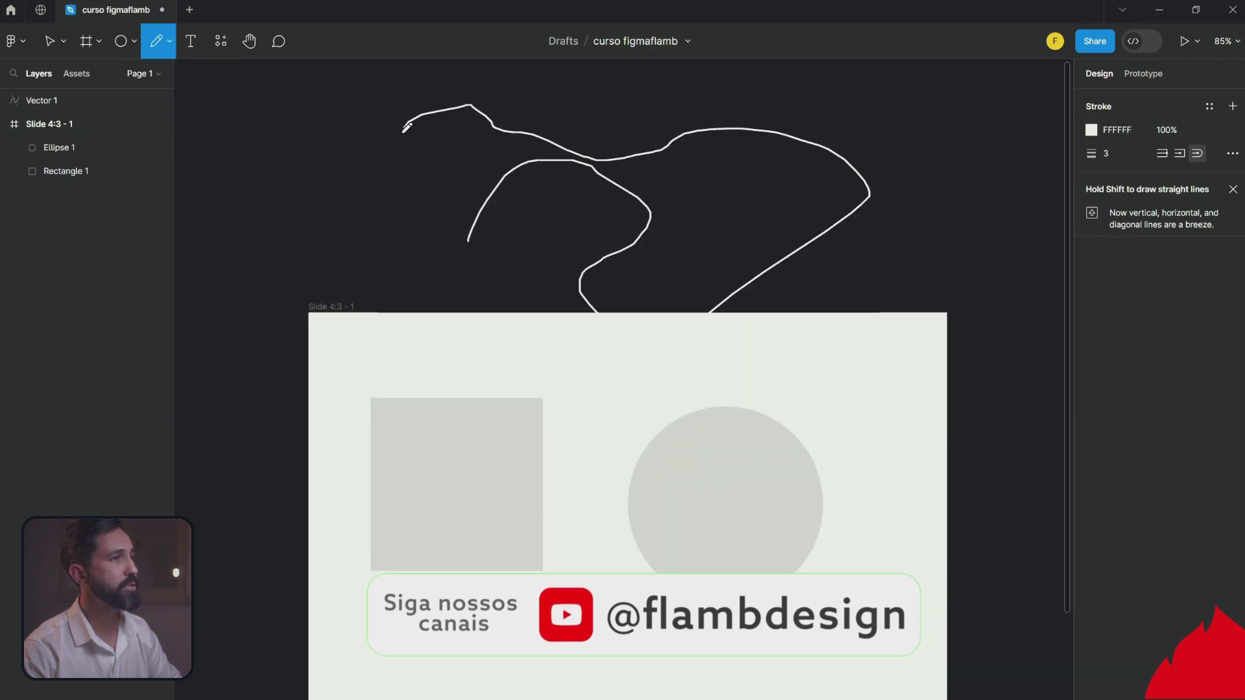
left_click_drag(393, 196, 518, 247)
left_click_drag(804, 201, 598, 121)
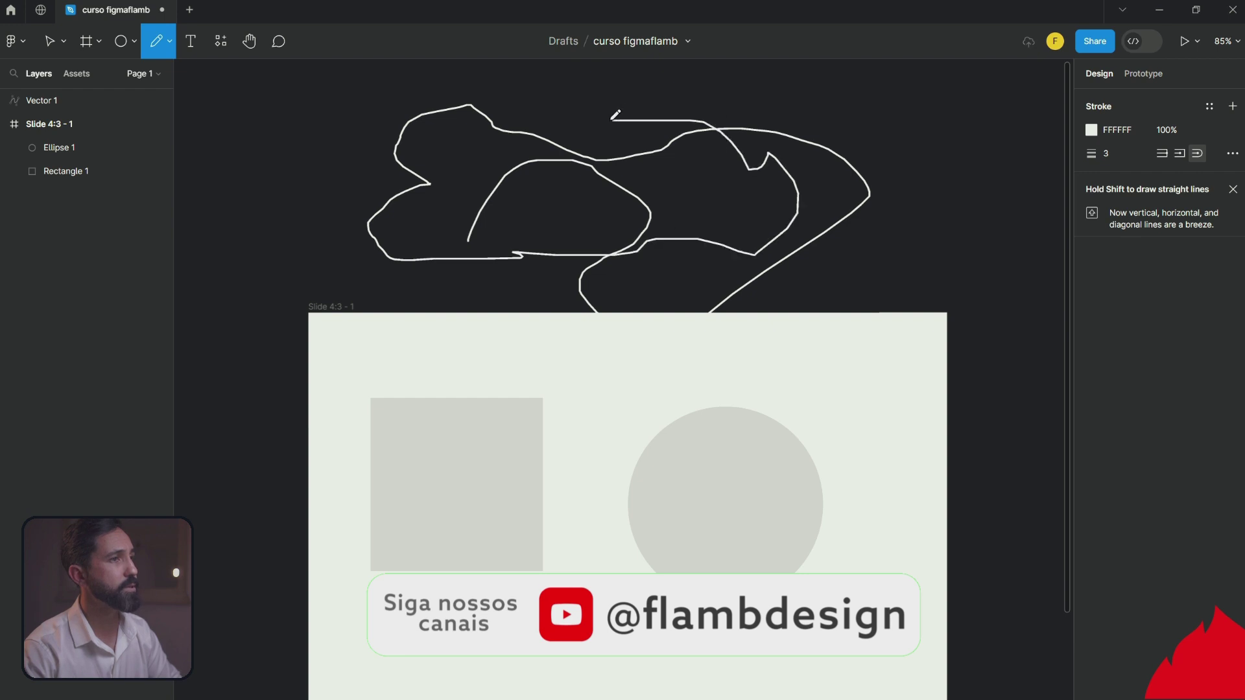
left_click_drag(316, 146, 311, 107)
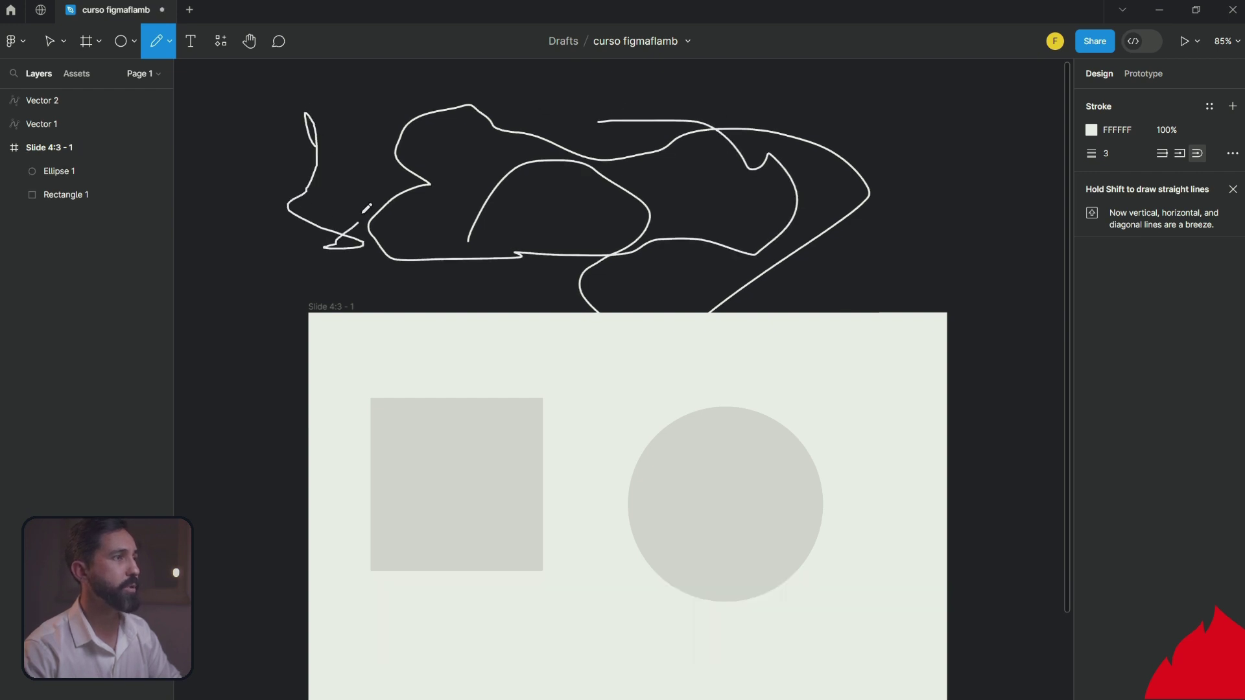
key("Escape")
key("ctrl+z")
key("ctrl+z")
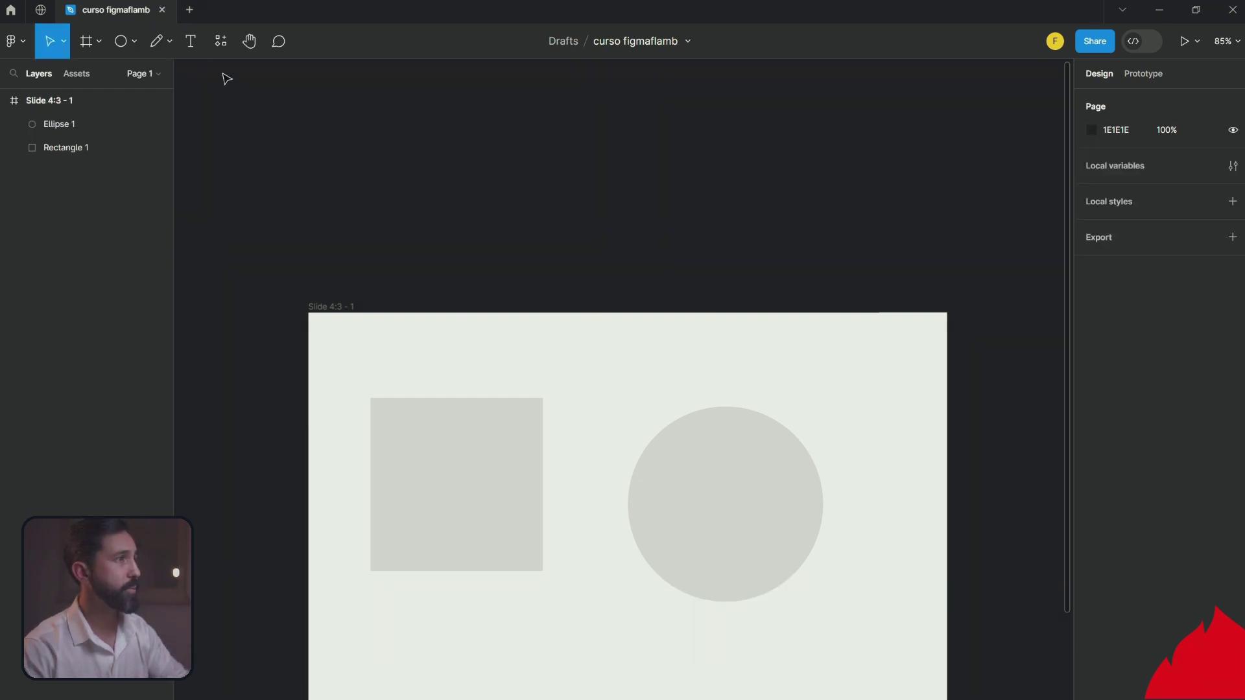
Step: Draw a closed angular four-point outline with the Pen tool
left_click(167, 49)
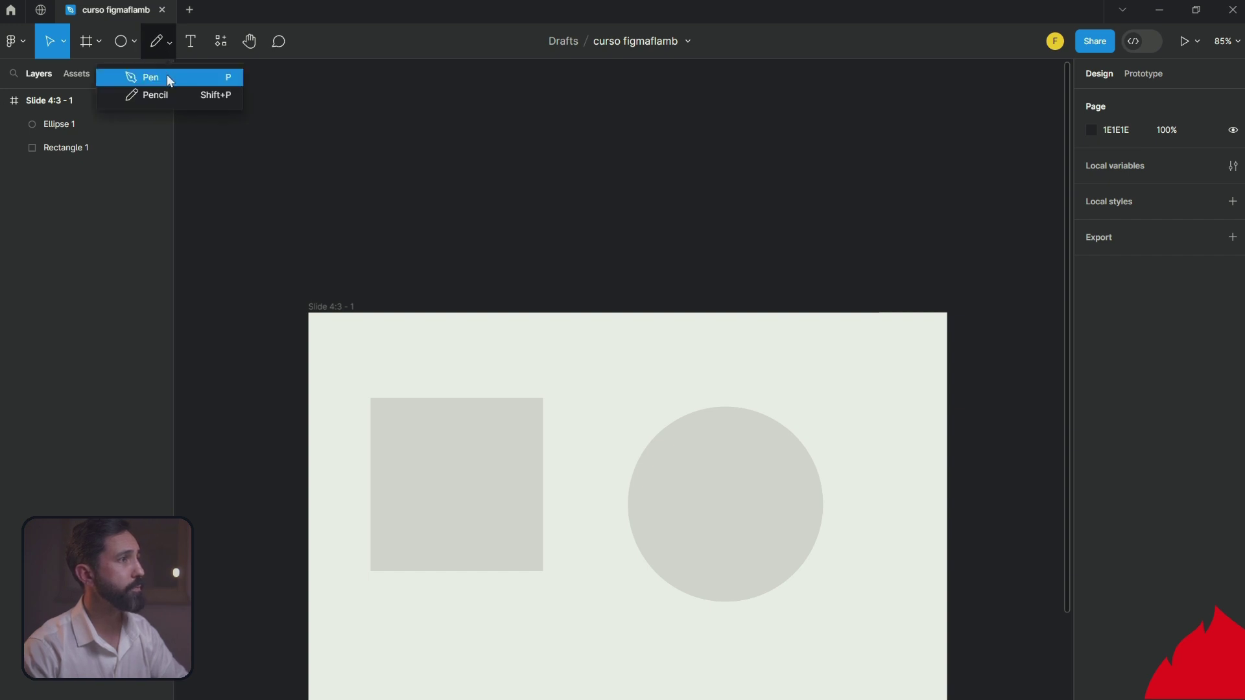
left_click(167, 78)
left_click(496, 162)
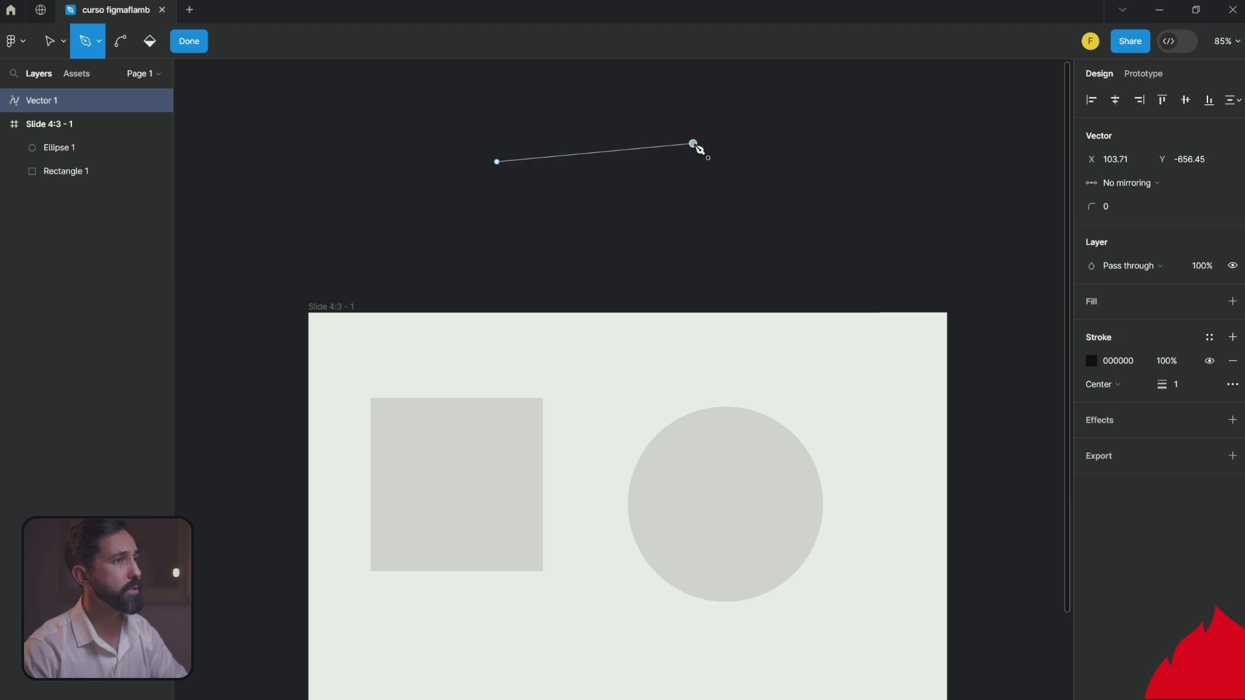
left_click(698, 268)
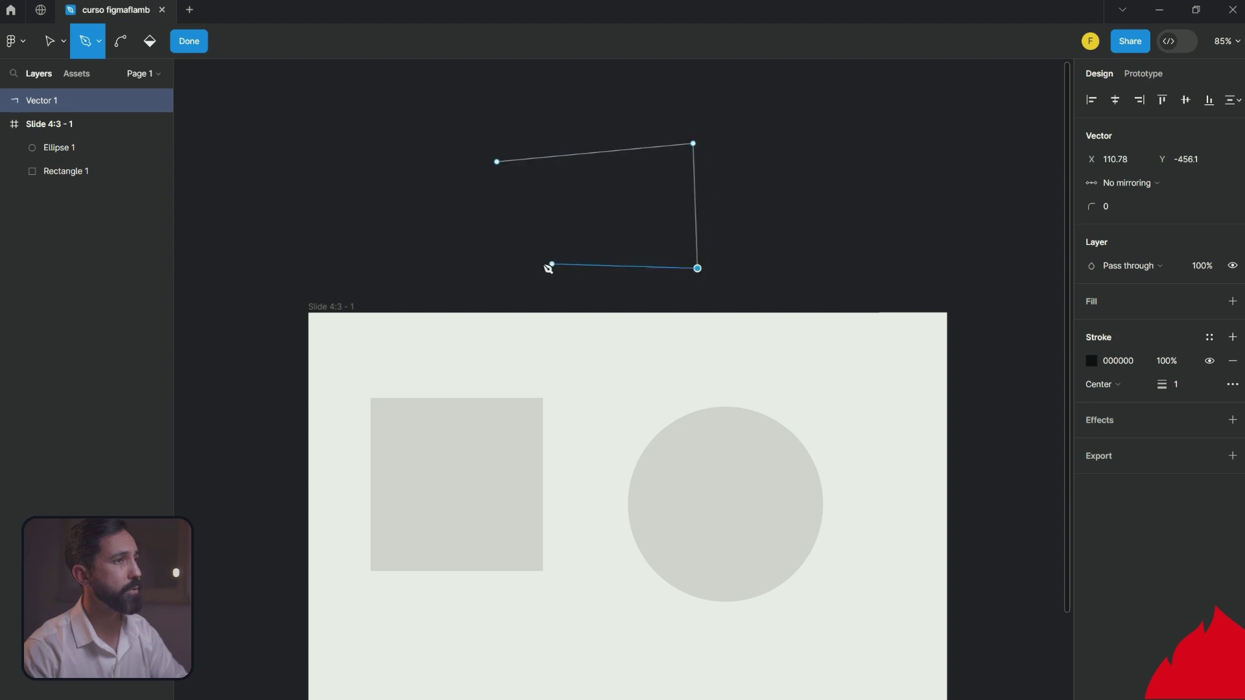
left_click(511, 260)
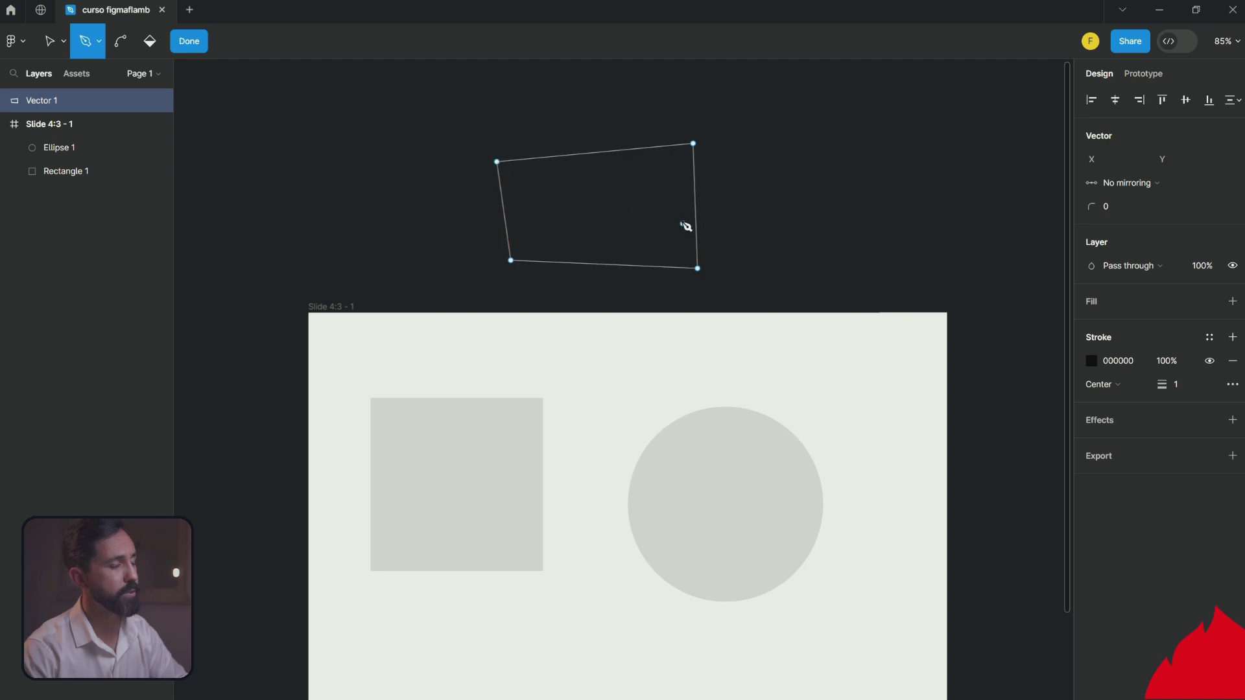
key("Escape")
Step: Draw a closed curvy blob path with curved anchor points above the slide
scroll(843, 175, "up", 1)
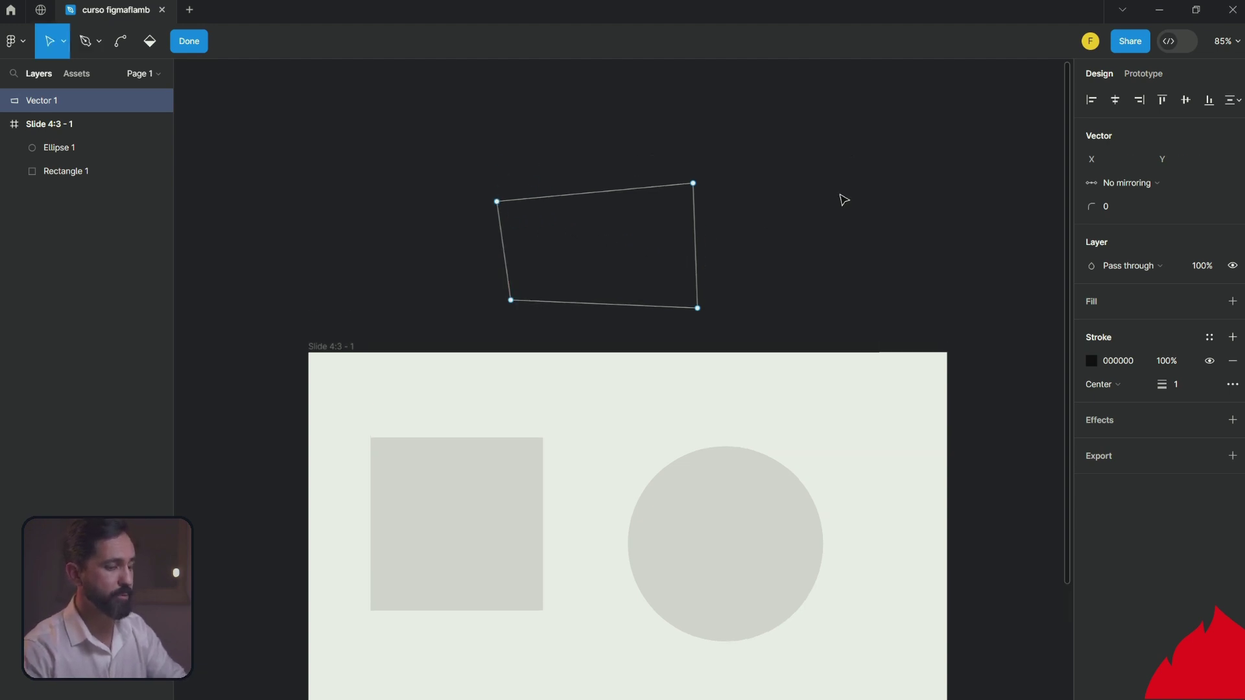
key("p")
left_click(850, 112)
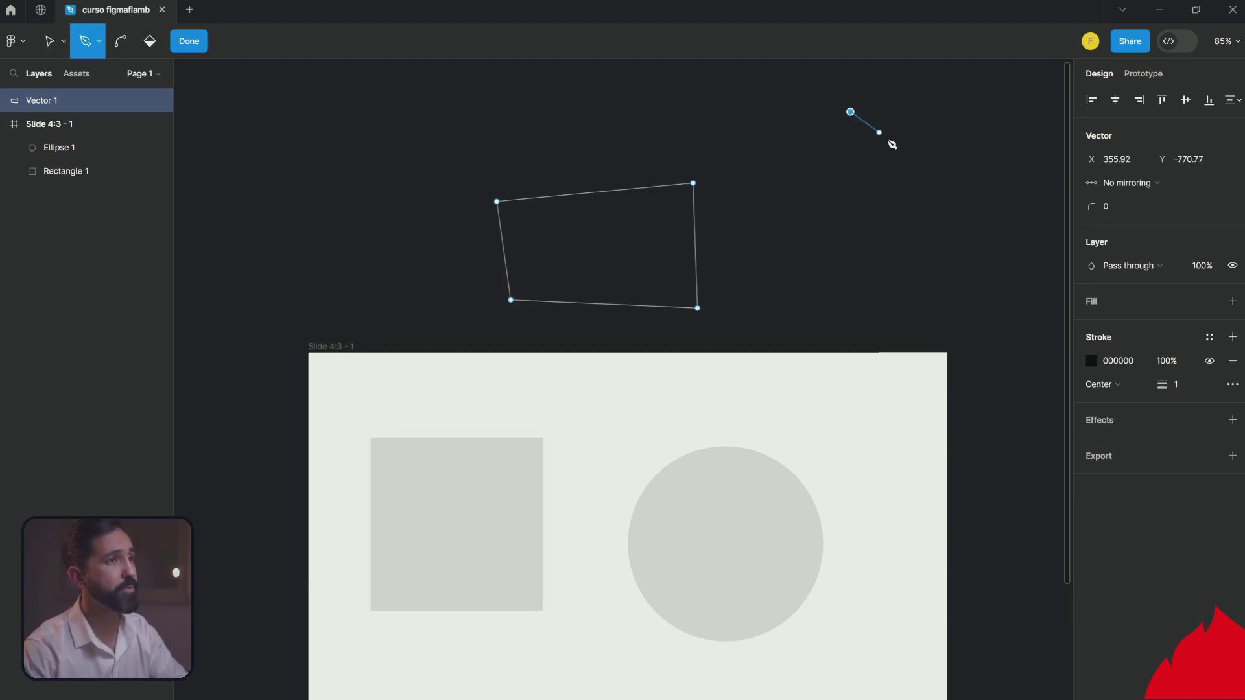
left_click_drag(921, 215, 850, 290)
left_click_drag(865, 343, 831, 383)
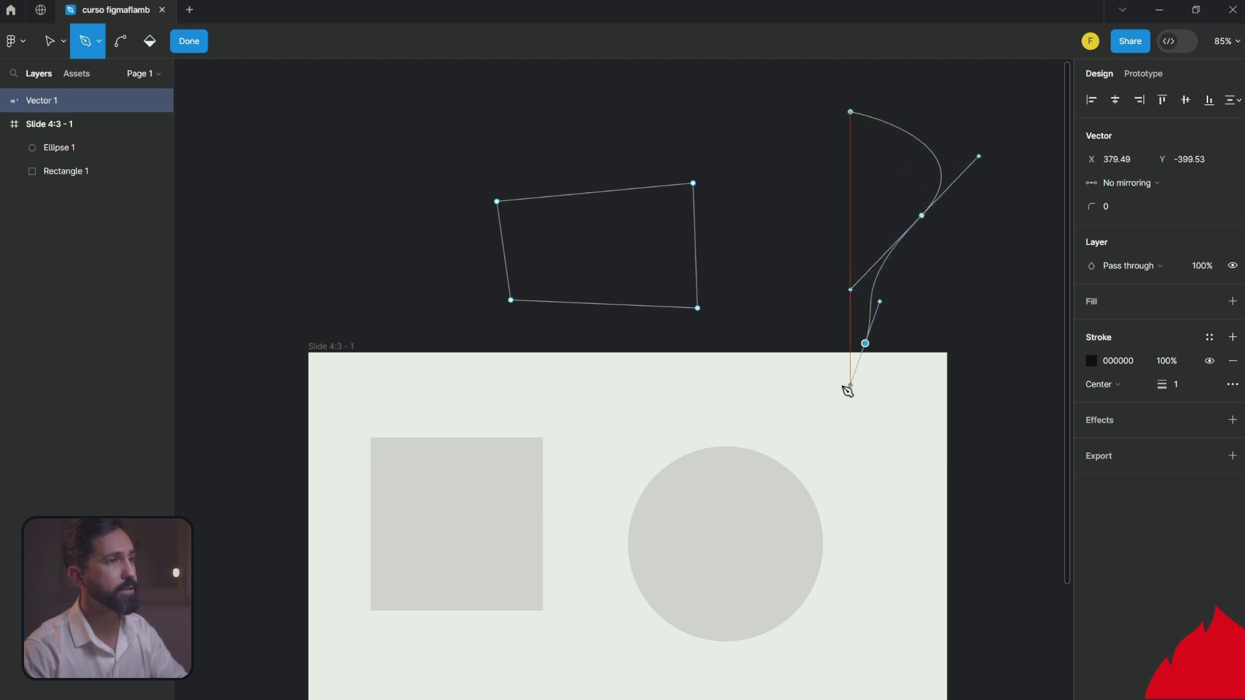
left_click(796, 226)
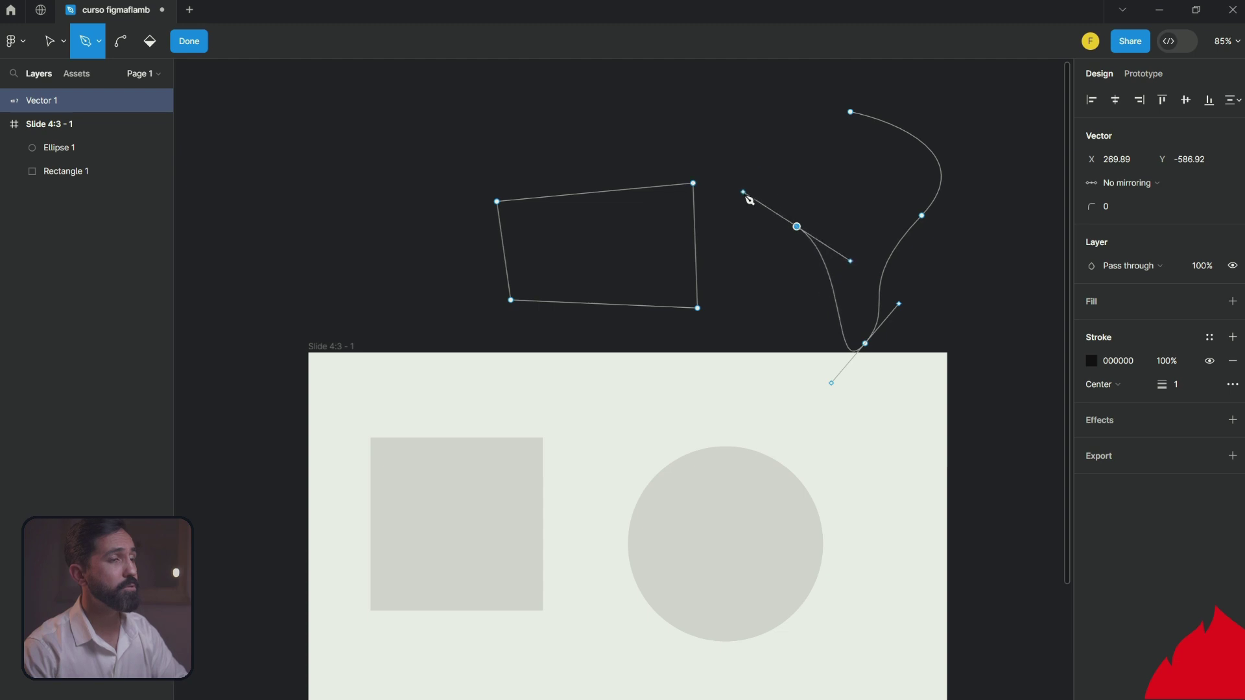
left_click_drag(767, 175, 736, 221)
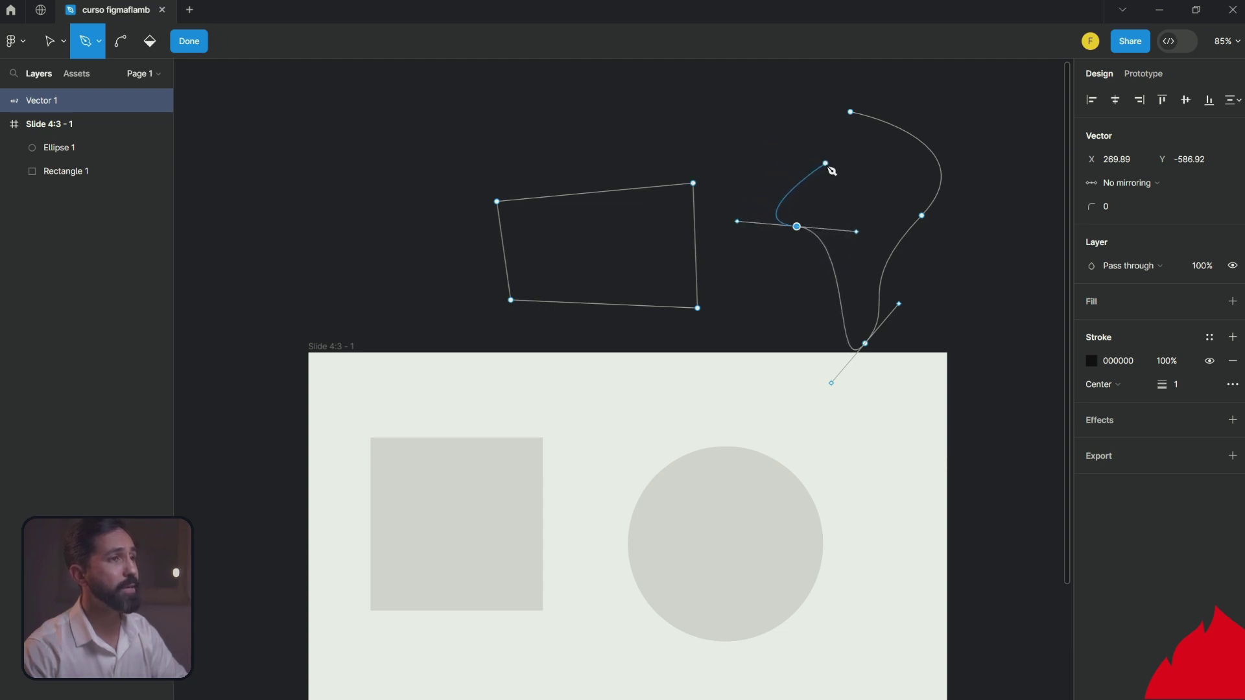
left_click_drag(825, 164, 788, 122)
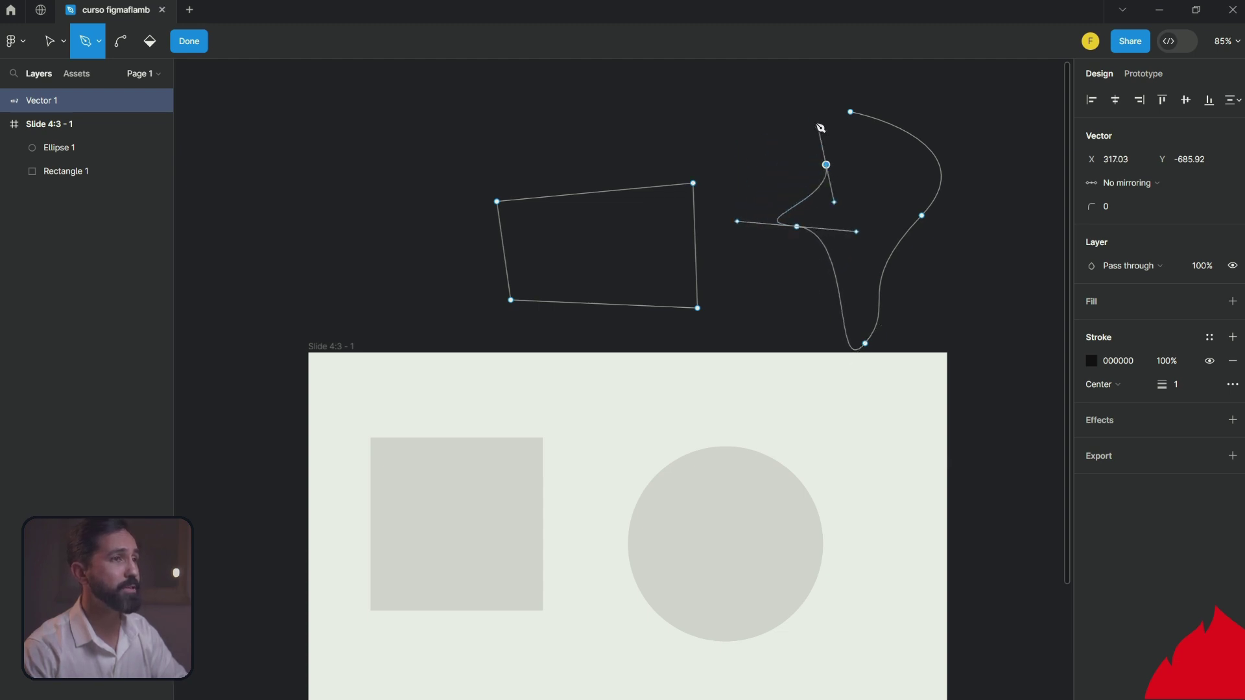
left_click(851, 113)
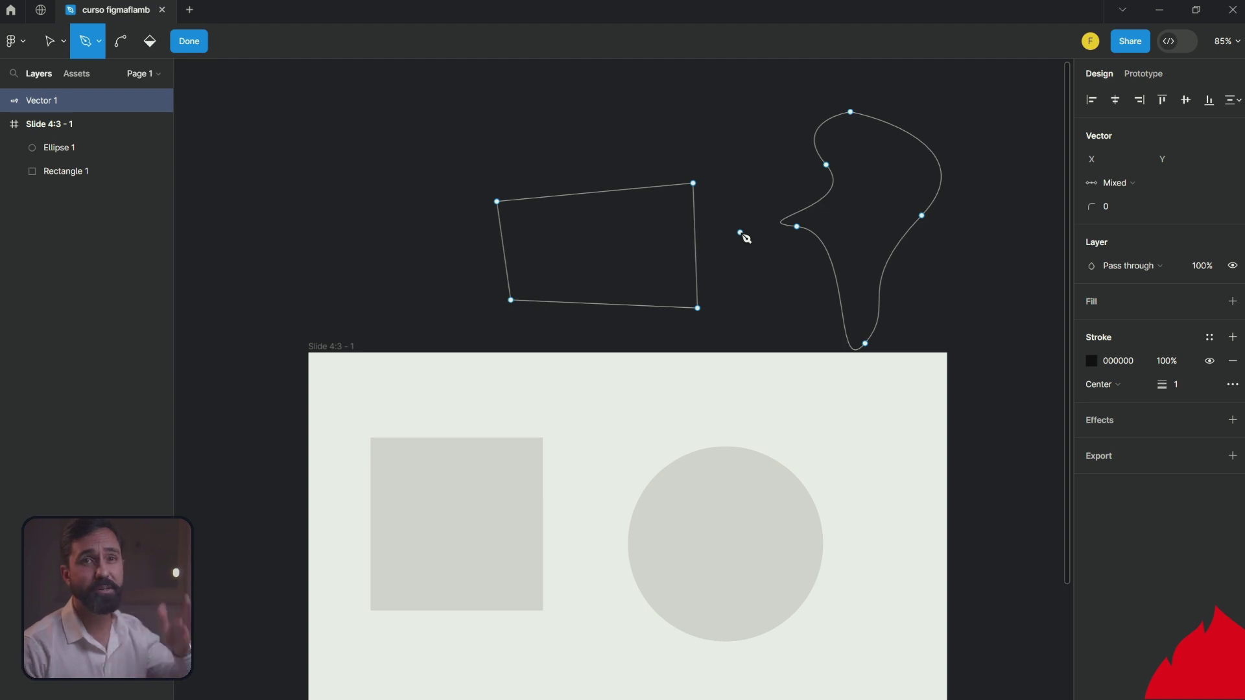
left_click(875, 274)
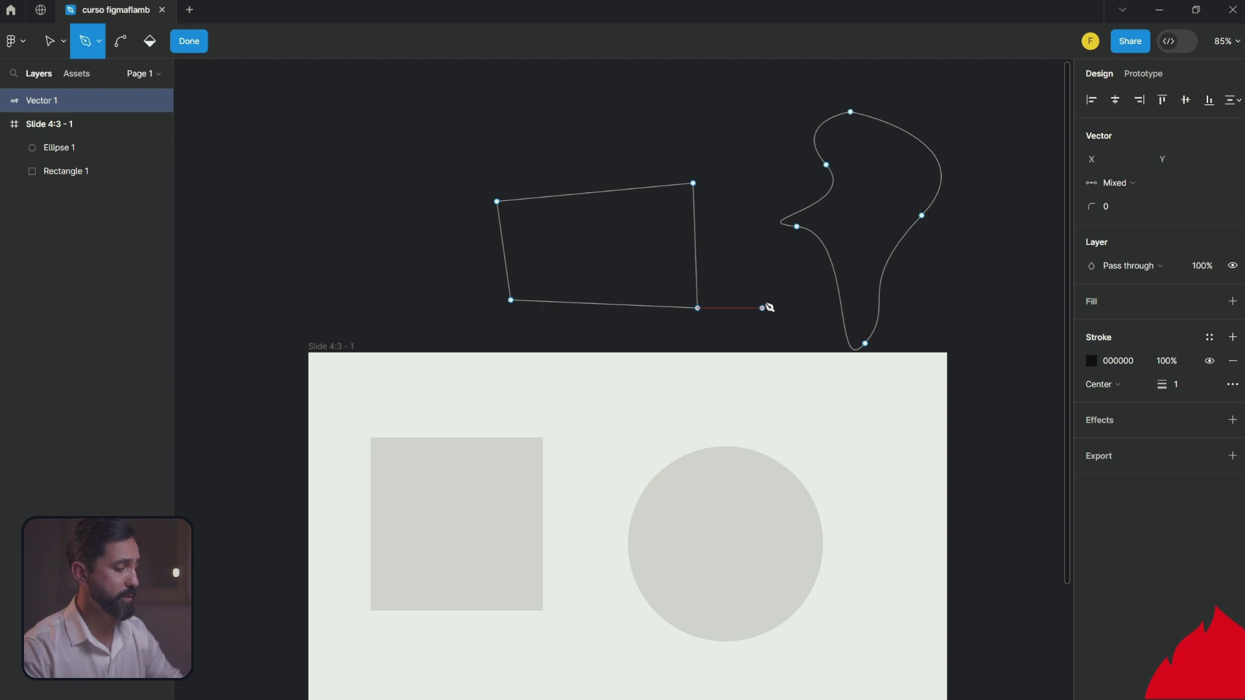
key("Escape")
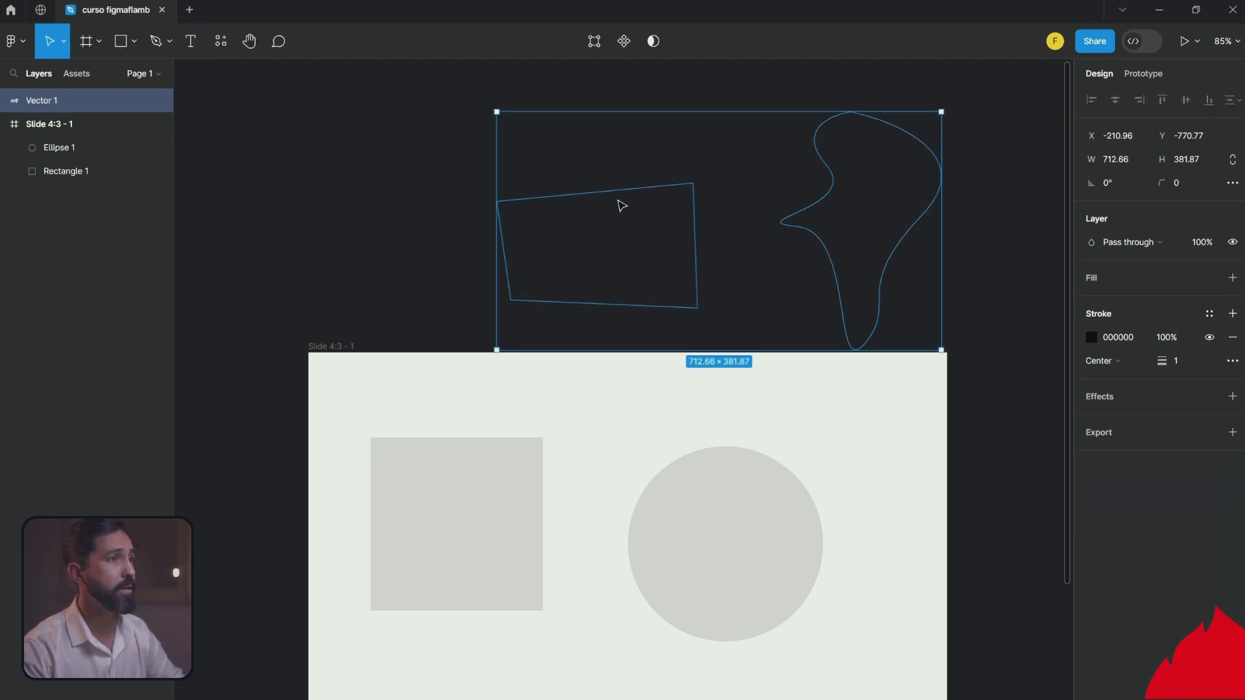
Step: Marquee-select the pen-drawn vector shapes, then deselect them
left_click(493, 228)
left_click_drag(454, 131, 840, 247)
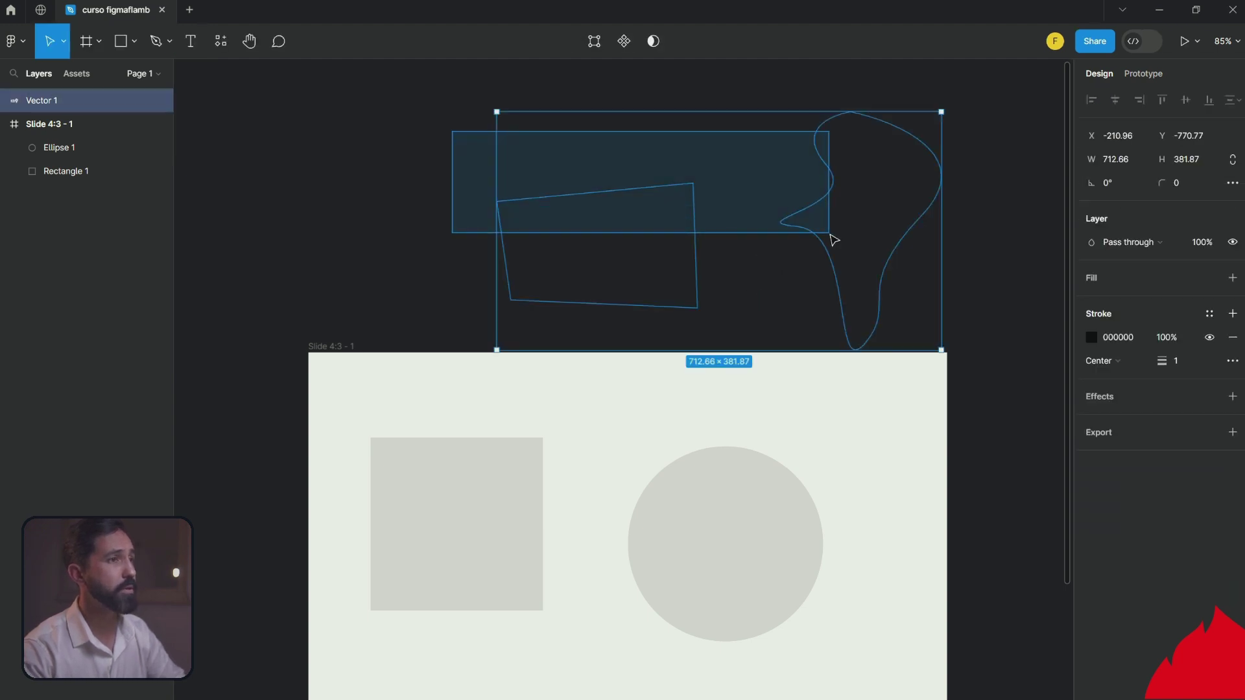
left_click(445, 251)
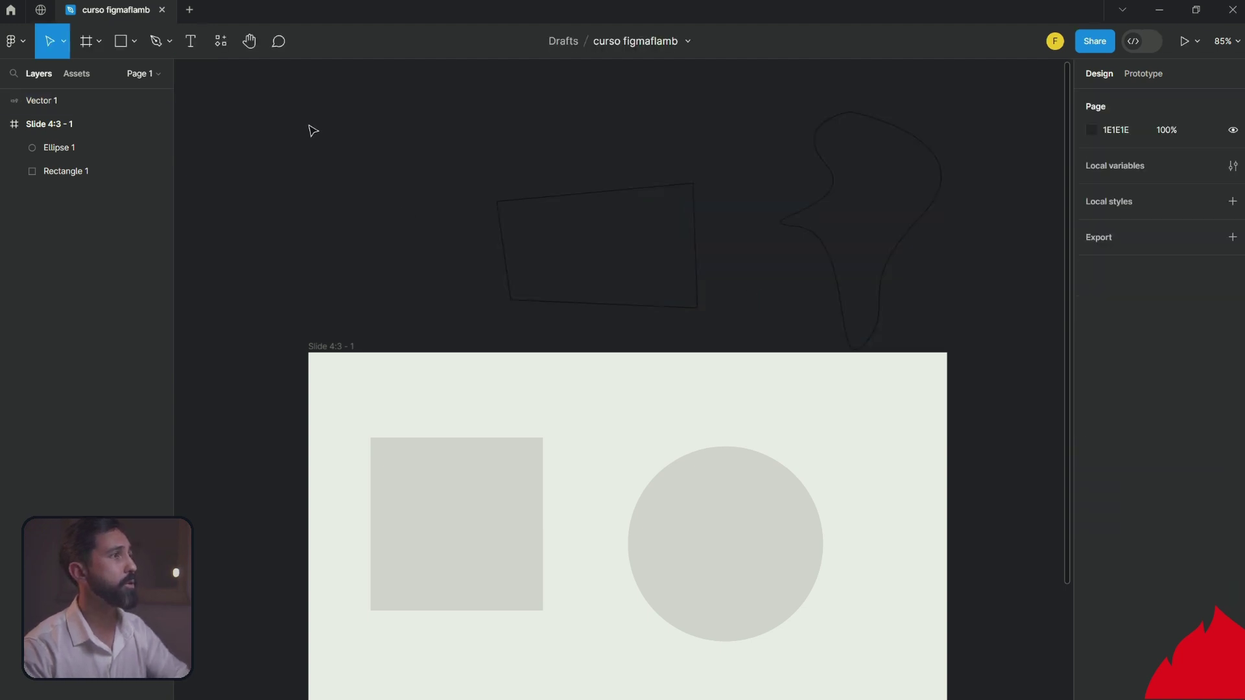
Step: Add small black text 'Figma Flamb Flavio' above the circle with the Text tool
left_click(191, 43)
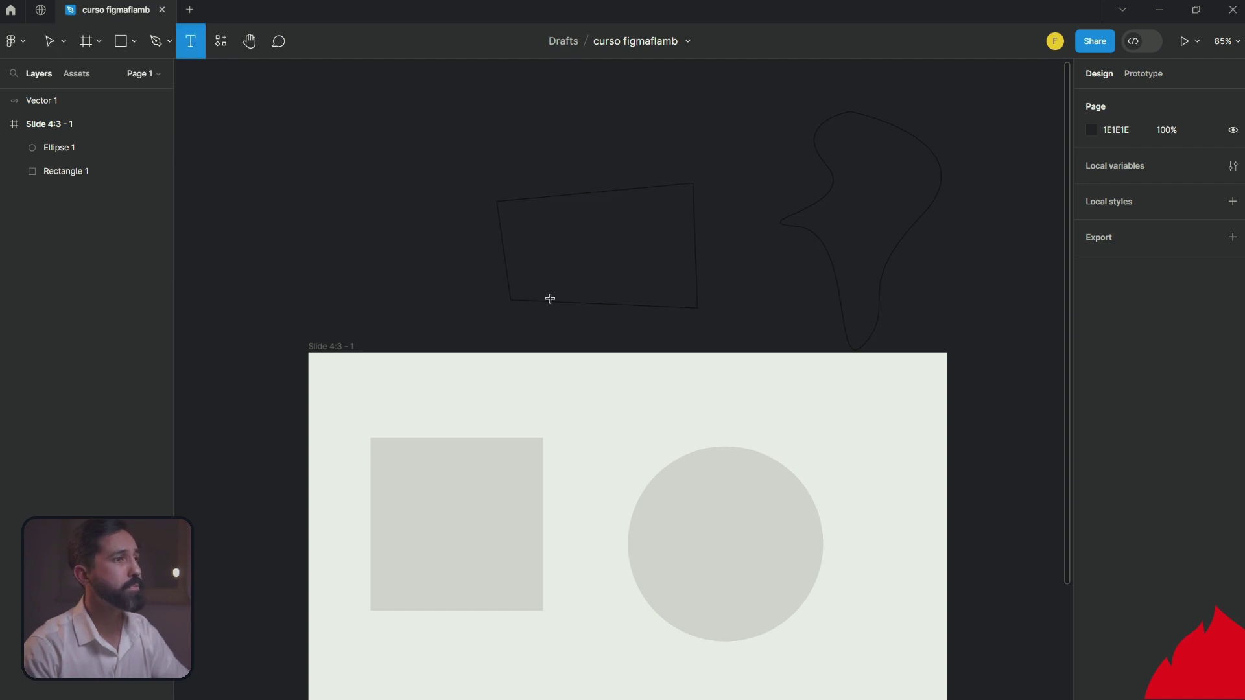
left_click(670, 406)
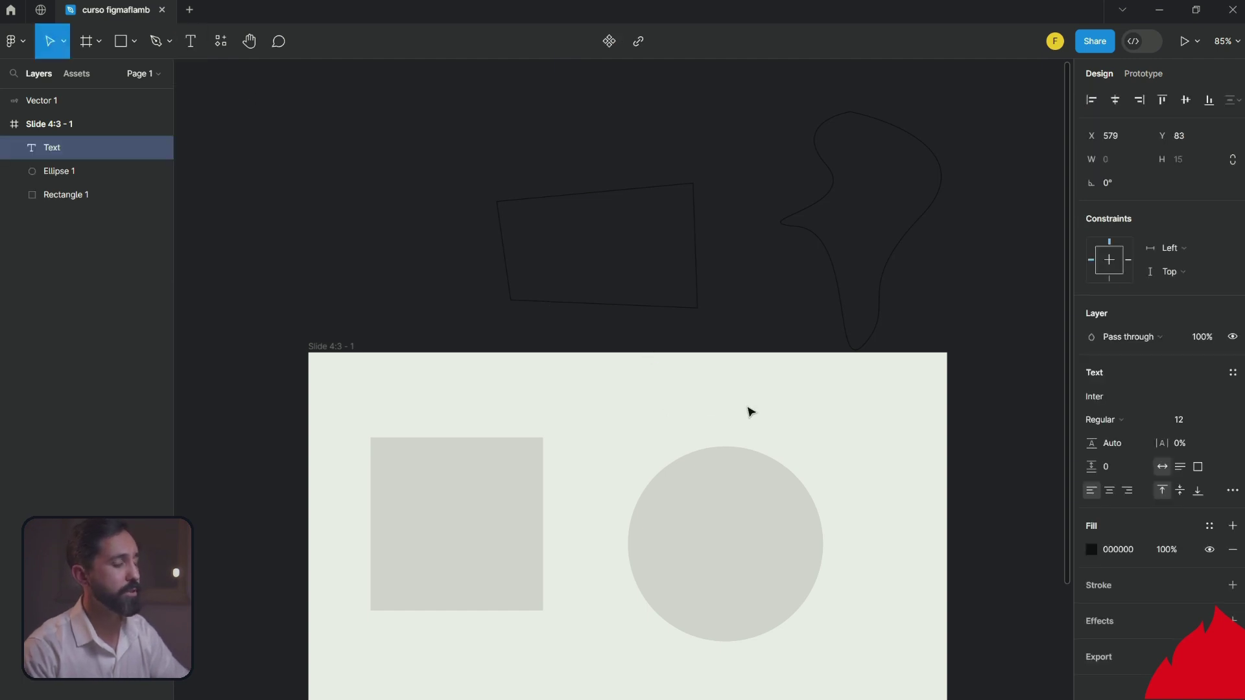
type("Fi")
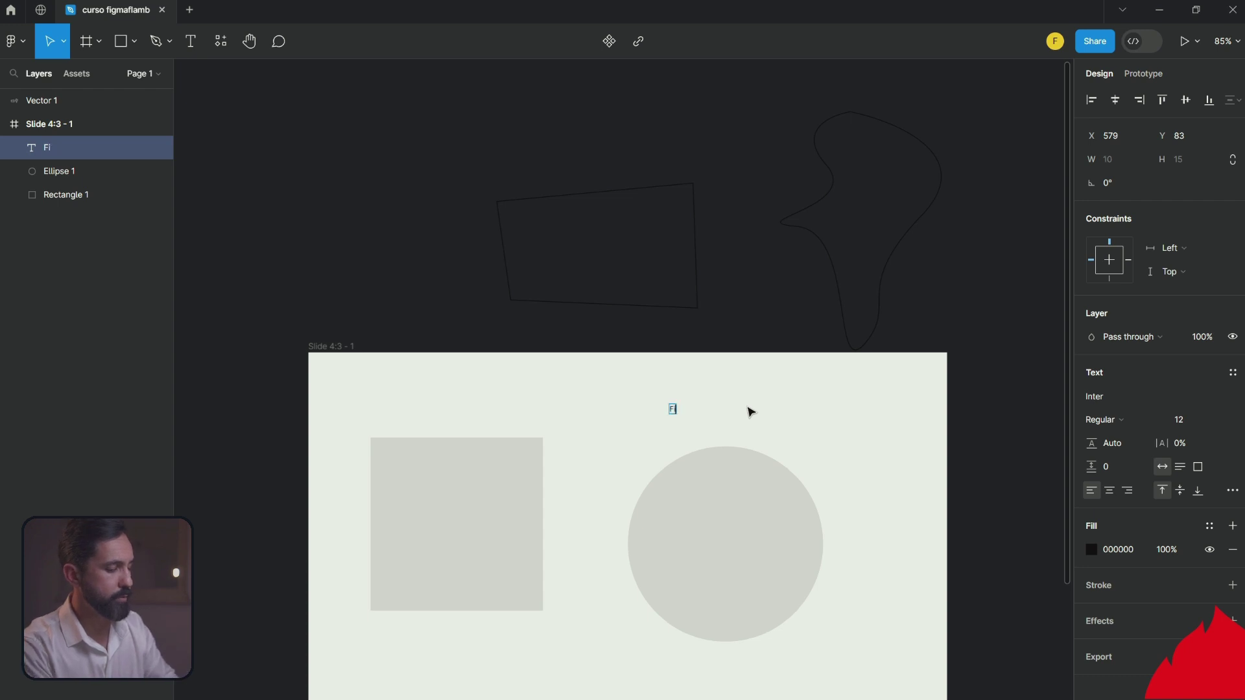
type("gma Flam")
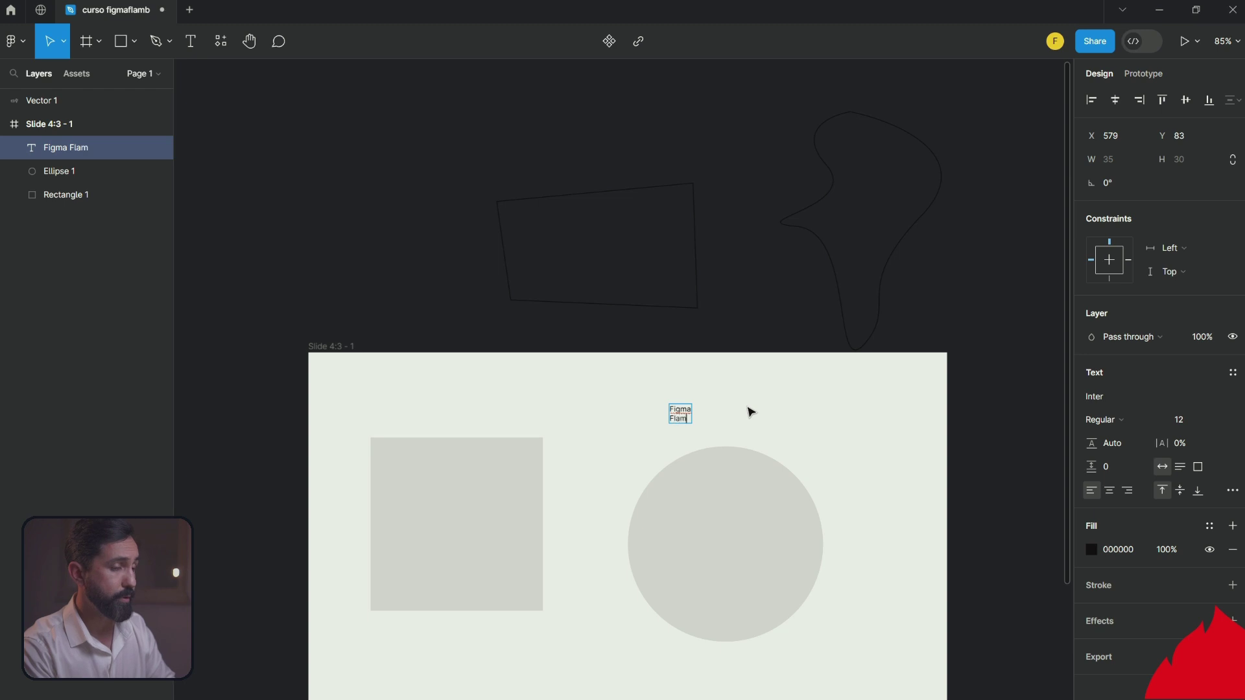
type("b")
key("Return")
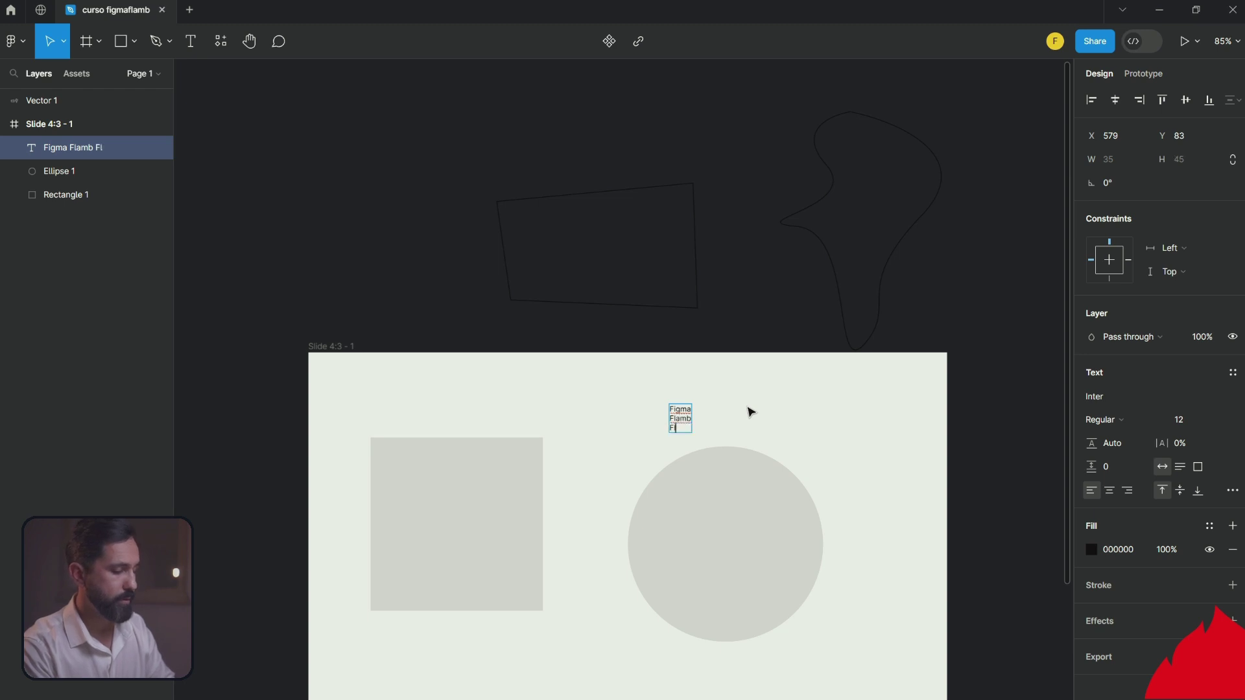
type("avio")
key("Escape")
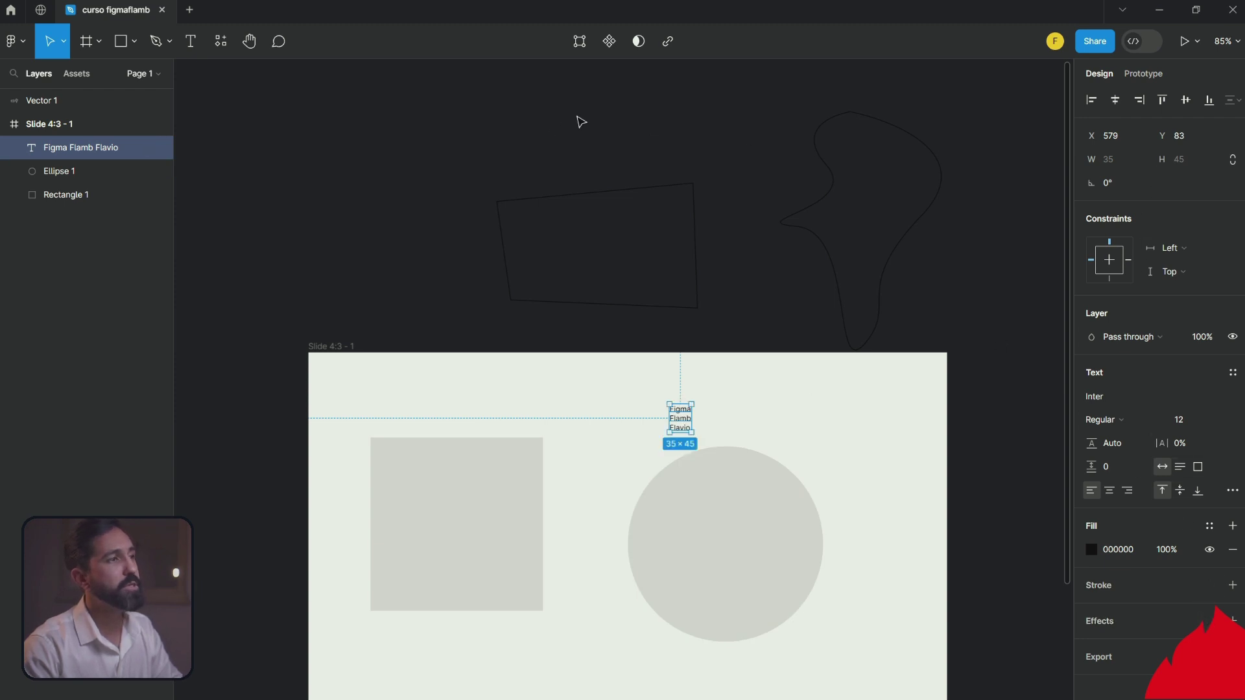
left_click(375, 253)
scroll(392, 250, "down", 3)
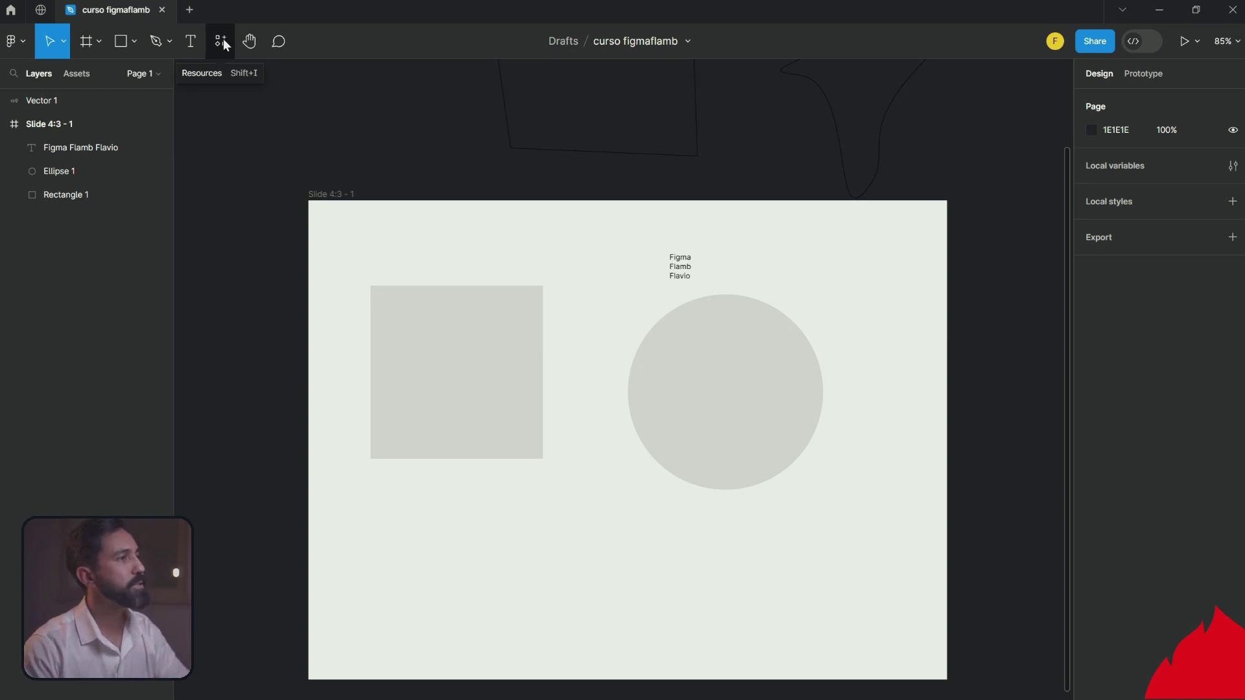
Step: Copy the grey square outside the slide and turn the copy into a component
left_click(221, 39)
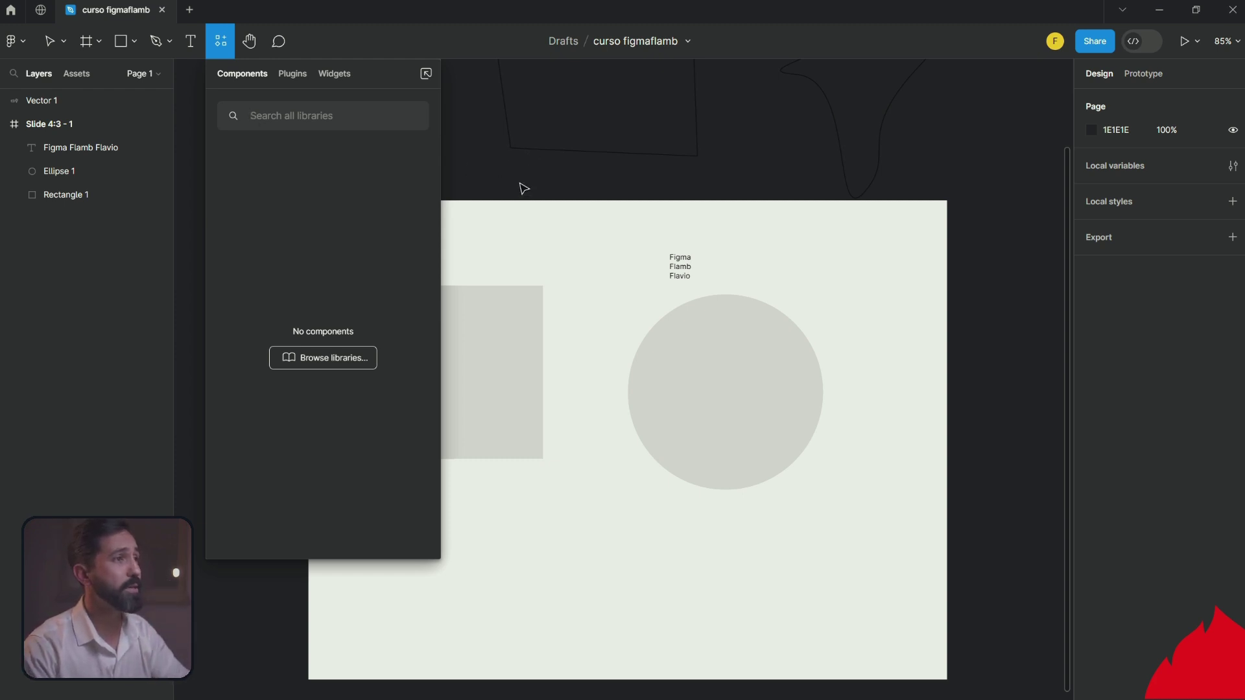
key("Escape")
scroll(528, 282, "up", 1)
scroll(528, 282, "up", 3)
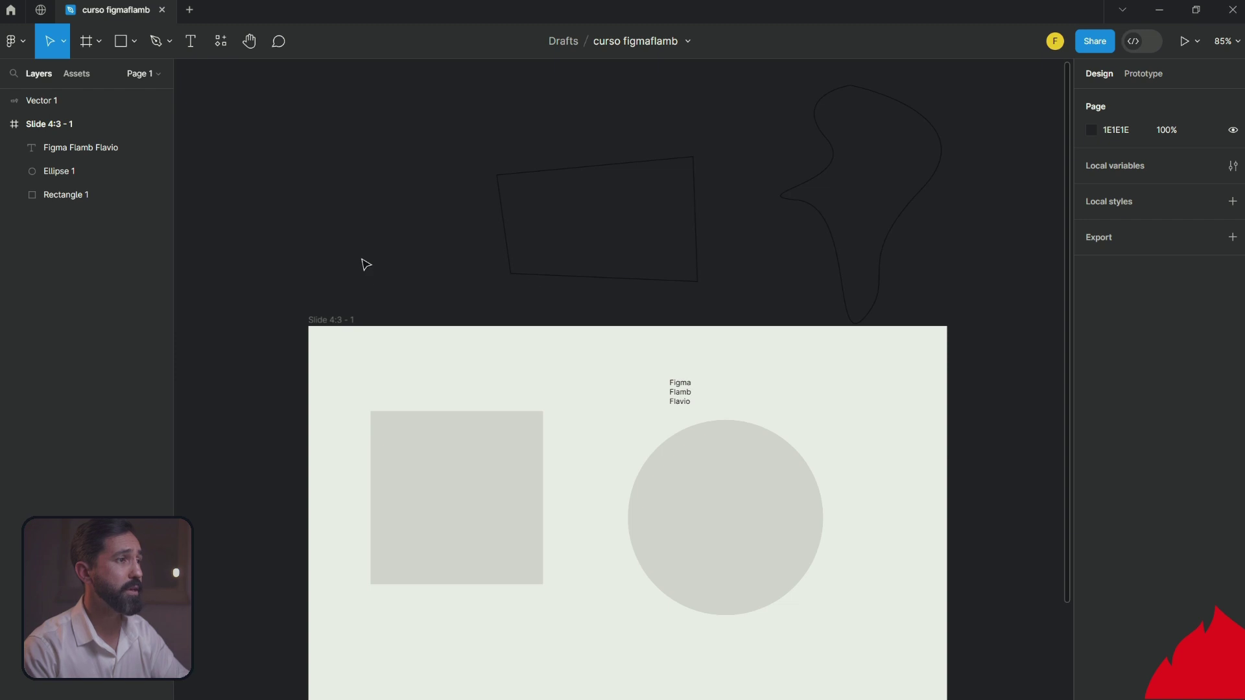
left_click(456, 458)
left_click_drag(457, 491, 346, 324)
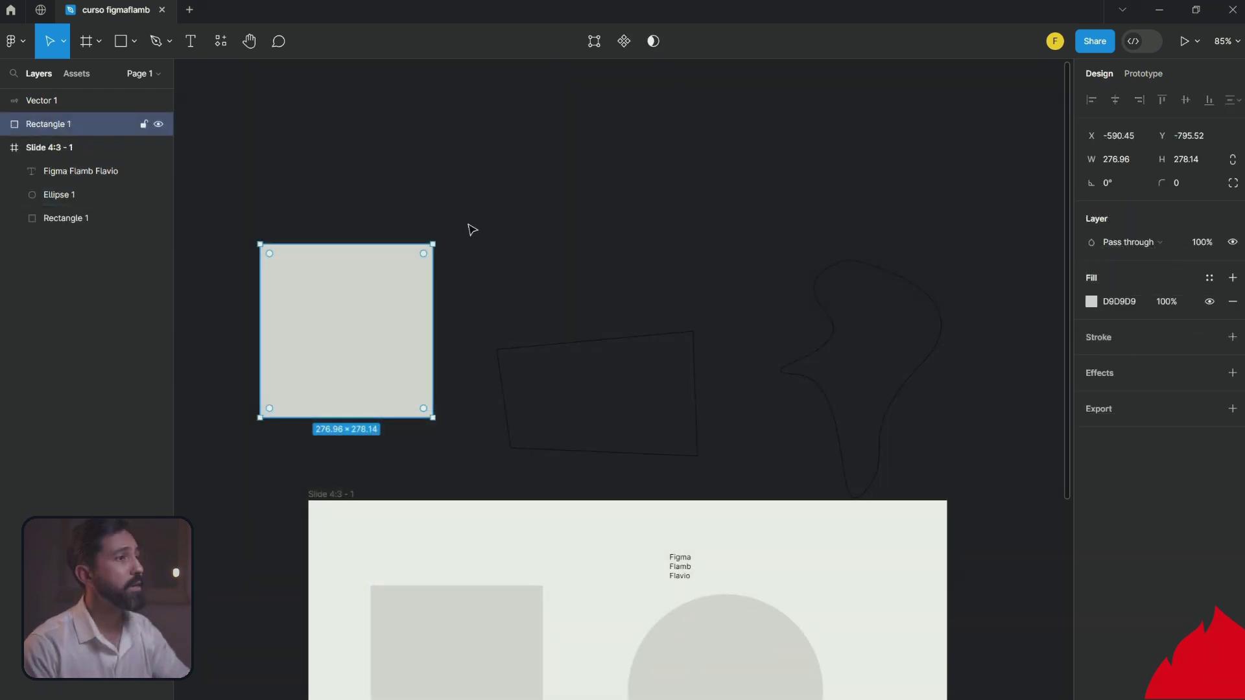
left_click(623, 46)
left_click_drag(348, 310, 302, 222)
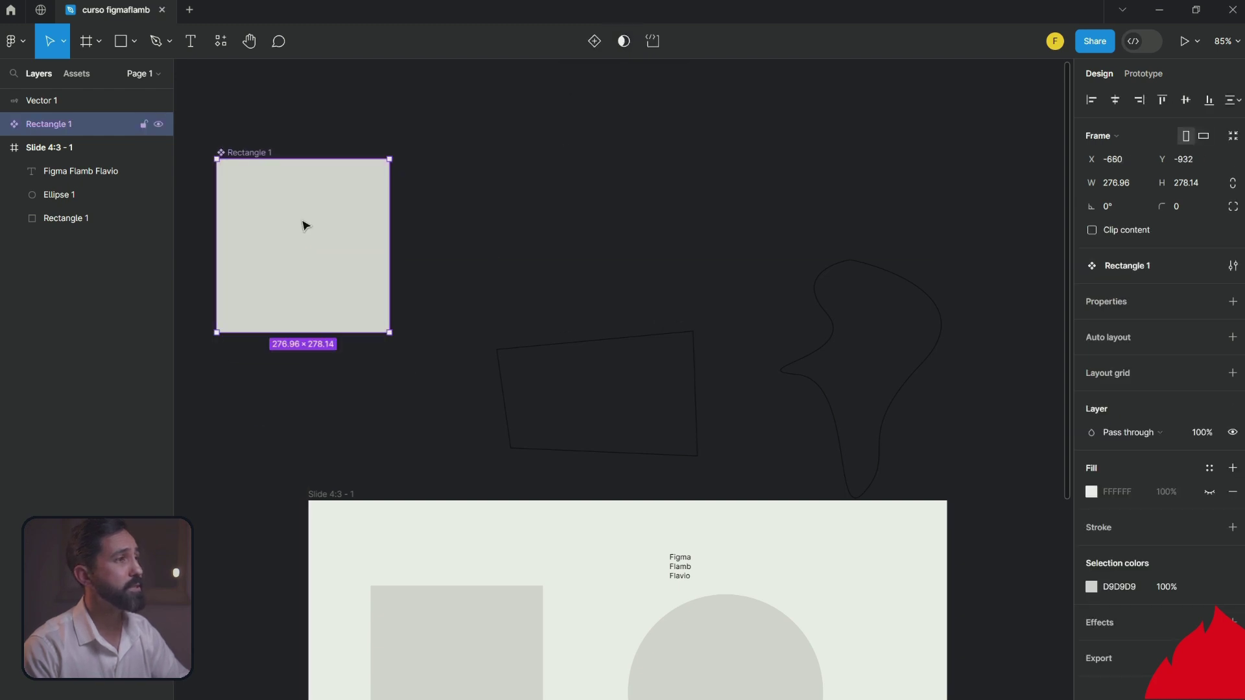
Step: Place two instances of the Rectangle 1 component from the local components list
left_click(279, 128)
left_click(264, 170)
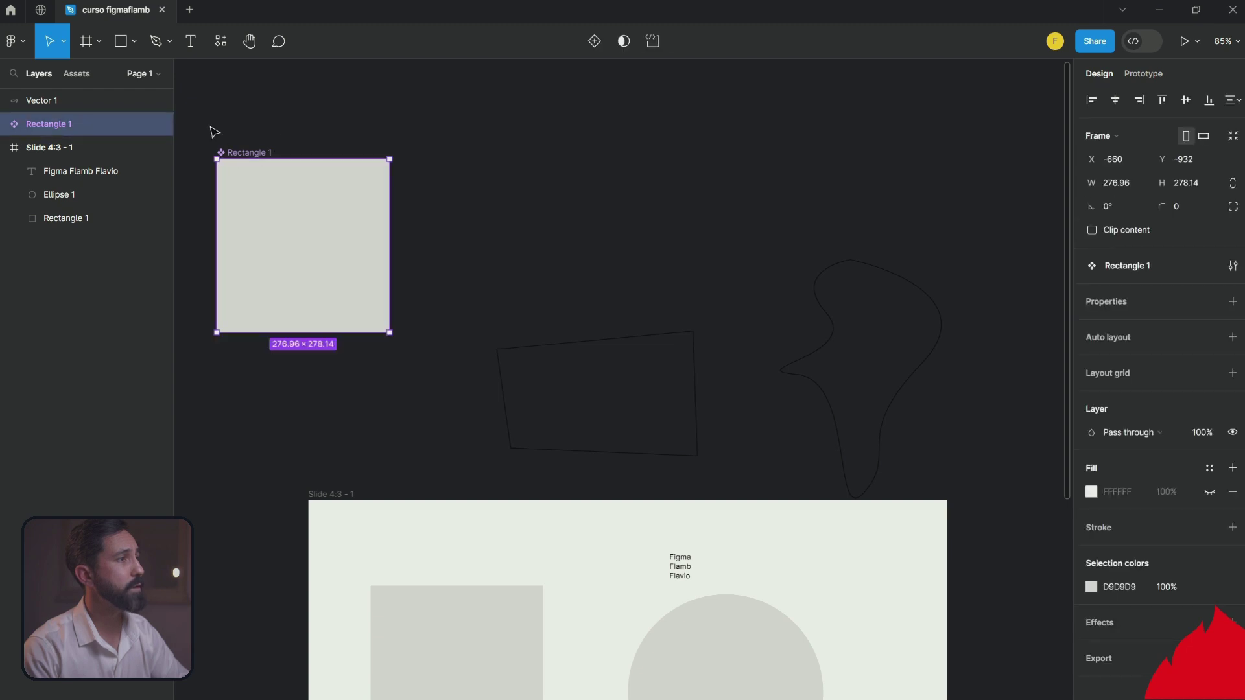
left_click(76, 74)
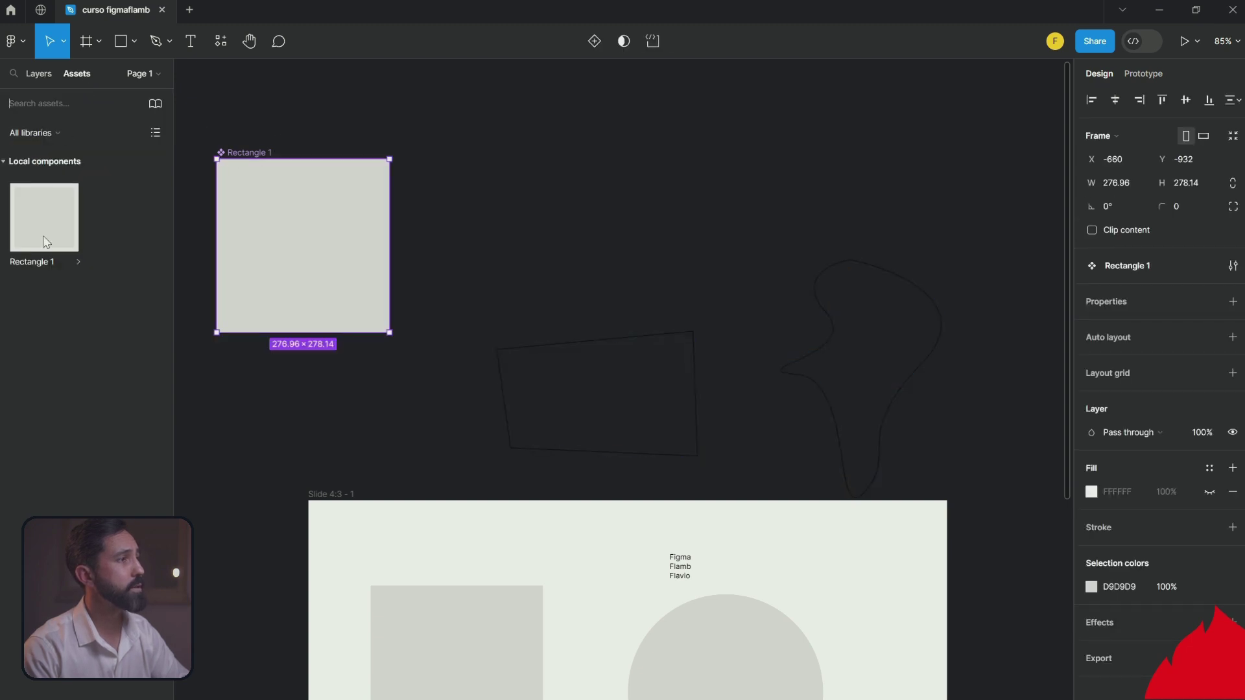
left_click(39, 76)
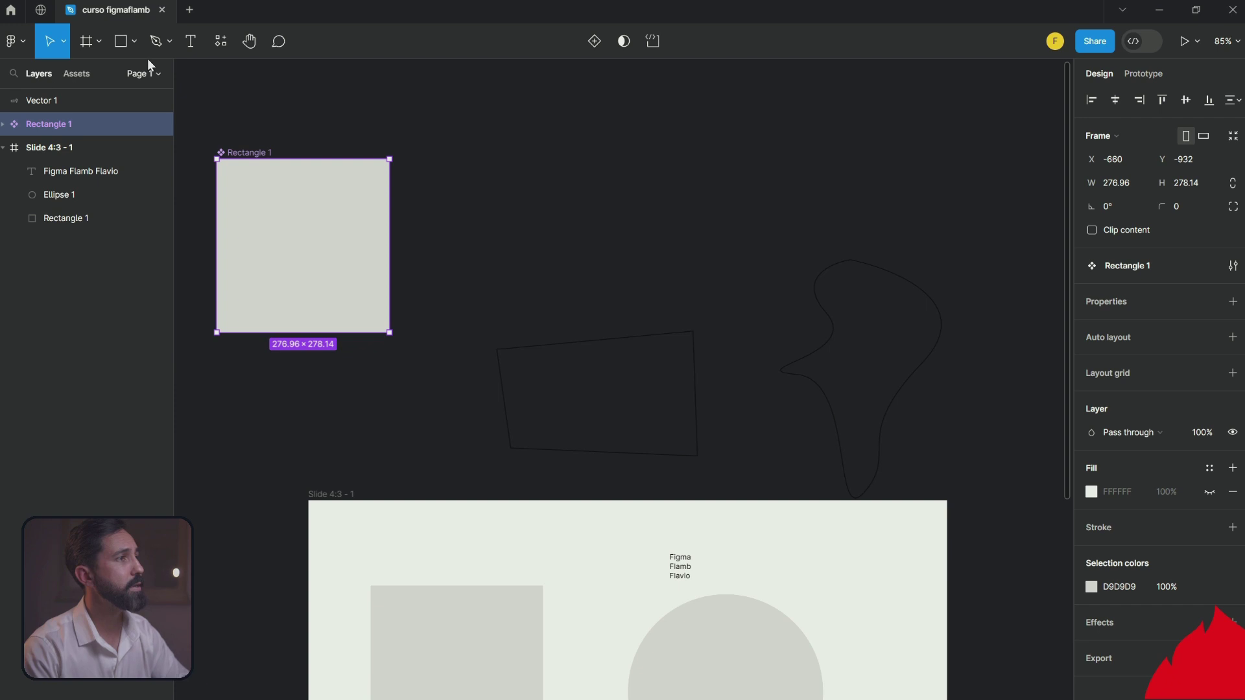
left_click(224, 43)
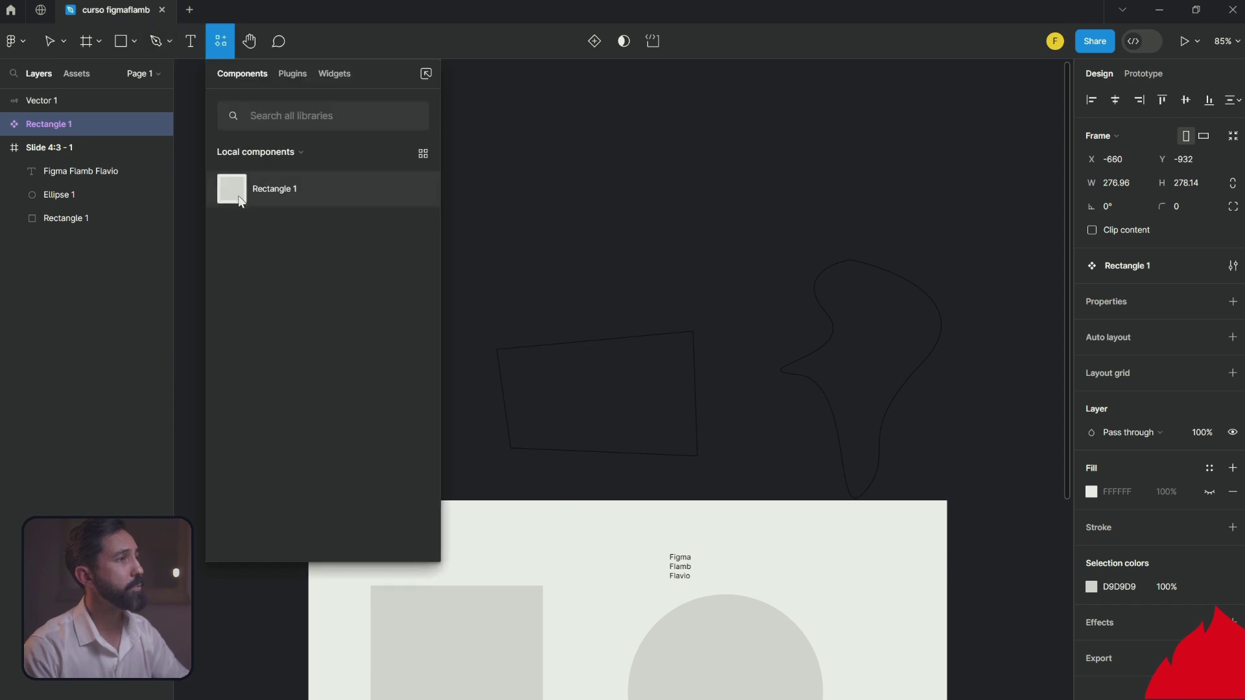
left_click_drag(238, 198, 632, 193)
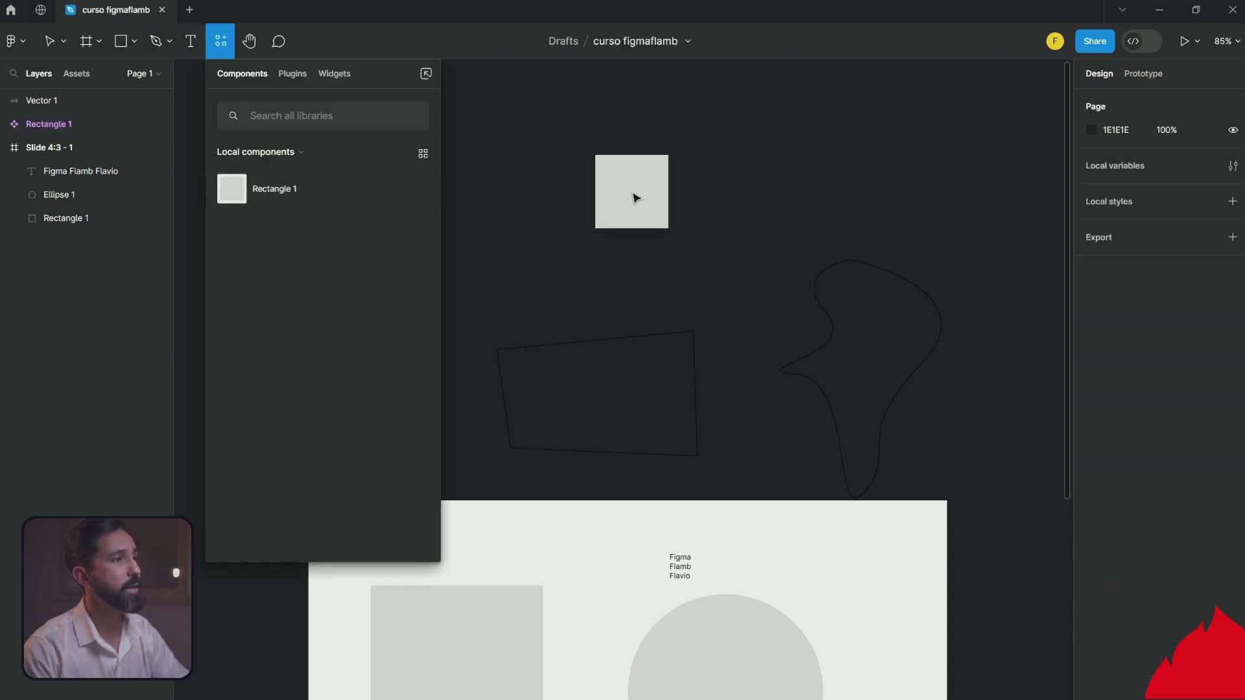
left_click(225, 52)
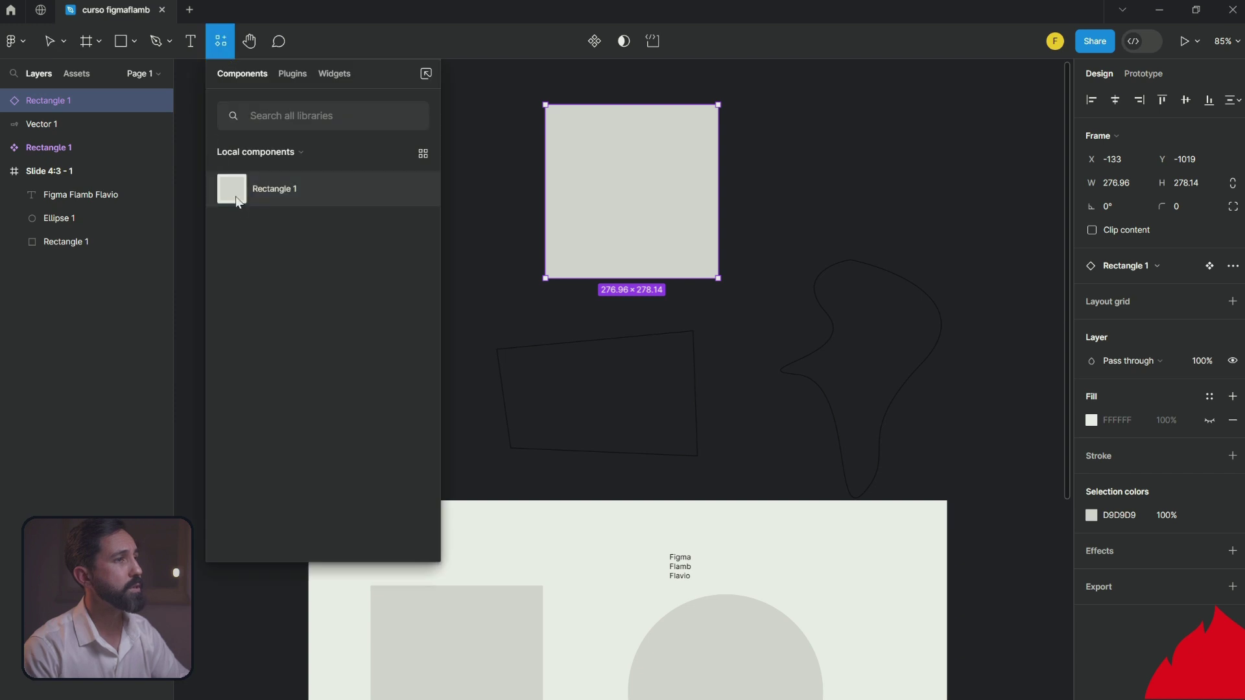
left_click_drag(239, 195, 889, 309)
Step: Recolour the component's rectangle fill red (D51B1B), updating both instances
left_click(467, 295)
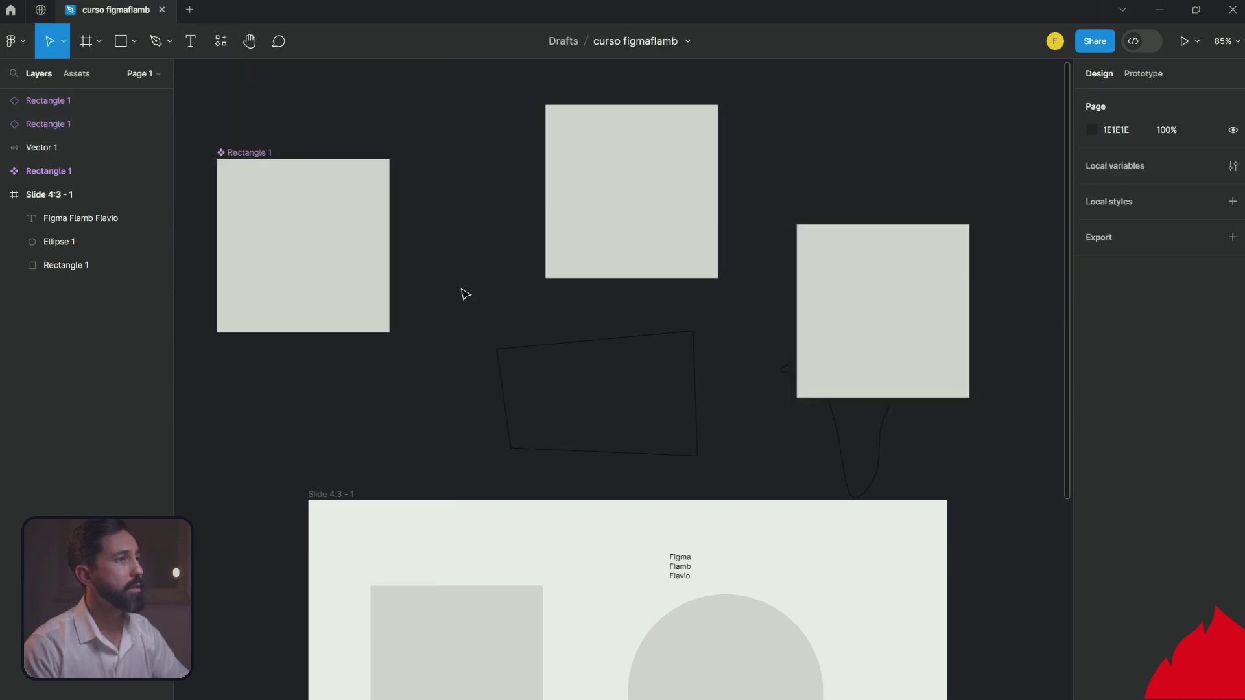
left_click(341, 256)
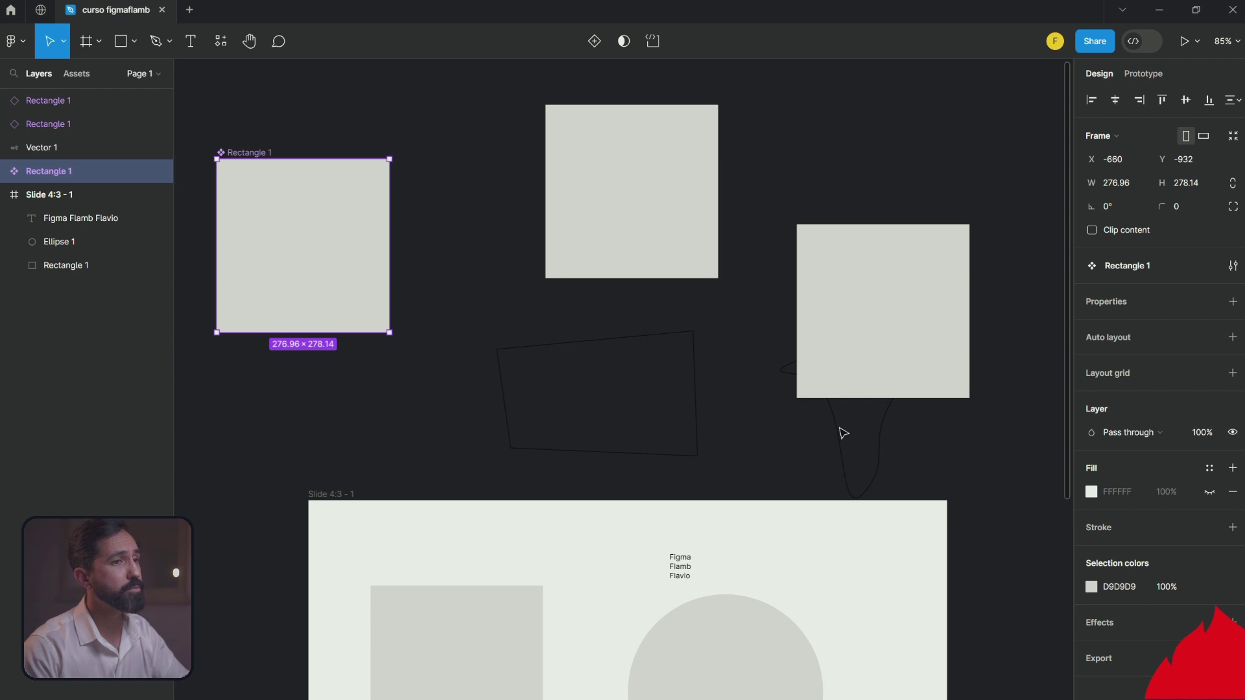
double_click(273, 214)
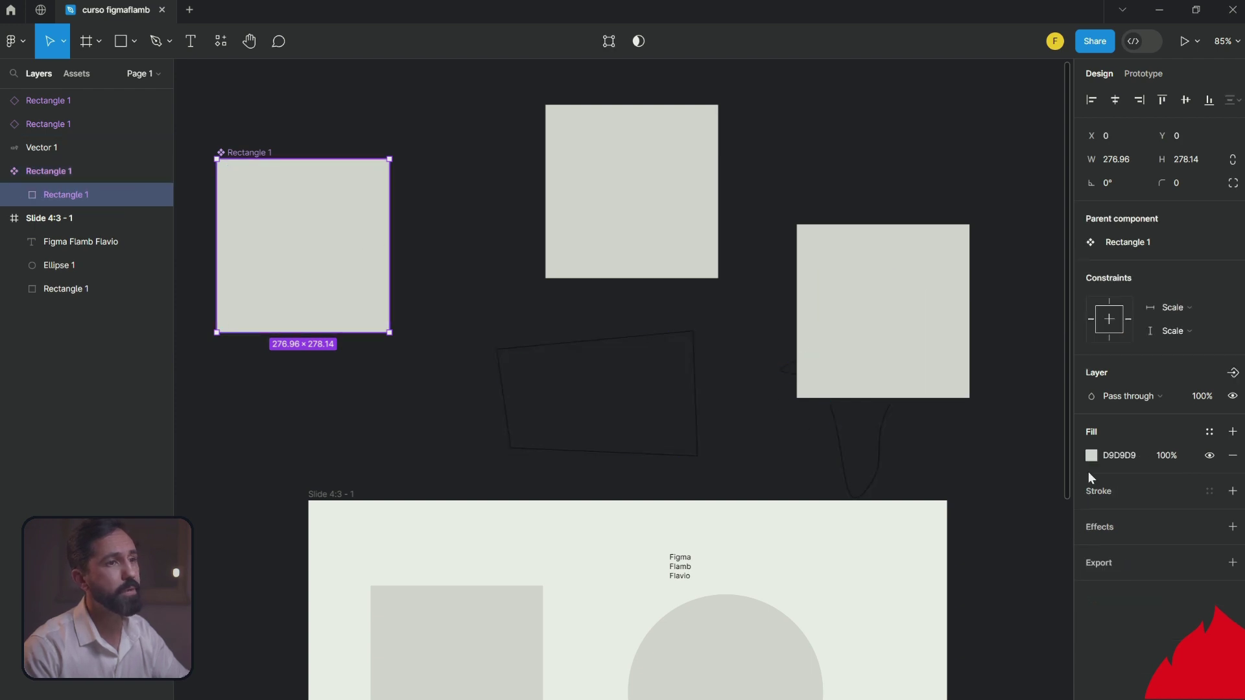
left_click(1090, 455)
left_click(1049, 362)
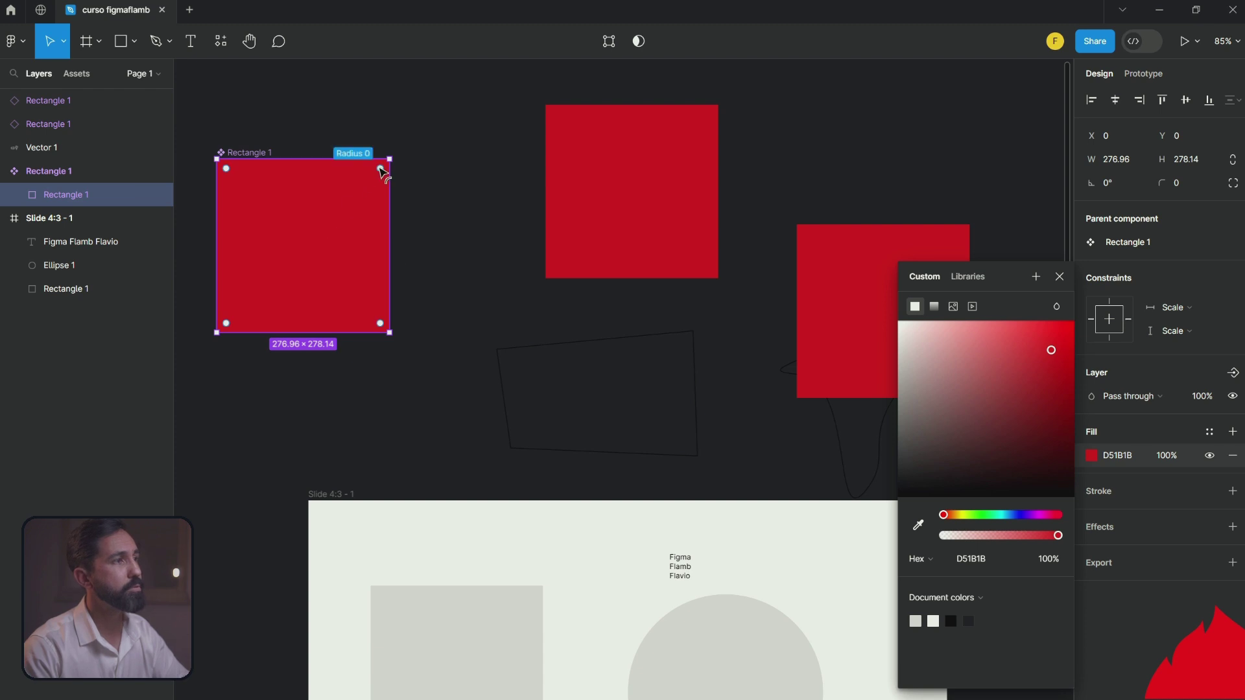
left_click_drag(380, 167, 350, 197)
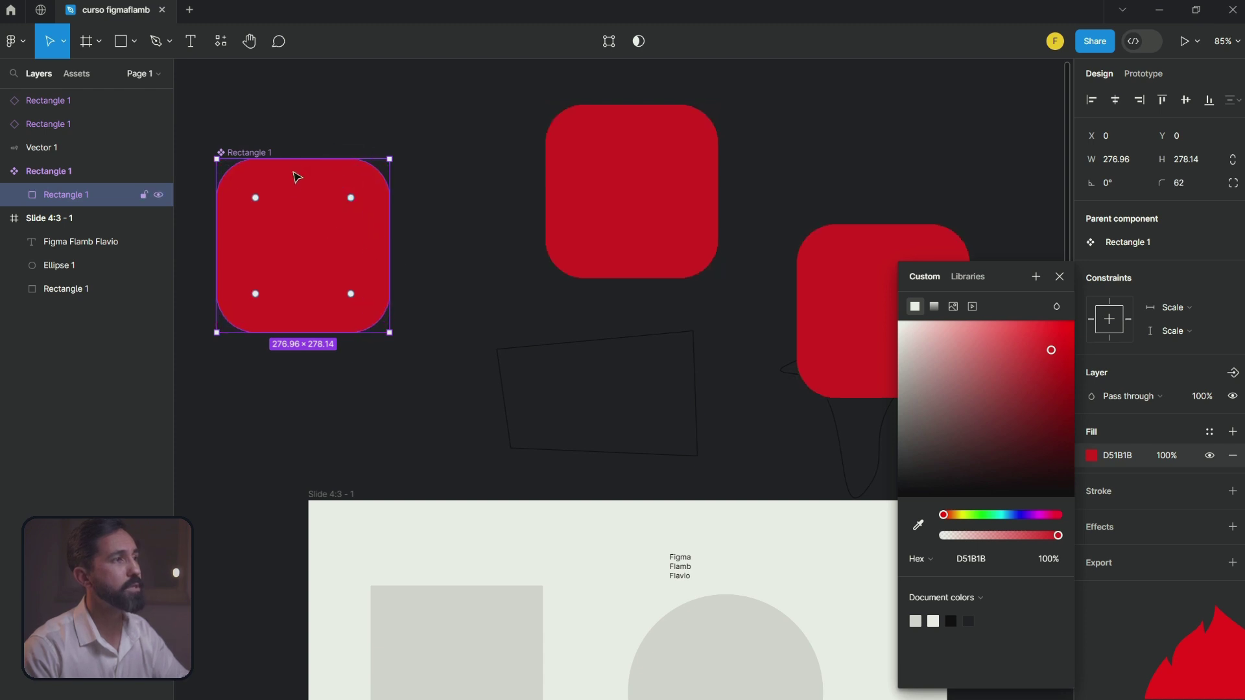
left_click_drag(299, 159, 303, 248)
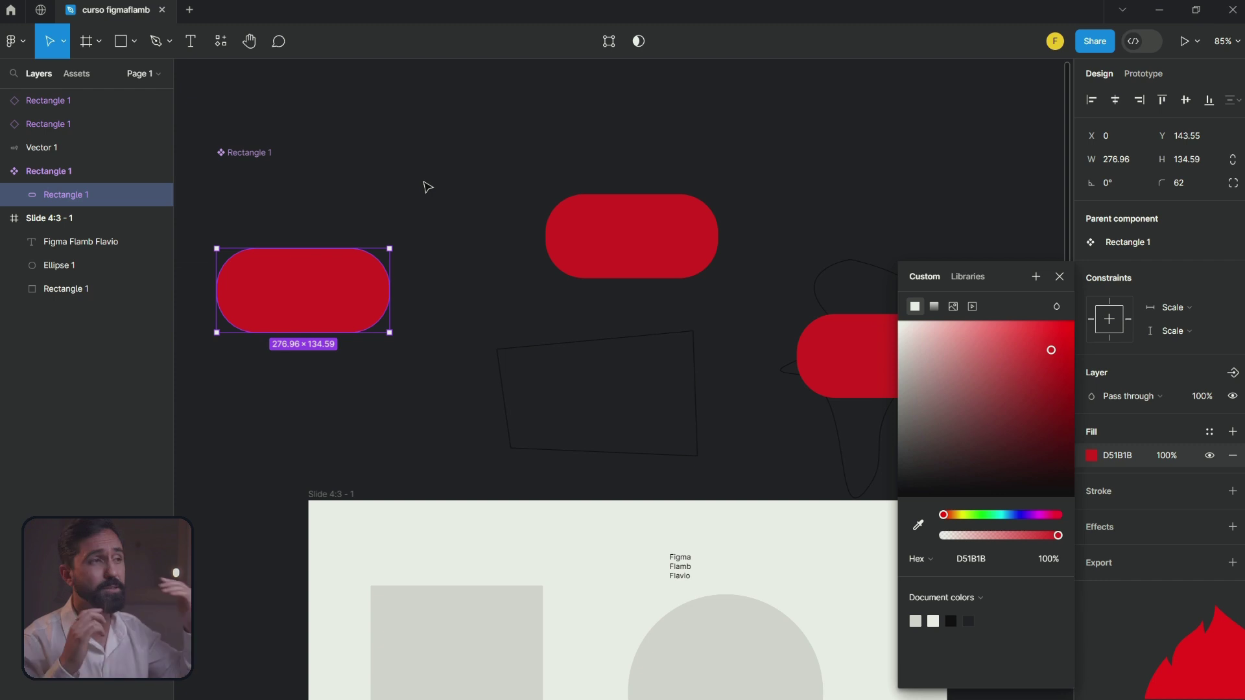
mouse_move(379, 184)
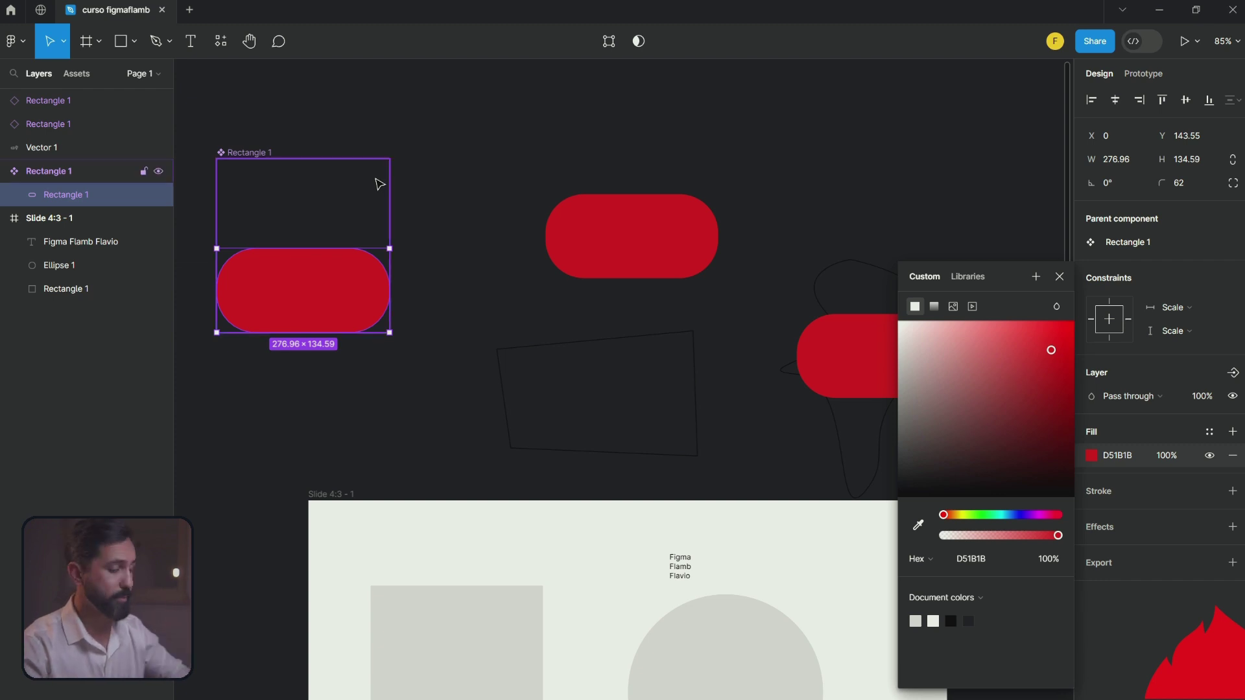
scroll(406, 188, "down", 2)
scroll(406, 188, "down", 2)
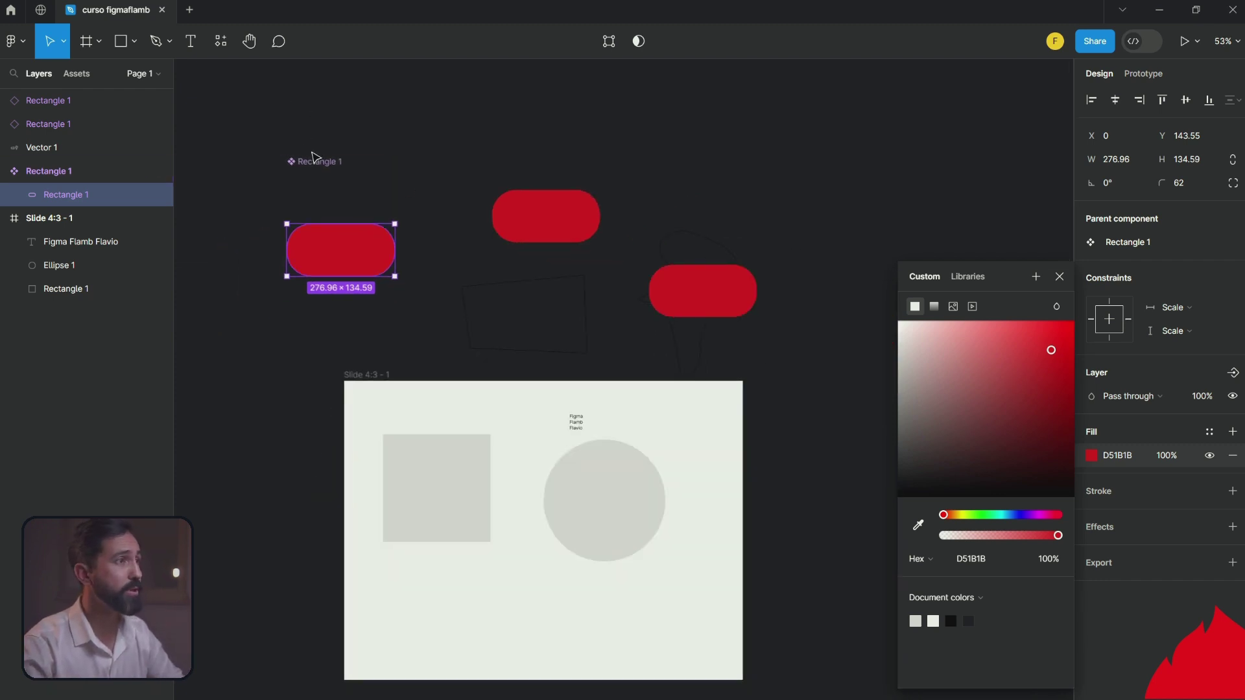
left_click(315, 160)
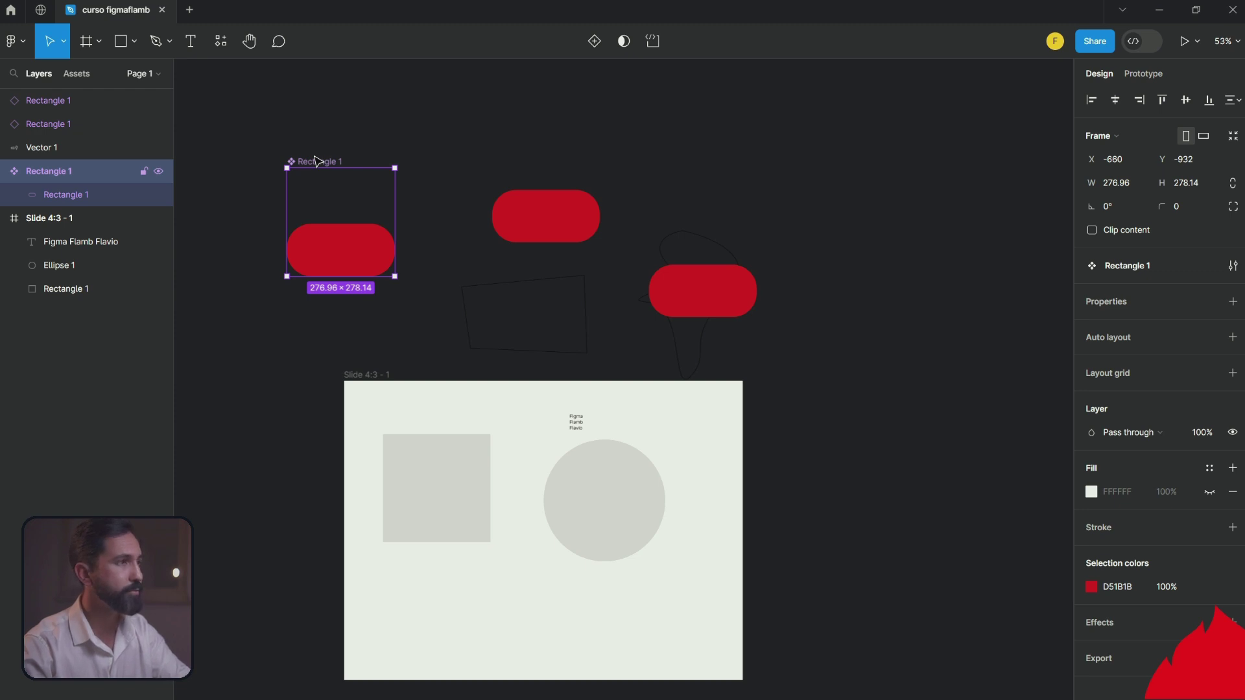
left_click(409, 146)
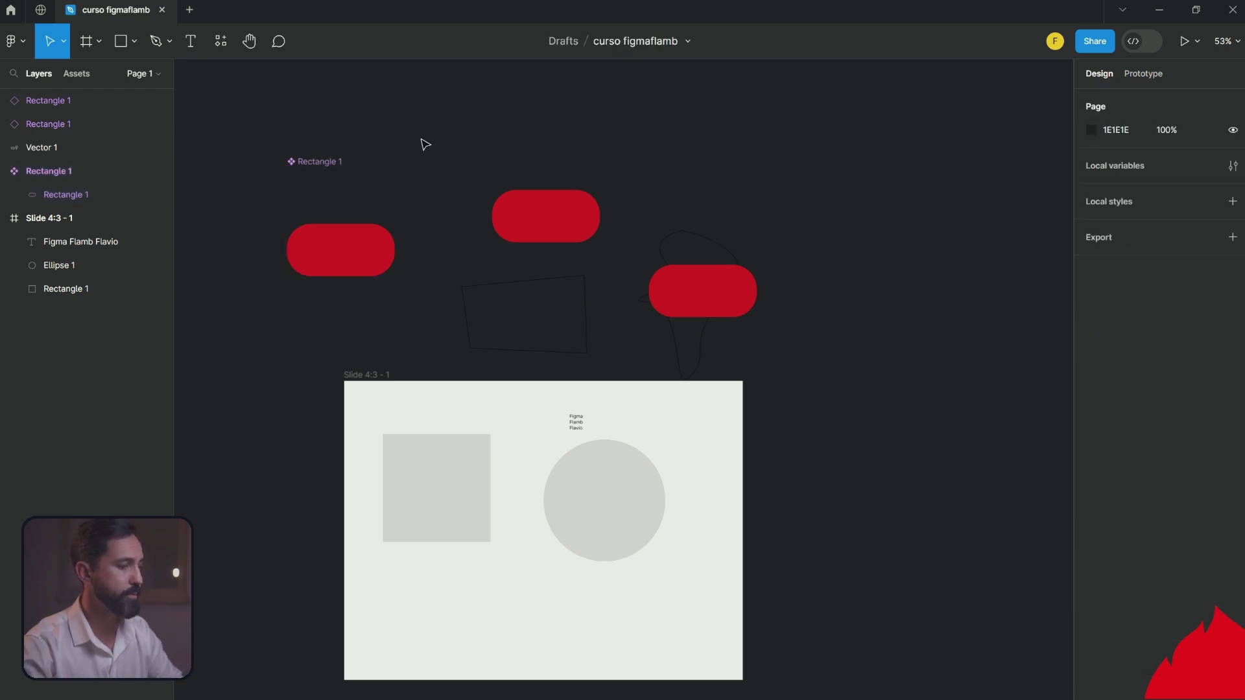
left_click(253, 45)
mouse_move(492, 330)
left_mouse_down()
mouse_move(664, 225)
mouse_move(520, 323)
mouse_move(518, 271)
left_mouse_up()
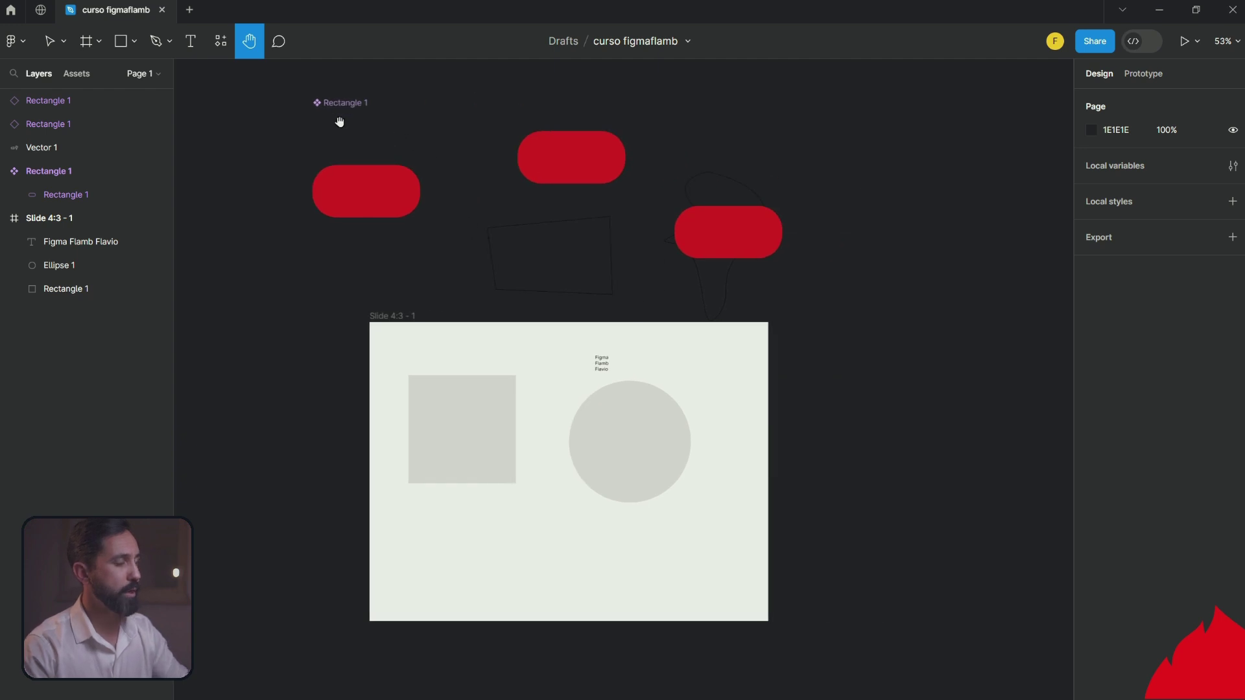
key("v")
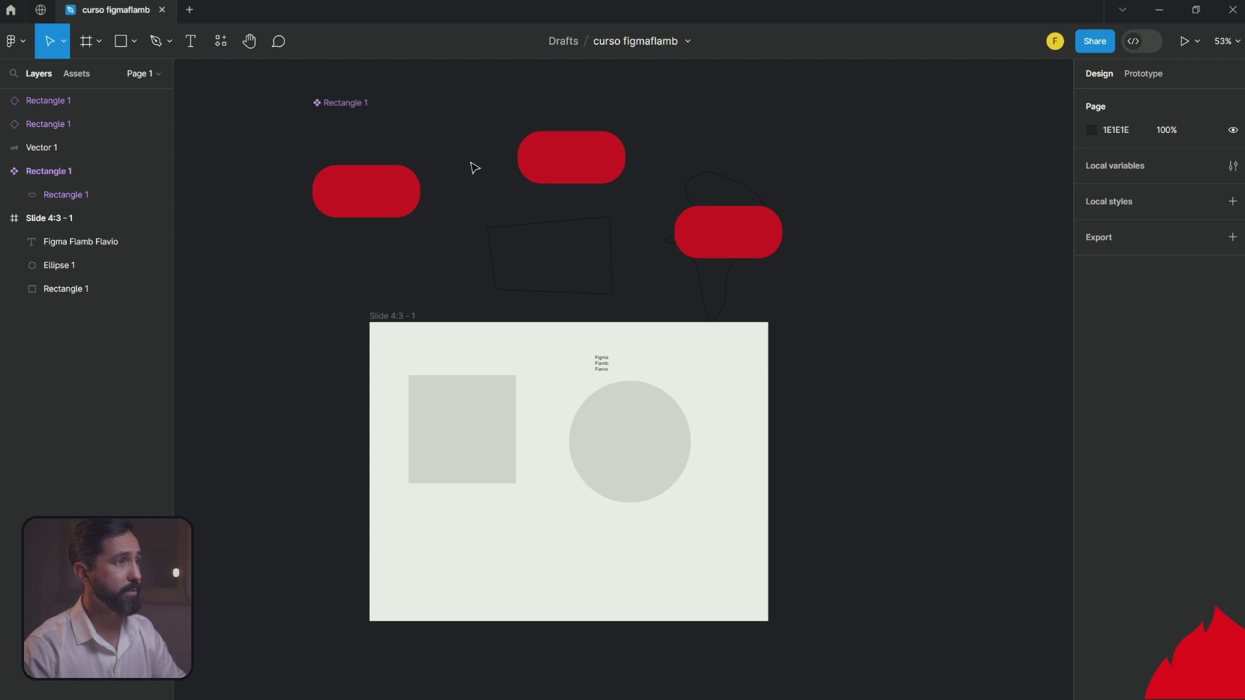
mouse_move(470, 161)
left_mouse_down()
mouse_move(514, 134)
mouse_move(481, 270)
mouse_move(697, 189)
mouse_move(576, 226)
mouse_move(647, 186)
mouse_move(517, 197)
left_mouse_up()
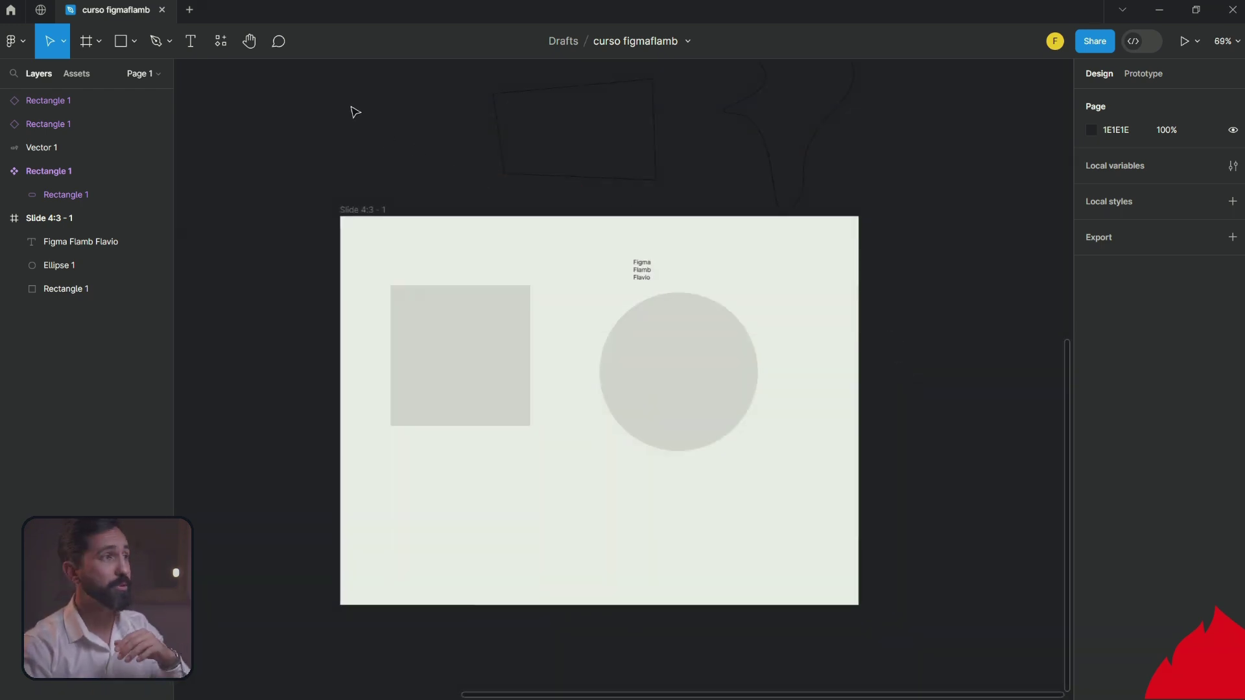
Step: Launch the Unsplash plugin from the Plugins resources and browse its Editorial photo grid
left_click(222, 46)
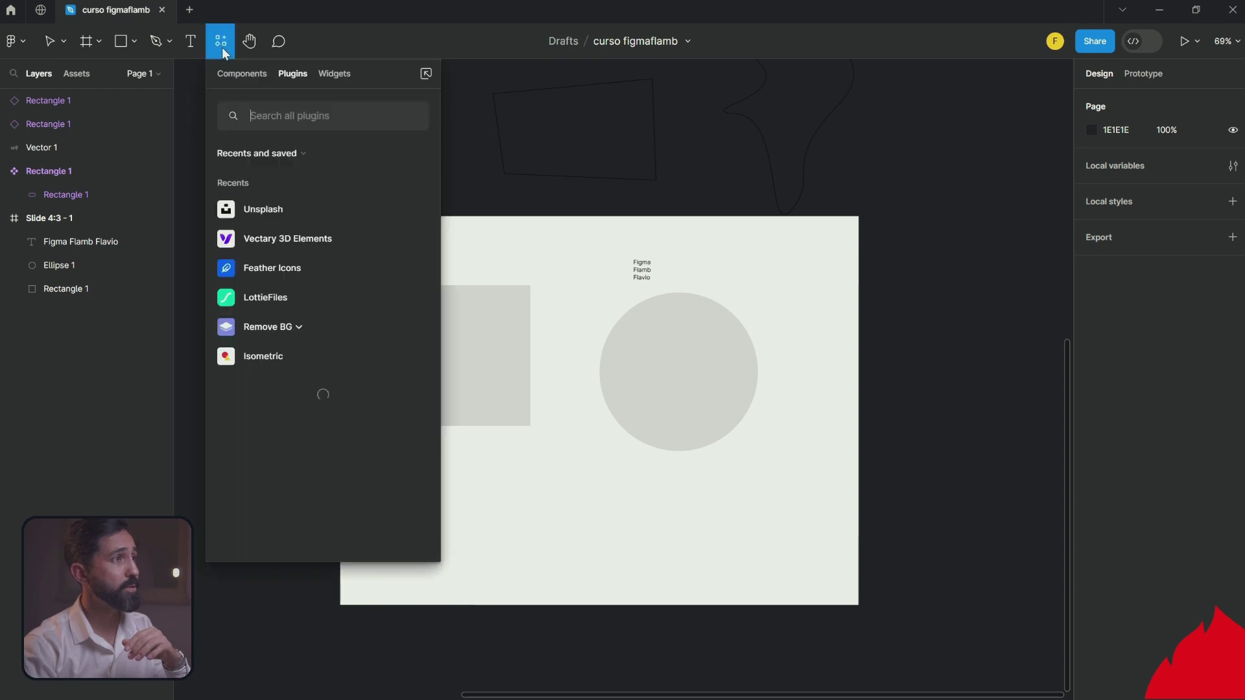
left_click(243, 76)
left_click(290, 75)
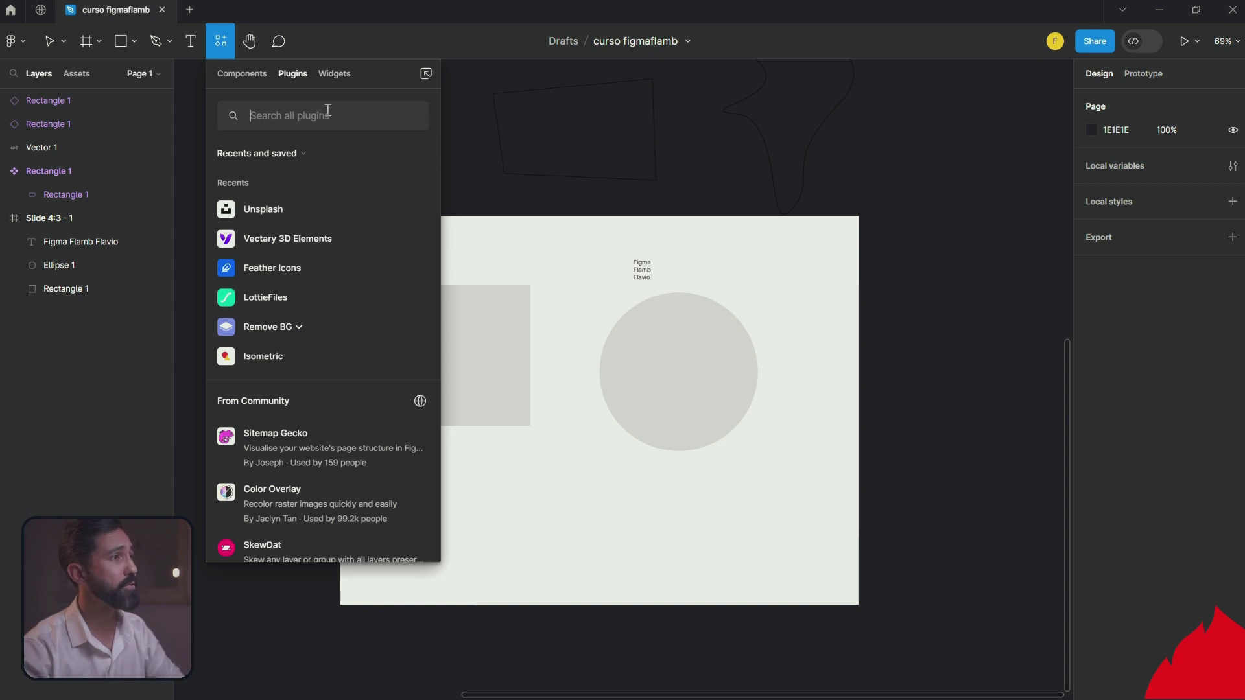
type("remove")
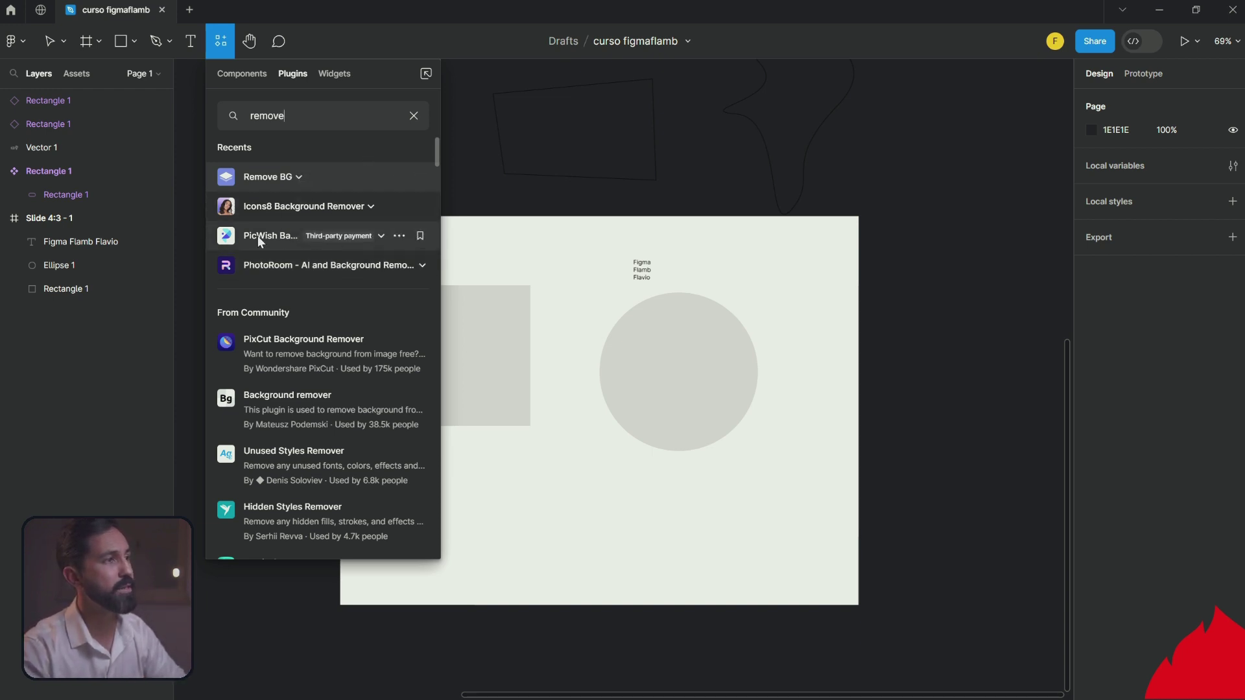
mouse_move(321, 176)
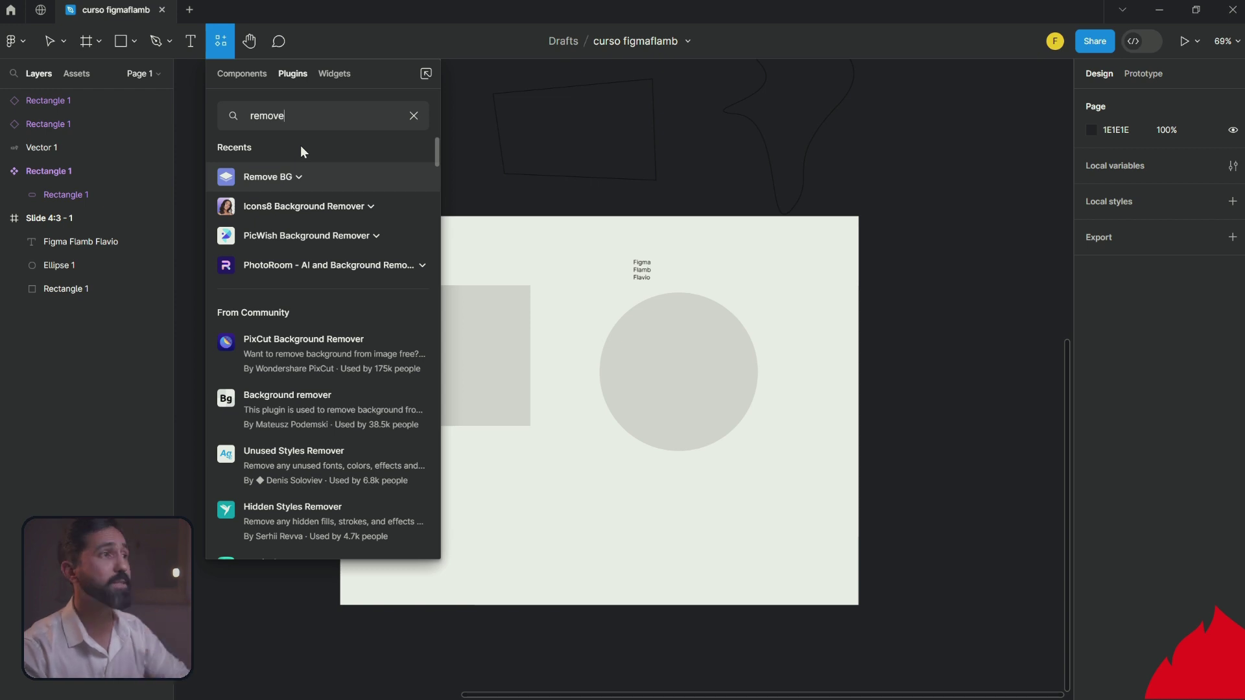
left_click(413, 117)
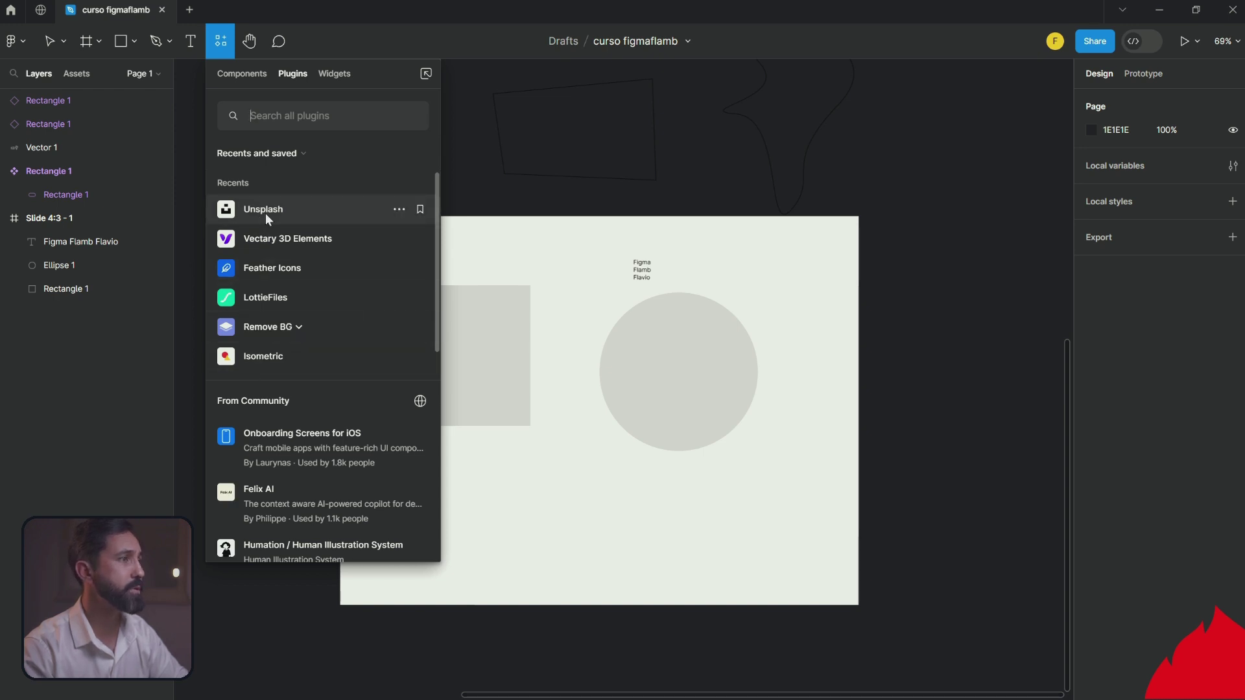
key("Escape")
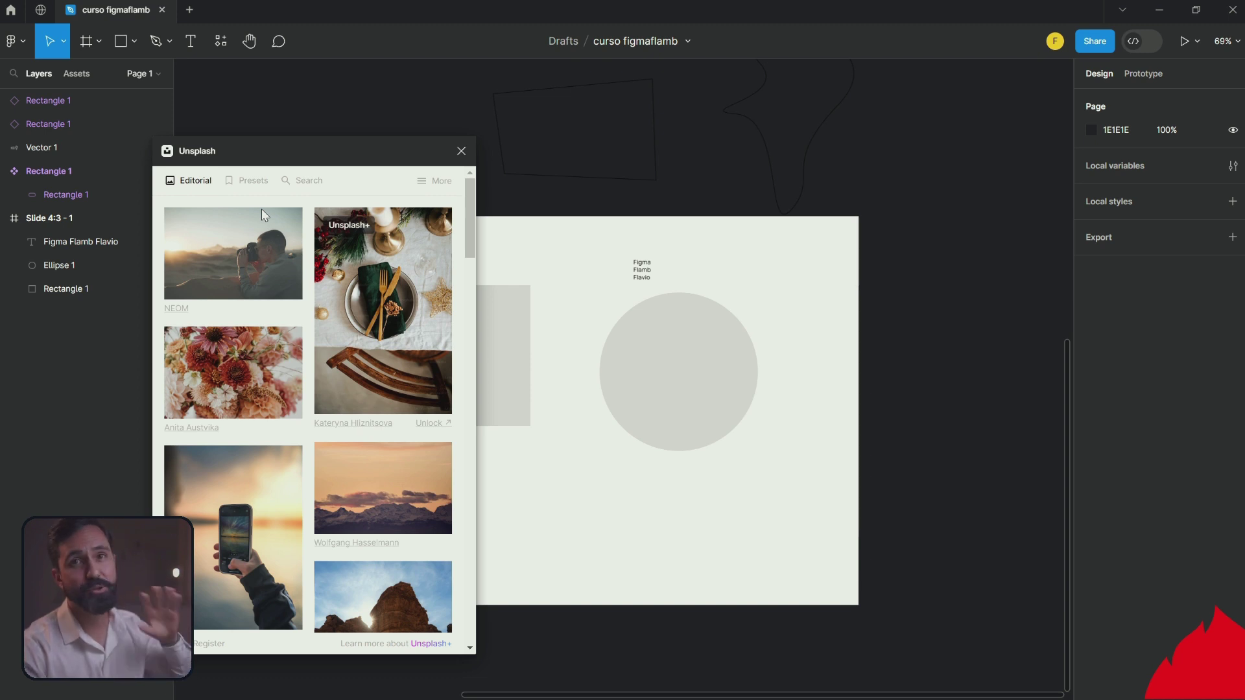
scroll(278, 289, "down", 2)
scroll(280, 292, "down", 3)
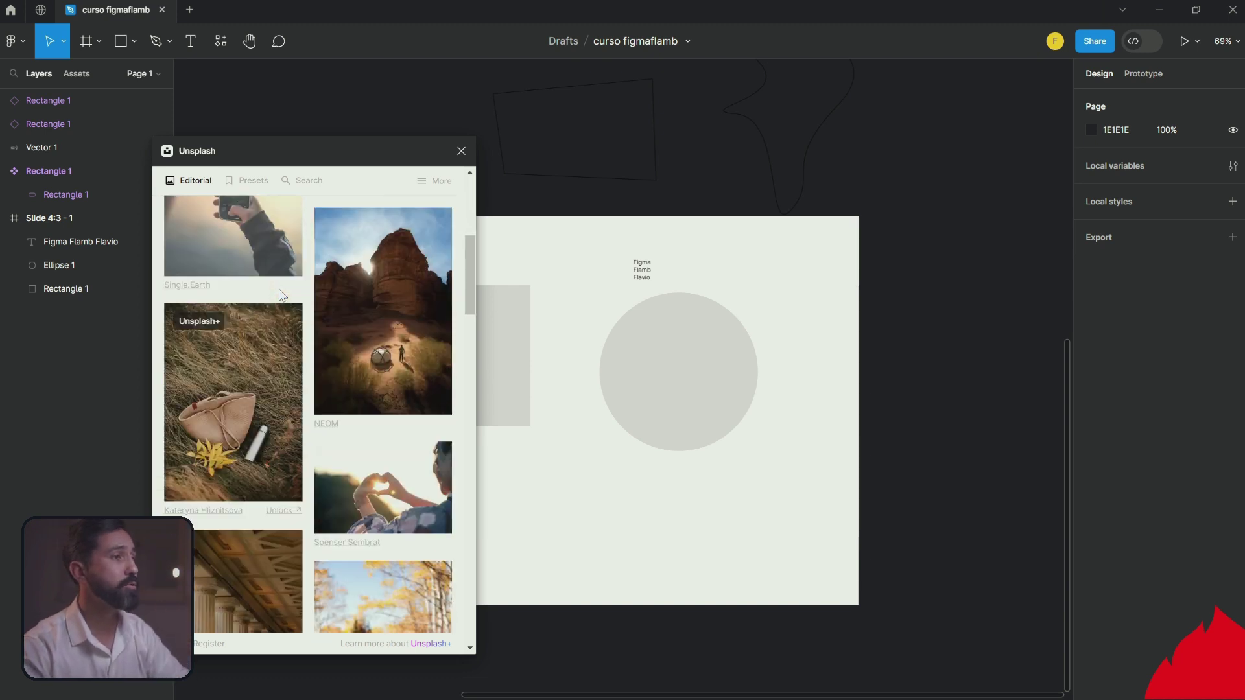
scroll(282, 295, "down", 1)
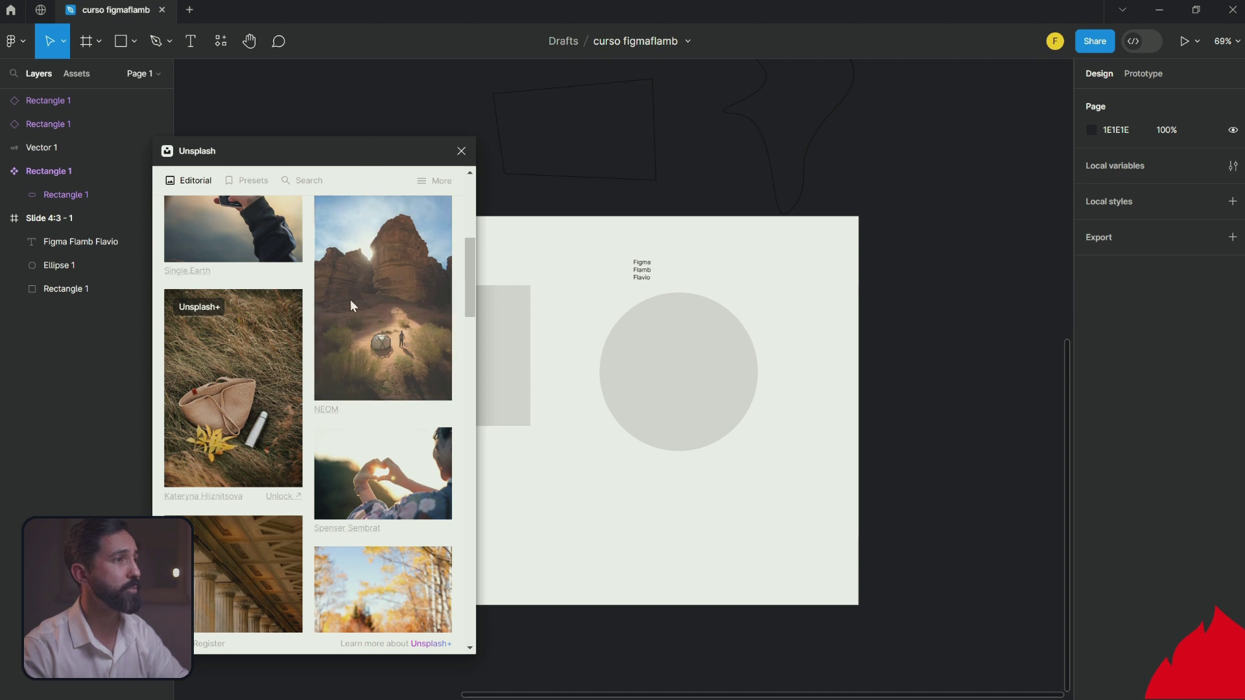
scroll(350, 299, "up", 5)
Step: Insert the NEOM desert canyon photo and move it beside the slide
left_click(373, 309)
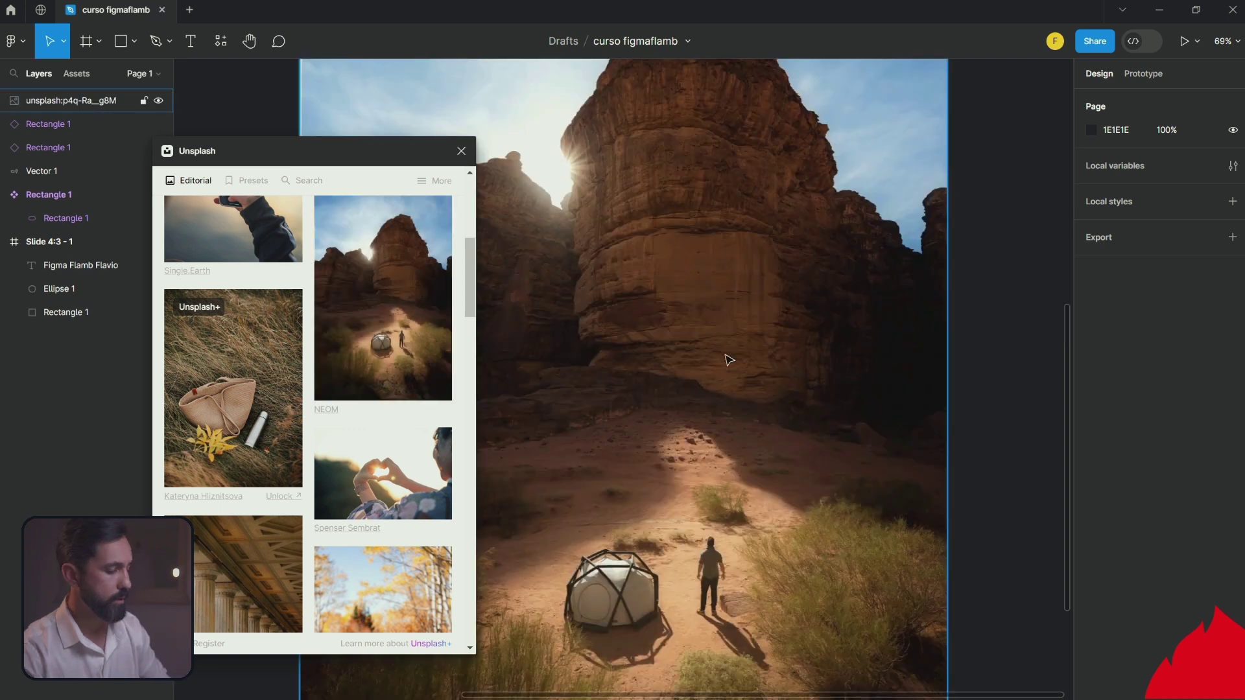
left_click(461, 151)
scroll(503, 231, "down", 3)
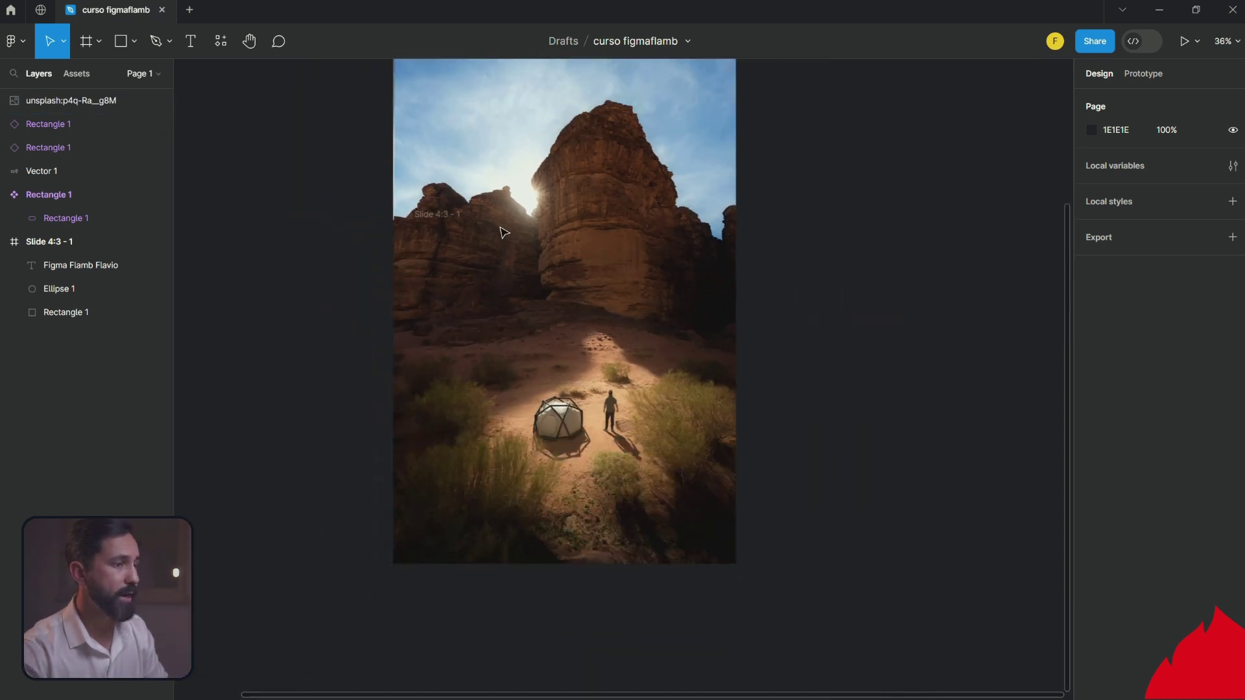
scroll(503, 232, "down", 2)
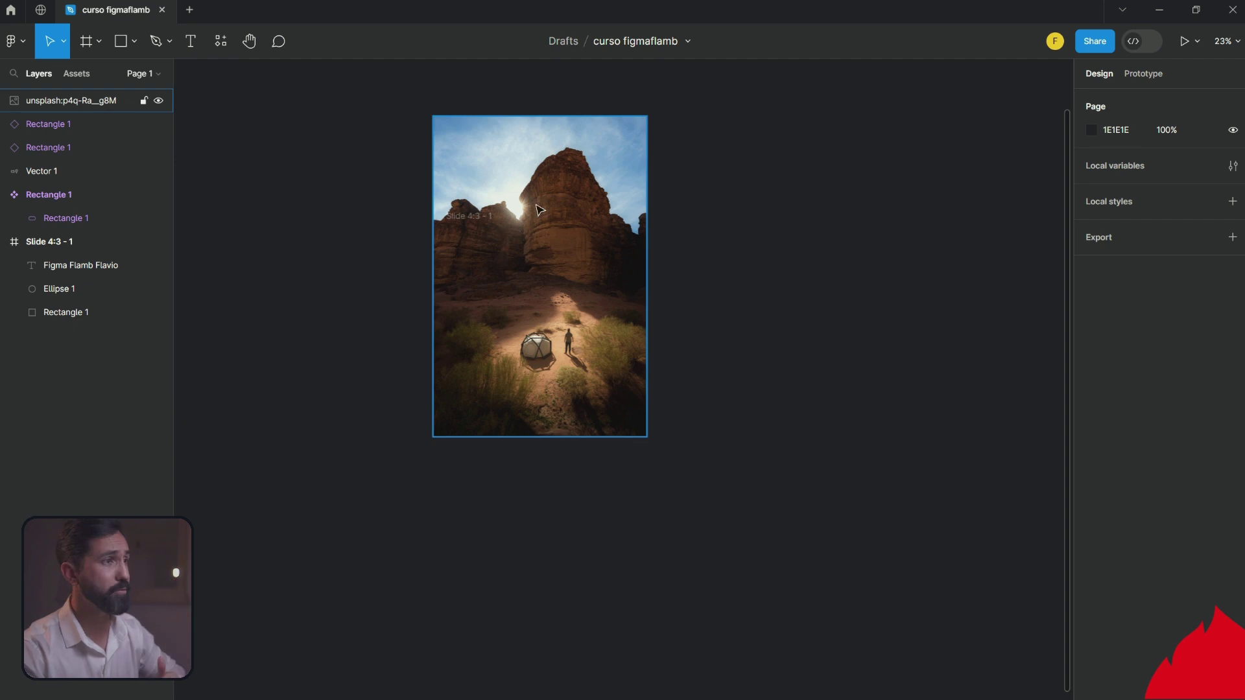
mouse_move(503, 231)
left_mouse_down()
mouse_move(728, 243)
mouse_move(739, 265)
left_mouse_up()
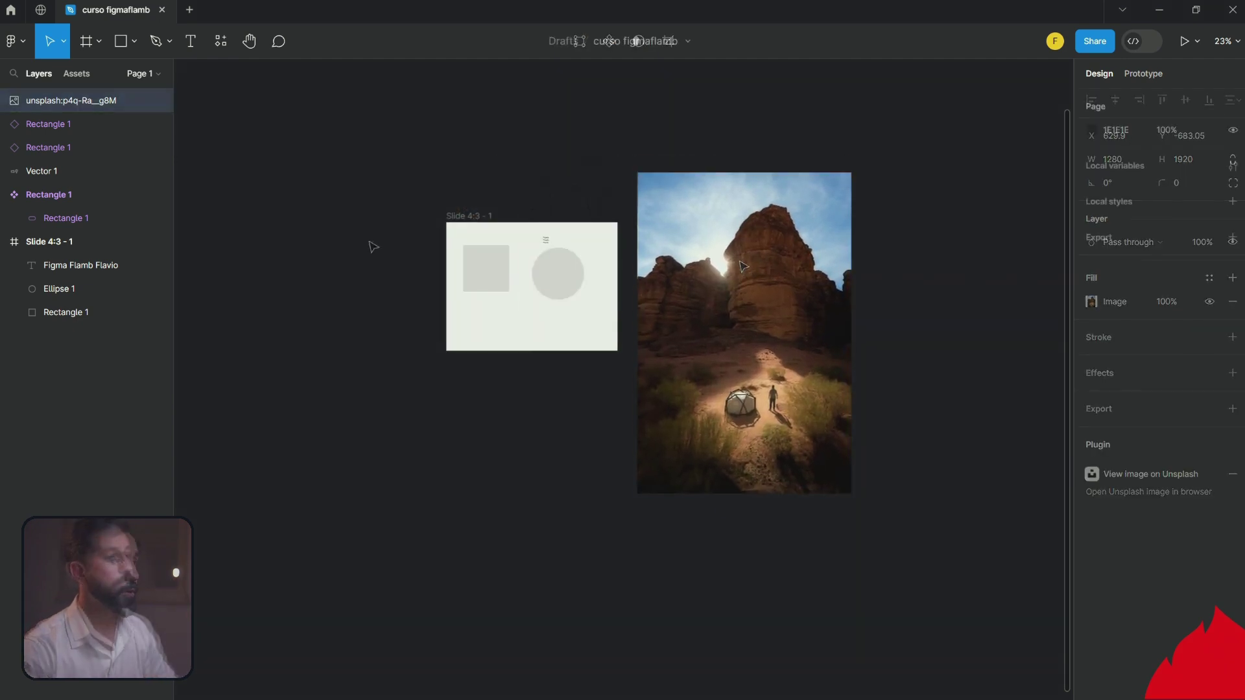
left_click(383, 222)
Step: Select the 1280×1920 photo, the slide frame, Ellipse 1 and Rectangle 1 in turn
left_click(646, 267)
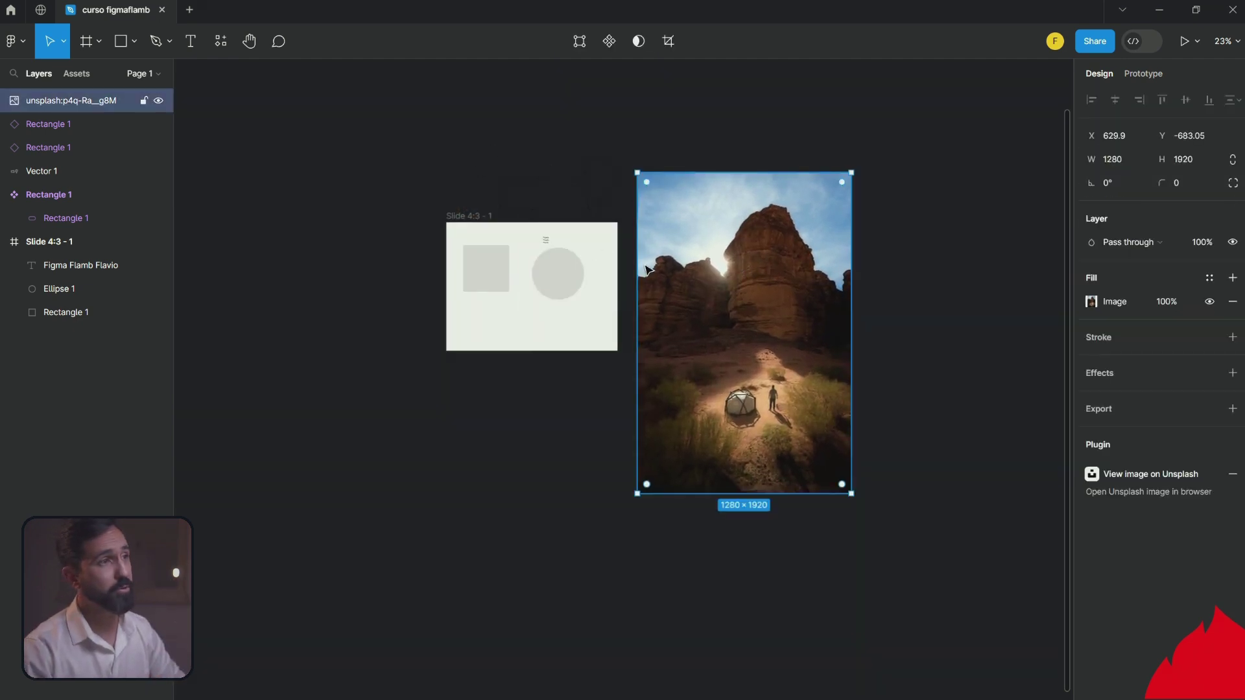
left_click(441, 204)
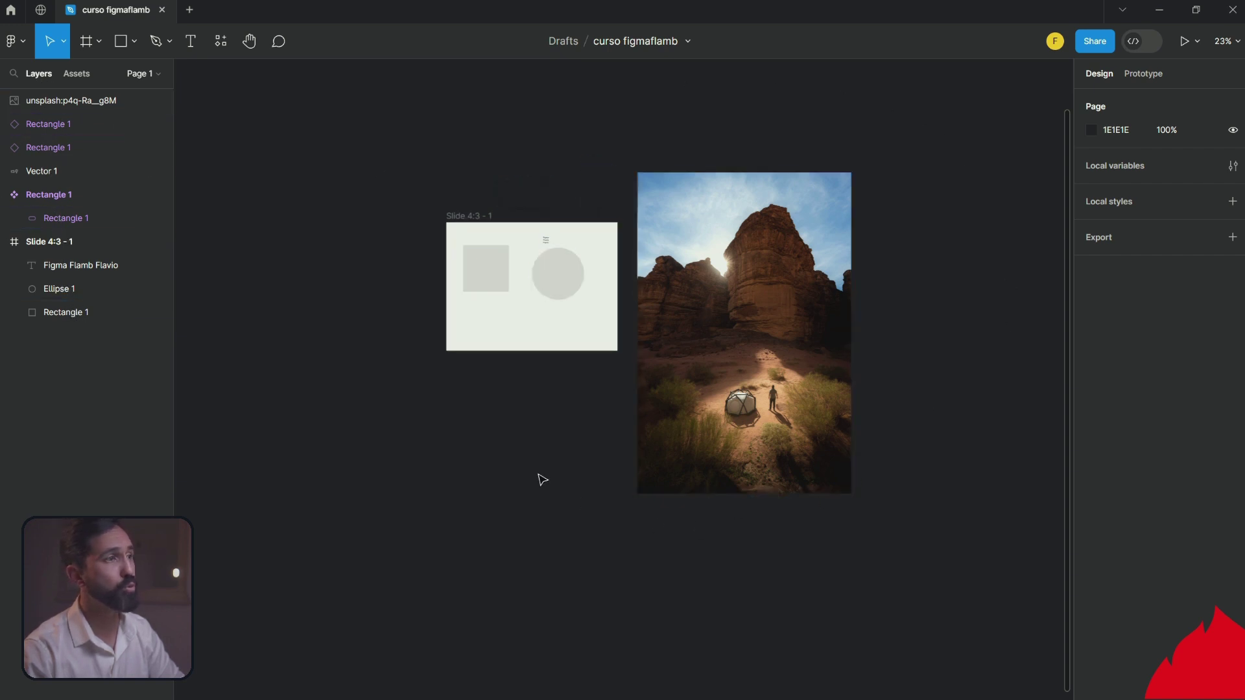
left_click(457, 215)
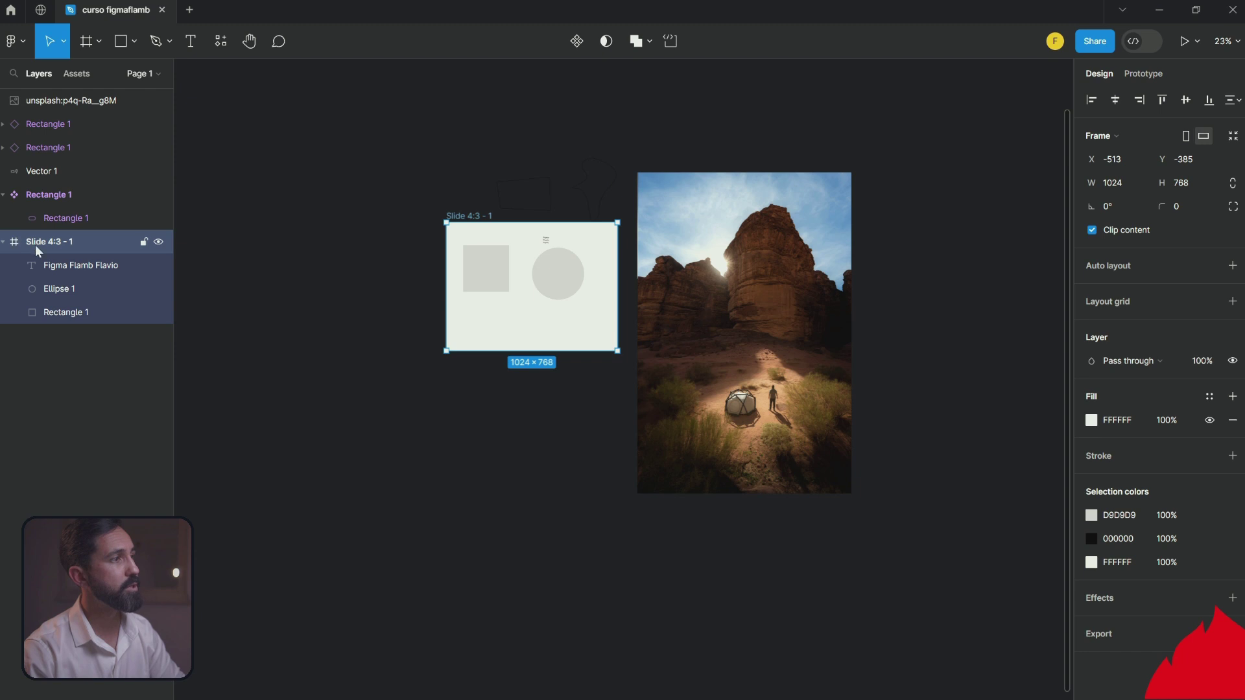
left_click(57, 287)
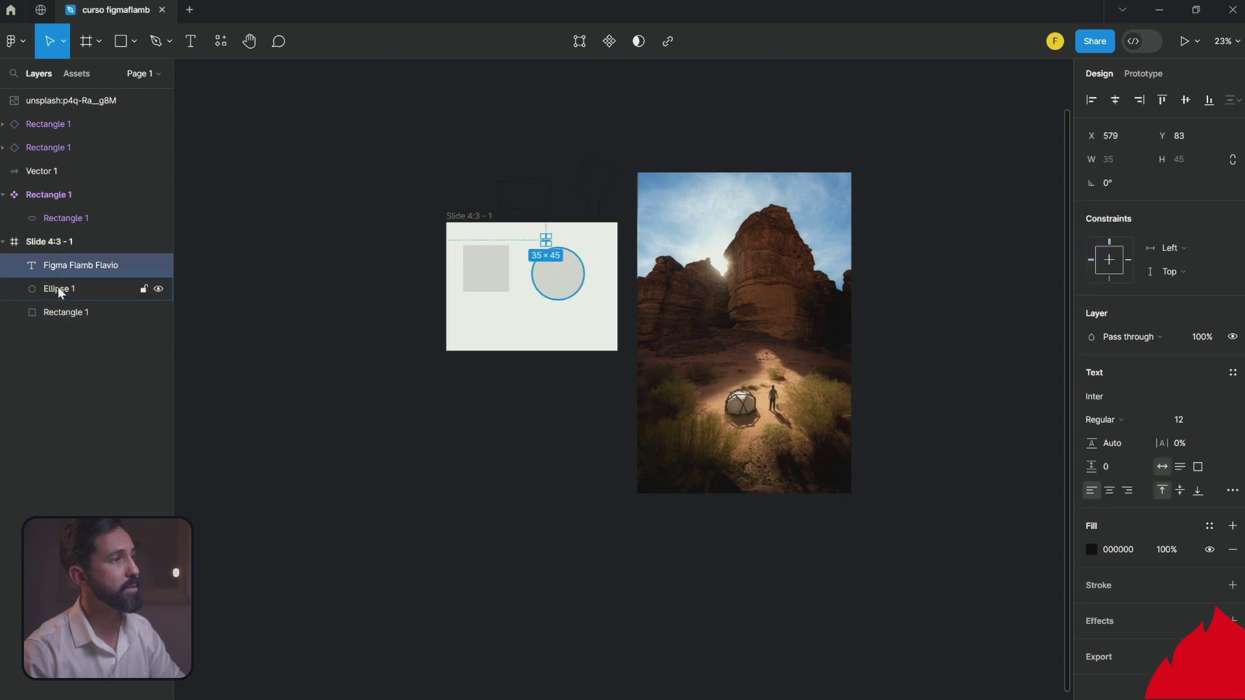
left_click(64, 312)
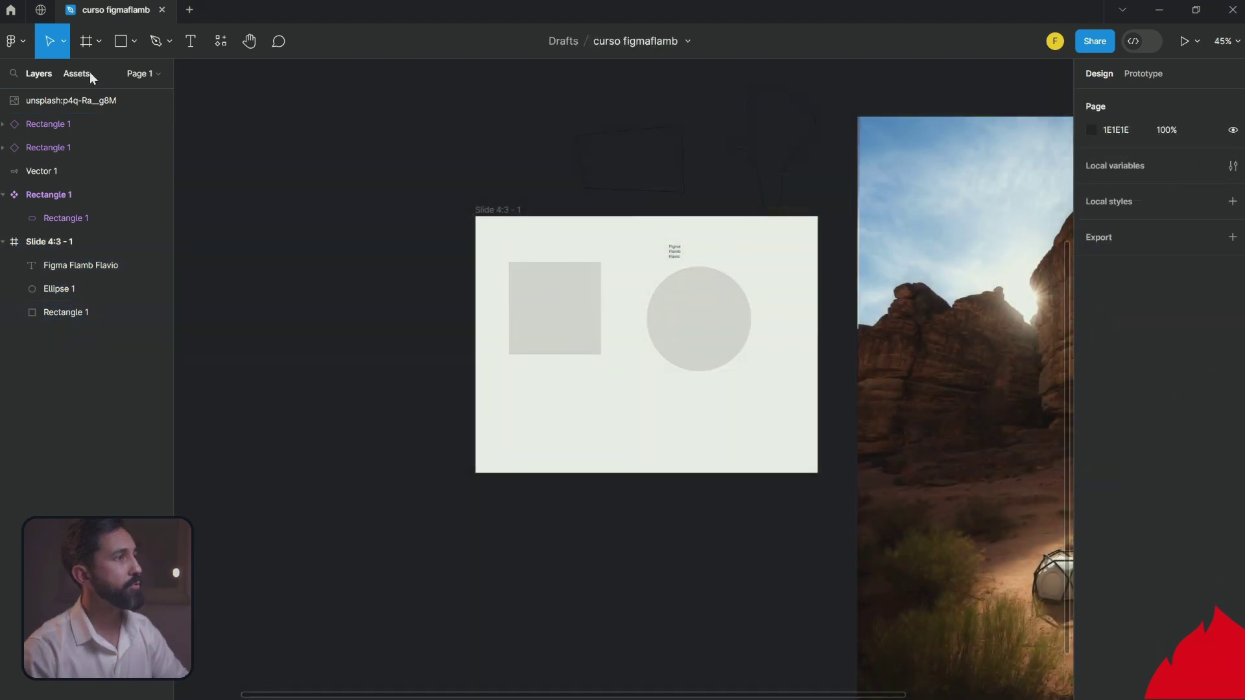
Step: Check Assets, add Page 2 through Page 4 to the file, then return to Page 1
left_click(76, 74)
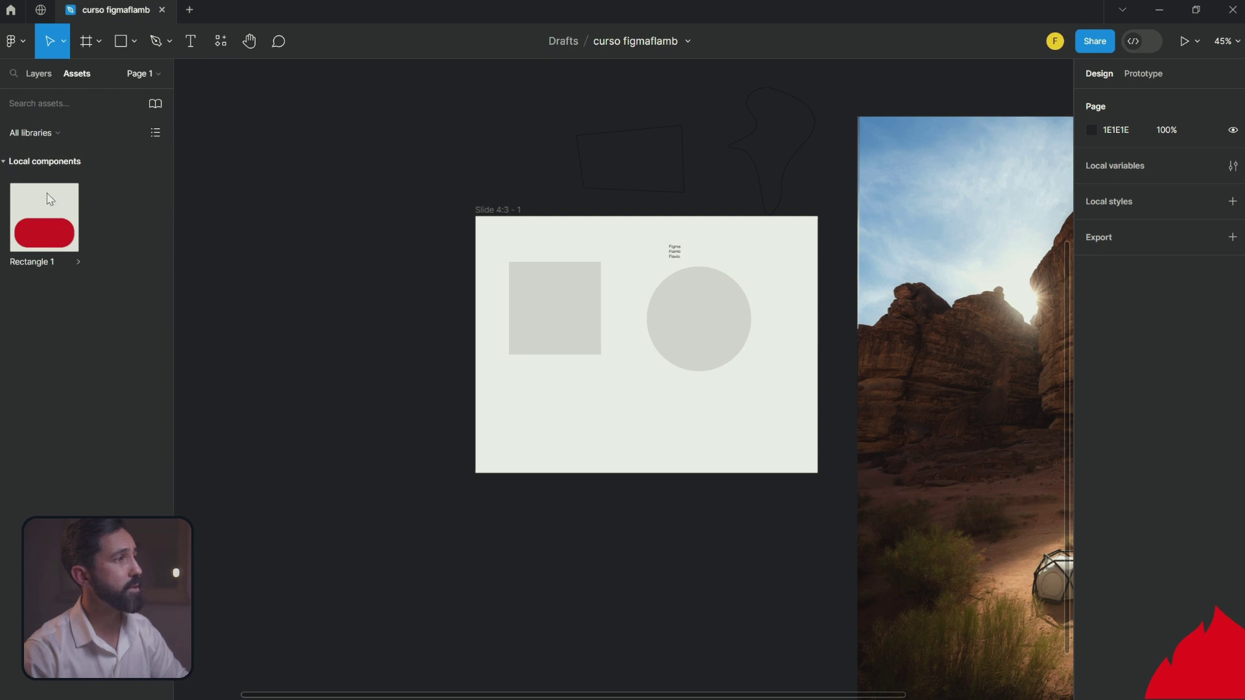
left_click(39, 73)
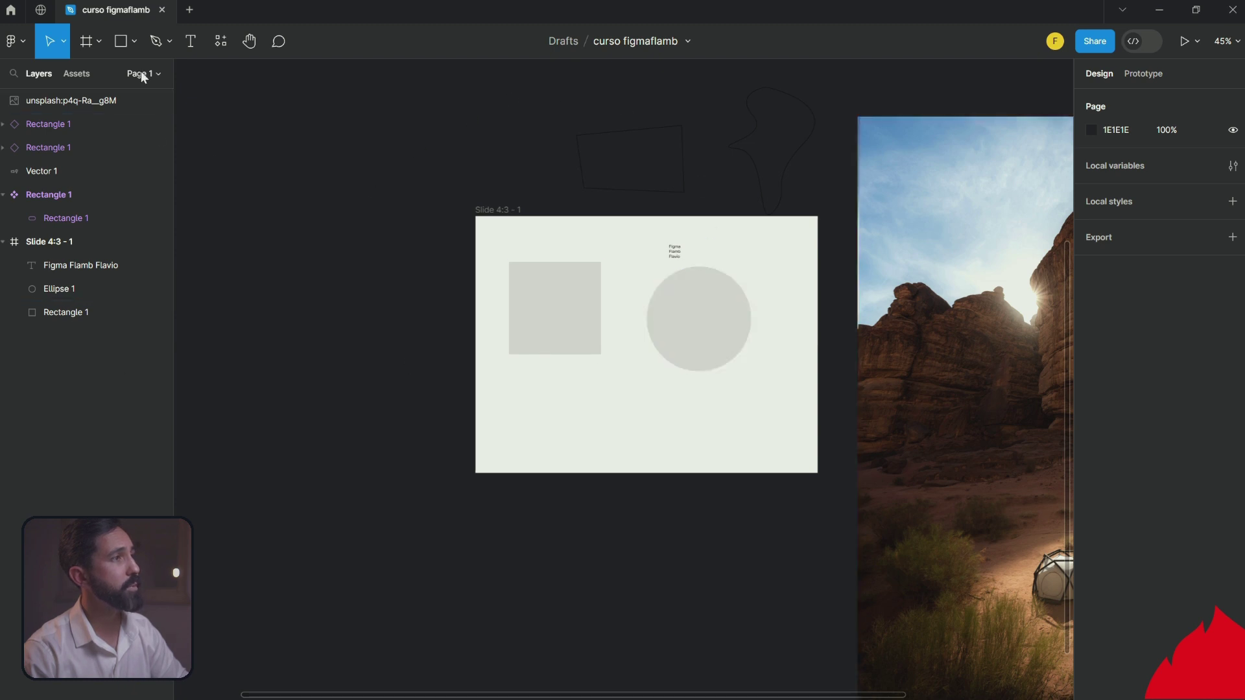
left_click(159, 74)
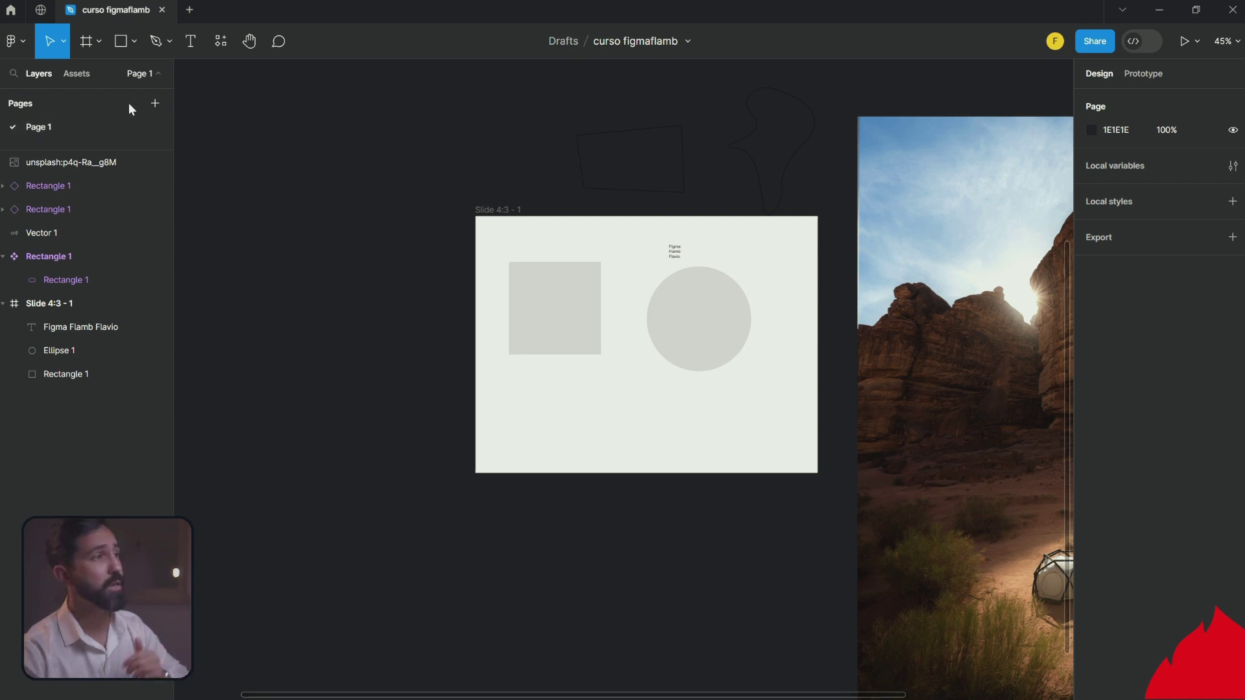
left_click(154, 104)
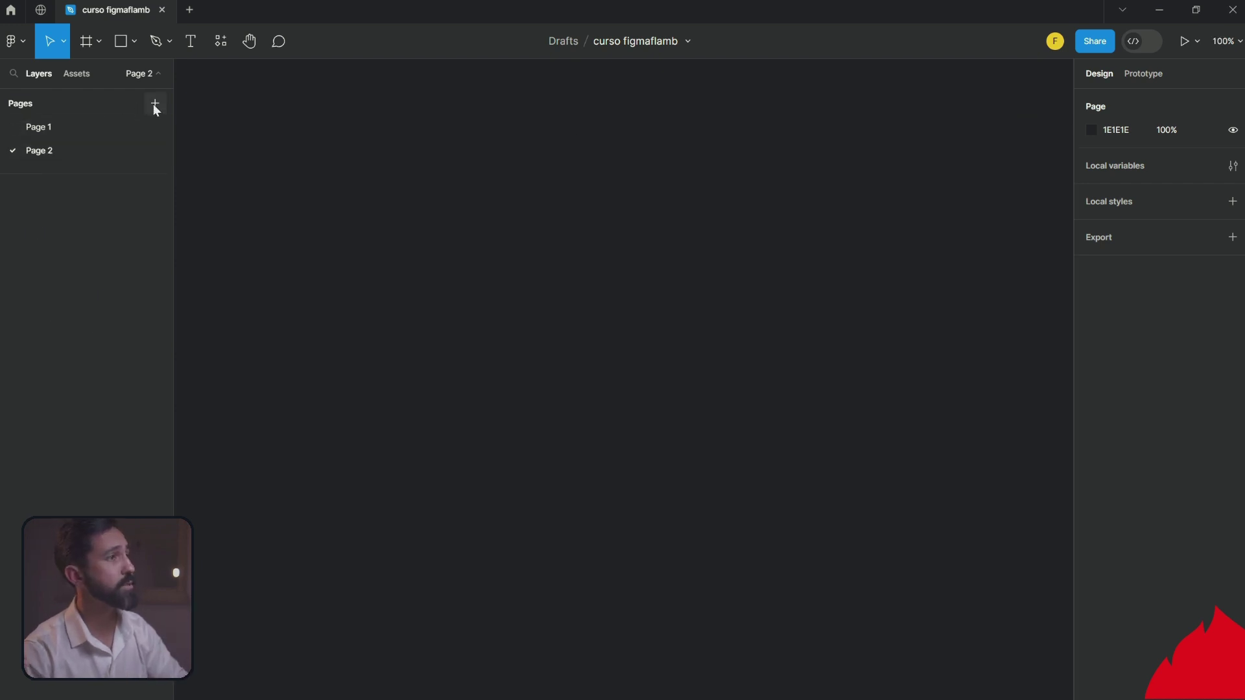
left_click(154, 104)
left_click(57, 153)
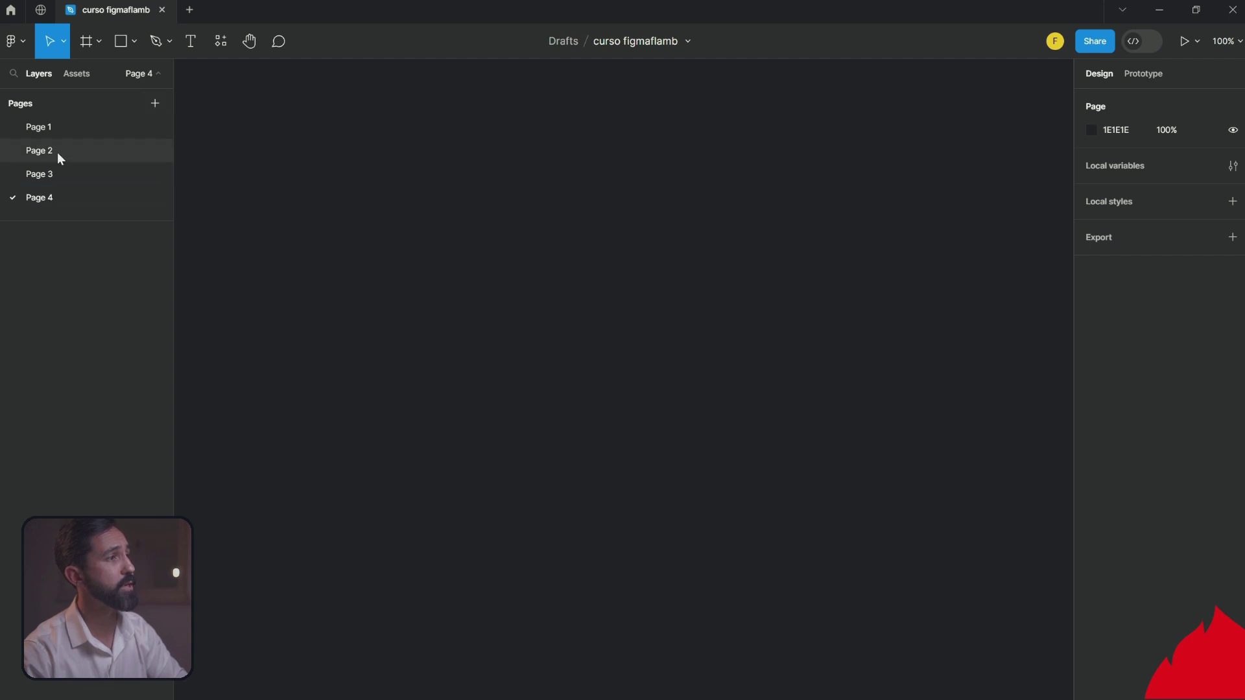
left_click(46, 135)
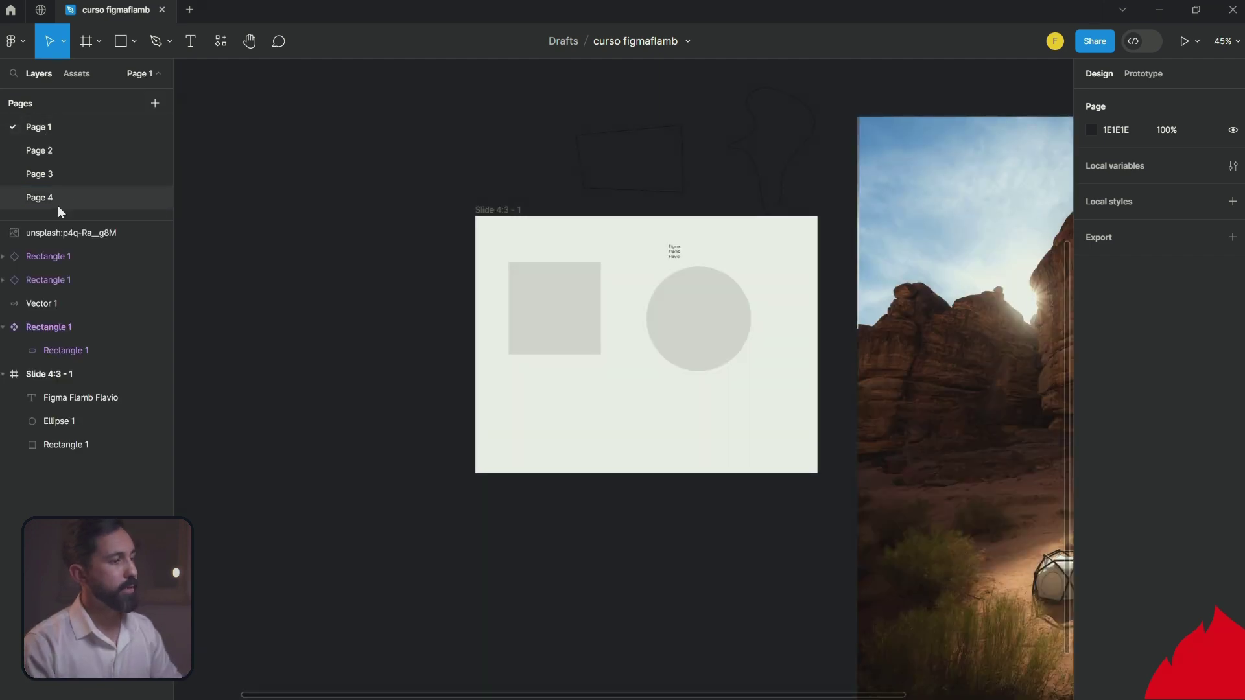
Step: Move the Figma Flamb Flavio text onto the circle and reorder Ellipse 1 in Layers
left_click(718, 337)
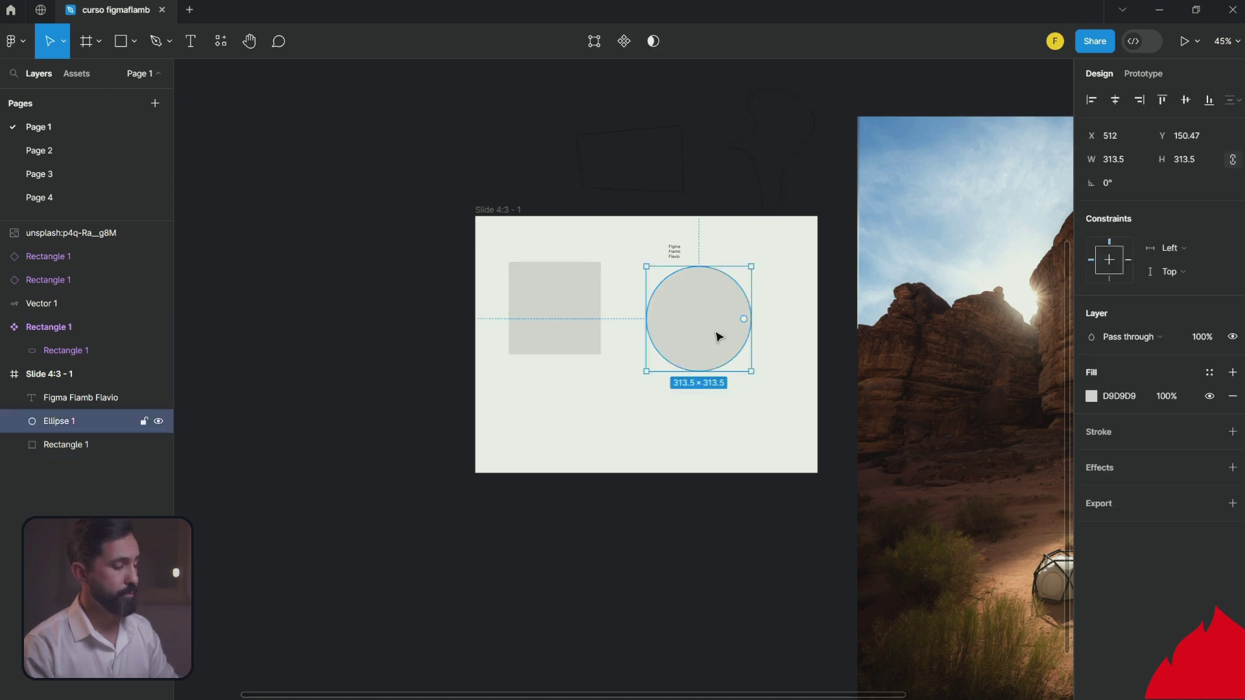
scroll(718, 336, "up", 5, "ctrl")
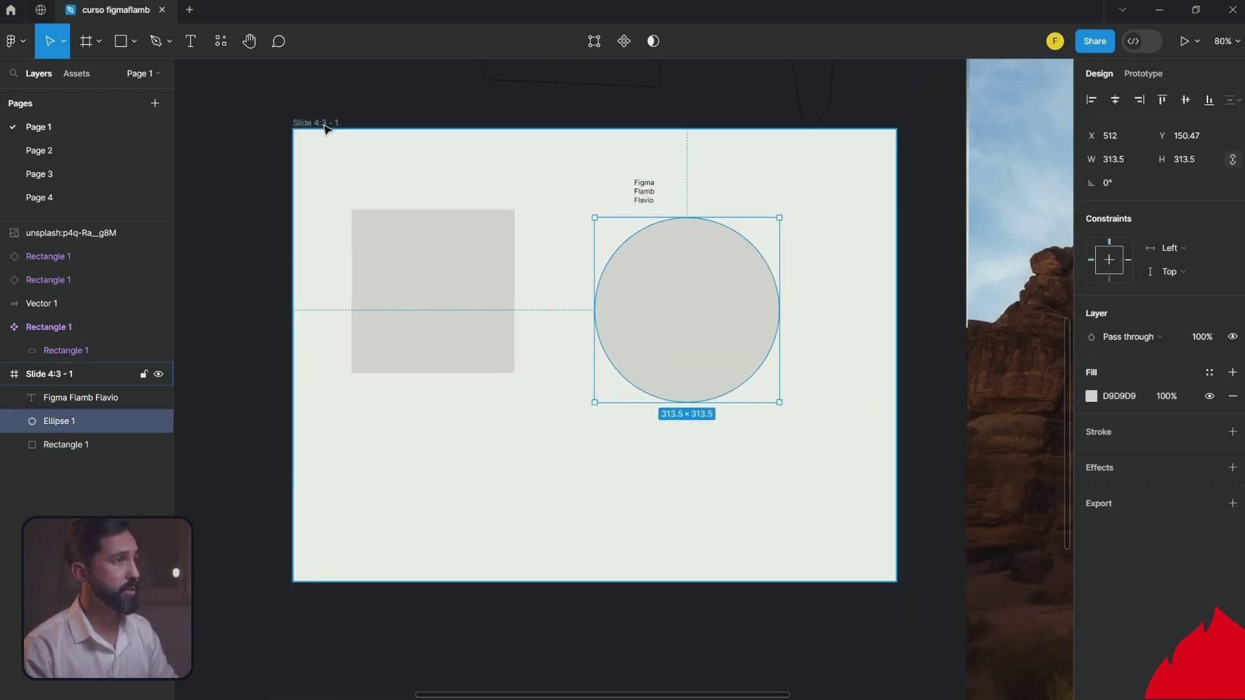
left_click(322, 123)
mouse_move(644, 192)
left_mouse_down()
mouse_move(668, 269)
mouse_move(612, 255)
left_mouse_up()
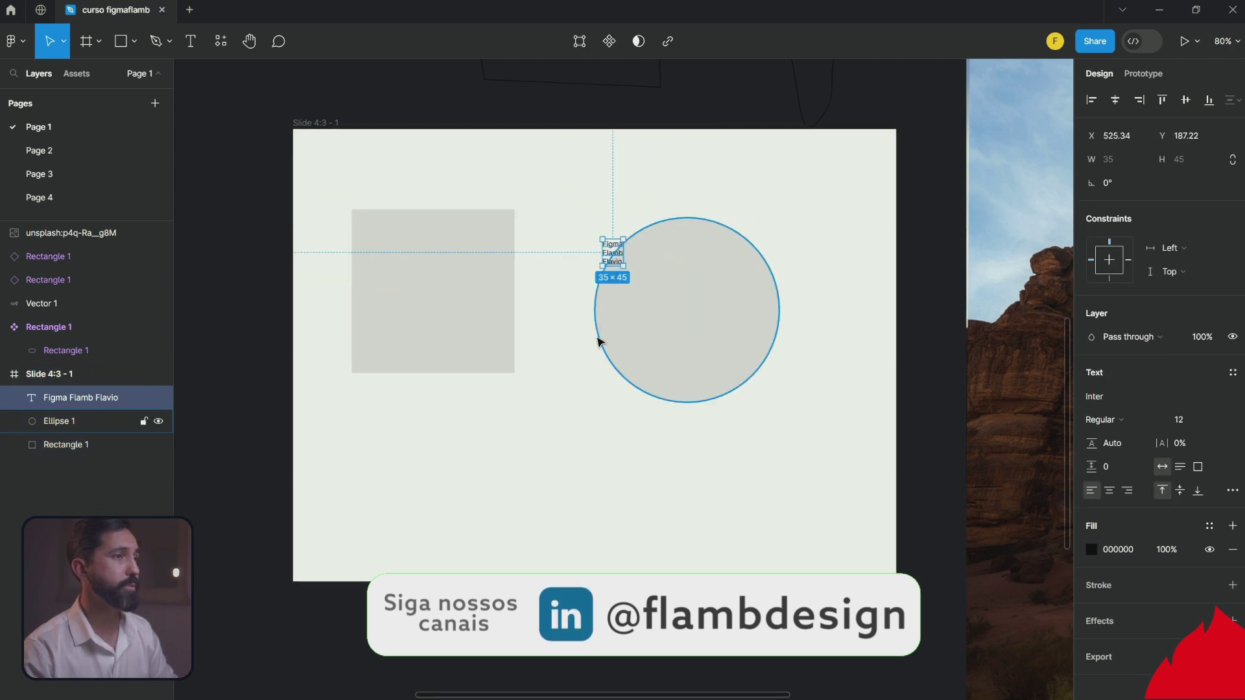
left_click(681, 337)
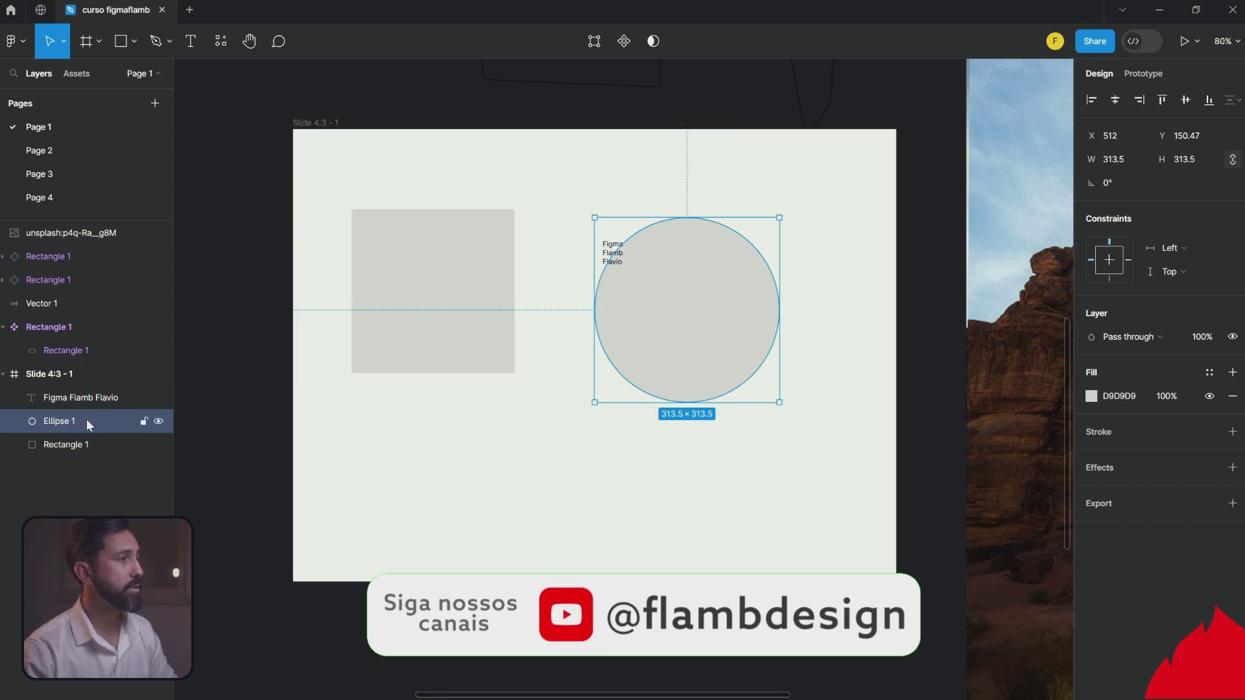
left_click_drag(87, 421, 87, 389)
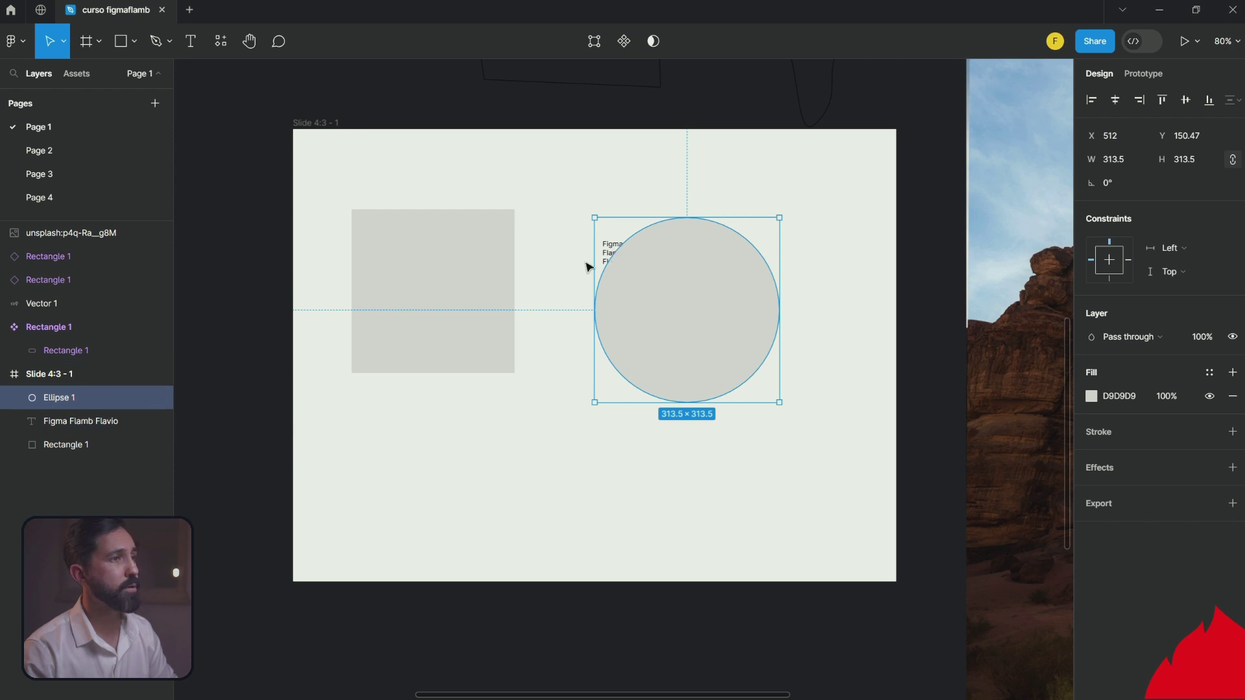
Step: Bring Ellipse 1 to front, then send it to the back behind the text
left_click(568, 289)
left_click(608, 254)
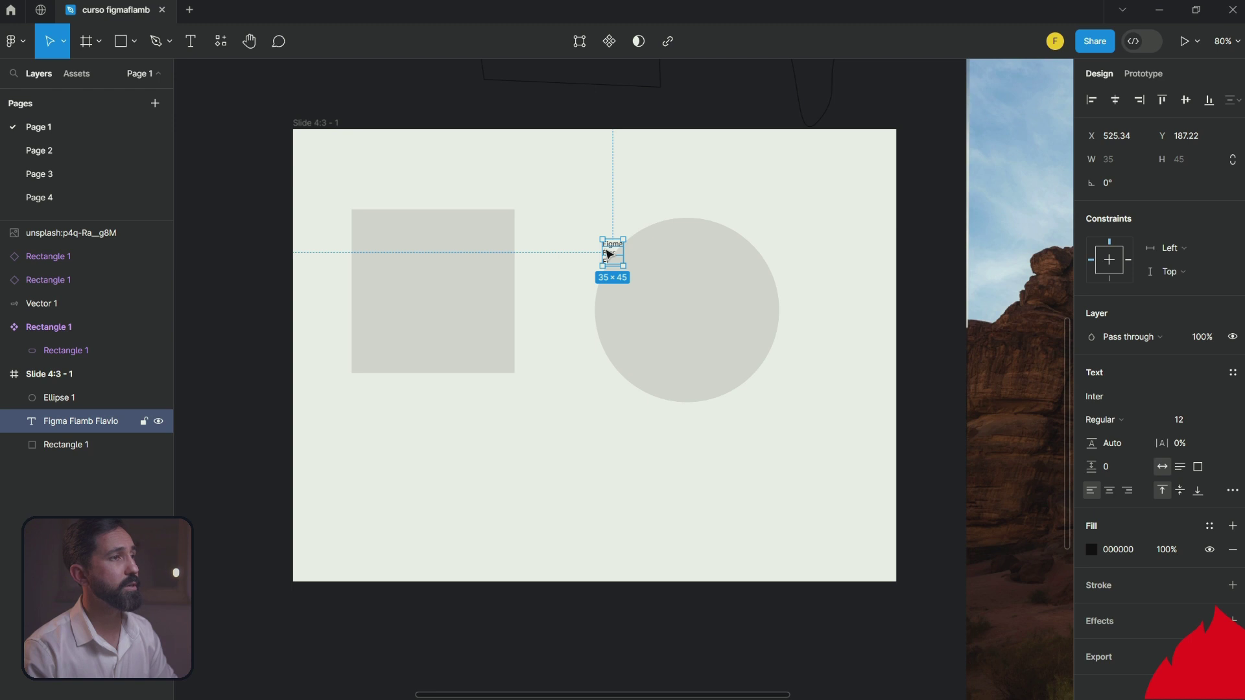
left_click(658, 260)
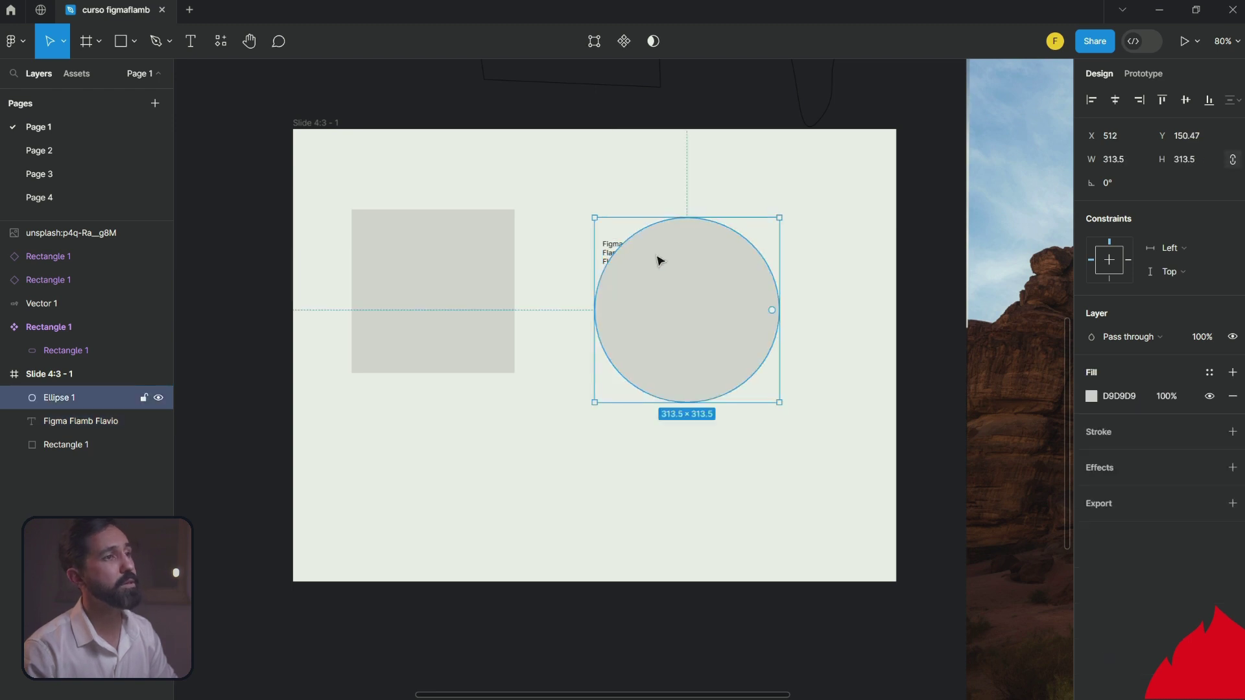
right_click(658, 260)
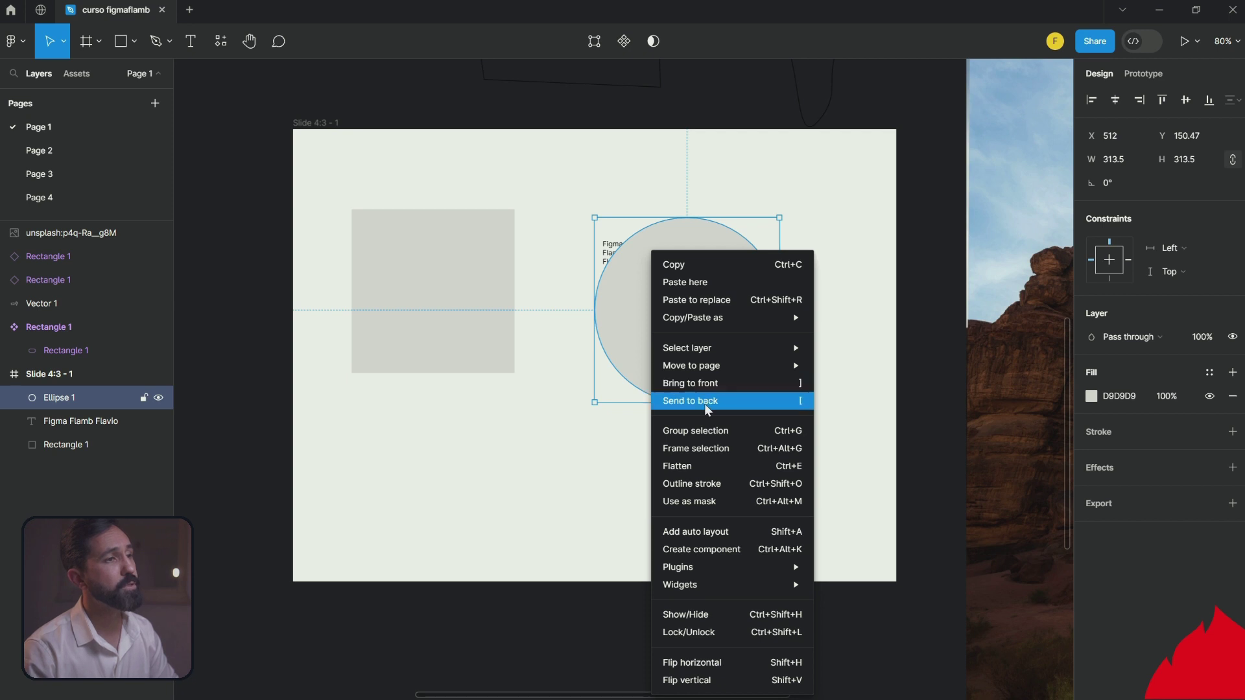
left_click(803, 385)
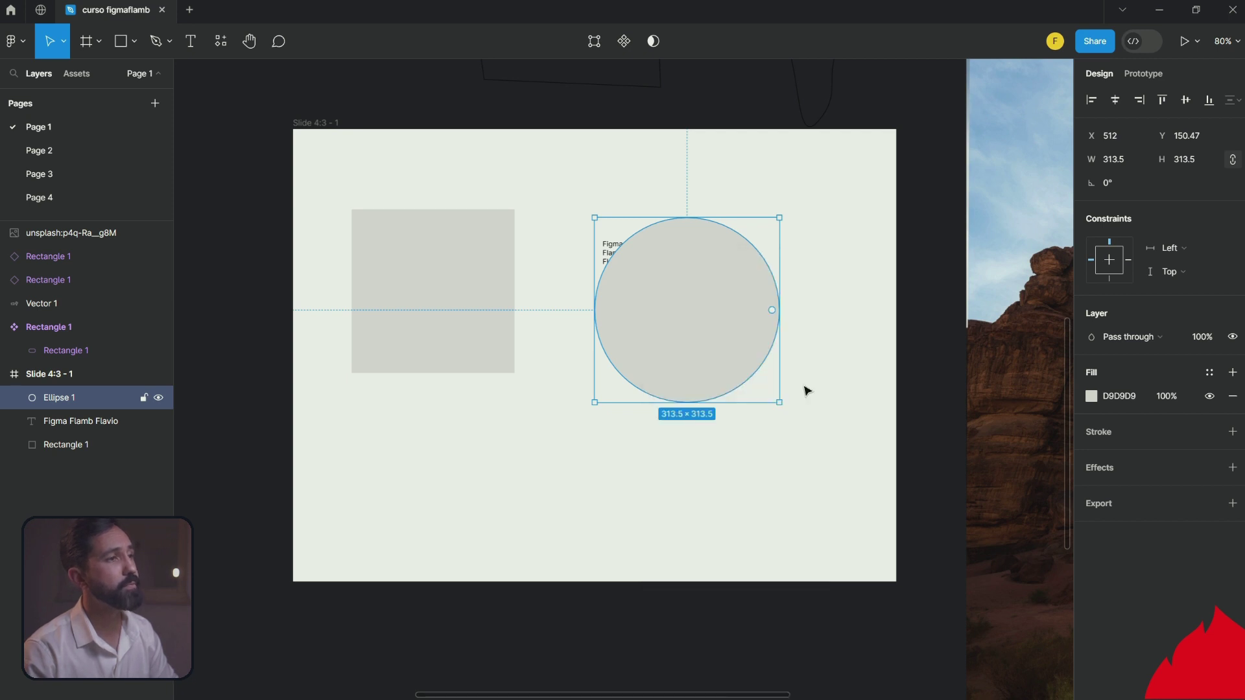
right_click(693, 349)
left_click(735, 401)
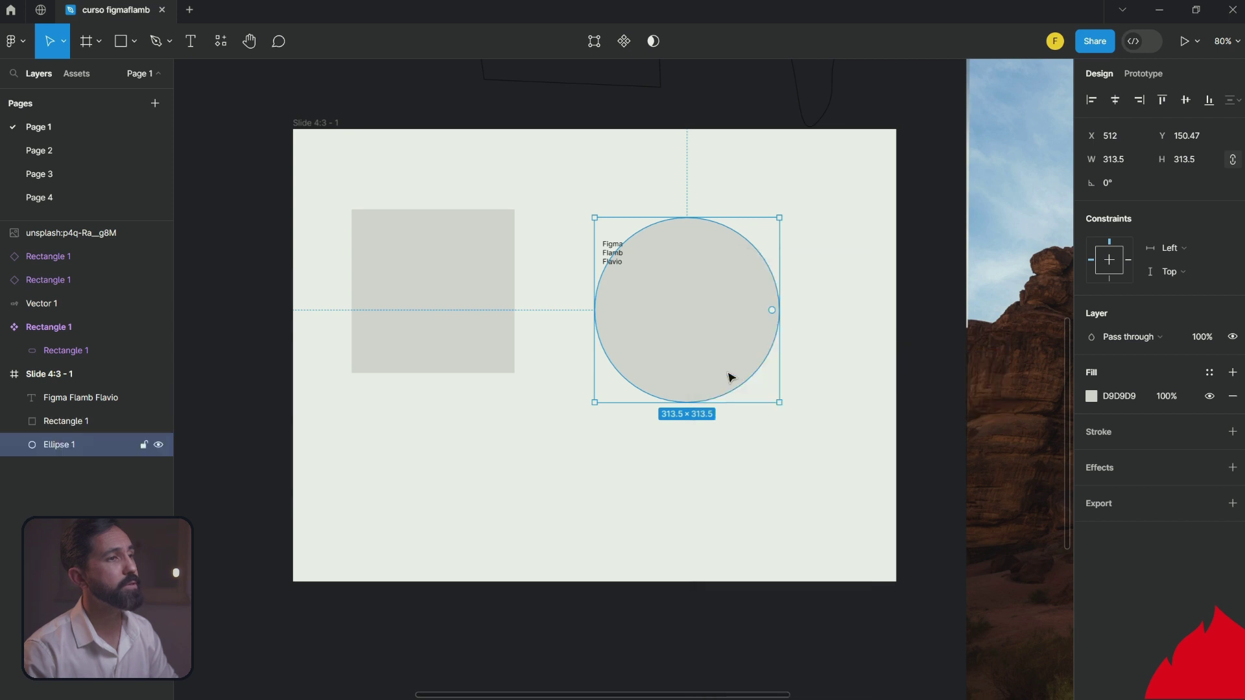
left_click(791, 350)
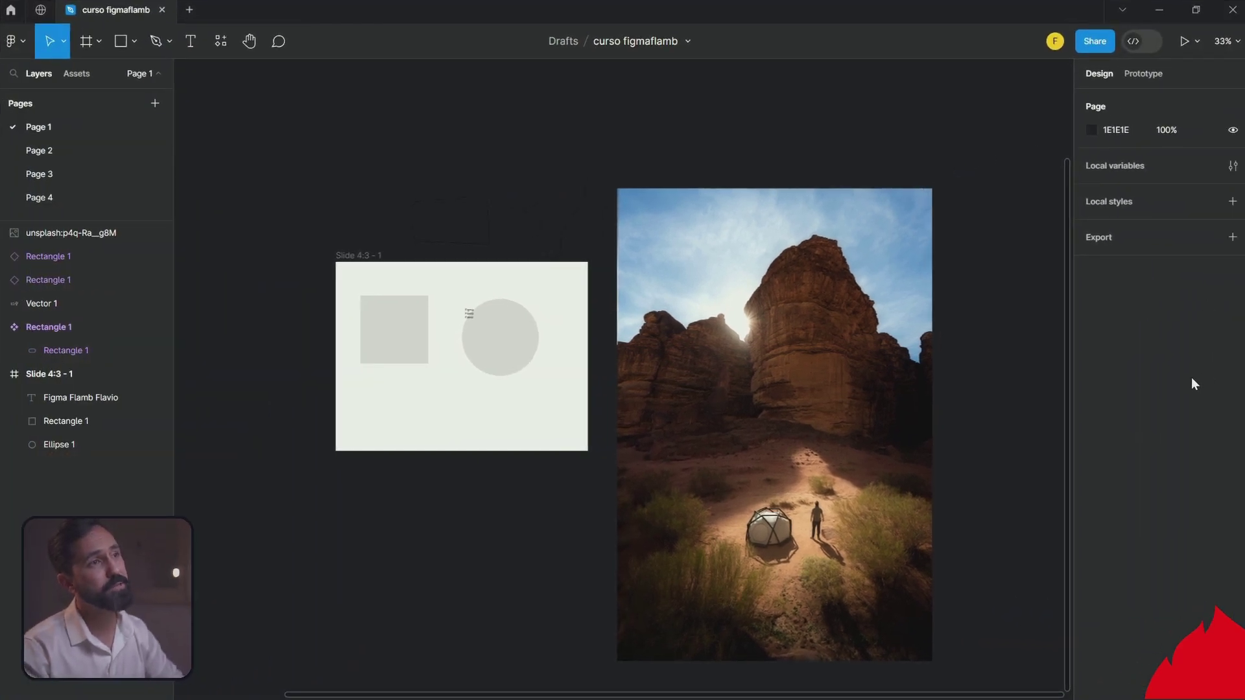
Step: Bring the slide back into view and reselect, then deselect, the circle
scroll(612, 260, "up", 3)
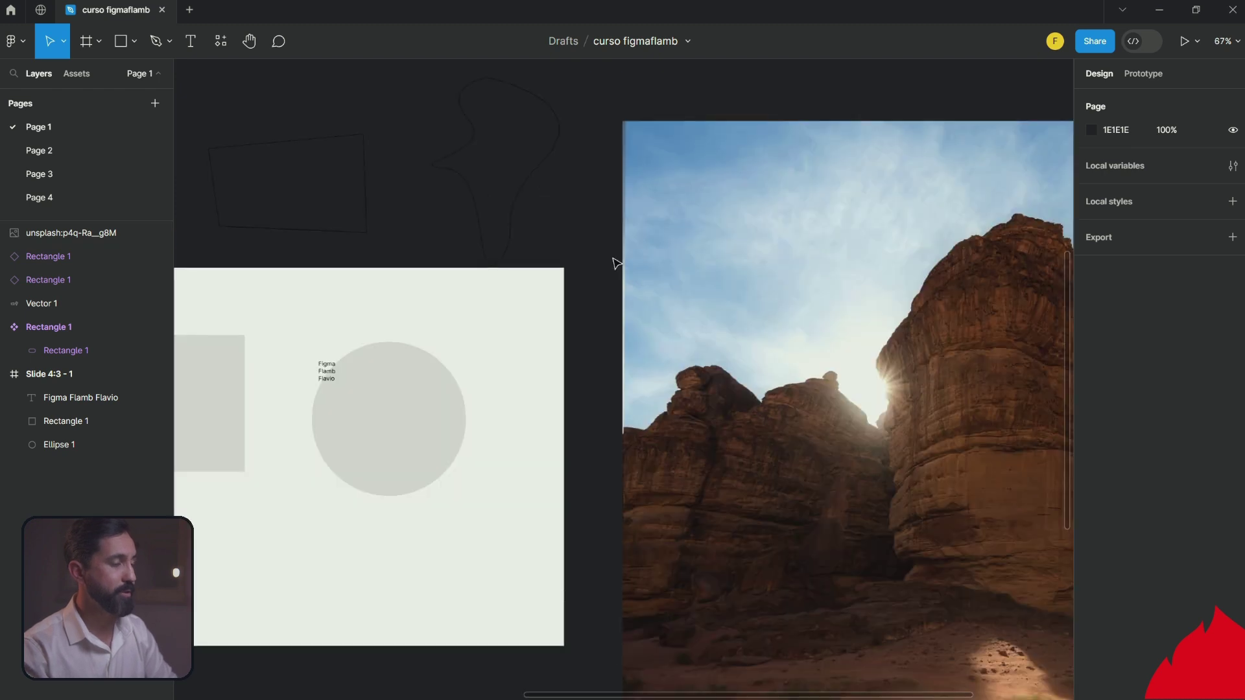
left_click_drag(535, 300, 692, 222)
left_click(609, 325)
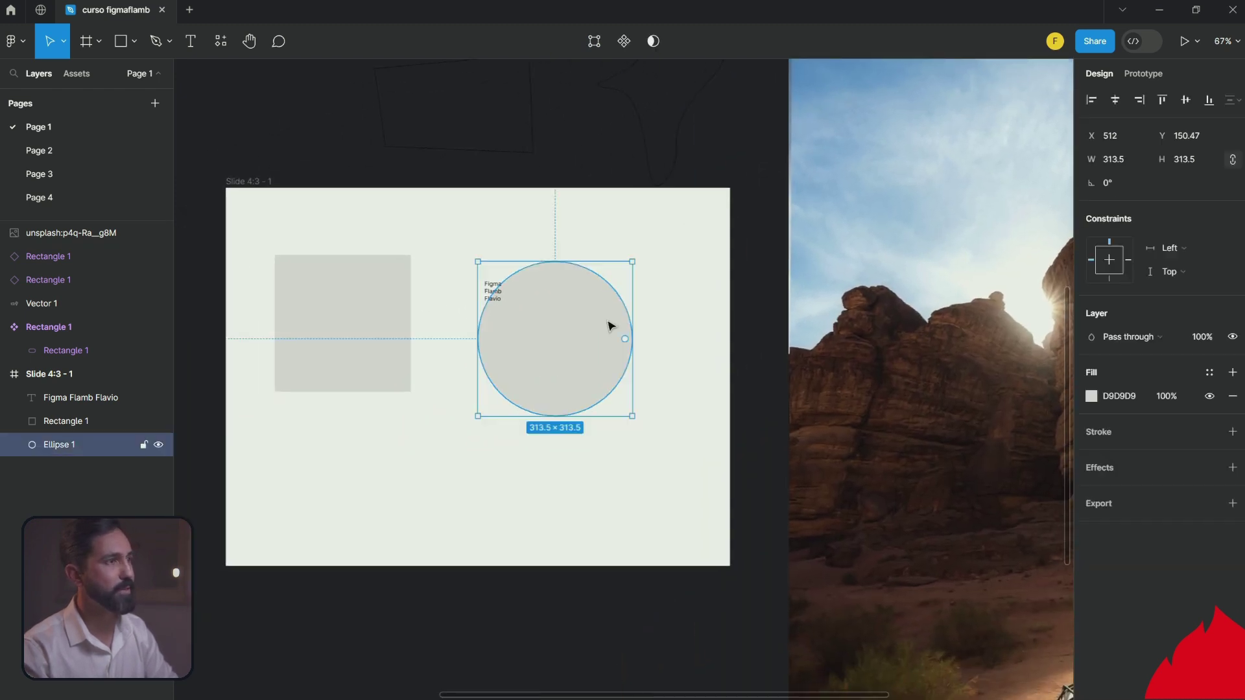
left_click(623, 170)
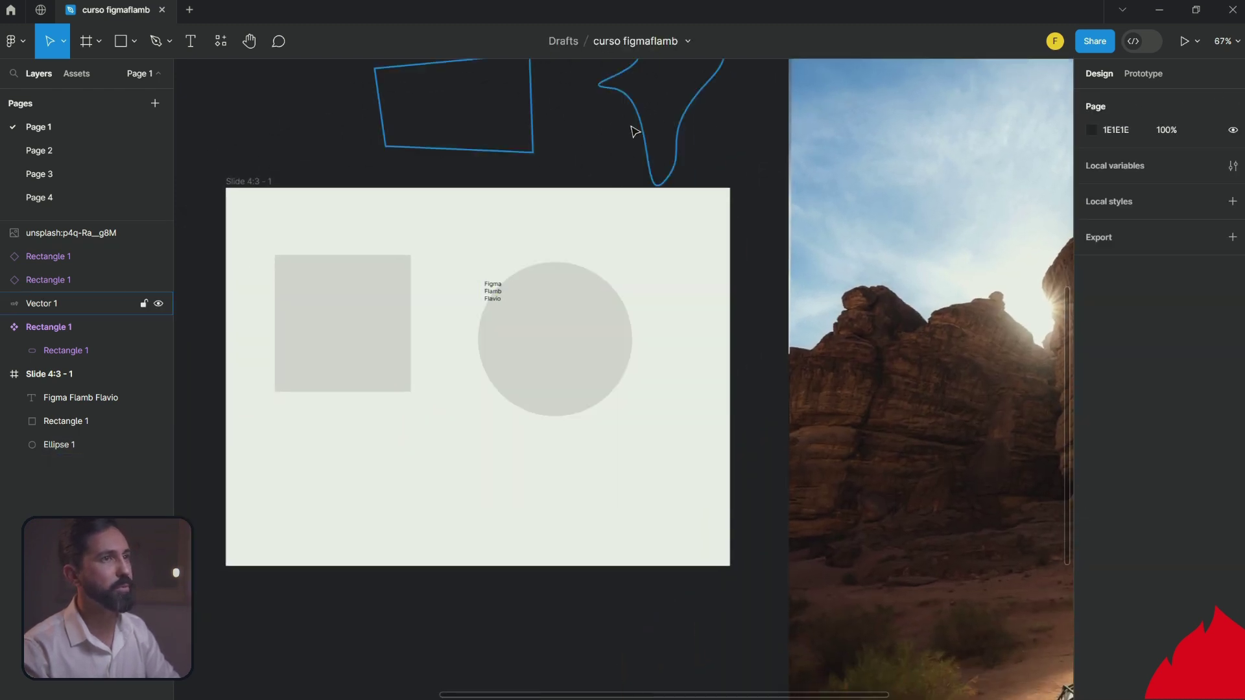
left_click(1138, 75)
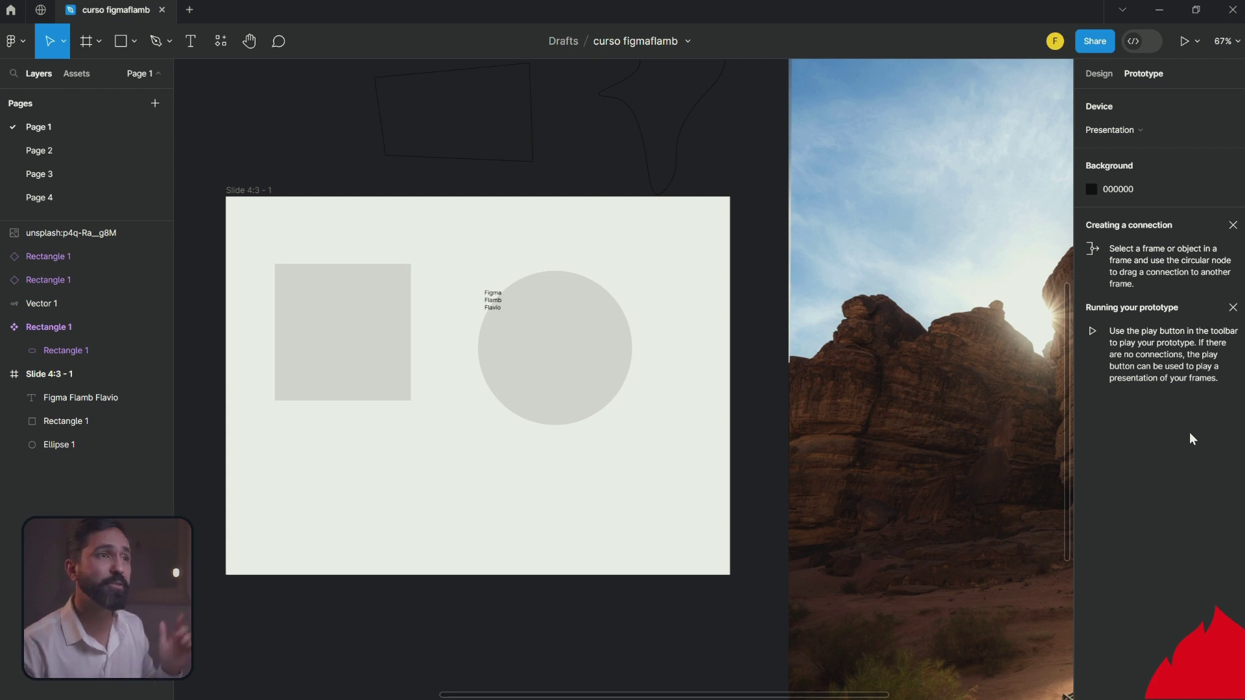
left_click(1107, 74)
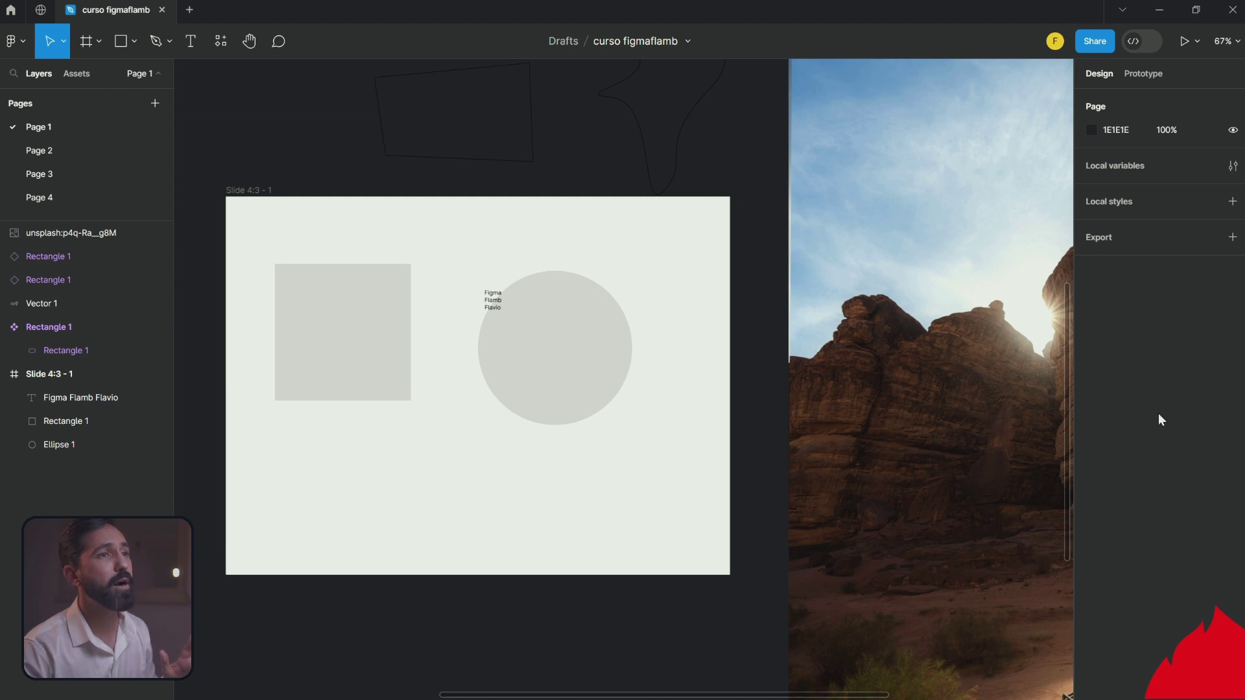
left_click(1091, 130)
left_click(944, 209)
left_click_drag(931, 212, 898, 304)
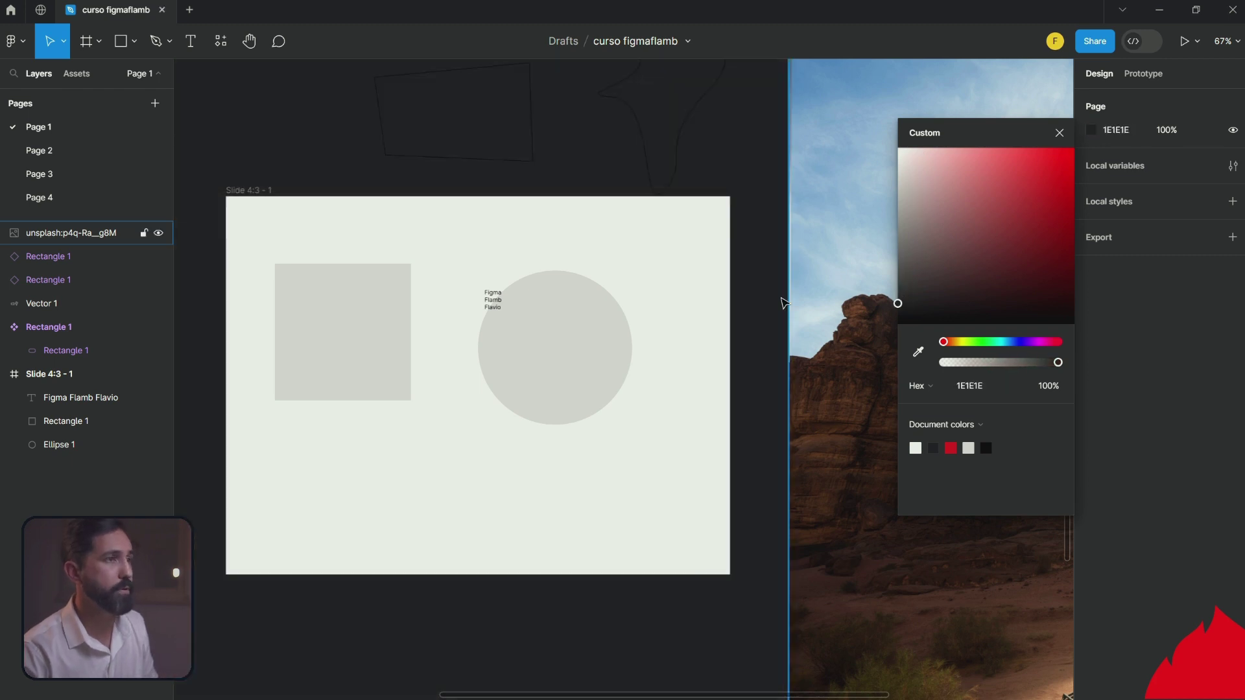
left_click(762, 297)
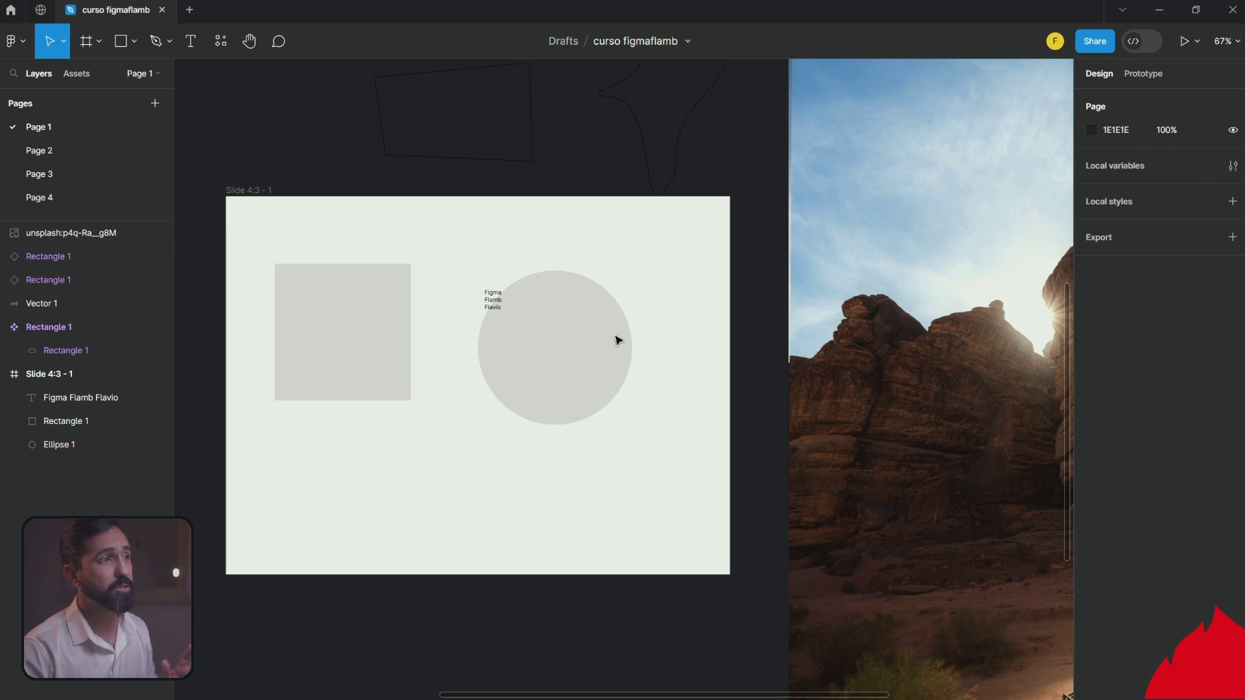
Step: Centre the grey square vertically in the slide, undoing a trial horizontal centring
left_click(352, 356)
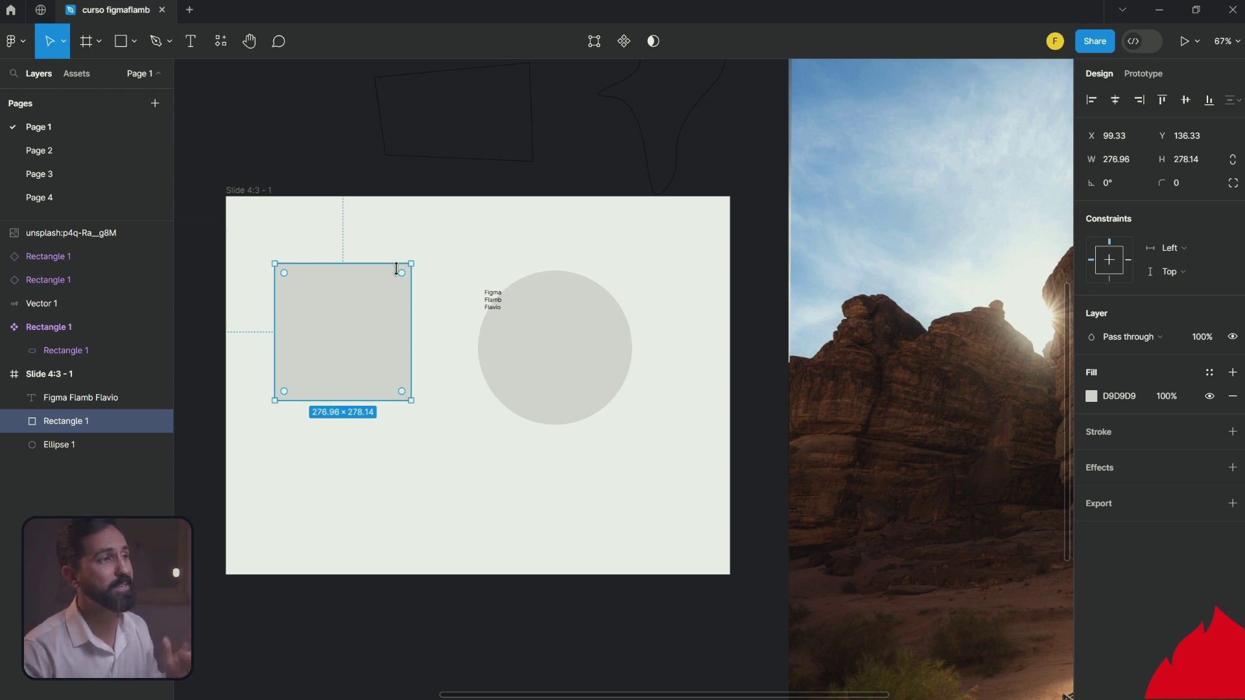
key("ctrl+plus")
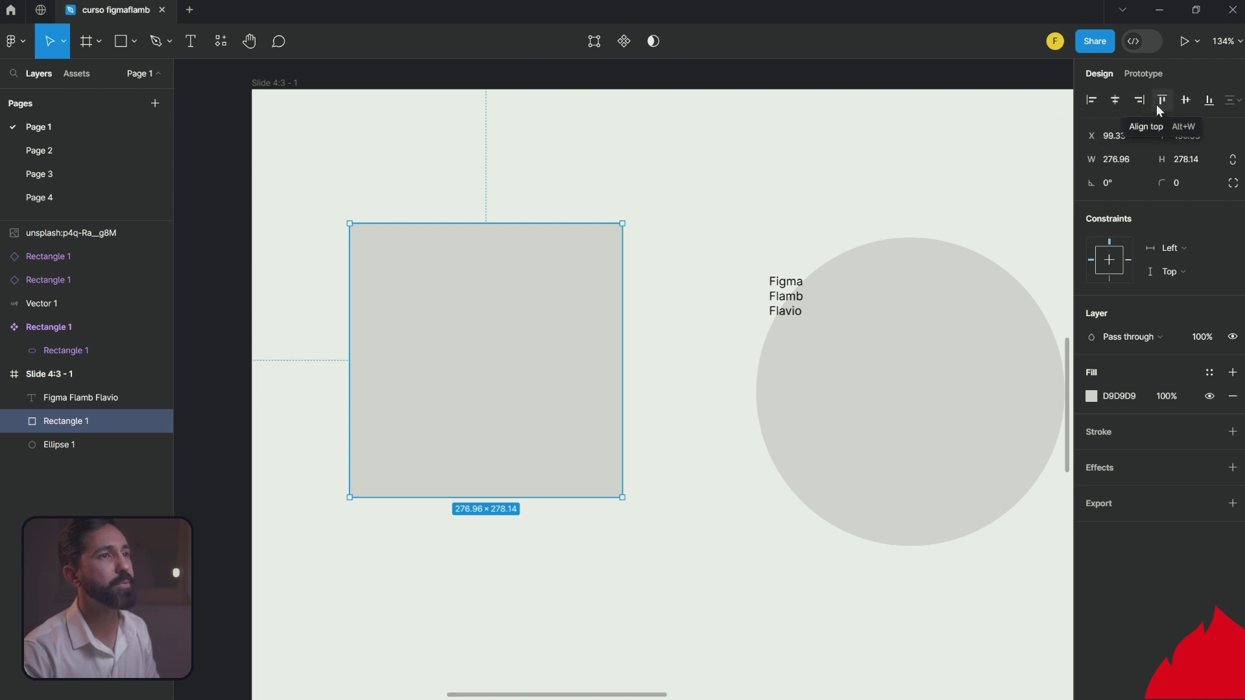
left_click(1179, 103)
scroll(743, 379, "down", 3)
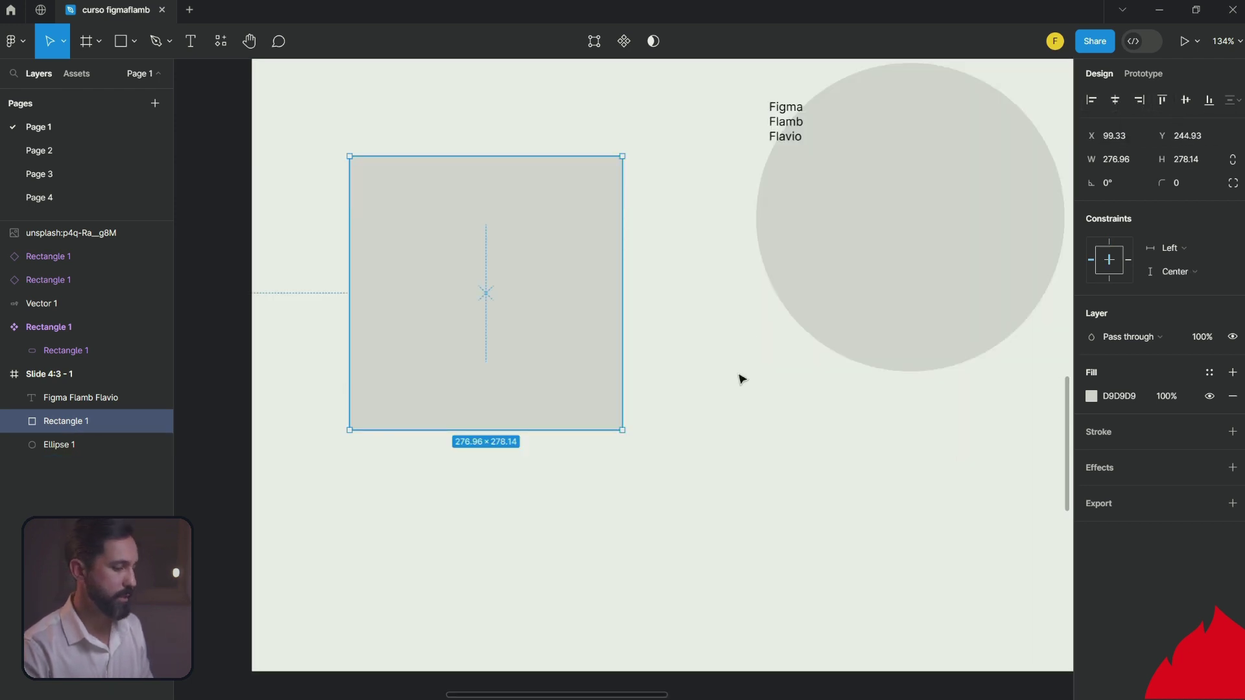
scroll(742, 379, "down", 5)
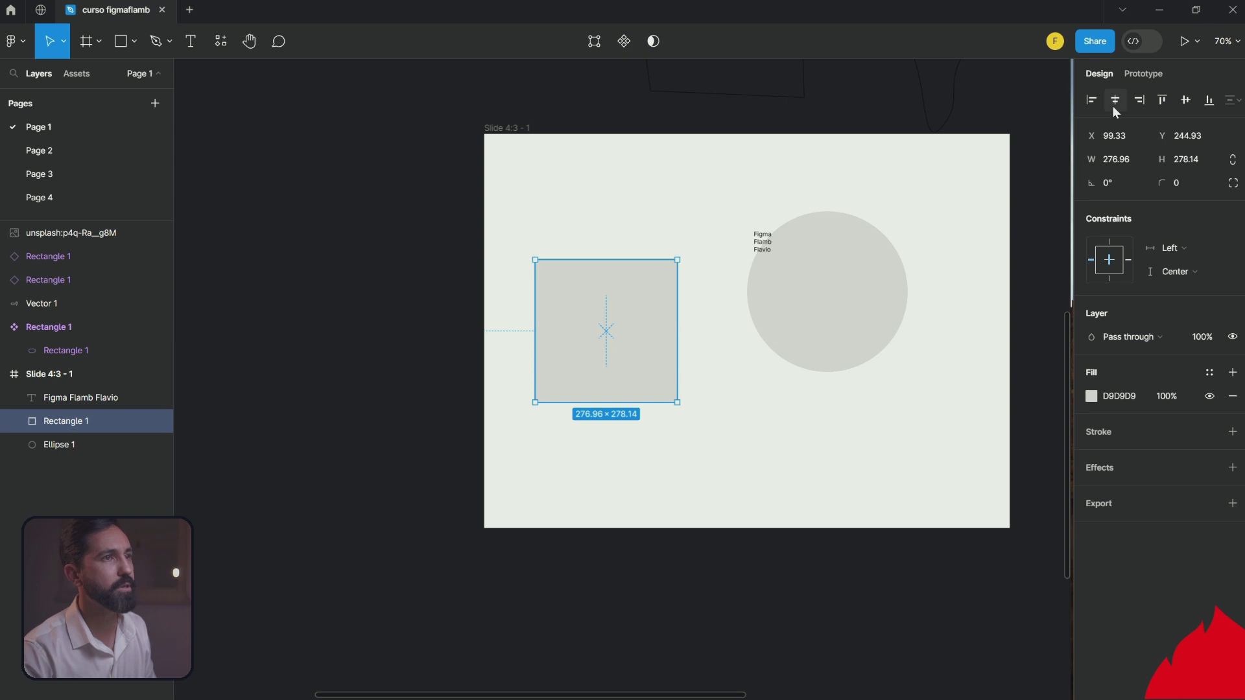
left_click(1114, 101)
key("ctrl+z")
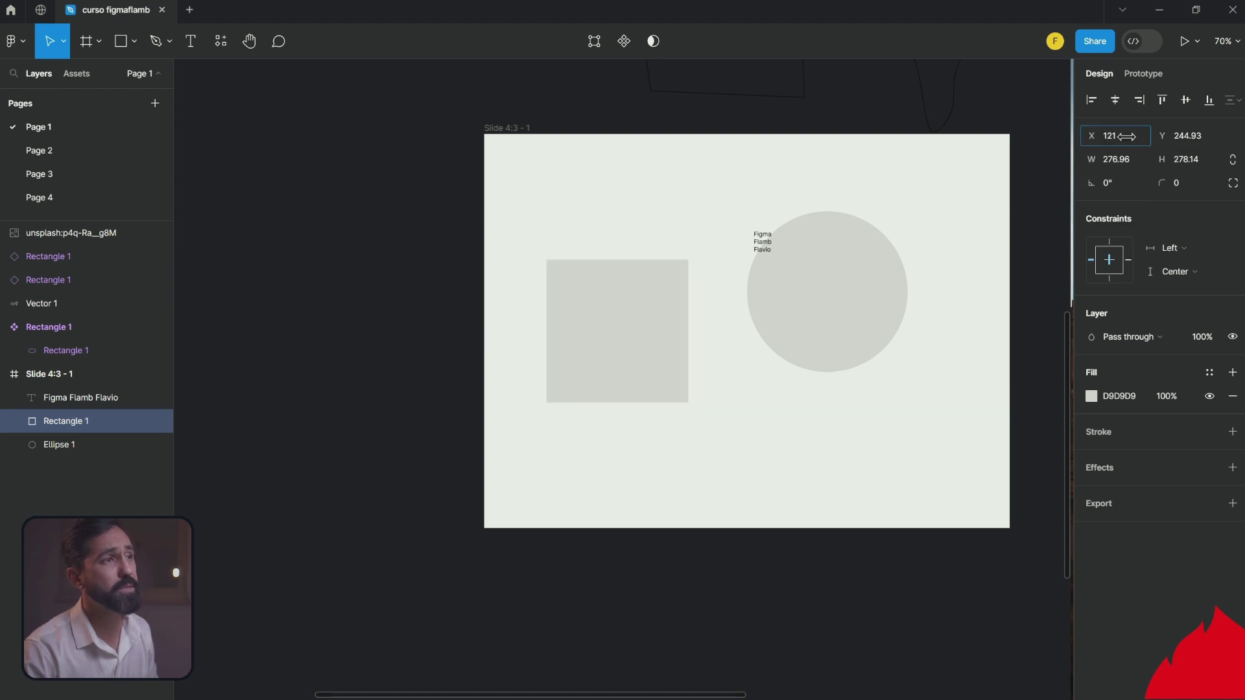
Step: Nudge the square right to X 106, trying width and height edits then undoing them
left_click_drag(1087, 130, 1019, 181)
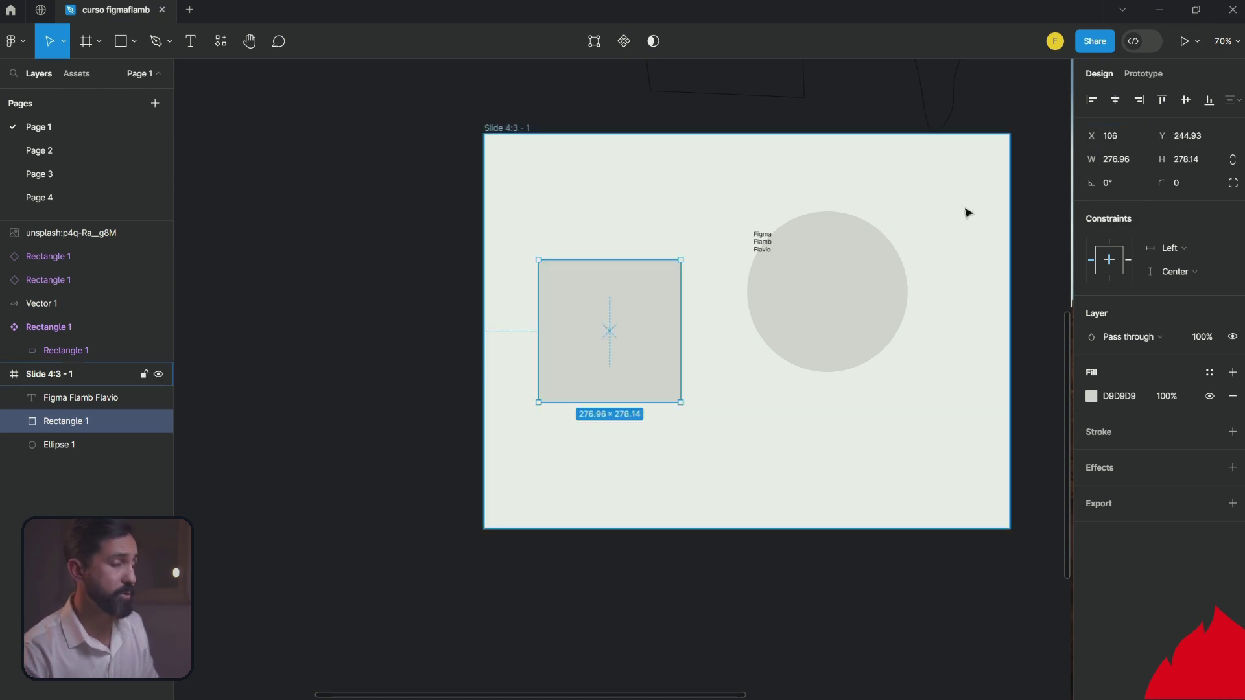
scroll(967, 211, "up", 2)
scroll(967, 212, "up", 2)
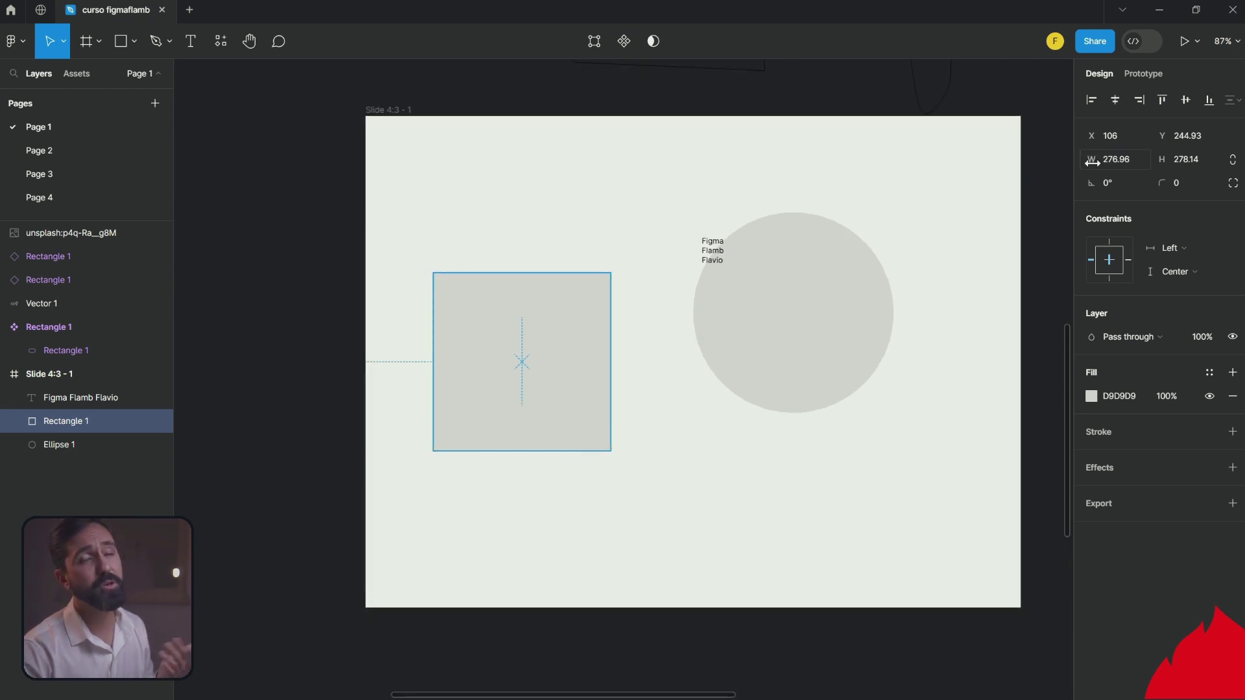
left_click_drag(1091, 159, 1091, 159)
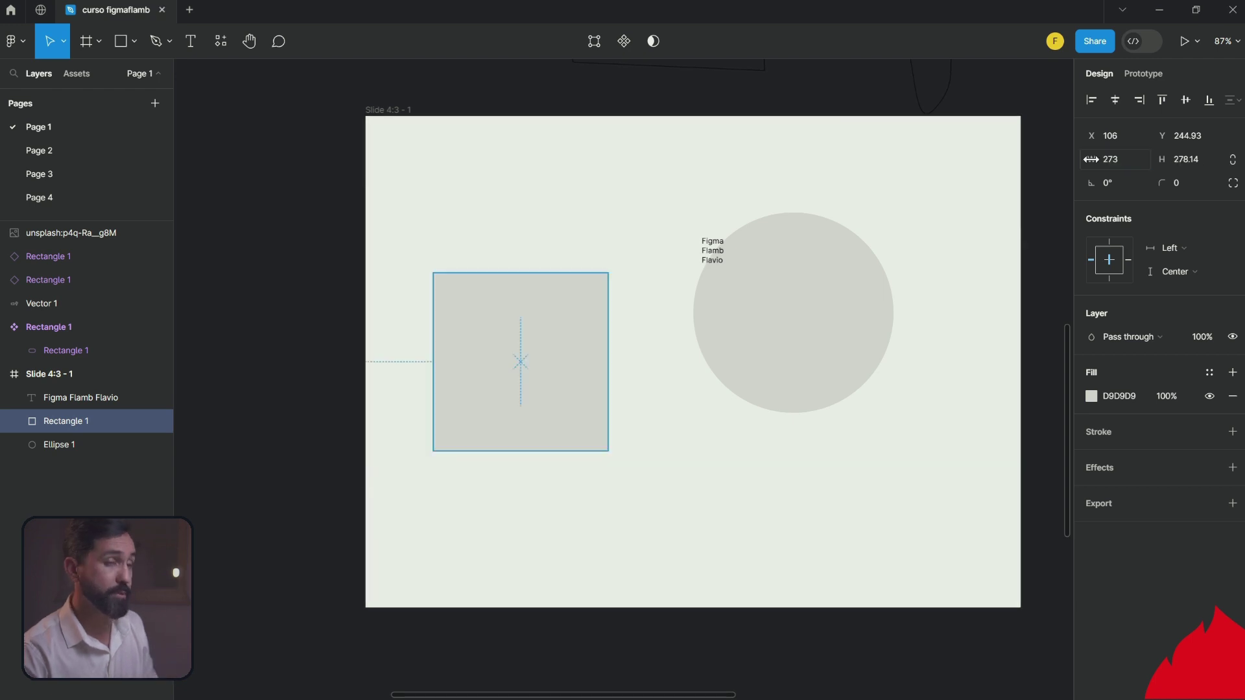
key("ctrl+z")
left_click(1131, 158)
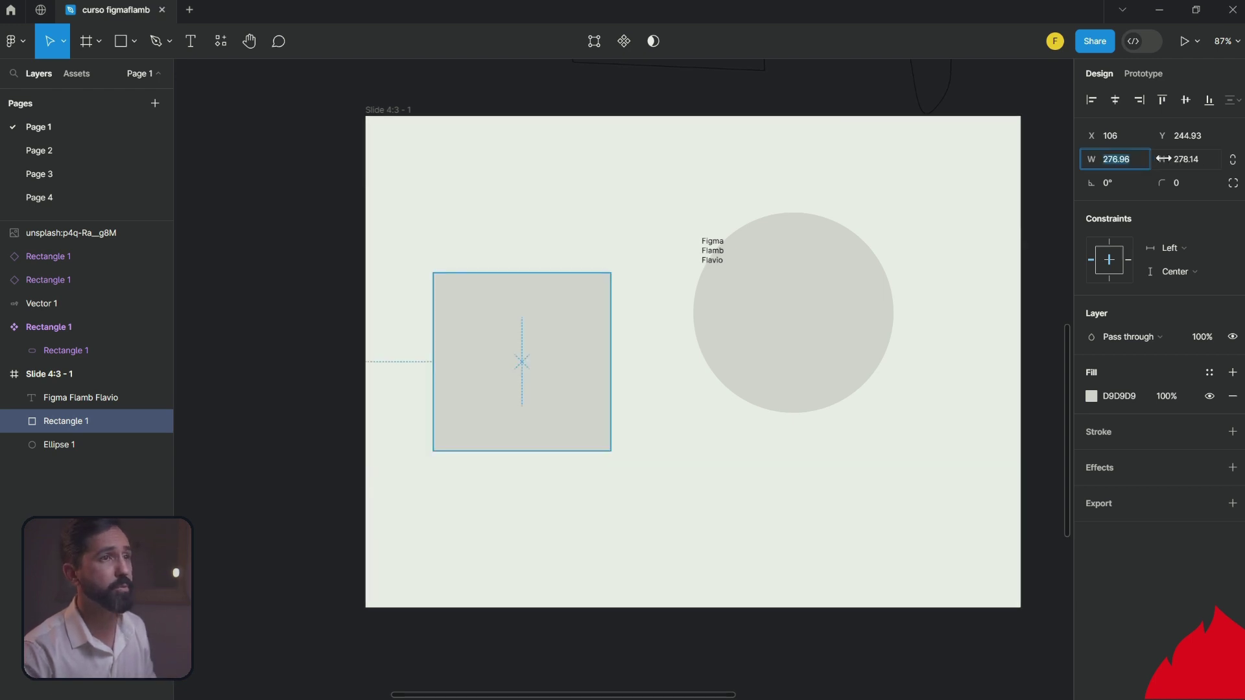
mouse_move(1164, 160)
left_mouse_down()
mouse_move(1140, 170)
mouse_move(1161, 162)
left_mouse_up()
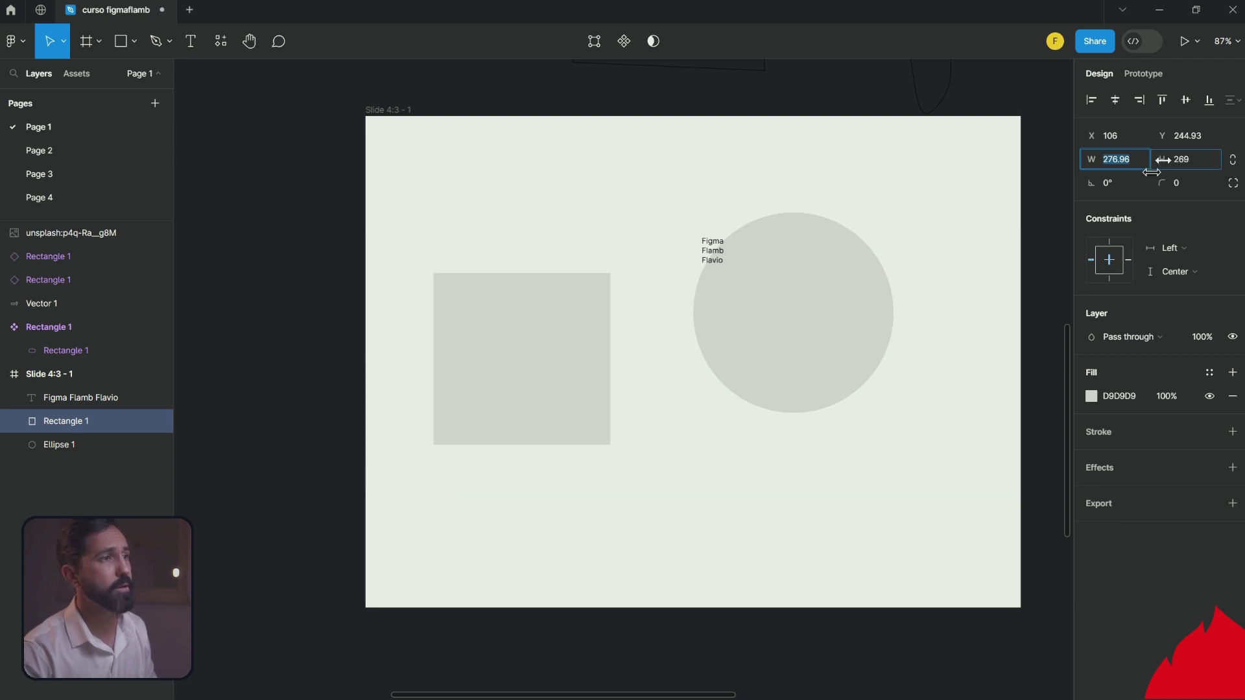
key("ctrl+z")
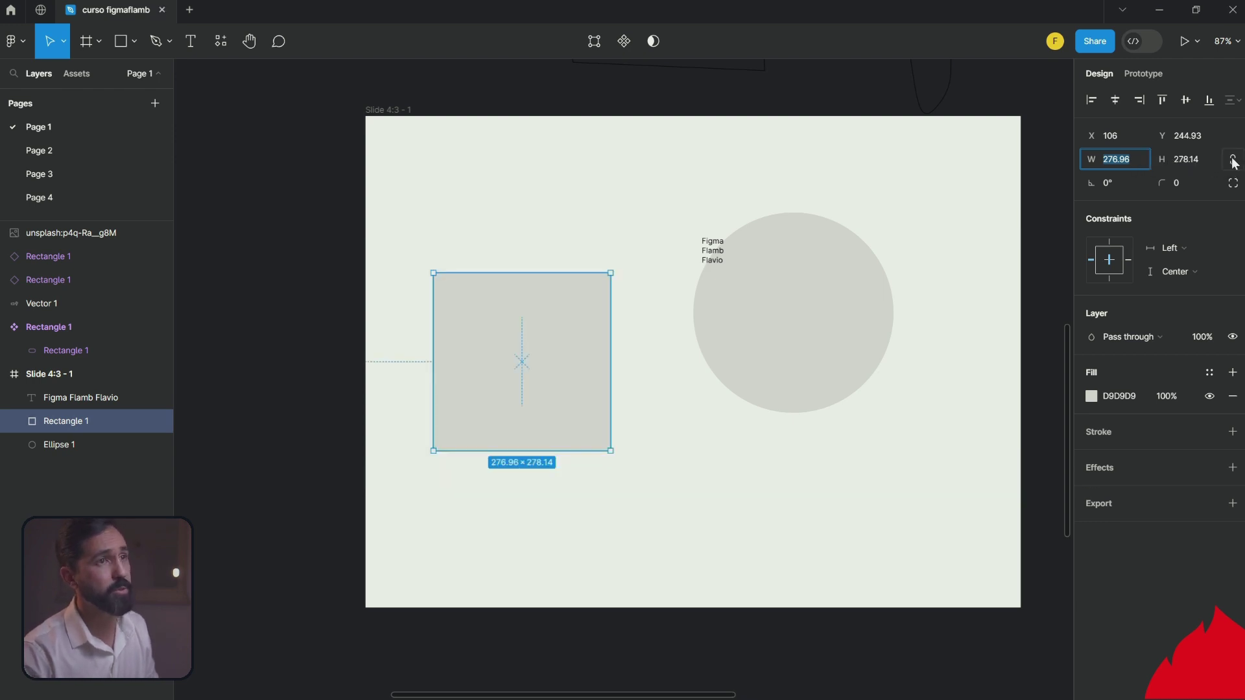
Step: Lock proportions and resize the square from its corner to about 261×262
left_click(1232, 165)
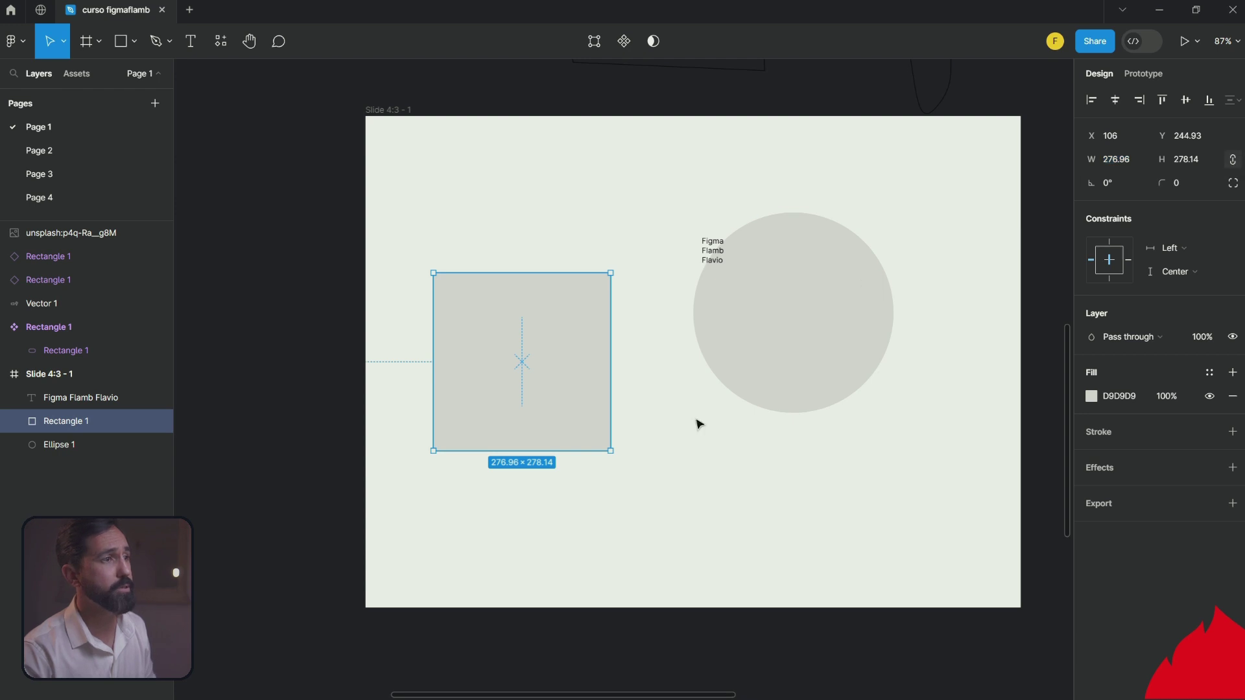
left_click_drag(1078, 159, 1087, 159)
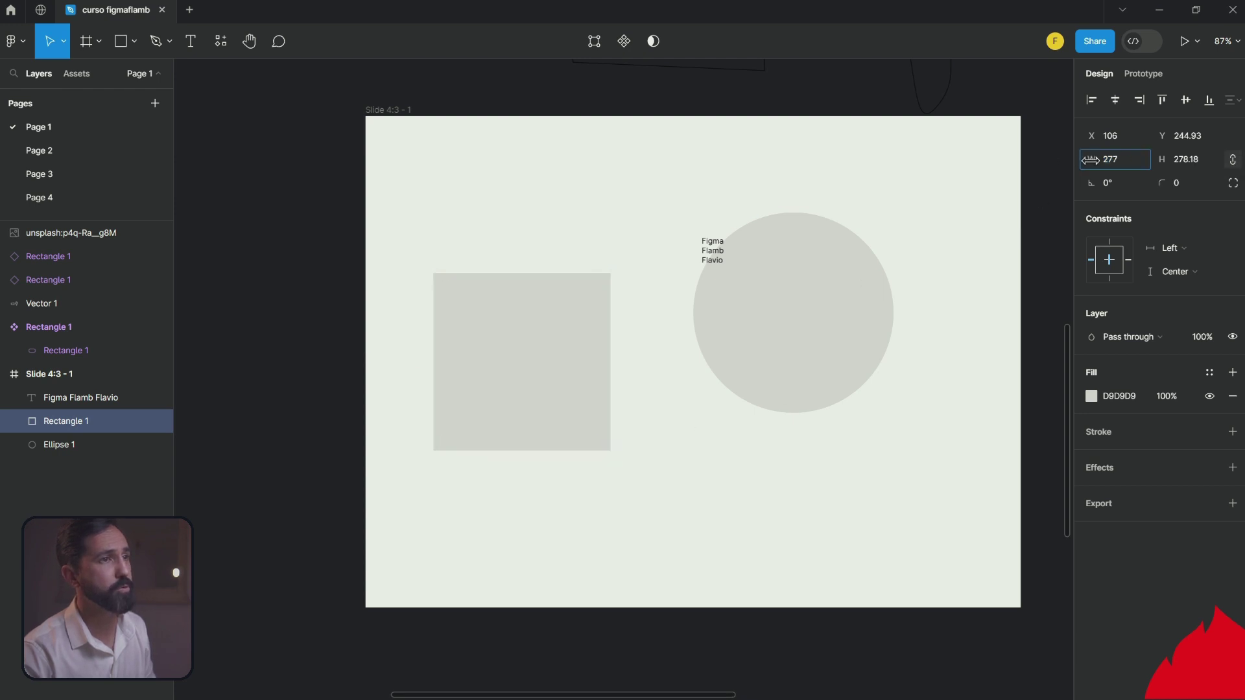
key("ctrl+z")
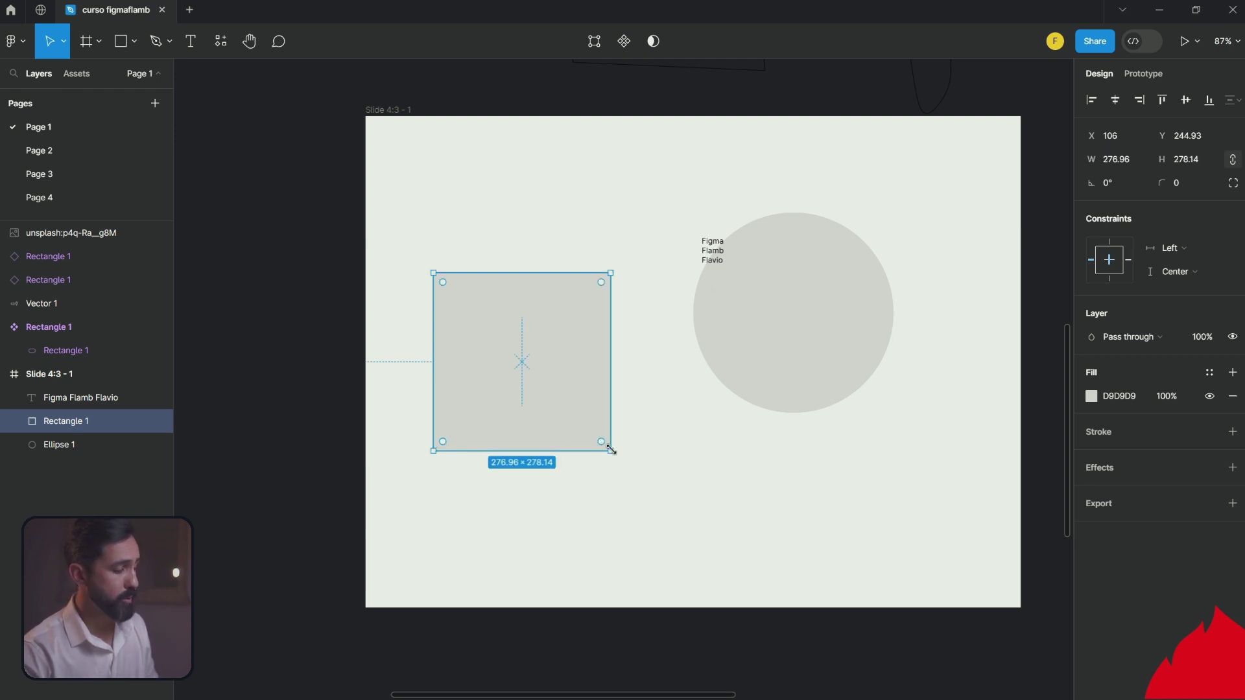
mouse_move(610, 449)
left_mouse_down()
mouse_move(631, 471)
mouse_move(657, 401)
mouse_move(628, 504)
left_mouse_up()
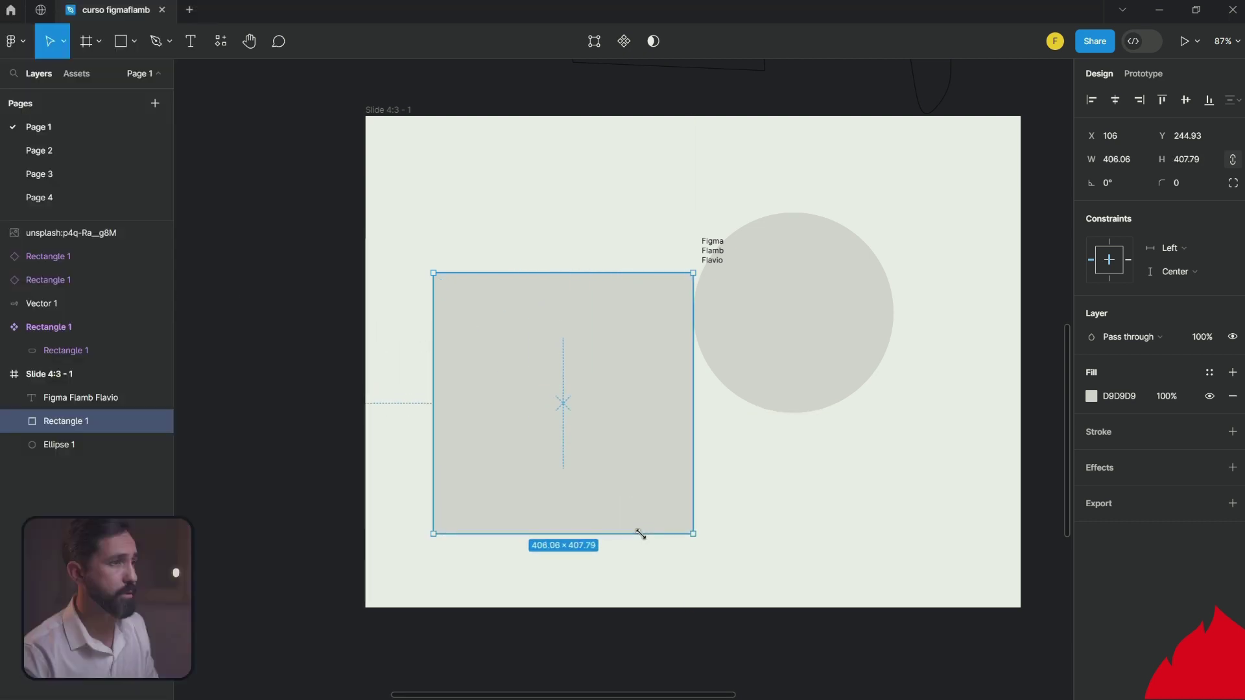
left_click_drag(628, 505, 600, 441)
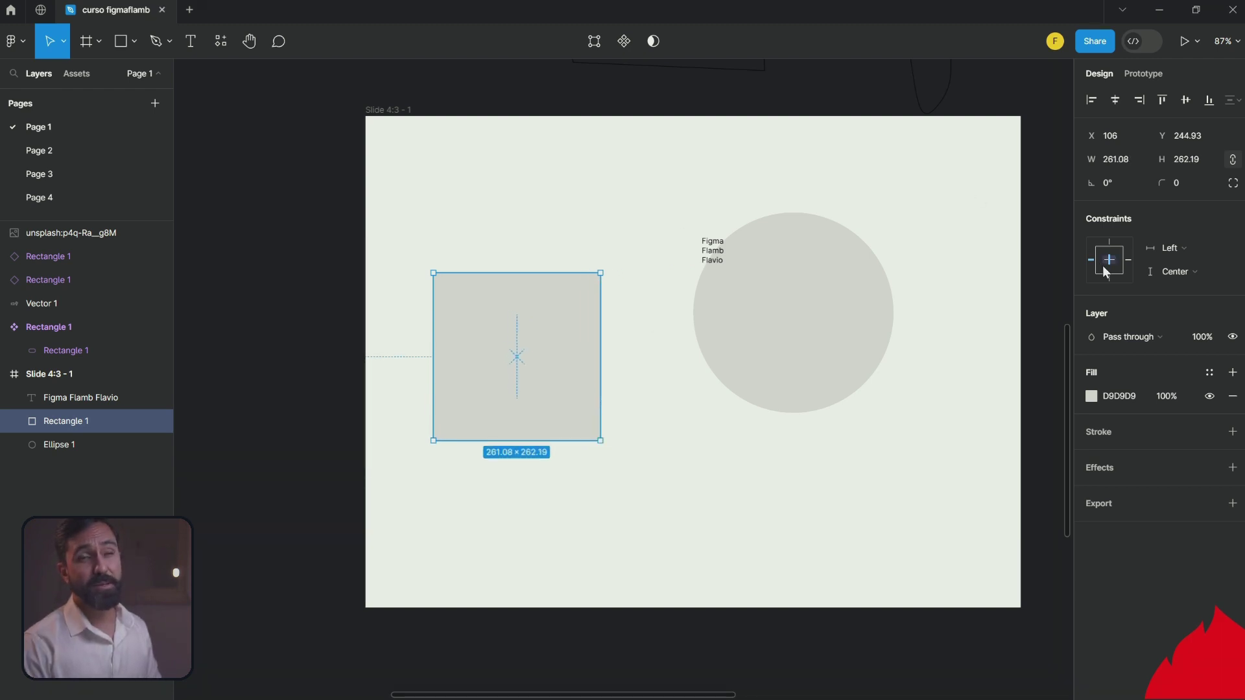
left_click(570, 156)
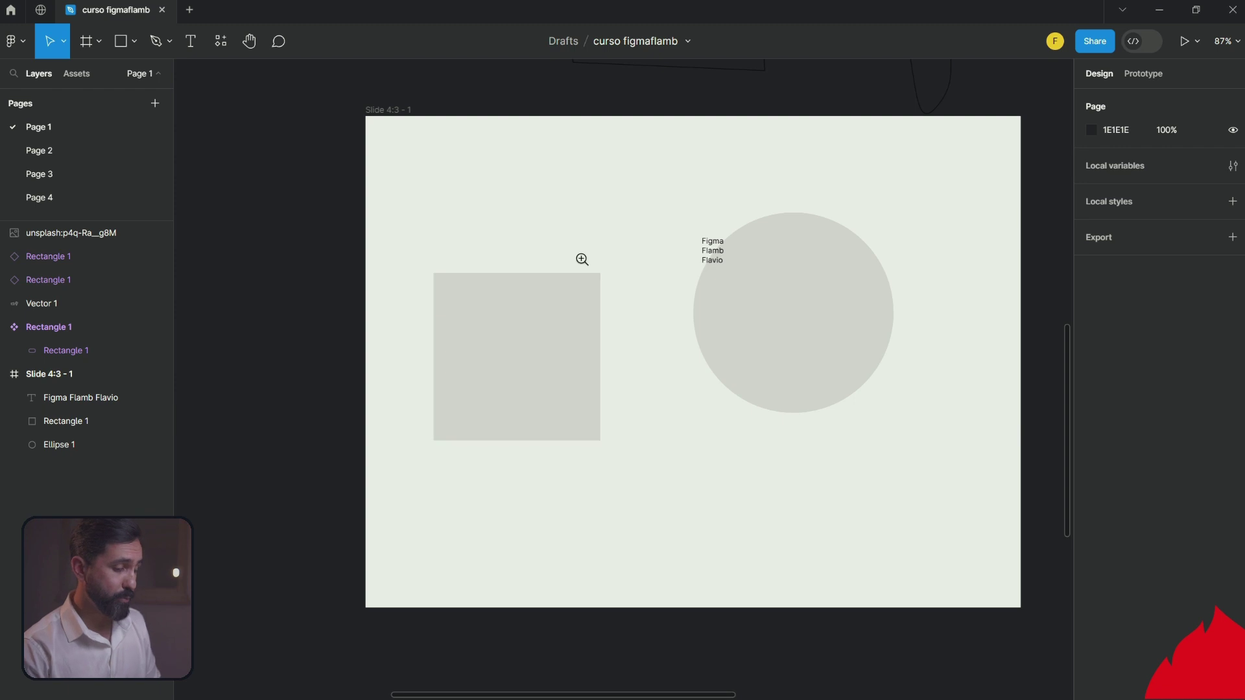
scroll(584, 263, "down", 1)
scroll(583, 263, "down", 1)
left_click_drag(530, 178, 428, 231)
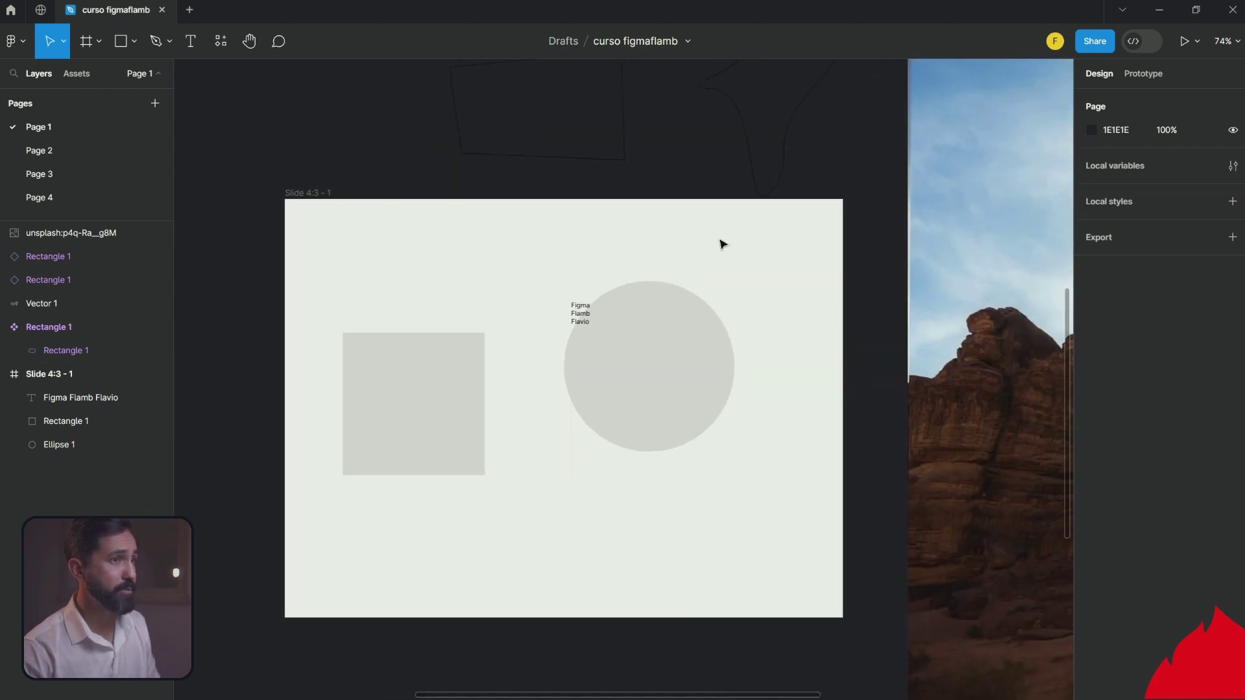
left_click(308, 193)
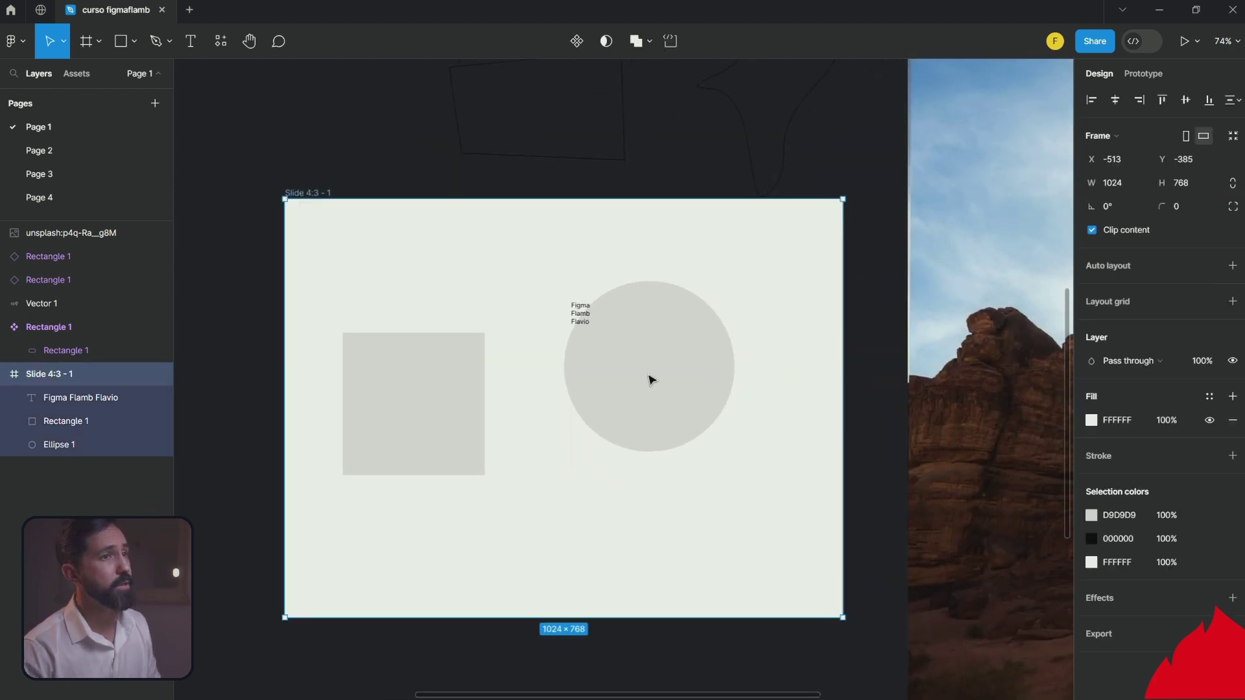
left_click(480, 401)
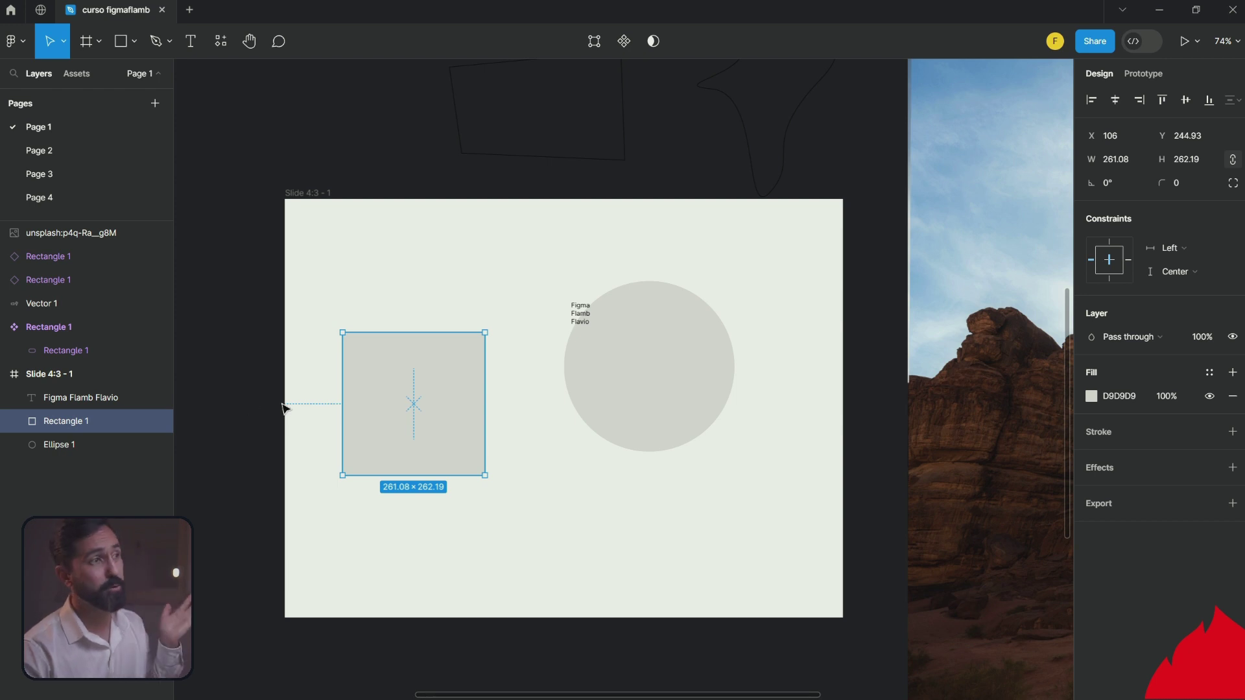
left_click(312, 193)
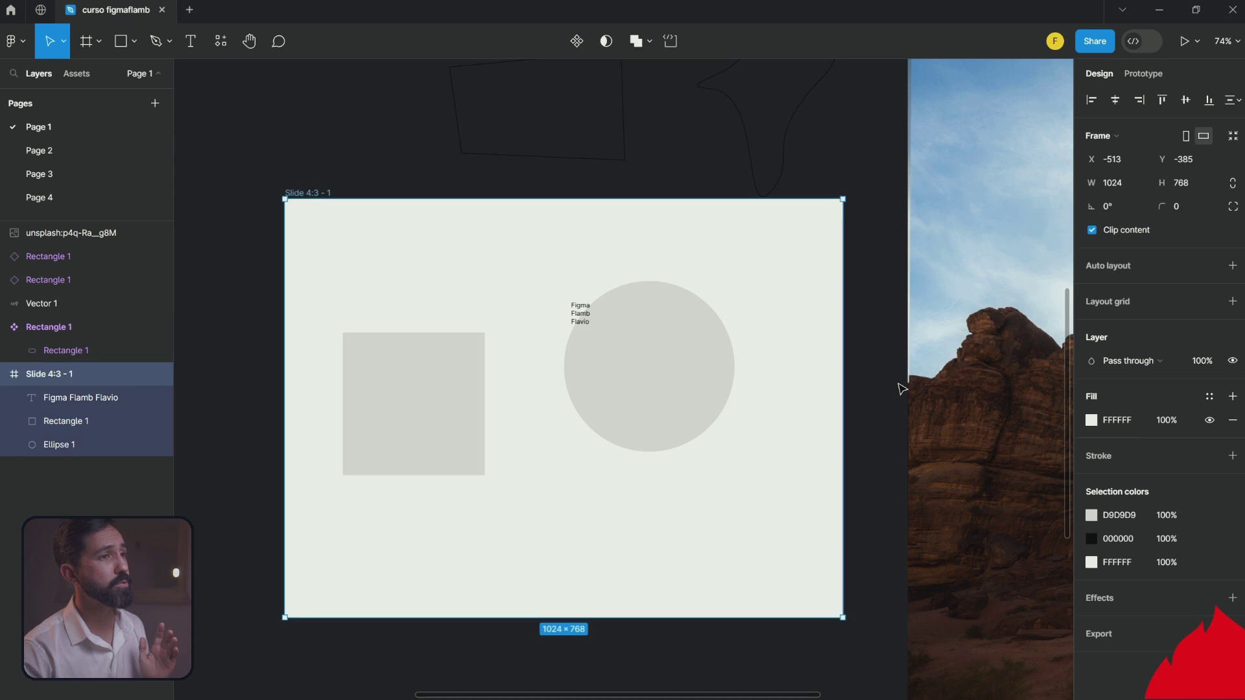
left_click_drag(840, 369, 827, 370)
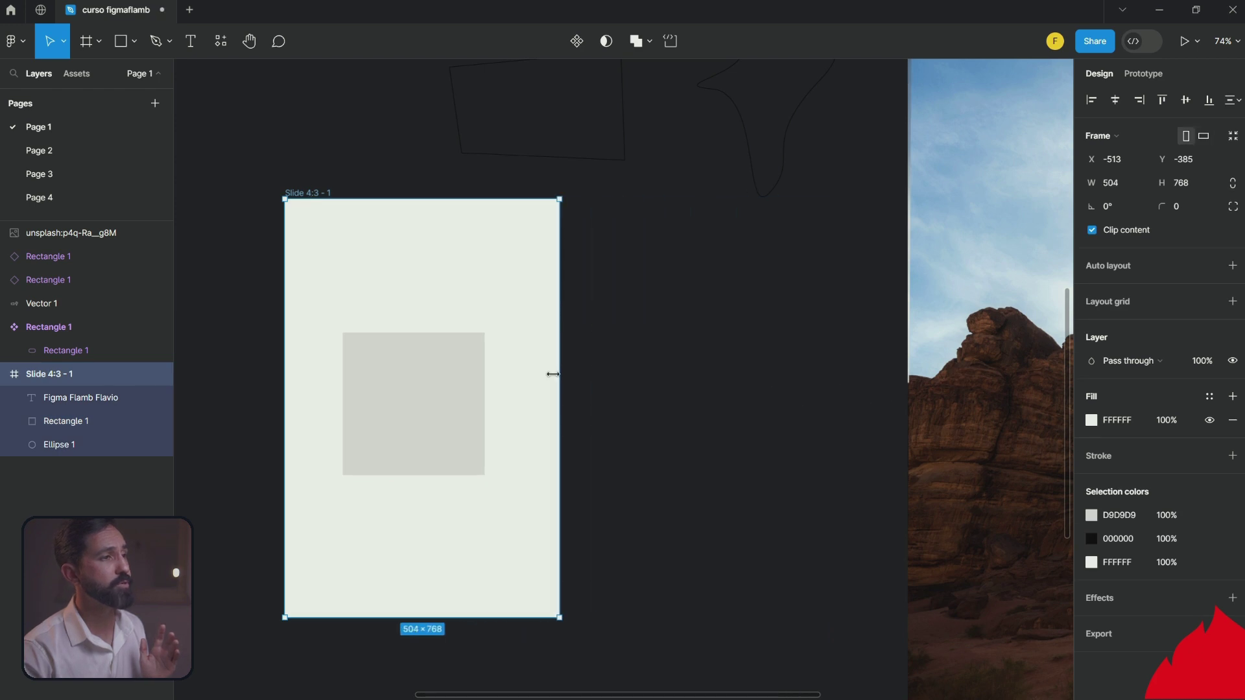
left_click_drag(679, 393, 846, 420)
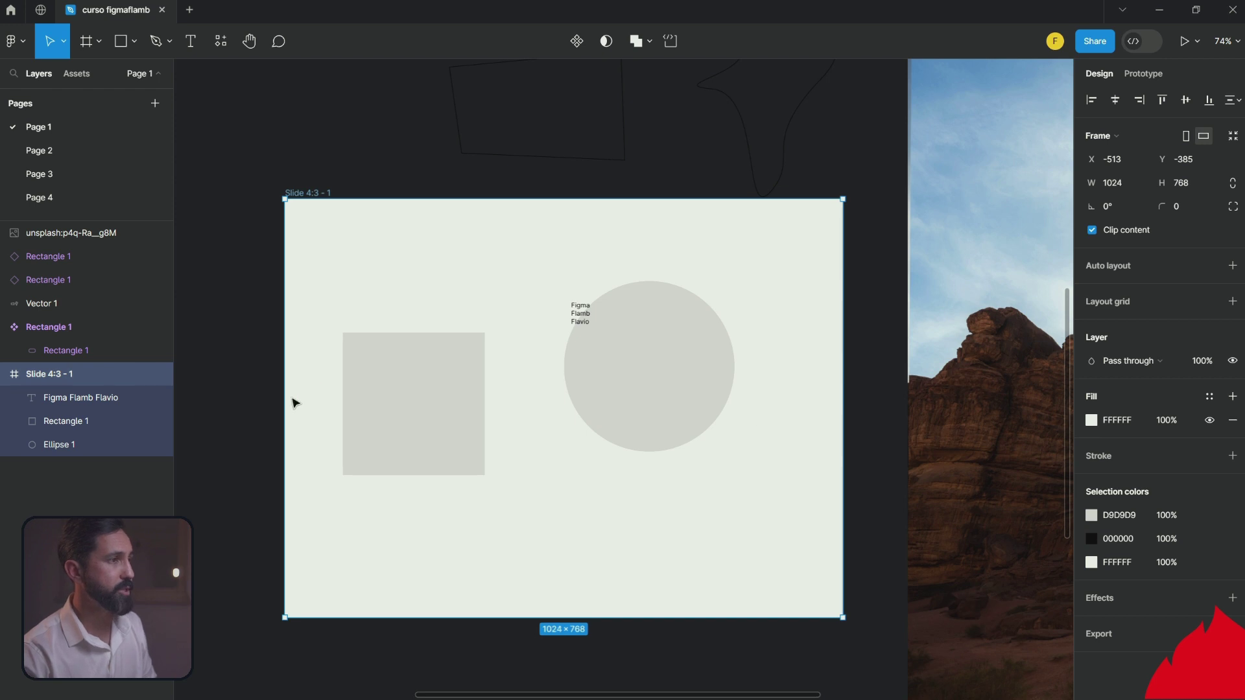
mouse_move(285, 398)
left_mouse_down()
mouse_move(466, 381)
mouse_move(301, 382)
left_mouse_up()
key("ctrl+z")
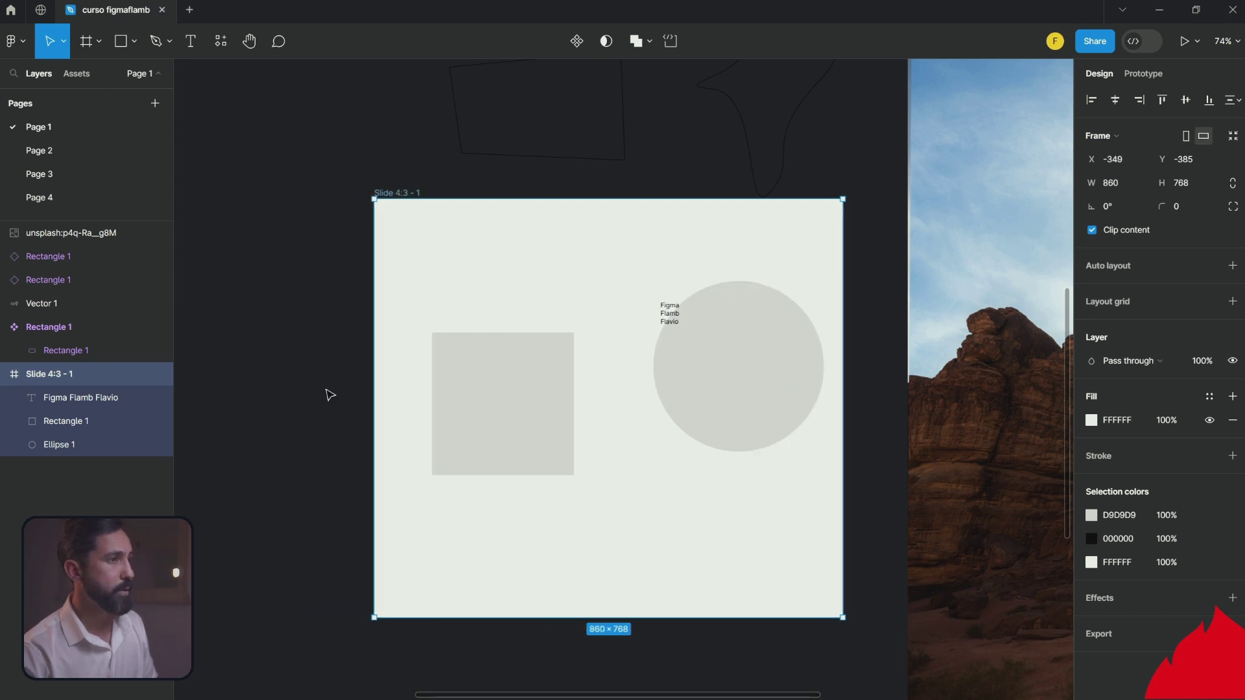
key("ctrl+z")
left_click(395, 387)
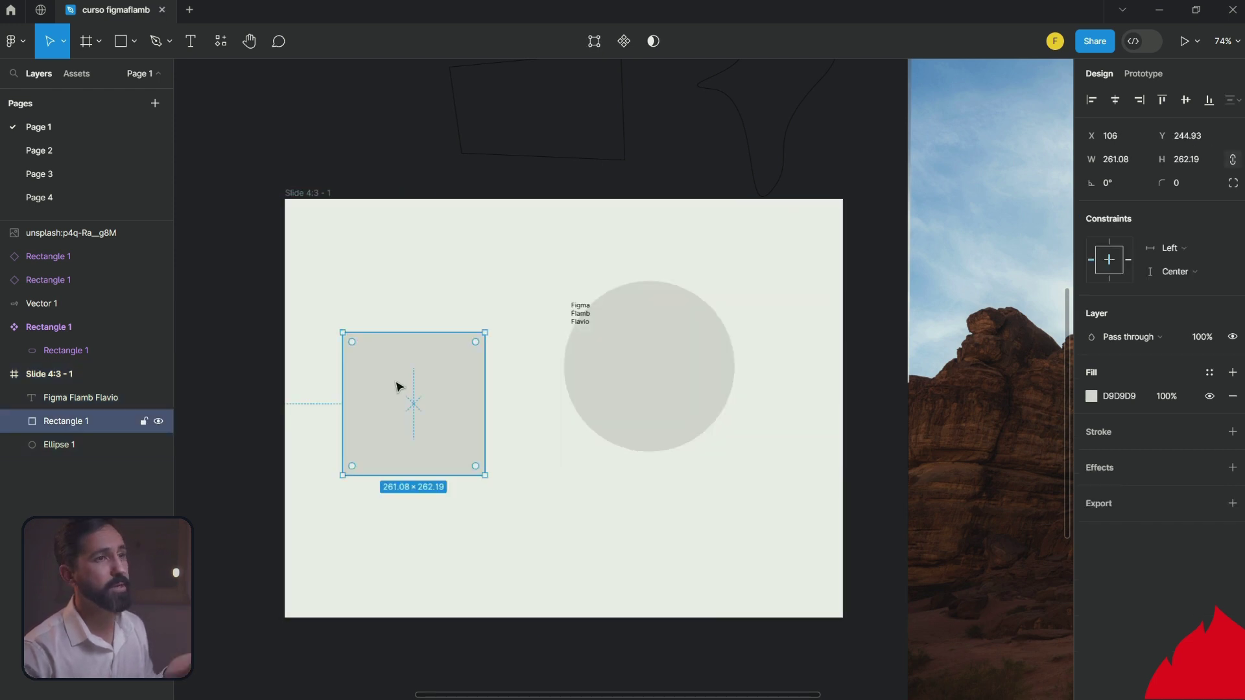
Step: Set the square's horizontal constraint to Right and resize the slide to 957 wide
left_click(1128, 260)
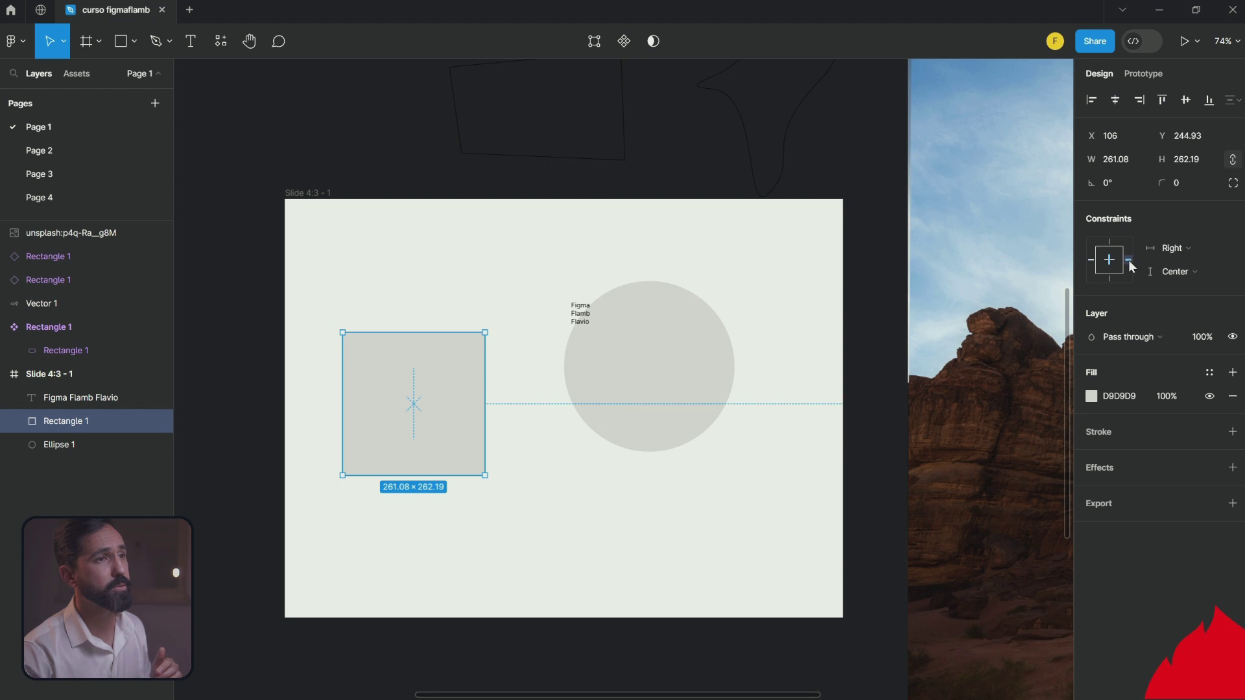
left_click(288, 420)
left_click(303, 211)
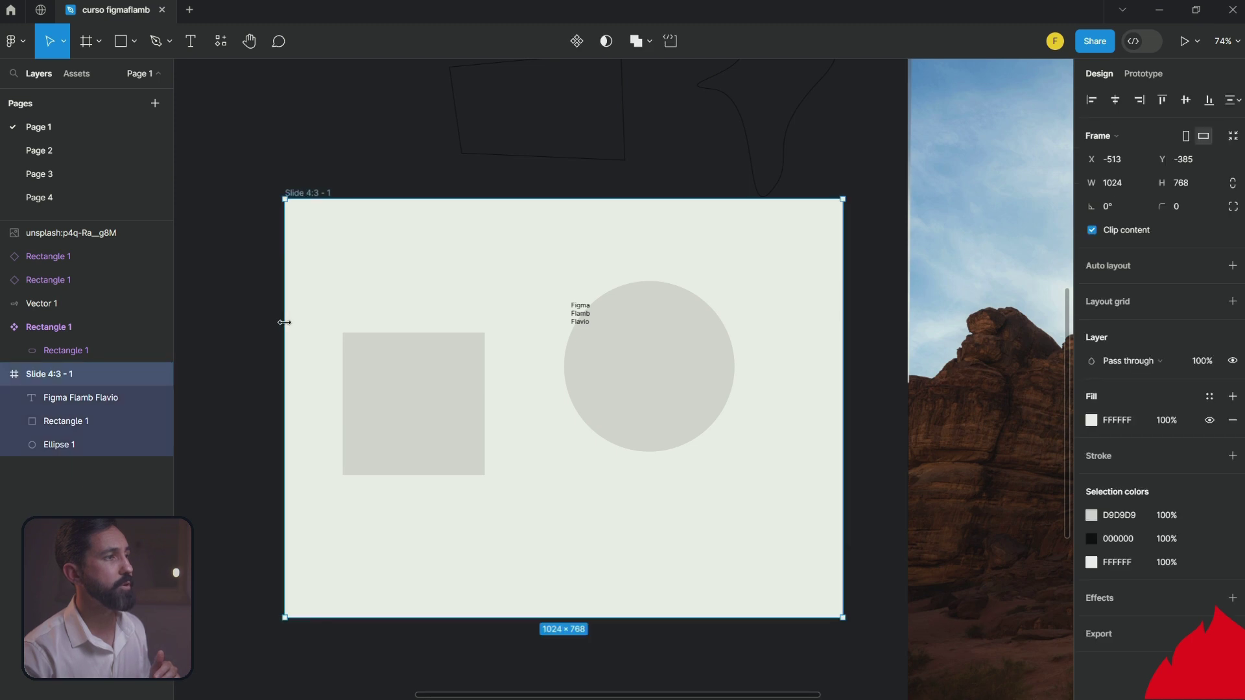
left_click_drag(284, 322, 321, 322)
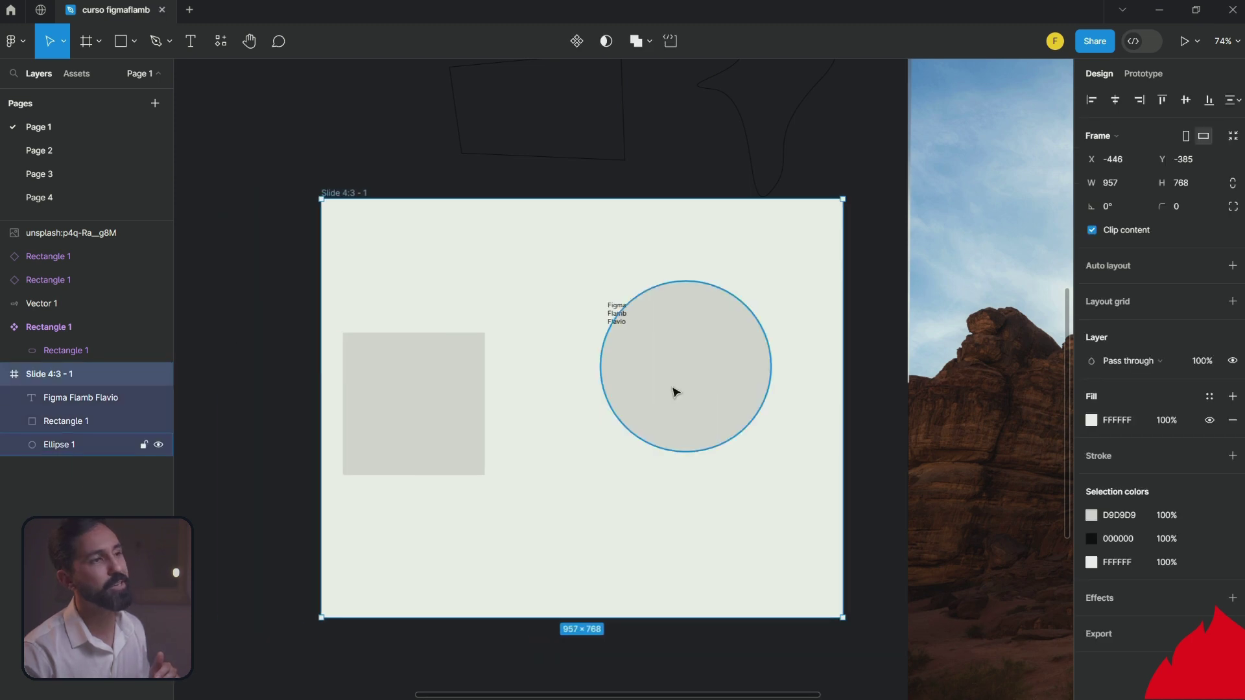
left_click(720, 382)
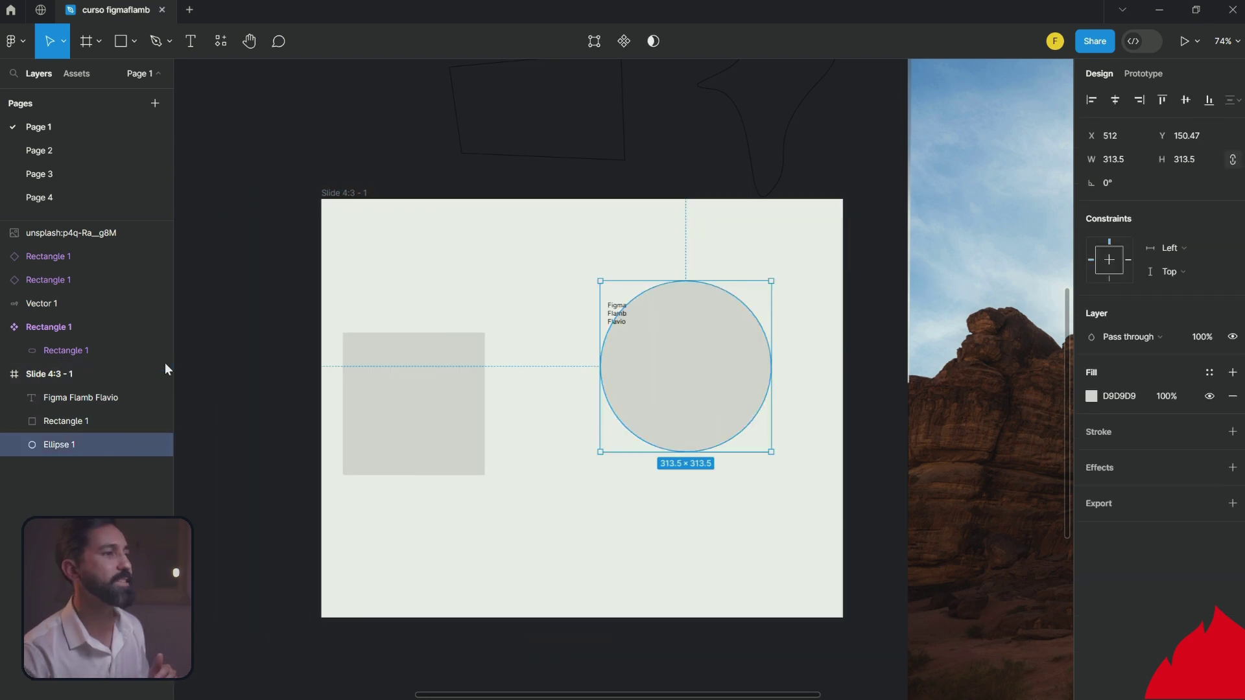
left_click(439, 386)
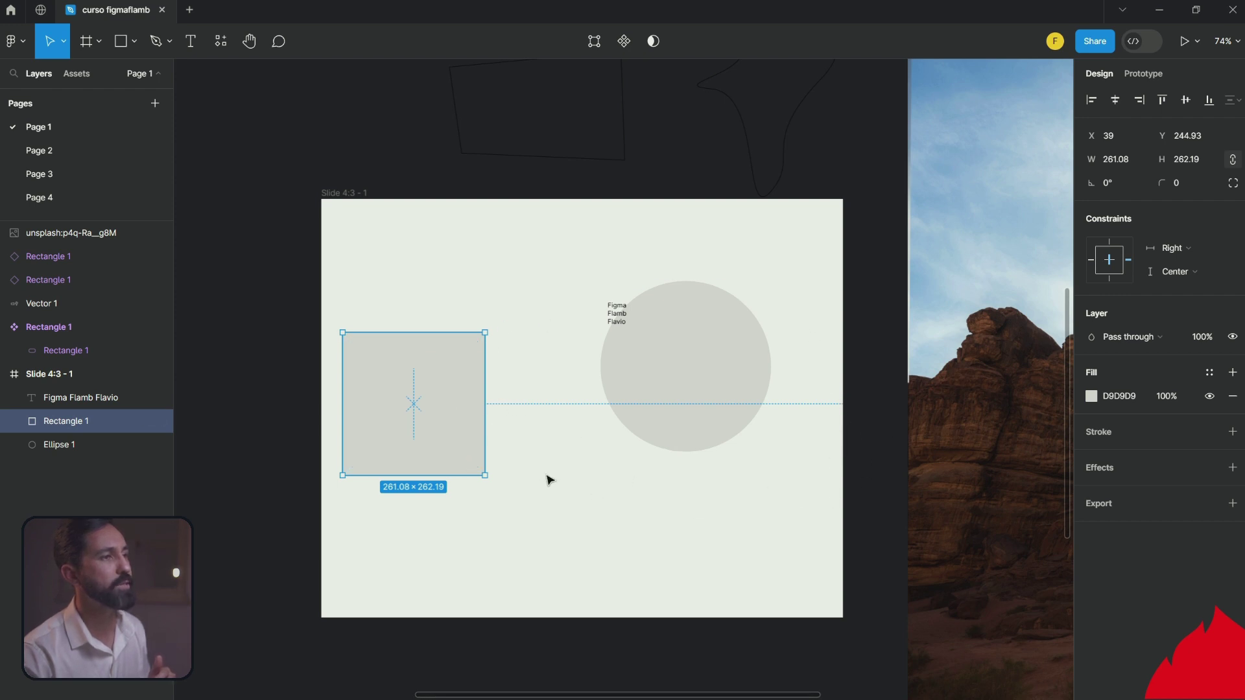
left_click(357, 194)
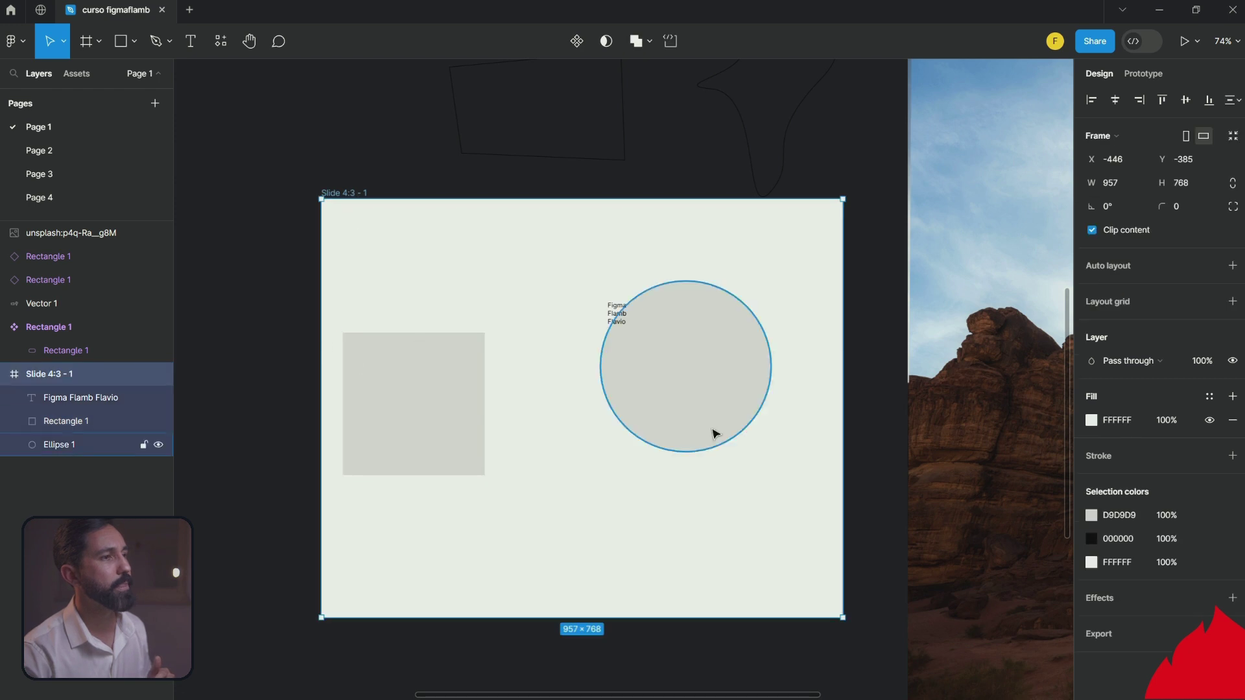
left_click_drag(840, 410, 630, 445)
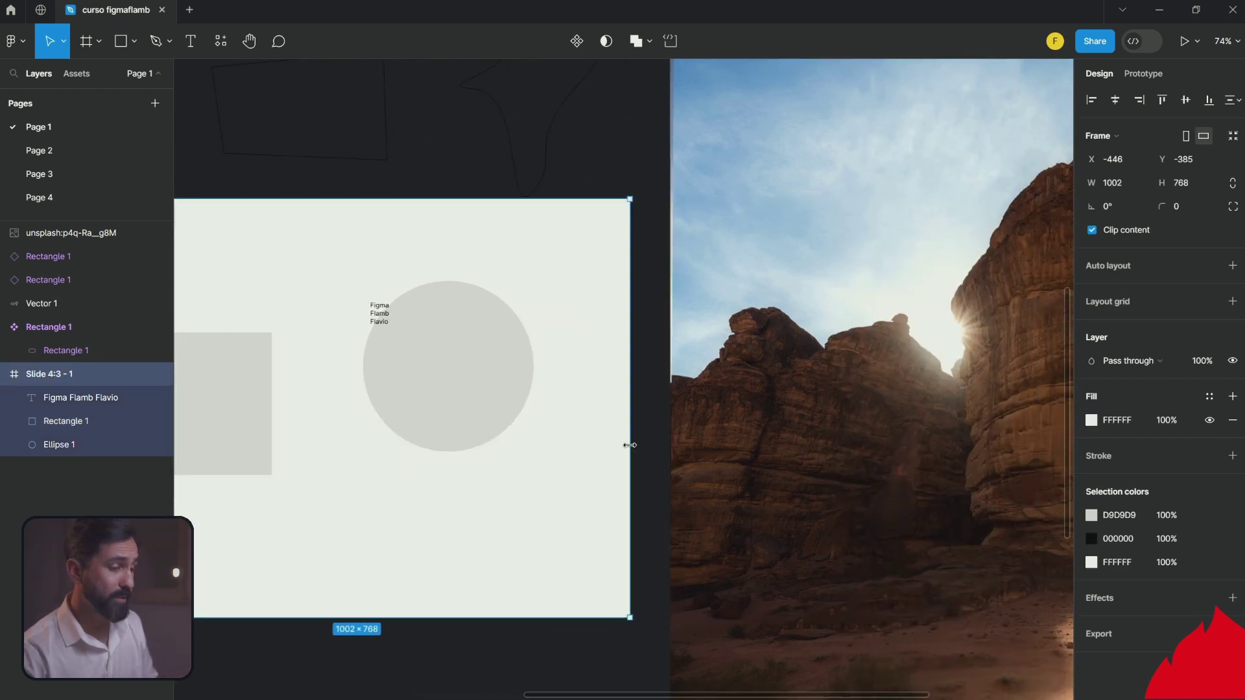
key("ctrl+z")
scroll(591, 430, "down", 5)
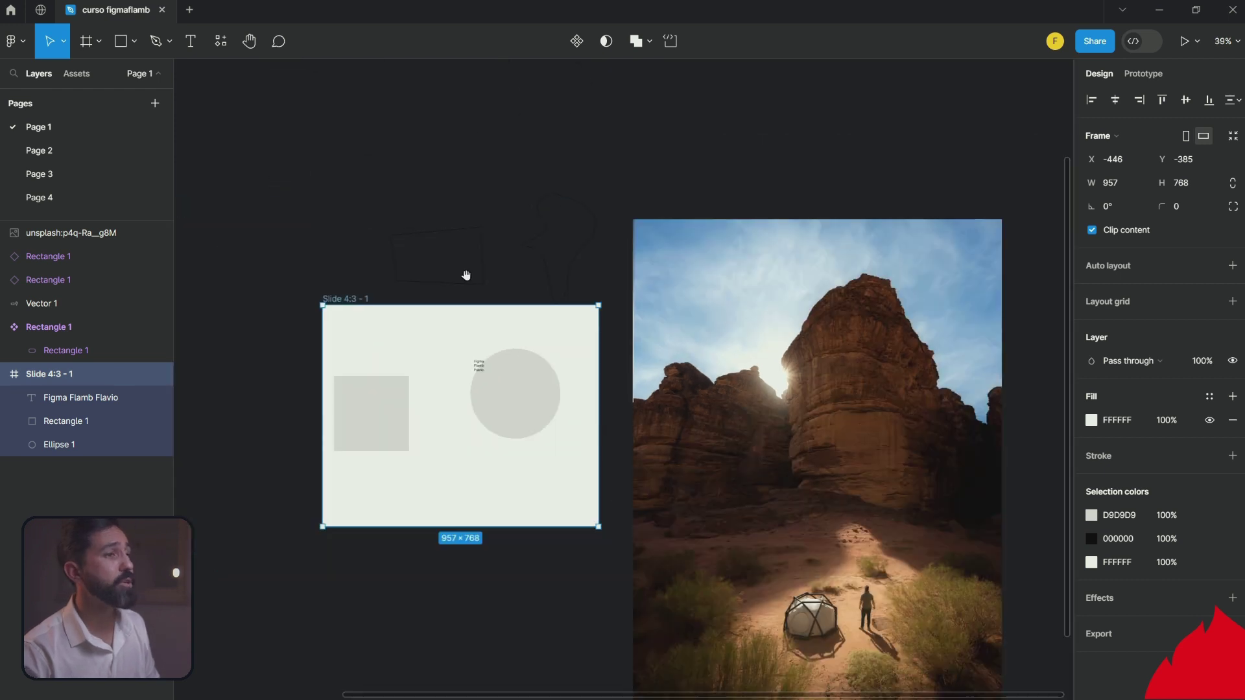
scroll(418, 391, "up", 5)
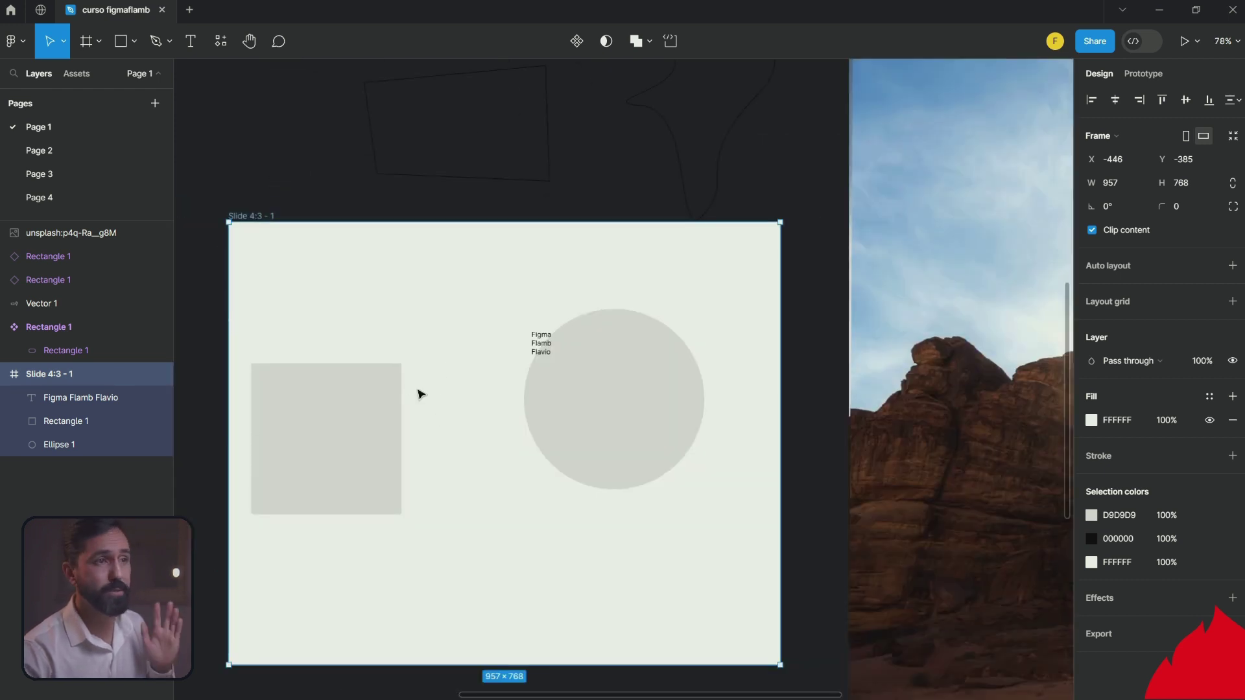
Step: Trial the square's visibility and 50% opacity, then move it onto the circle, above the text
left_click(326, 439)
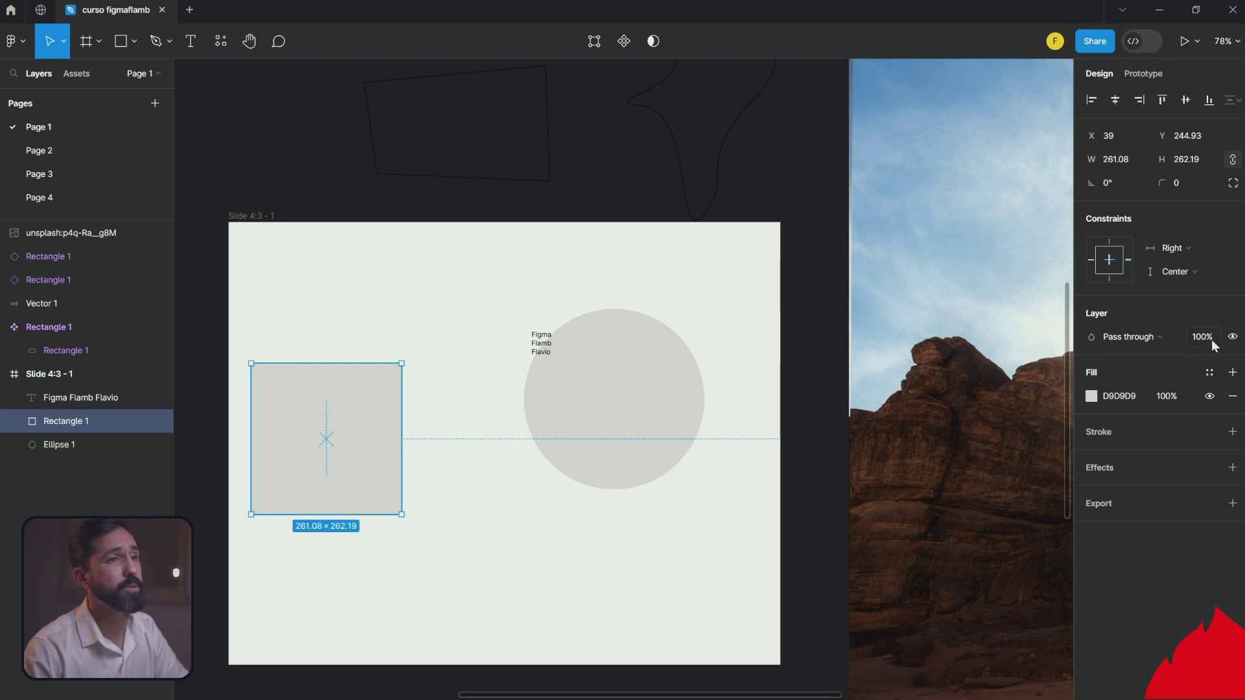
left_click(1232, 337)
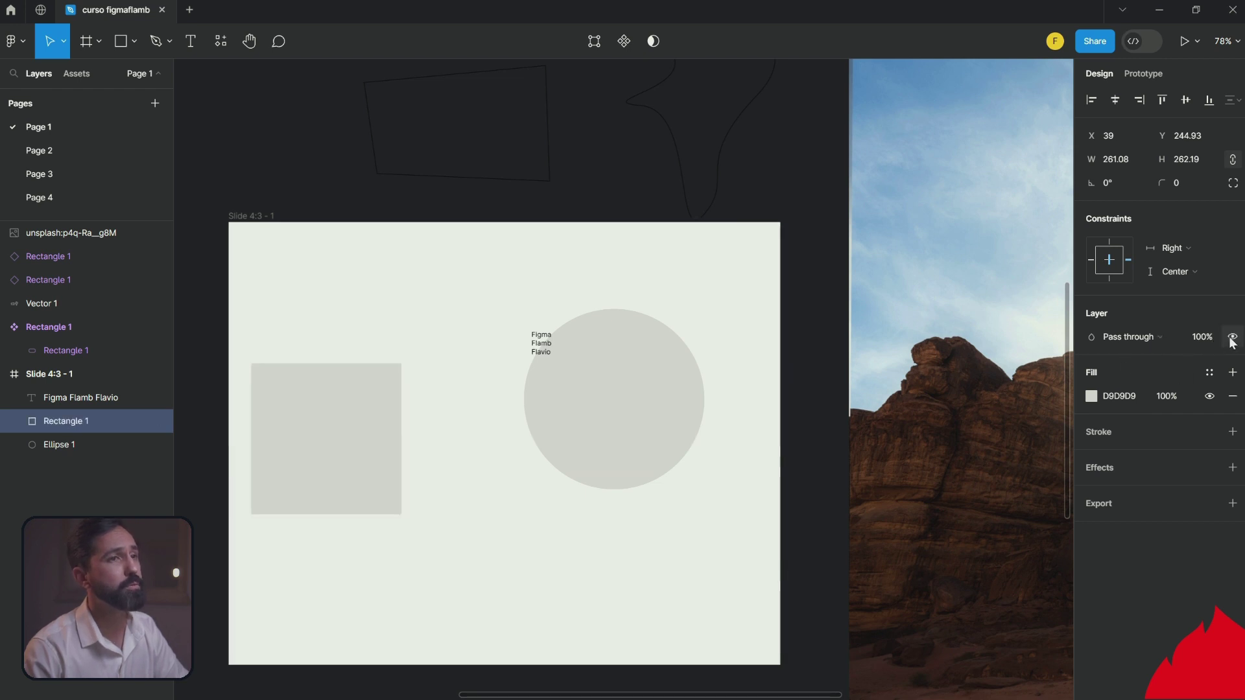
left_click(1232, 337)
left_click(1202, 337)
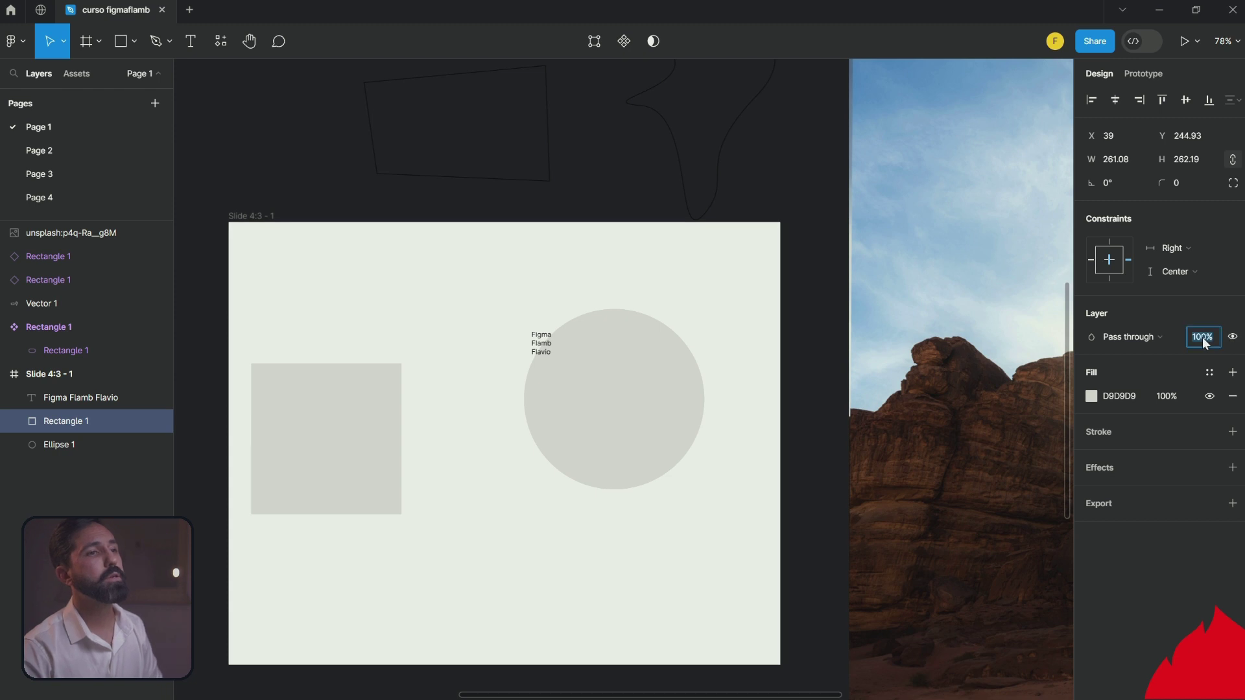
type("50")
key("Return")
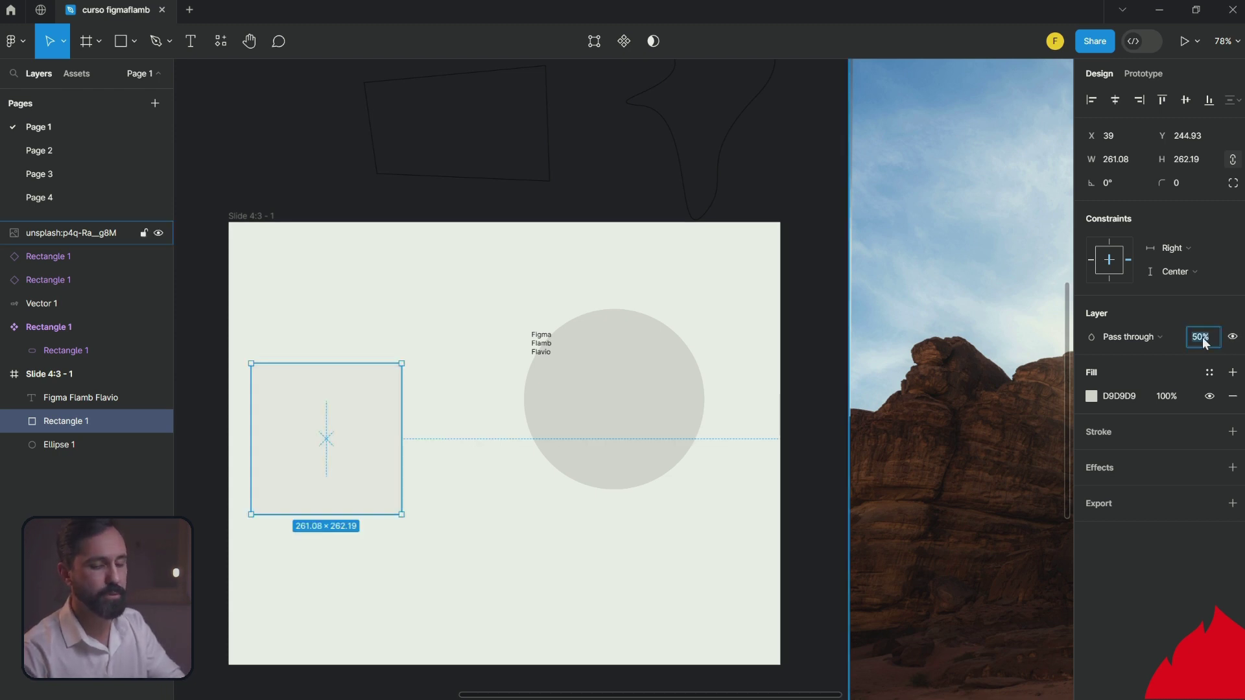
key("ctrl+z")
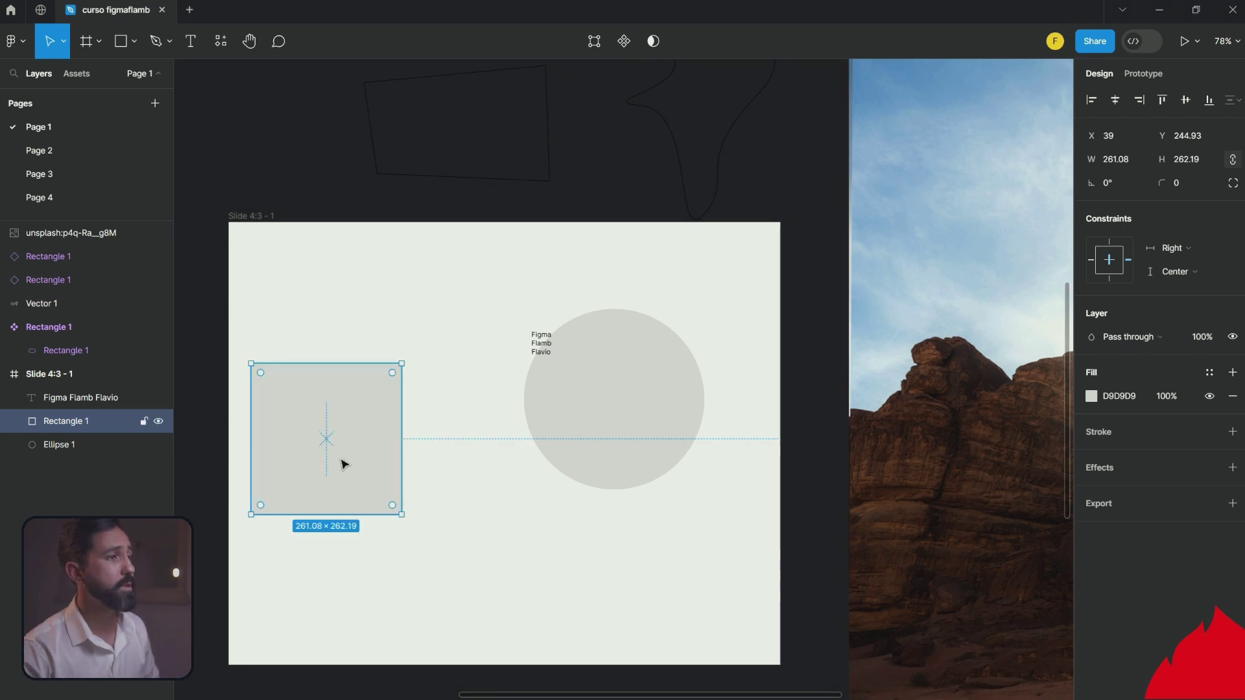
left_click_drag(342, 429, 519, 441)
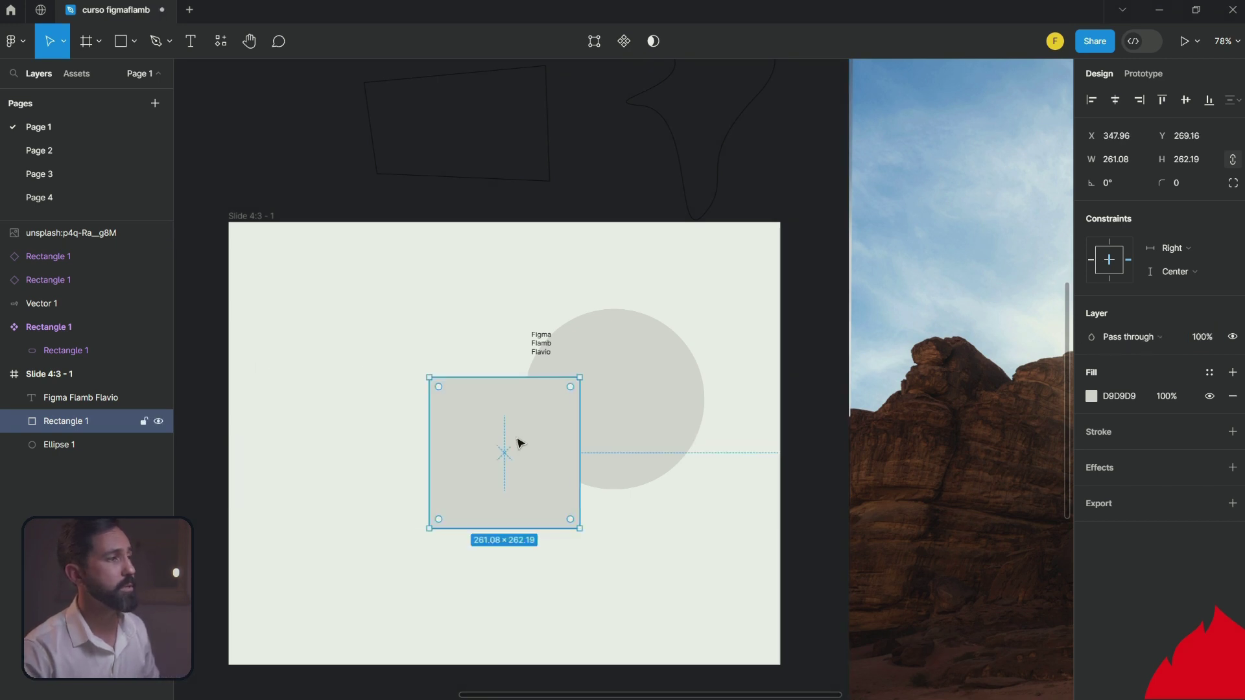
key("ctrl+]")
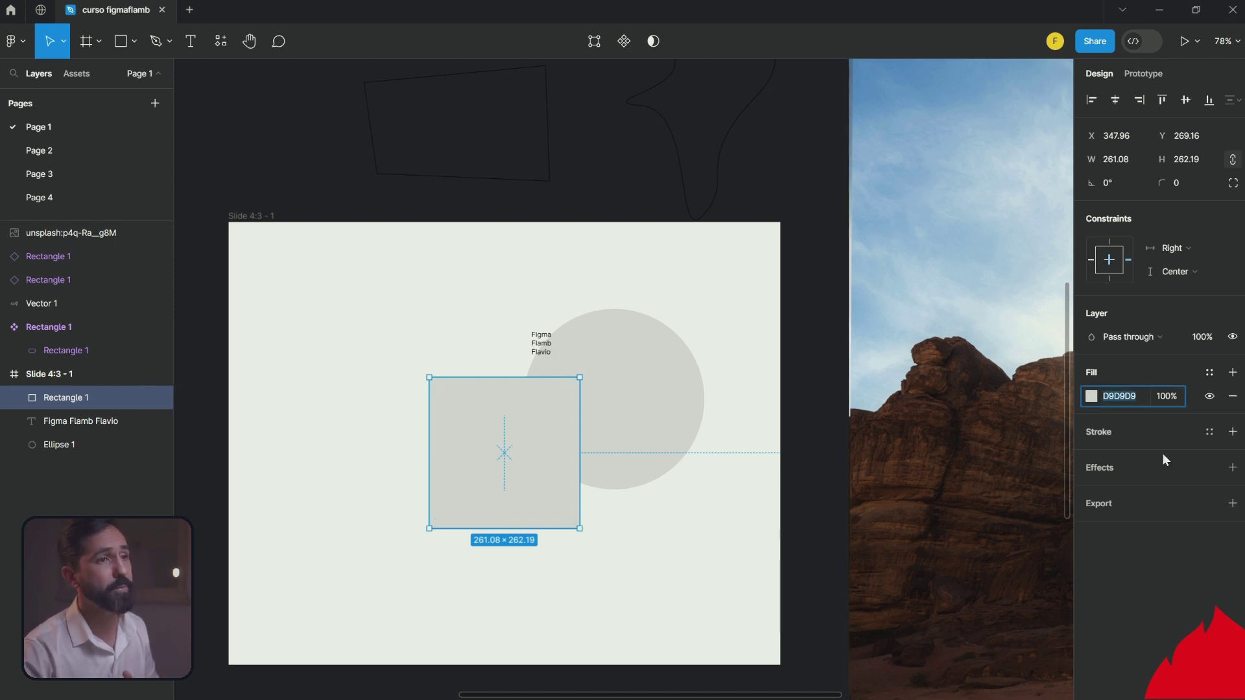
Step: Fill the square solid red FF0404 at 100% opacity
left_click(1093, 396)
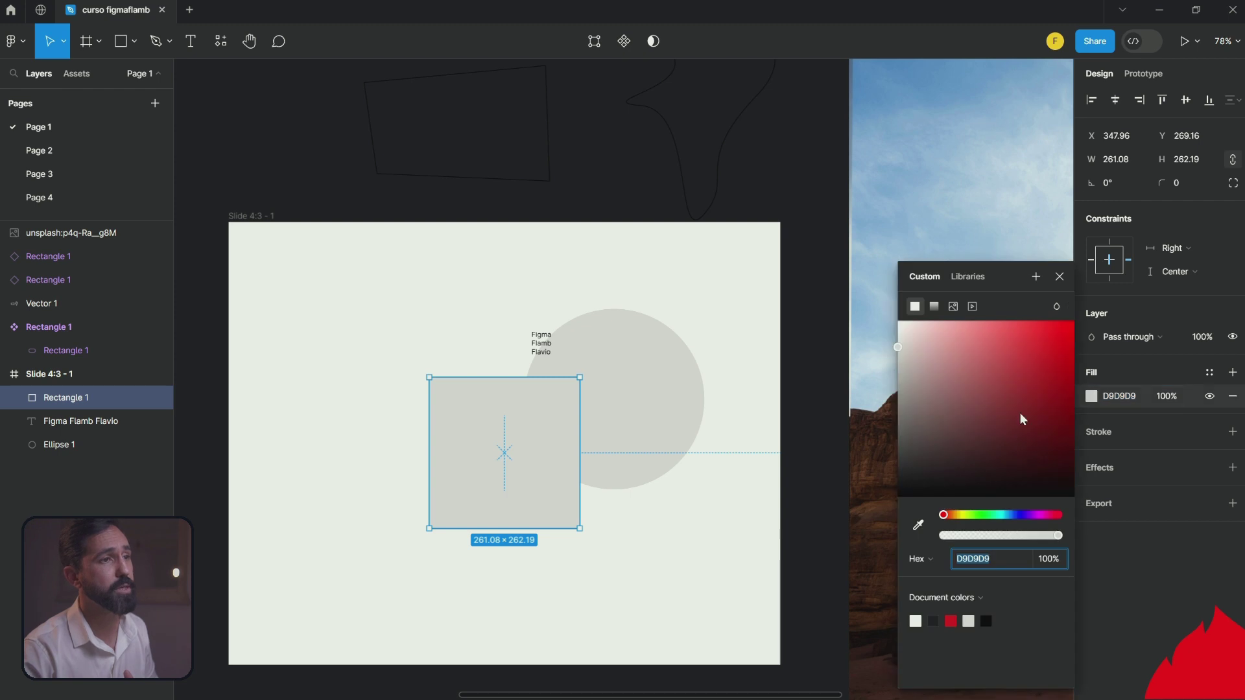
left_click_drag(1022, 420, 1072, 322)
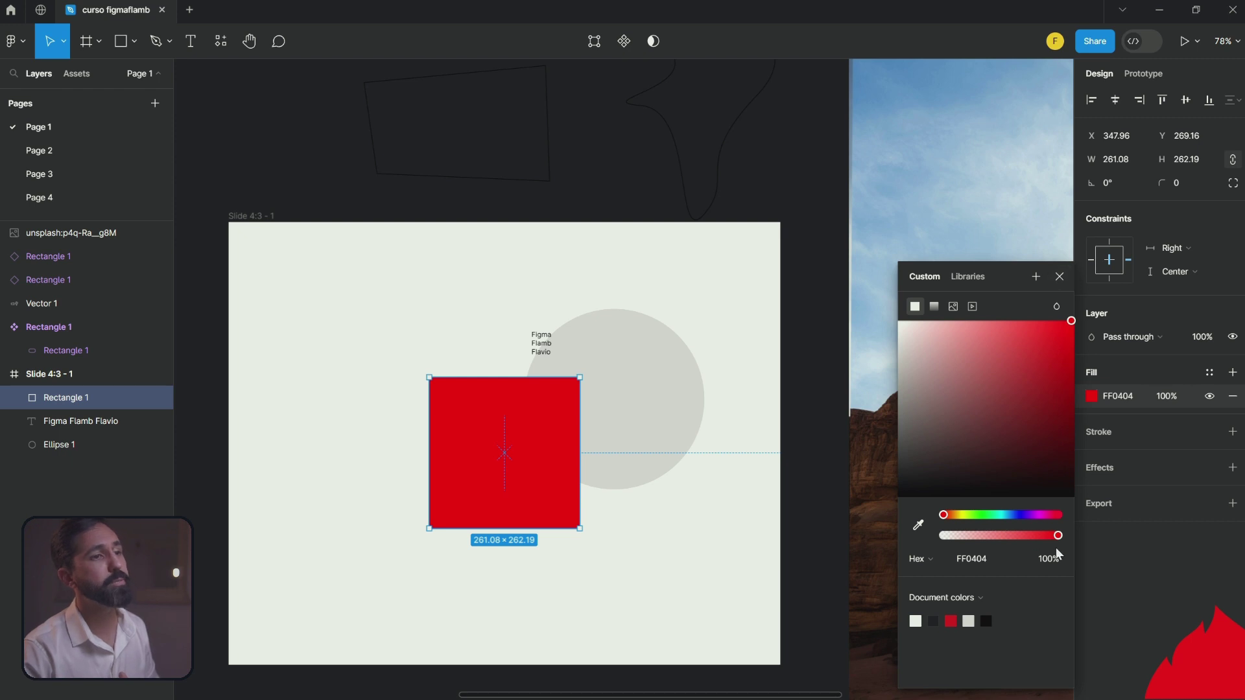
left_click_drag(1057, 537, 1064, 526)
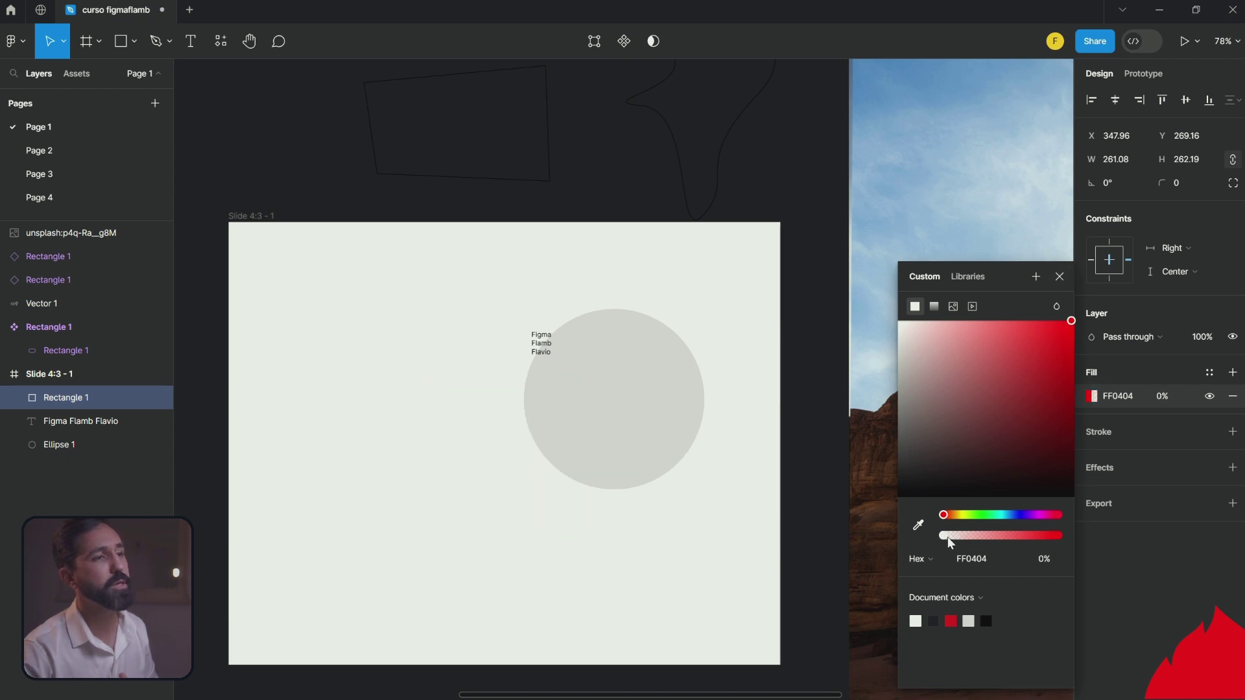
left_click(1059, 276)
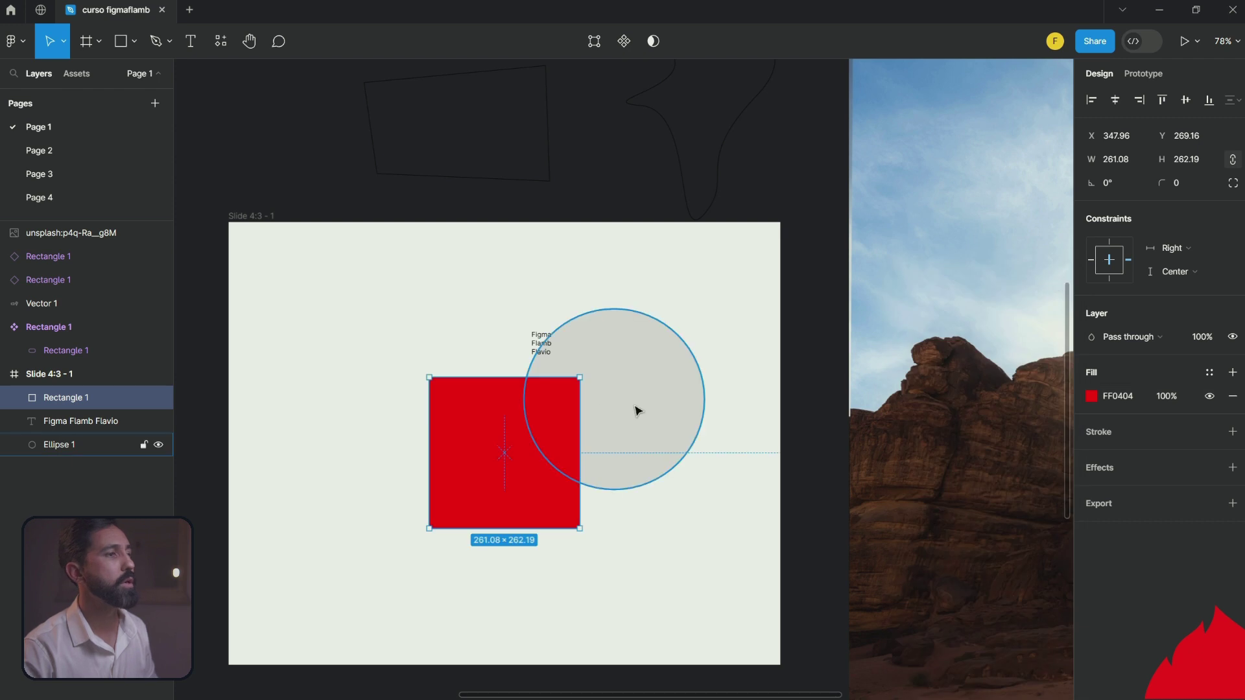
left_click(1131, 336)
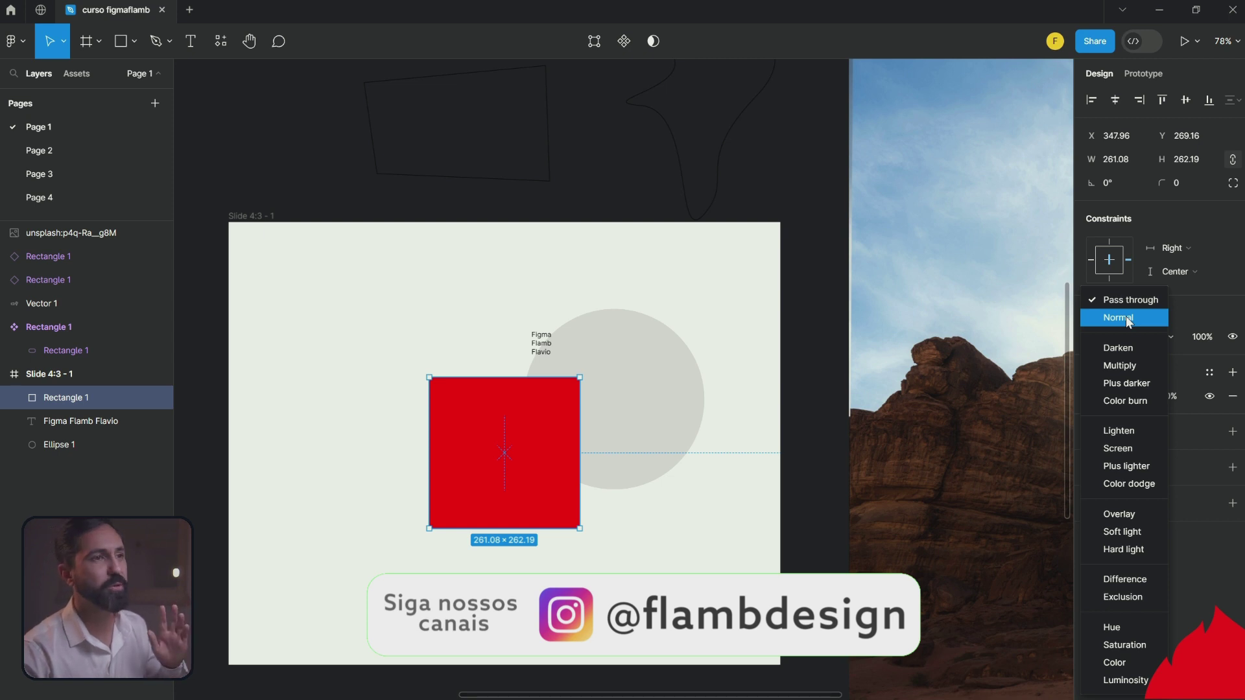
left_click(1127, 318)
left_click(1126, 341)
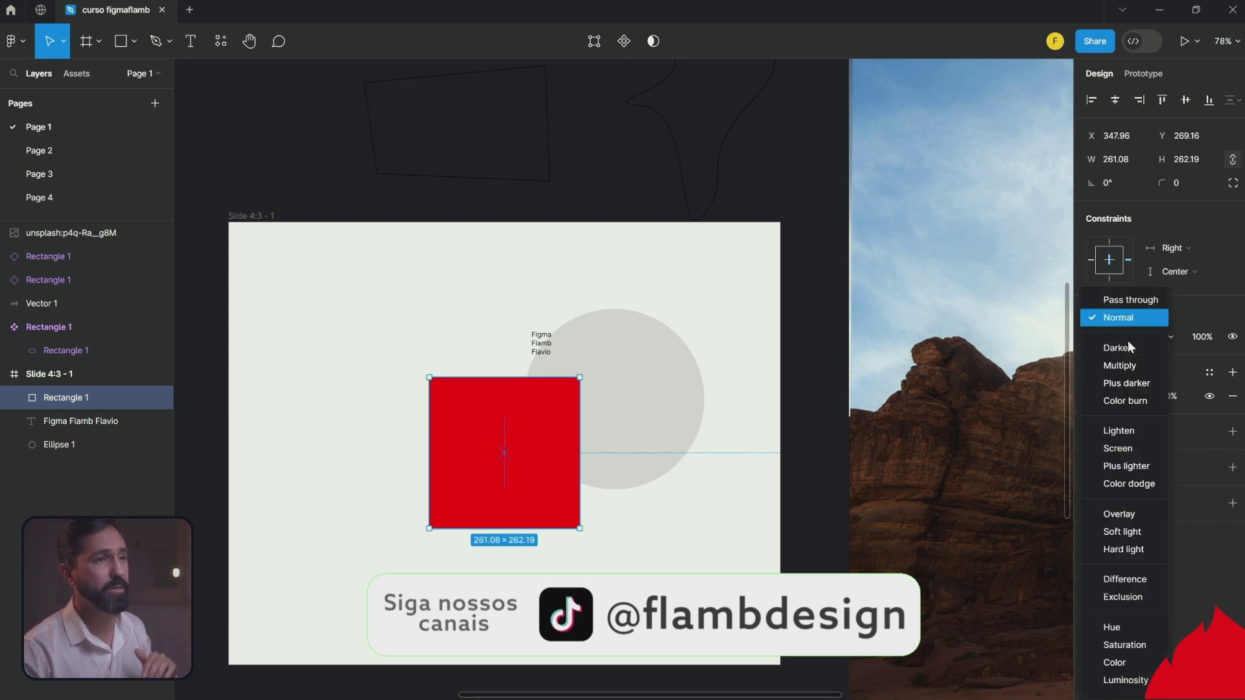
left_click(1123, 348)
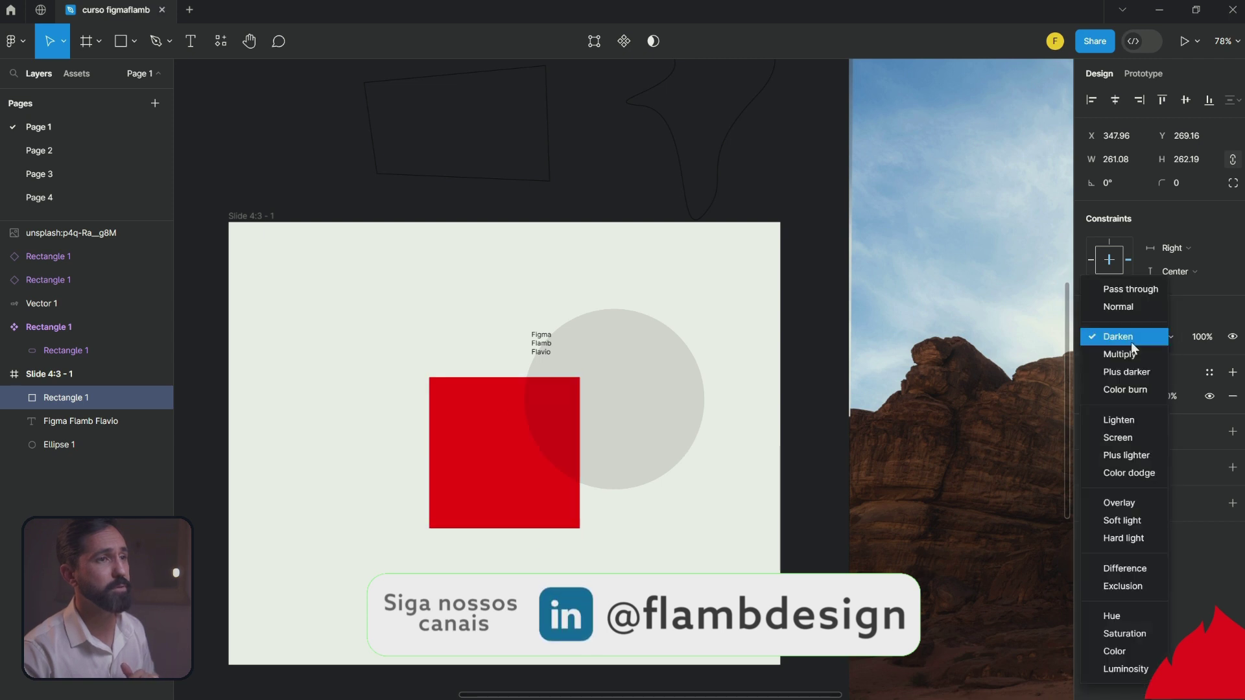
left_click(1130, 355)
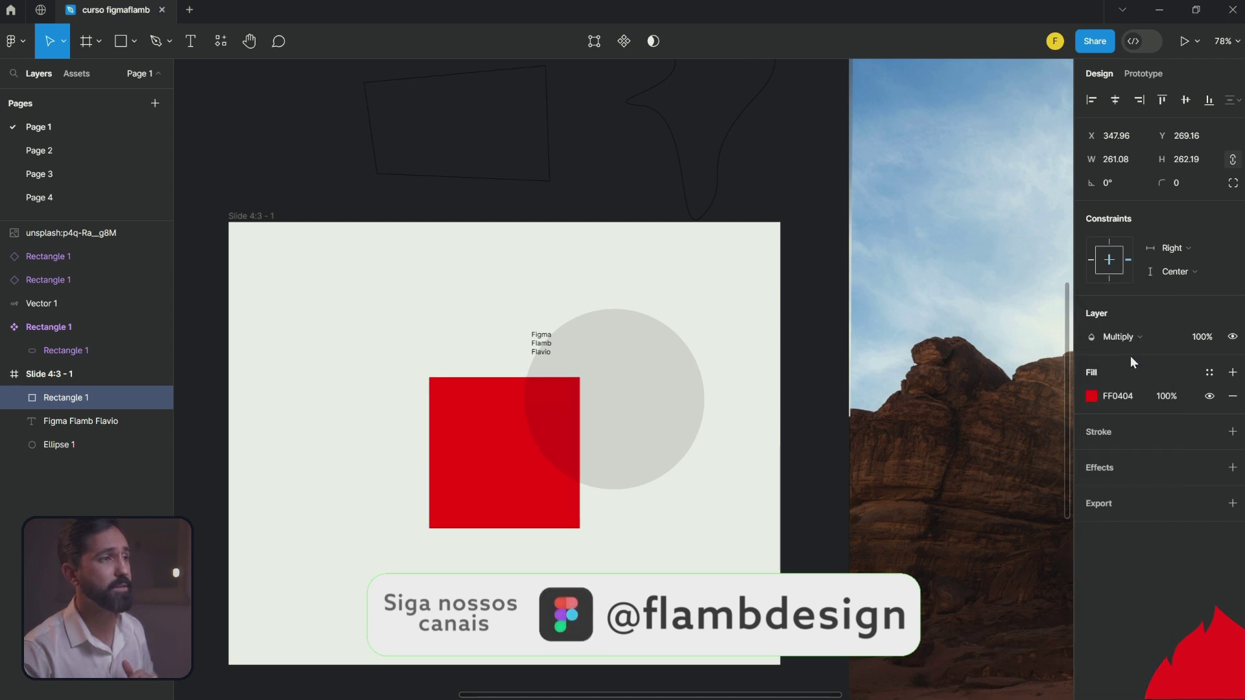
left_click(1134, 354)
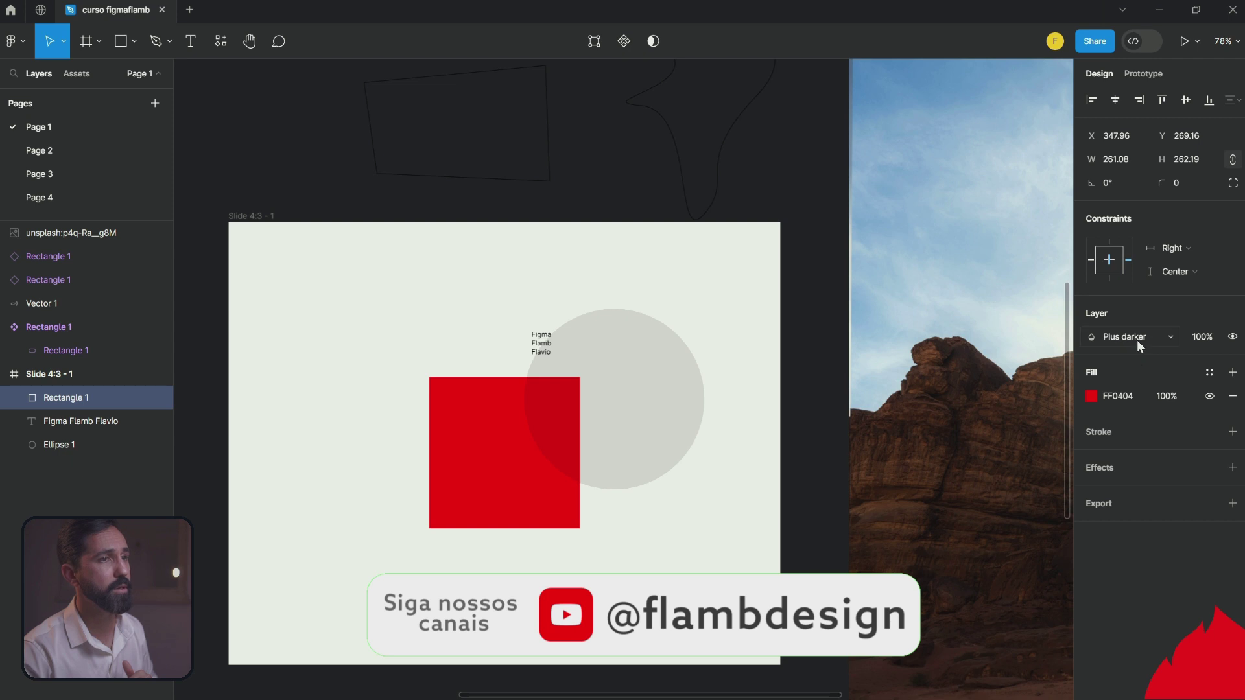
left_click(1137, 339)
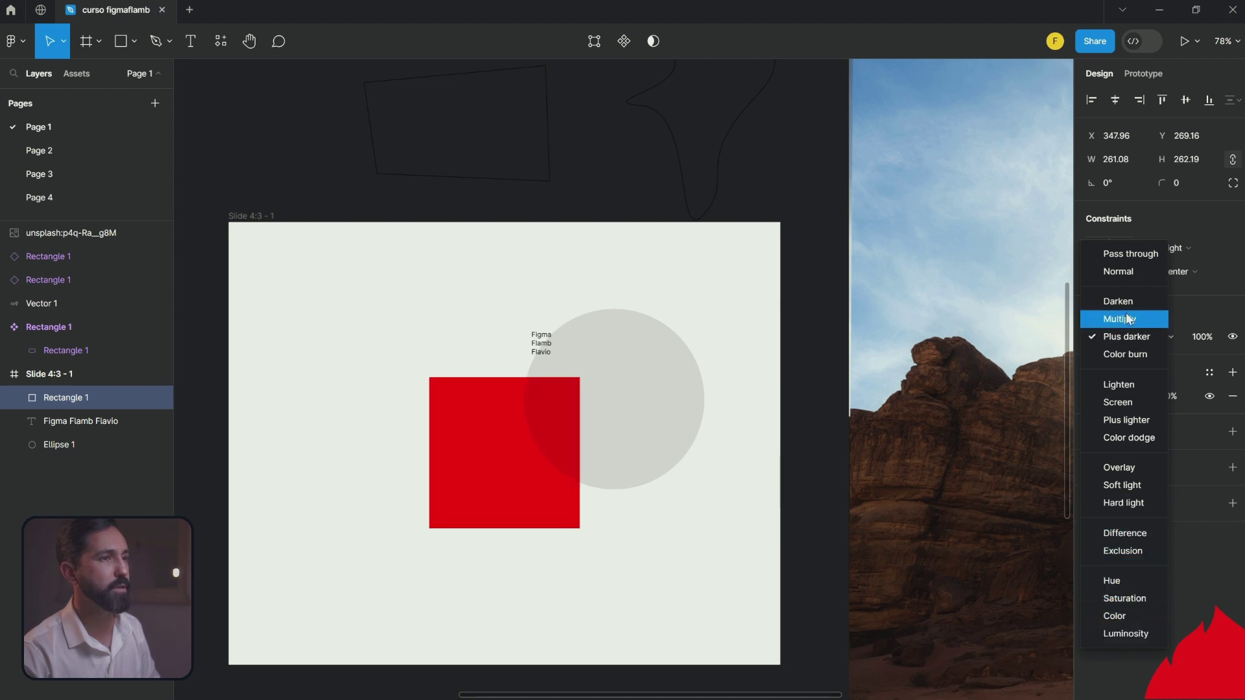
left_click(1126, 254)
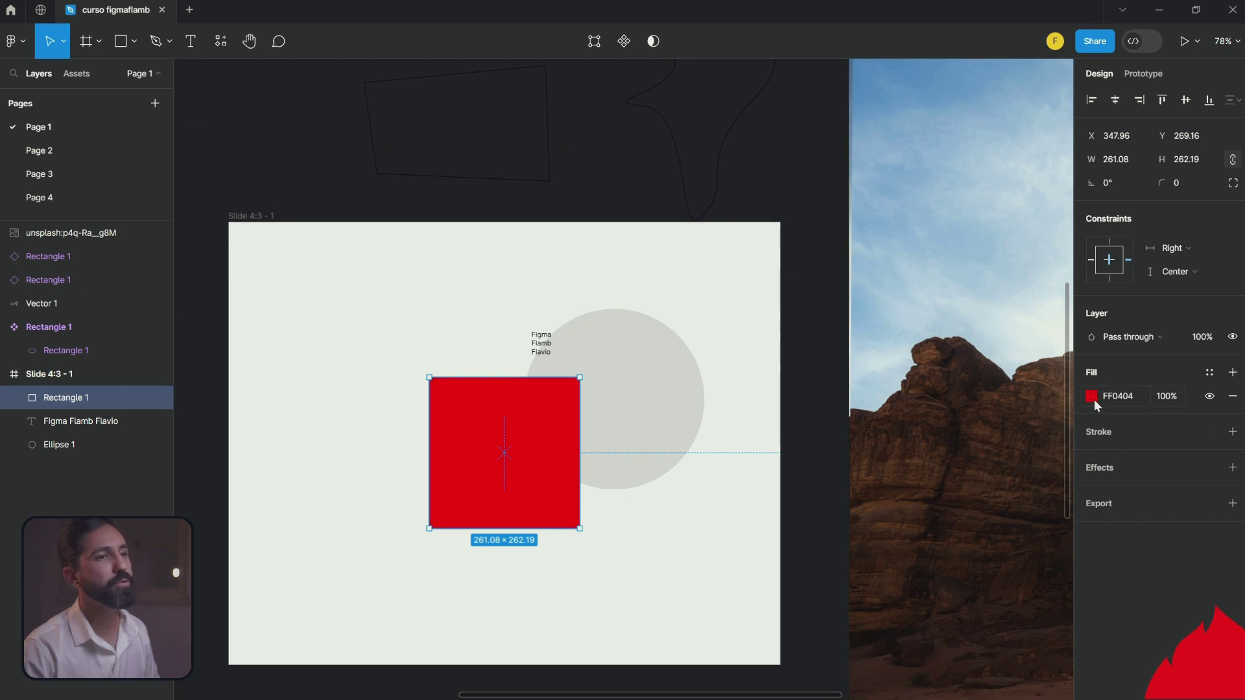
Step: Move the red square up-left and give it a black stroke, weight 32, Center position
left_click(495, 438)
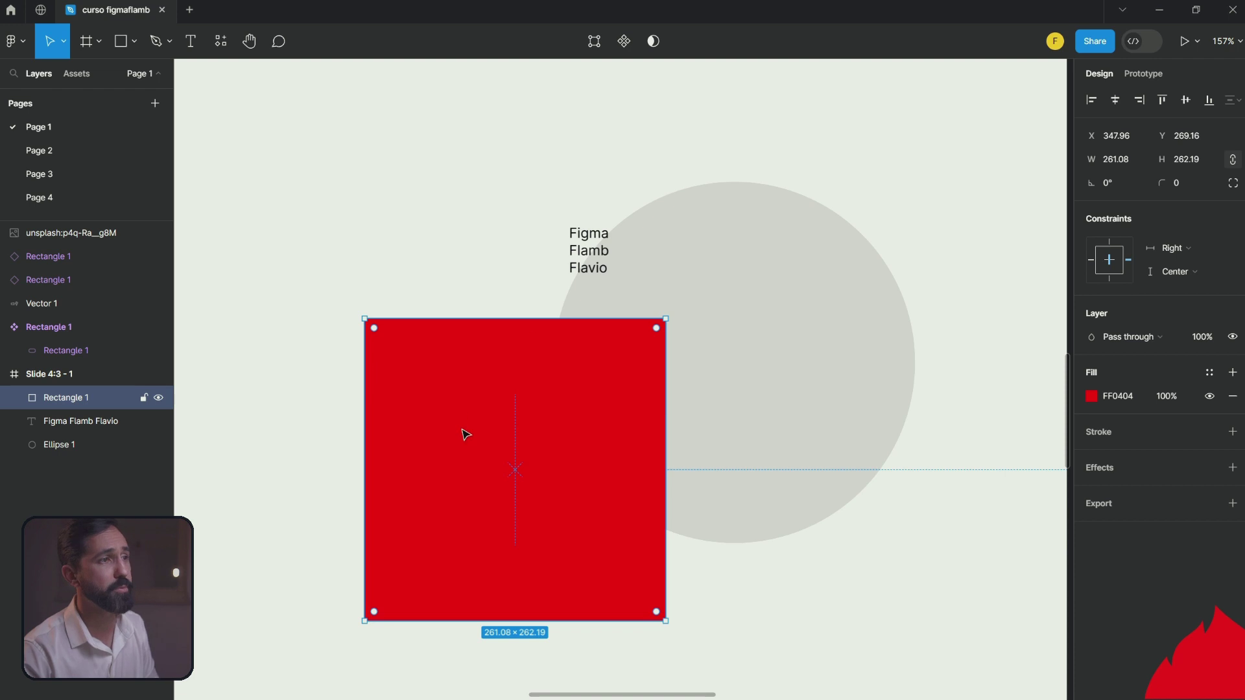
mouse_move(464, 433)
left_mouse_down()
mouse_move(361, 365)
mouse_move(607, 381)
left_mouse_up()
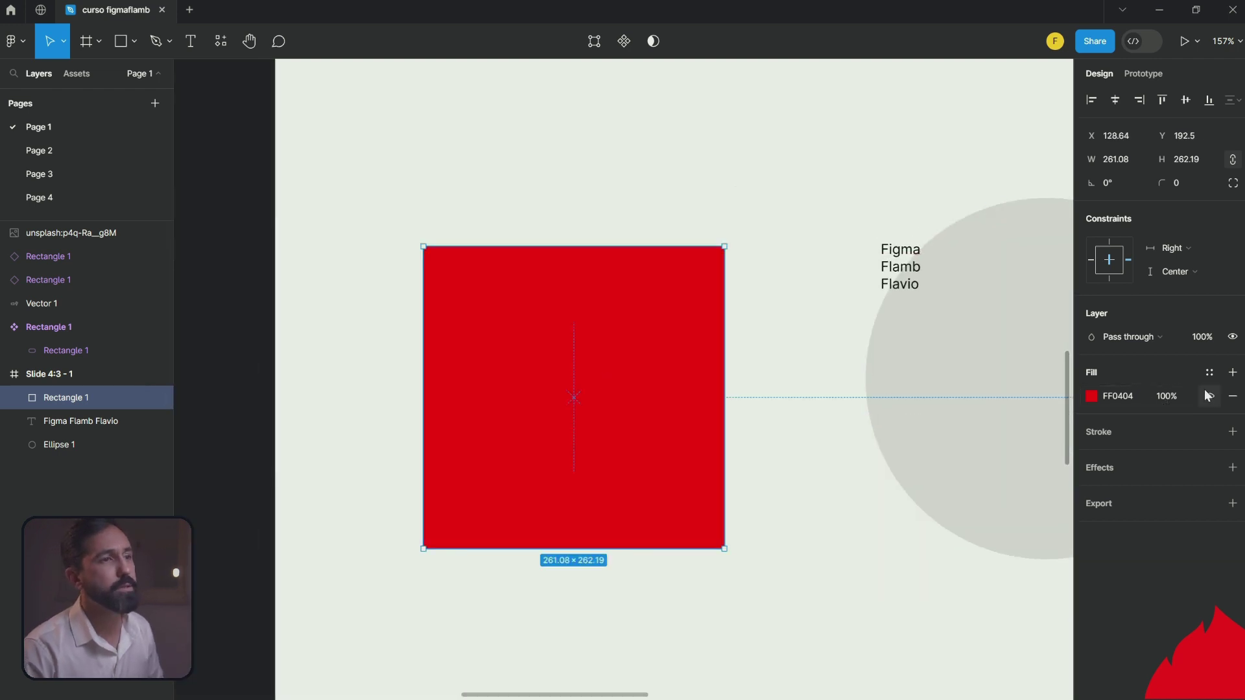
left_click(1232, 432)
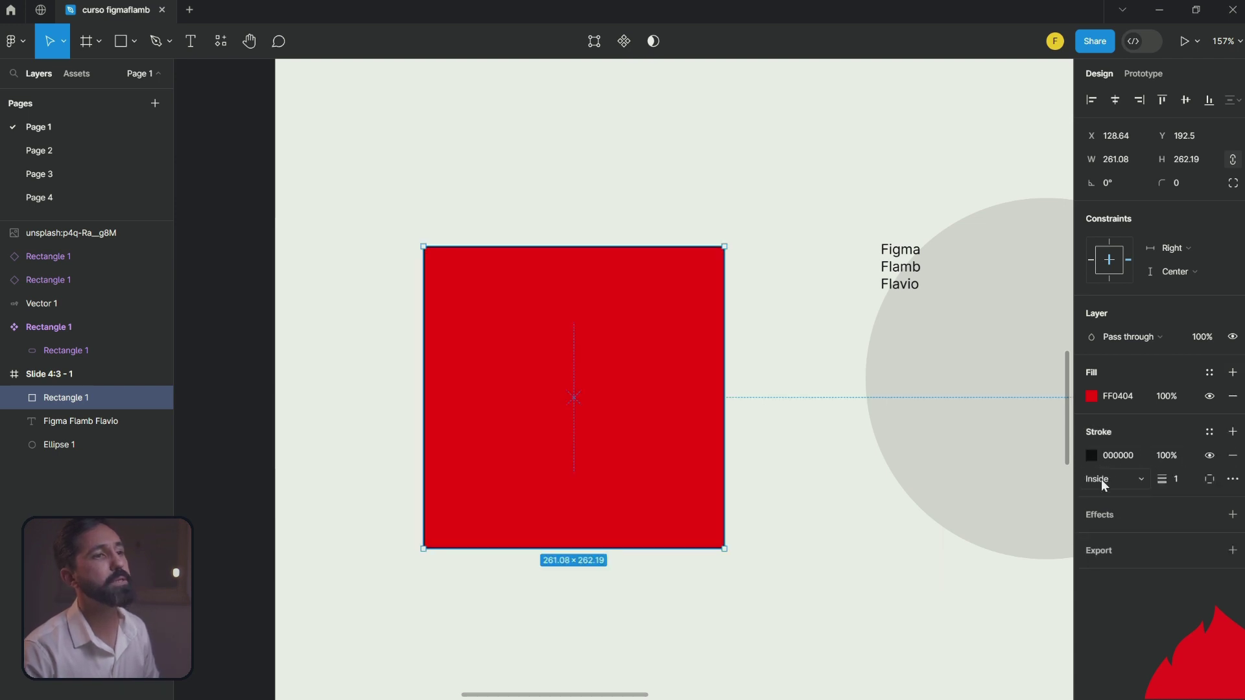
left_click_drag(1162, 479, 1207, 471)
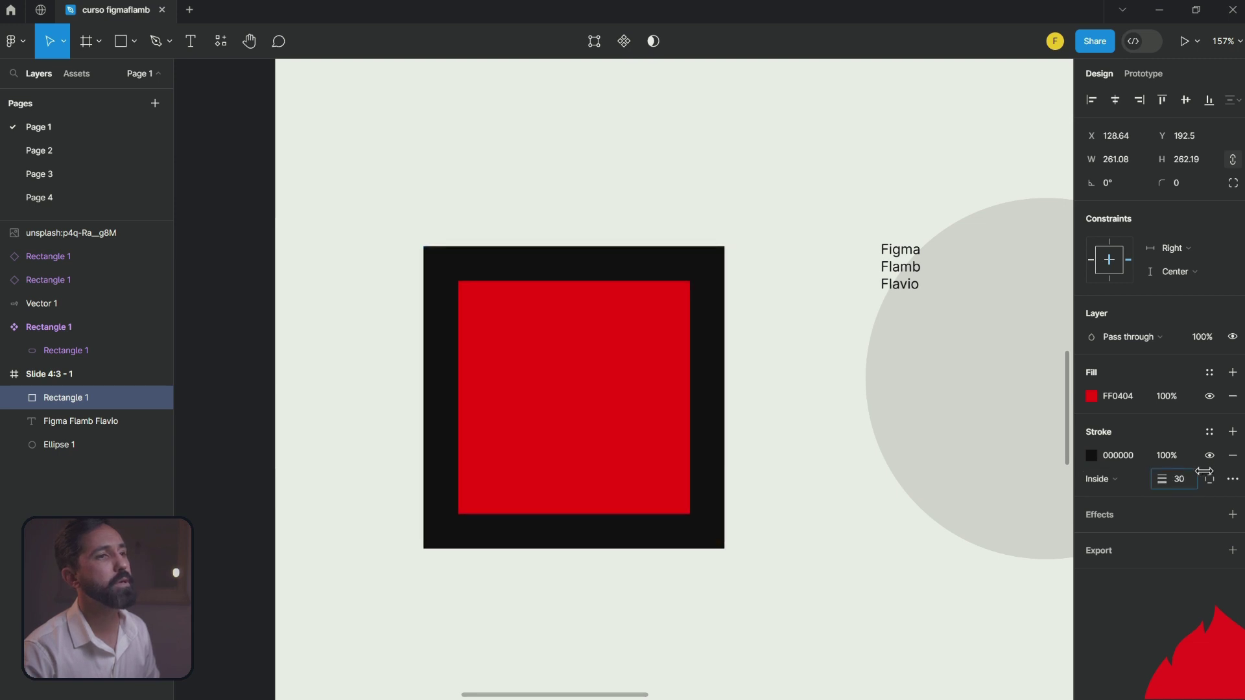
left_click(1098, 483)
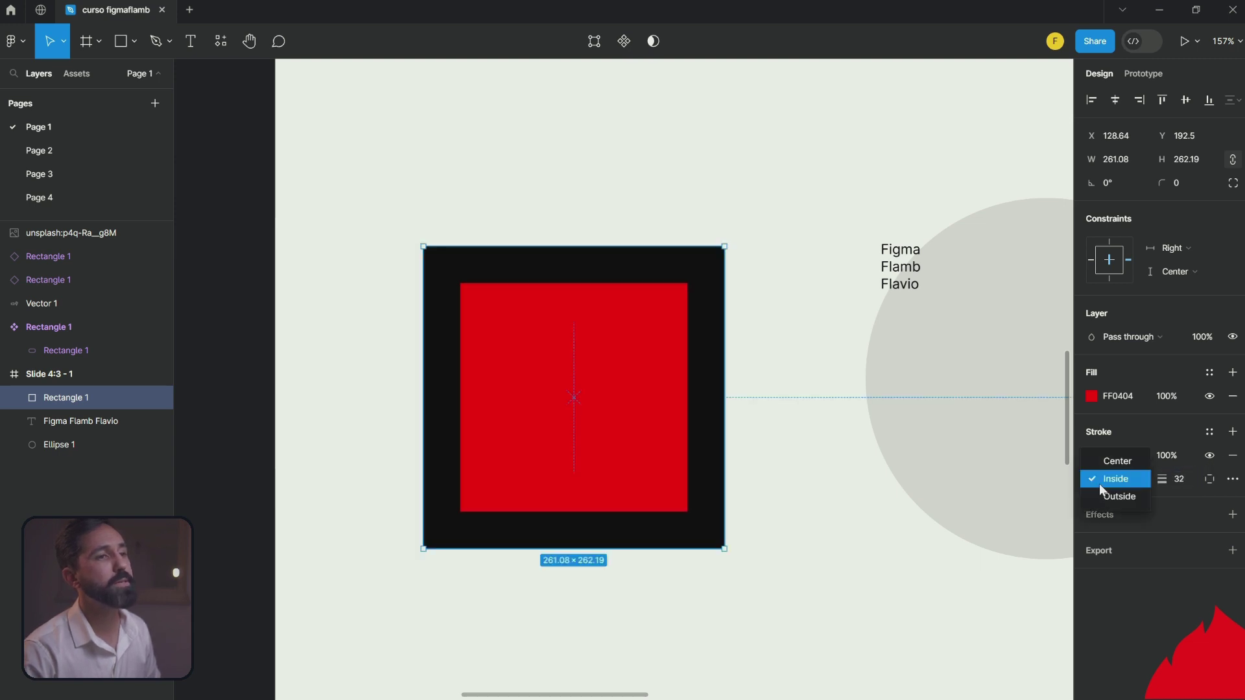
left_click(1111, 494)
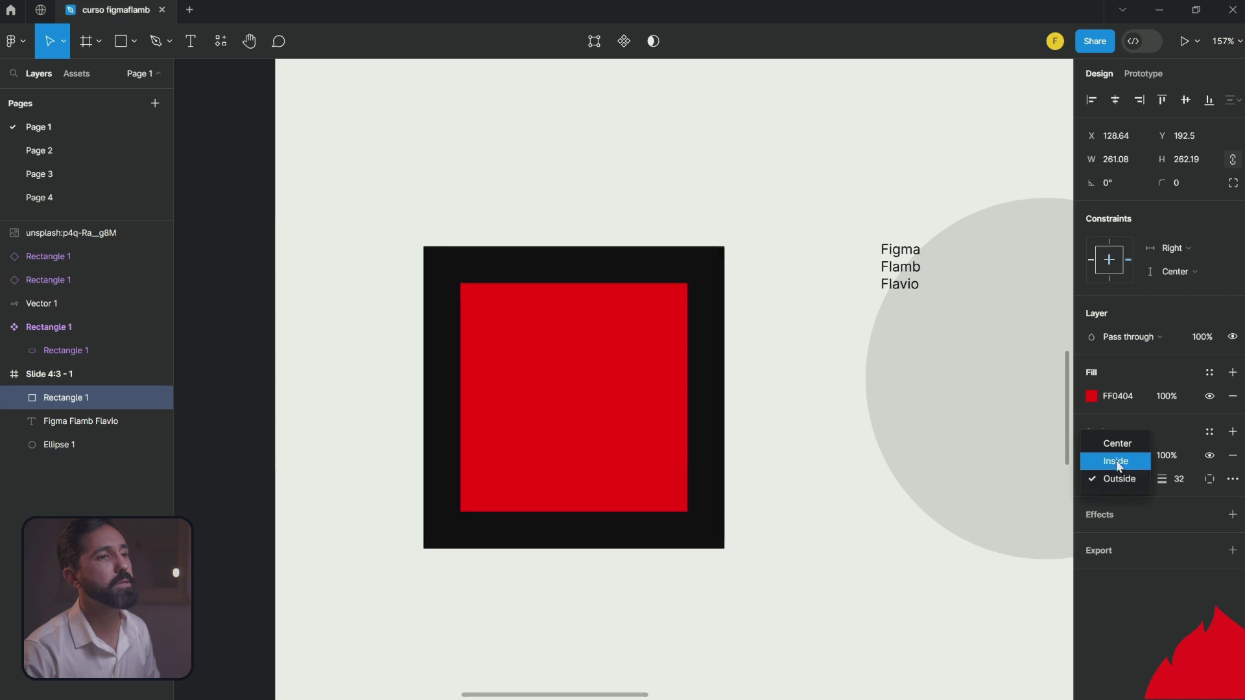
left_click(1116, 448)
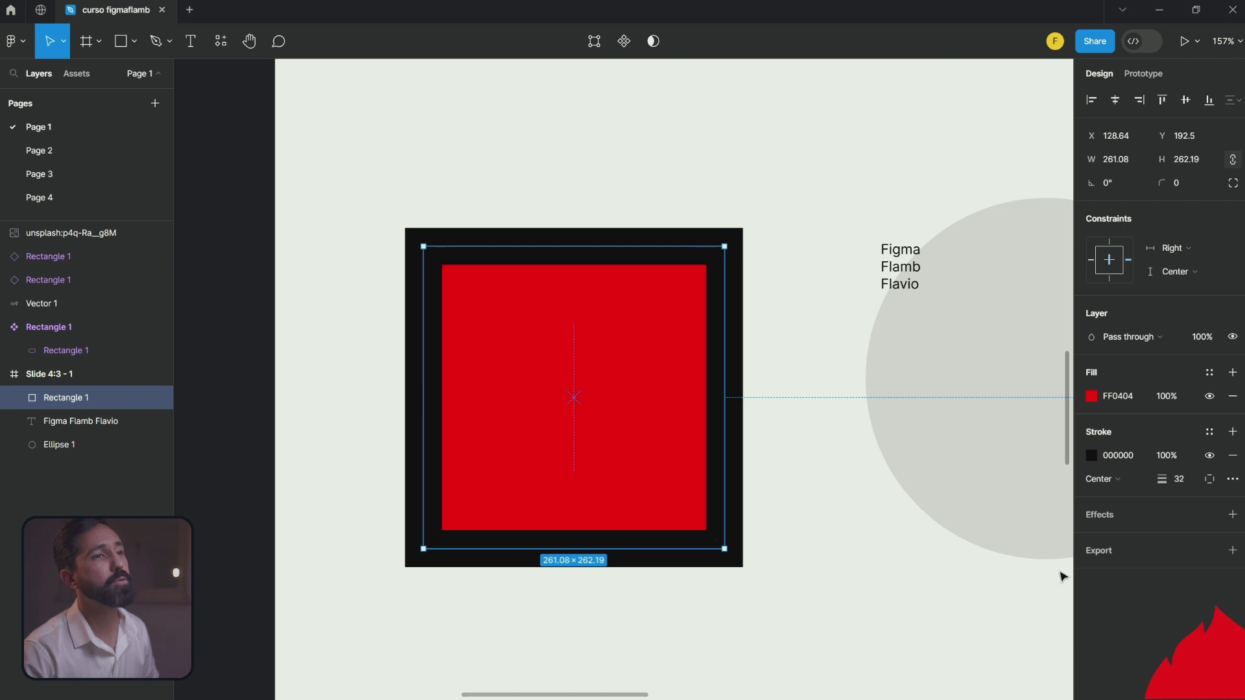
left_click(1208, 397)
left_click(1209, 397)
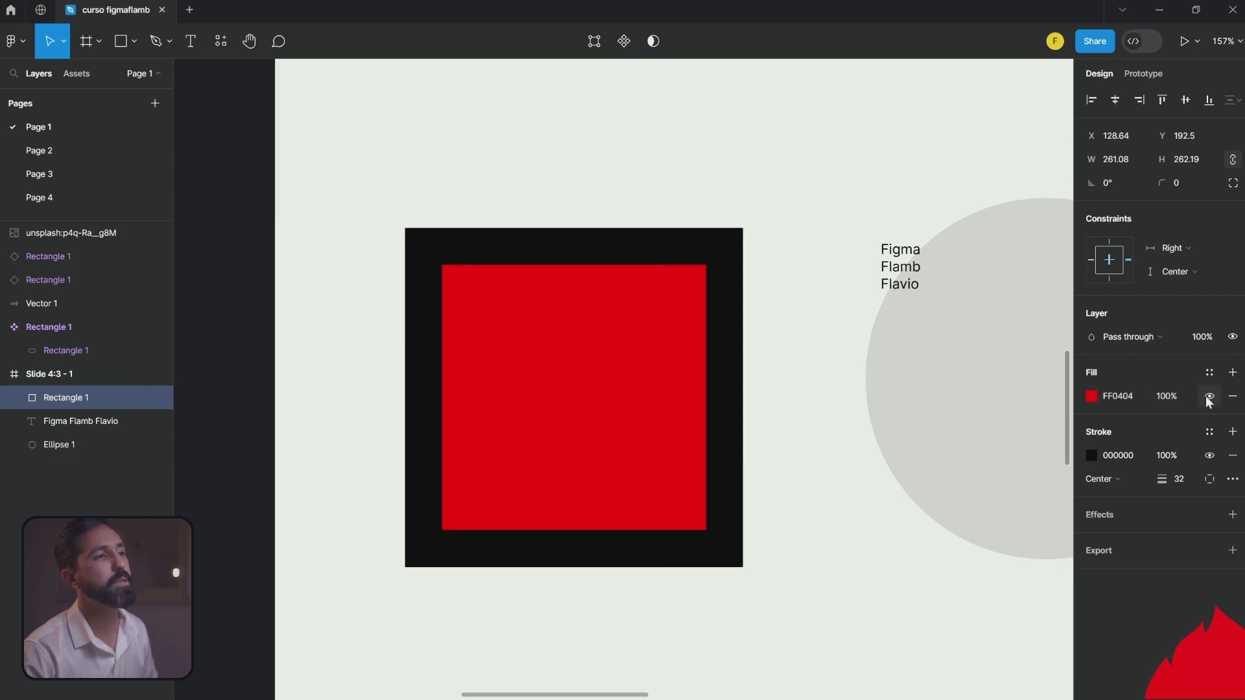
left_click(1209, 397)
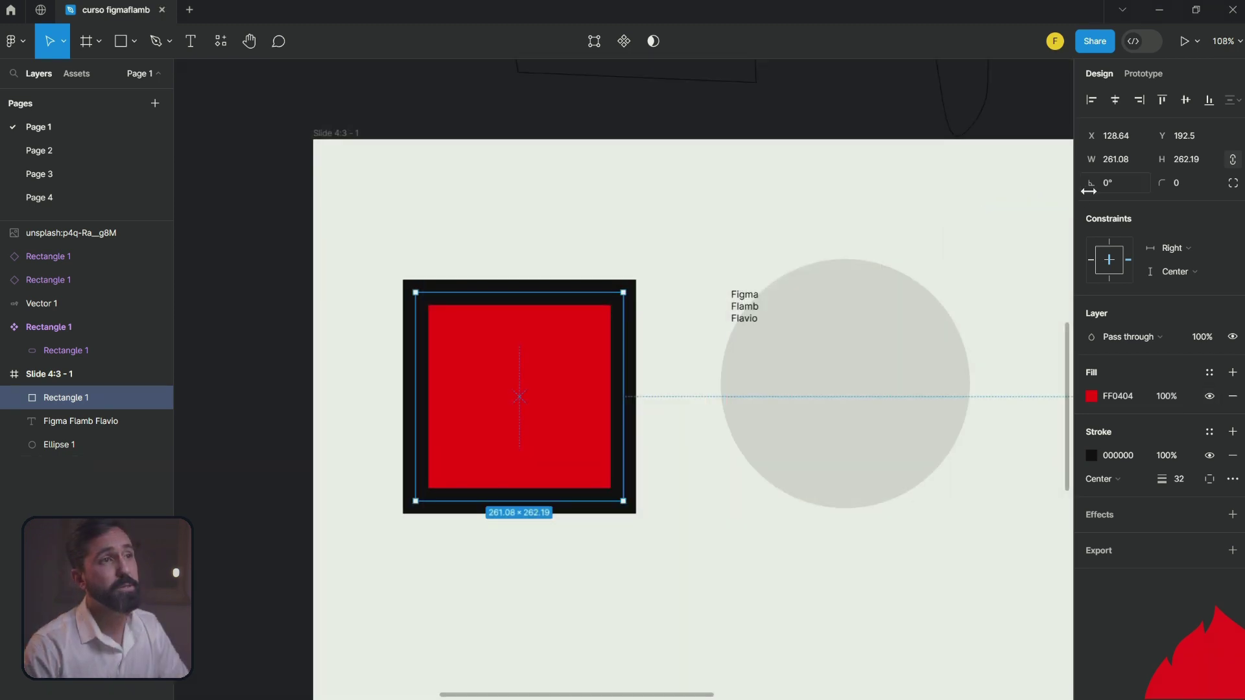
Step: Experiment with rotating the square via the rotation field and canvas handle
left_click_drag(1091, 183, 1088, 186)
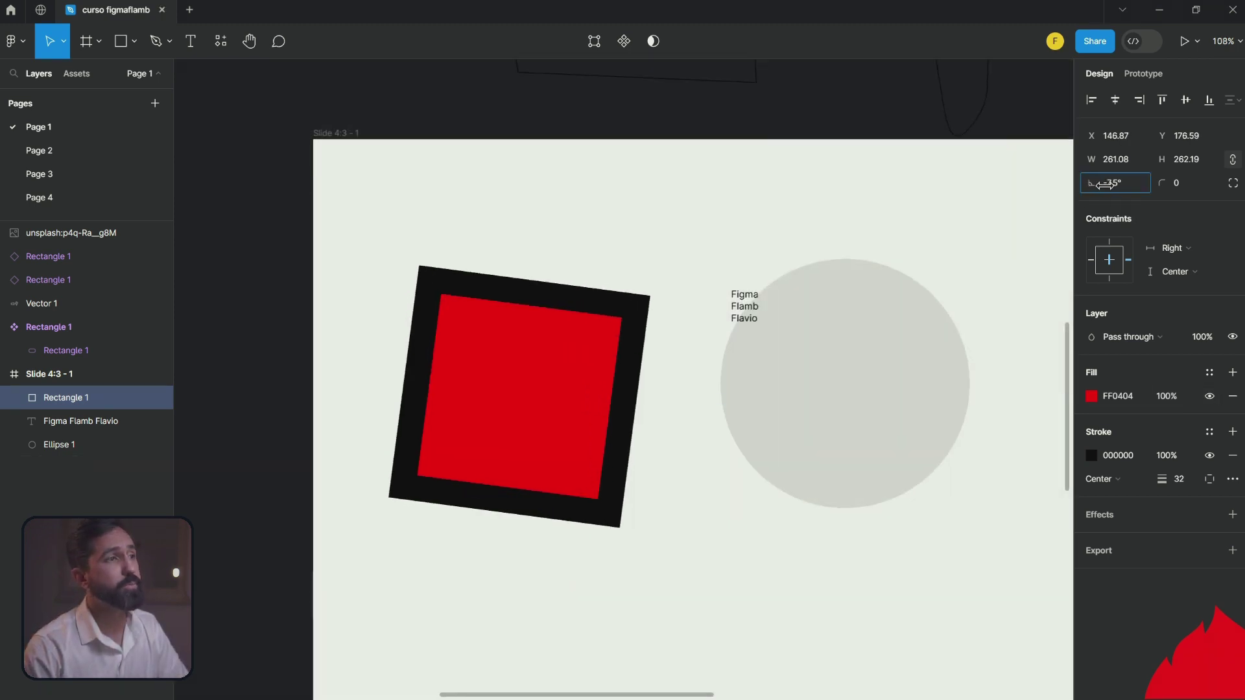
key("ctrl+z")
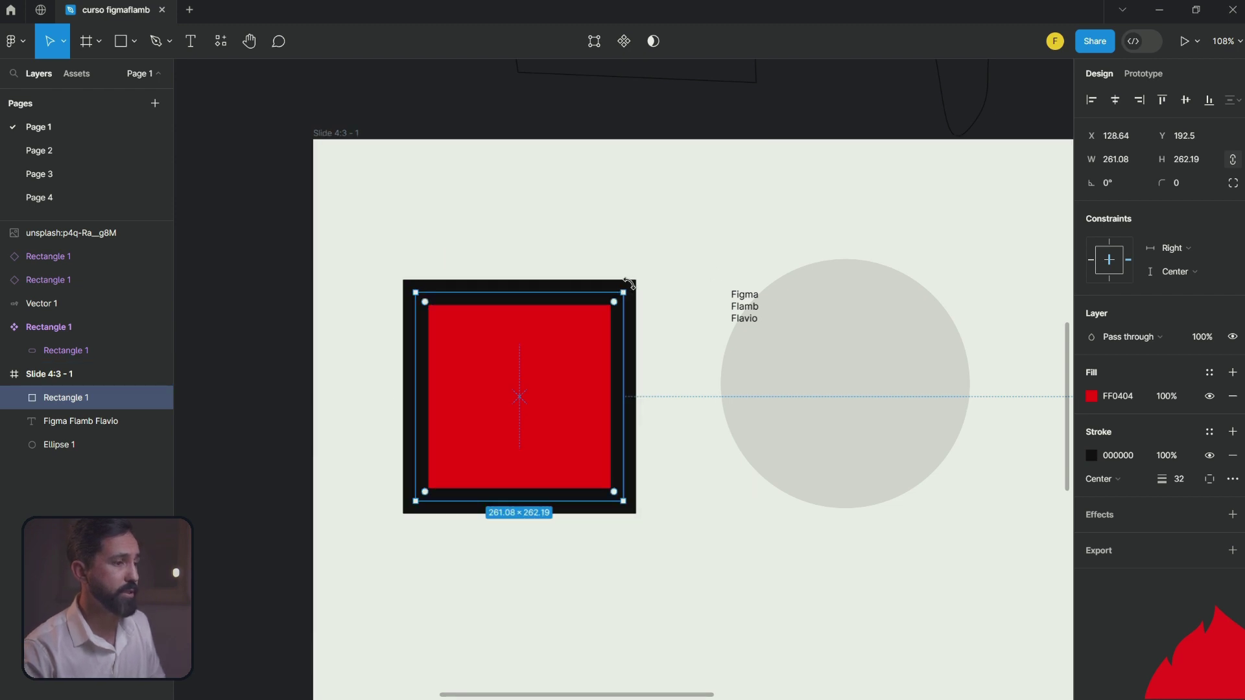
mouse_move(629, 284)
left_mouse_down()
mouse_move(663, 400)
mouse_move(627, 286)
left_mouse_up()
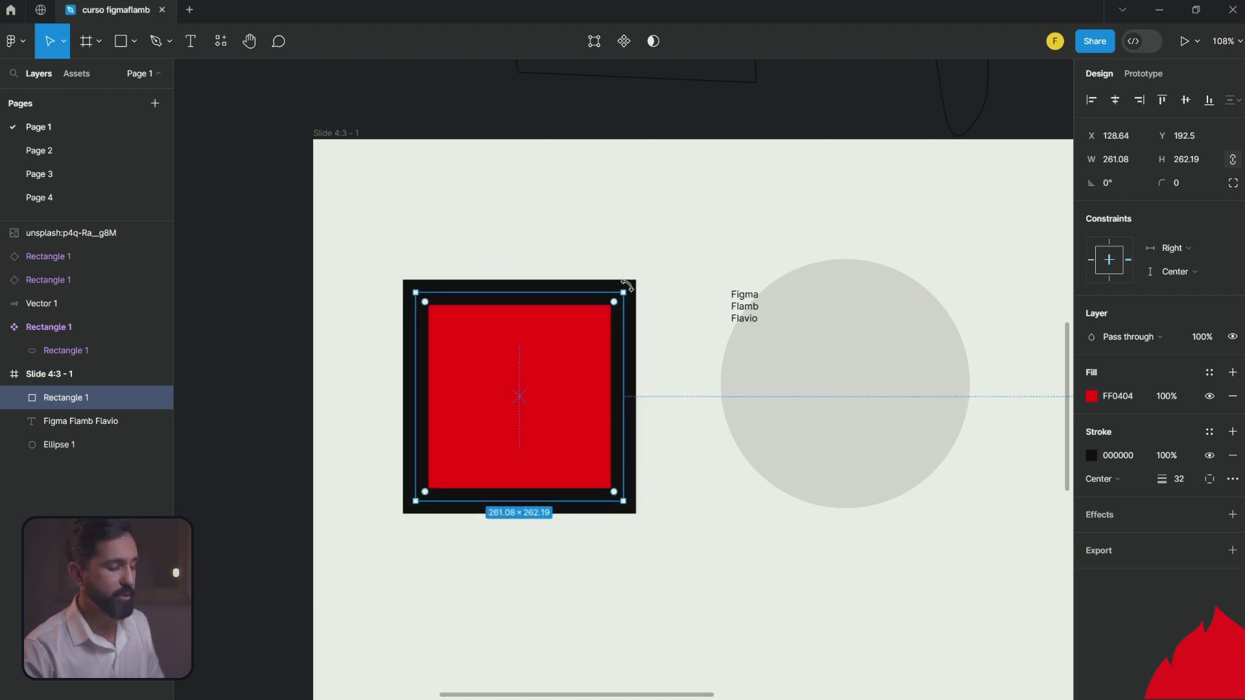
mouse_move(613, 262)
left_mouse_down()
mouse_move(522, 228)
mouse_move(622, 289)
mouse_move(634, 348)
mouse_move(656, 363)
mouse_move(615, 436)
left_mouse_up()
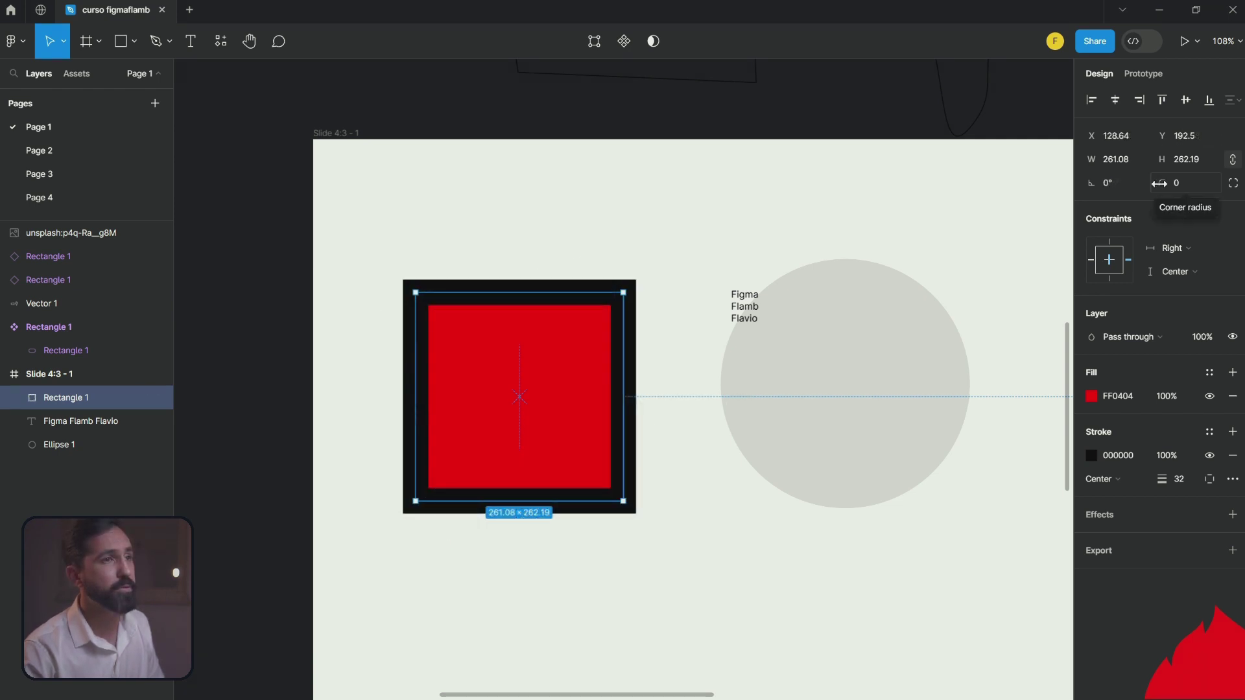
Step: Round the square's corners to a corner radius of 69
left_click_drag(1159, 183, 1230, 185)
left_click_drag(44, 180, 1059, 204)
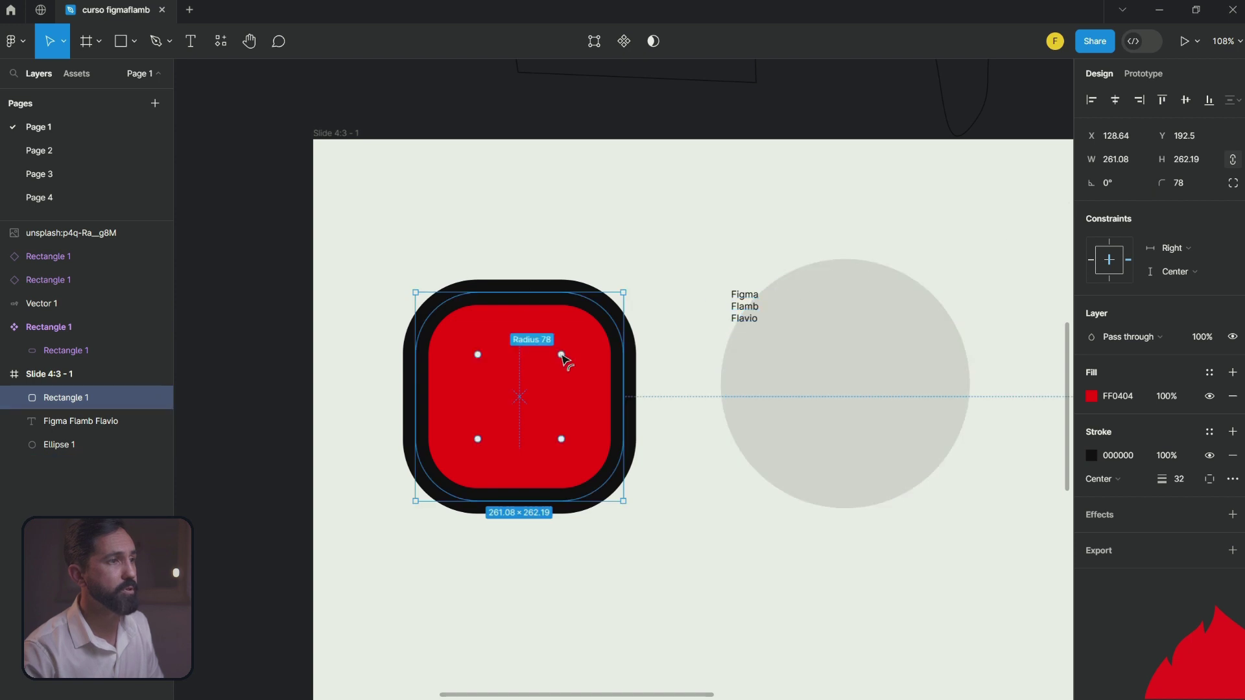
mouse_move(561, 355)
left_mouse_down()
mouse_move(540, 399)
mouse_move(575, 329)
left_mouse_up()
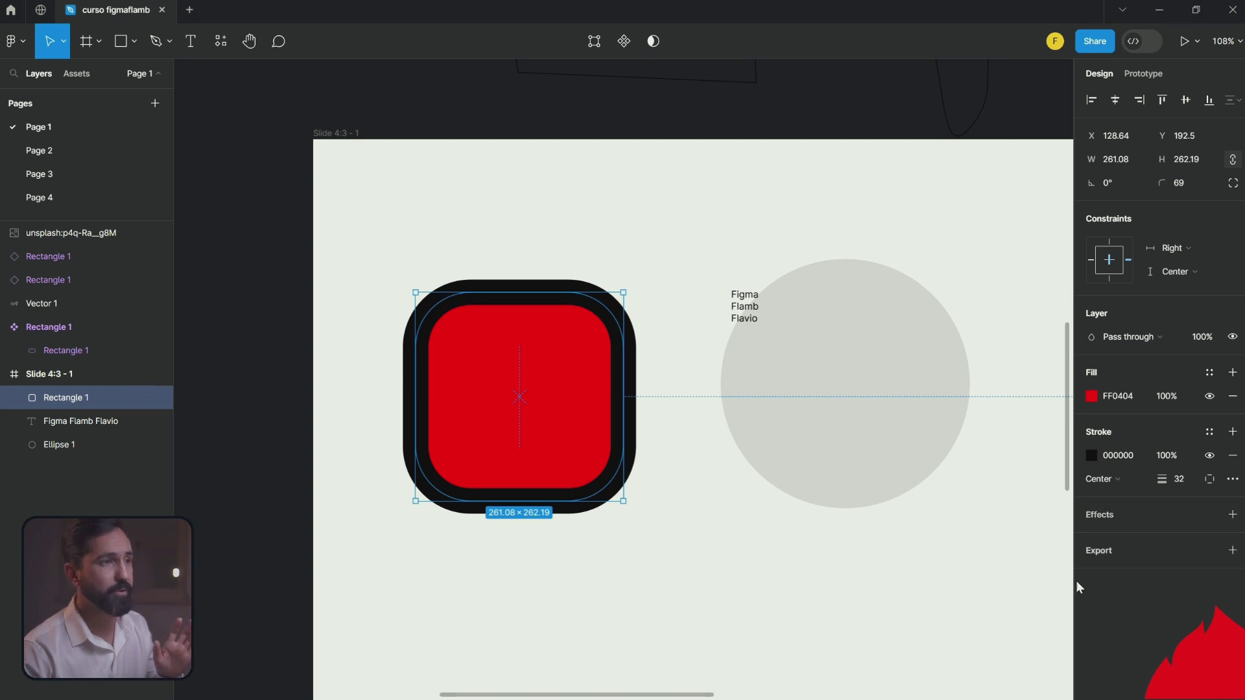
left_click(744, 313)
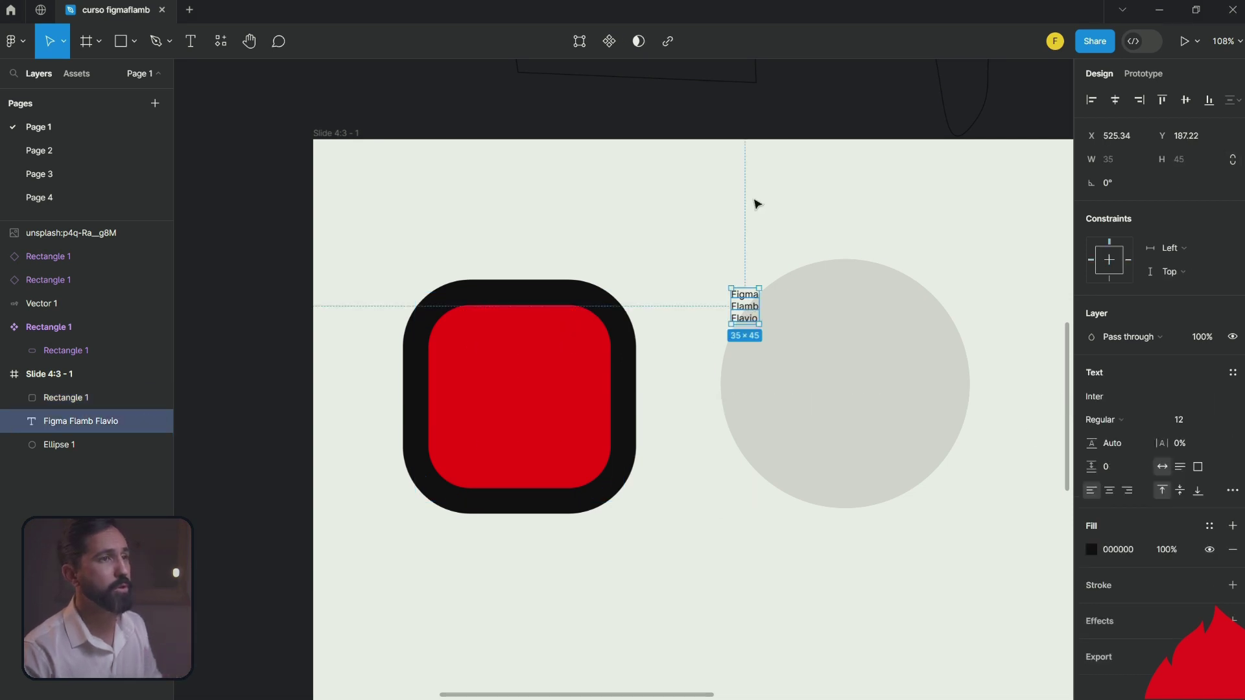
Step: Move the Figma Flamb Flavio text up and left, checking its Inter font
scroll(745, 201, "right", 4)
scroll(745, 201, "up", 1)
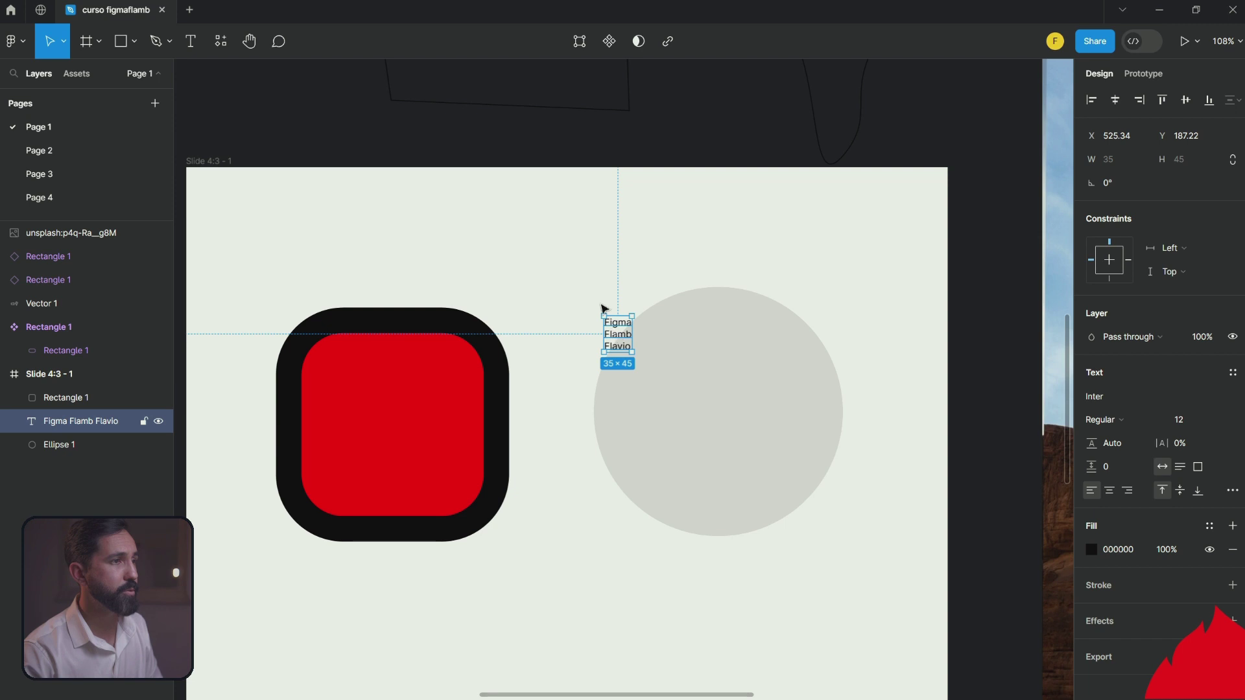
left_click_drag(603, 309, 564, 244)
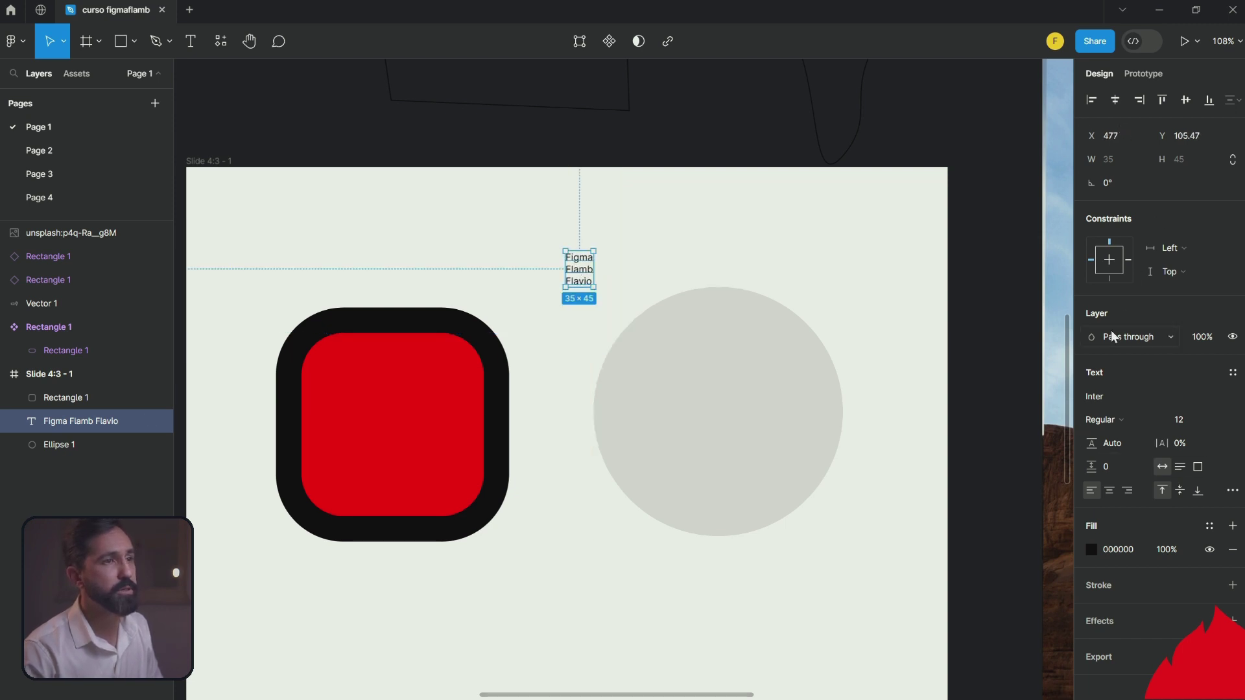
left_click(1106, 398)
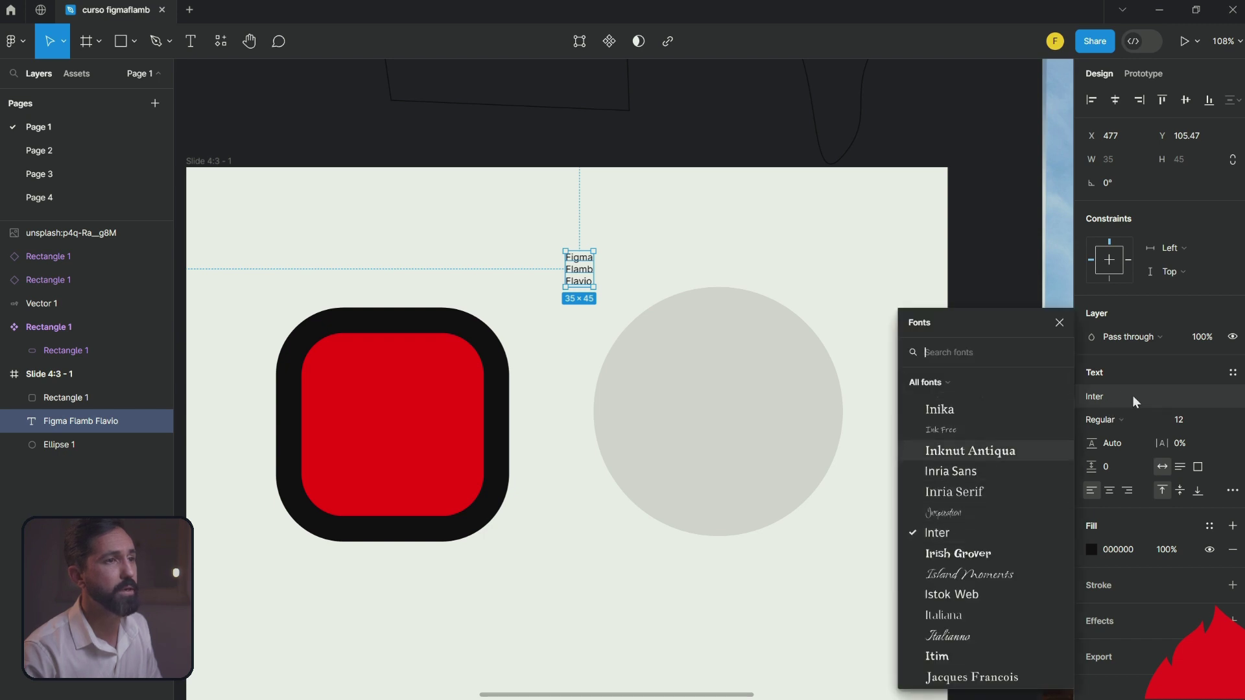
left_click(1132, 396)
Step: Set the text weight to Black and its font size to 36
left_click(1132, 421)
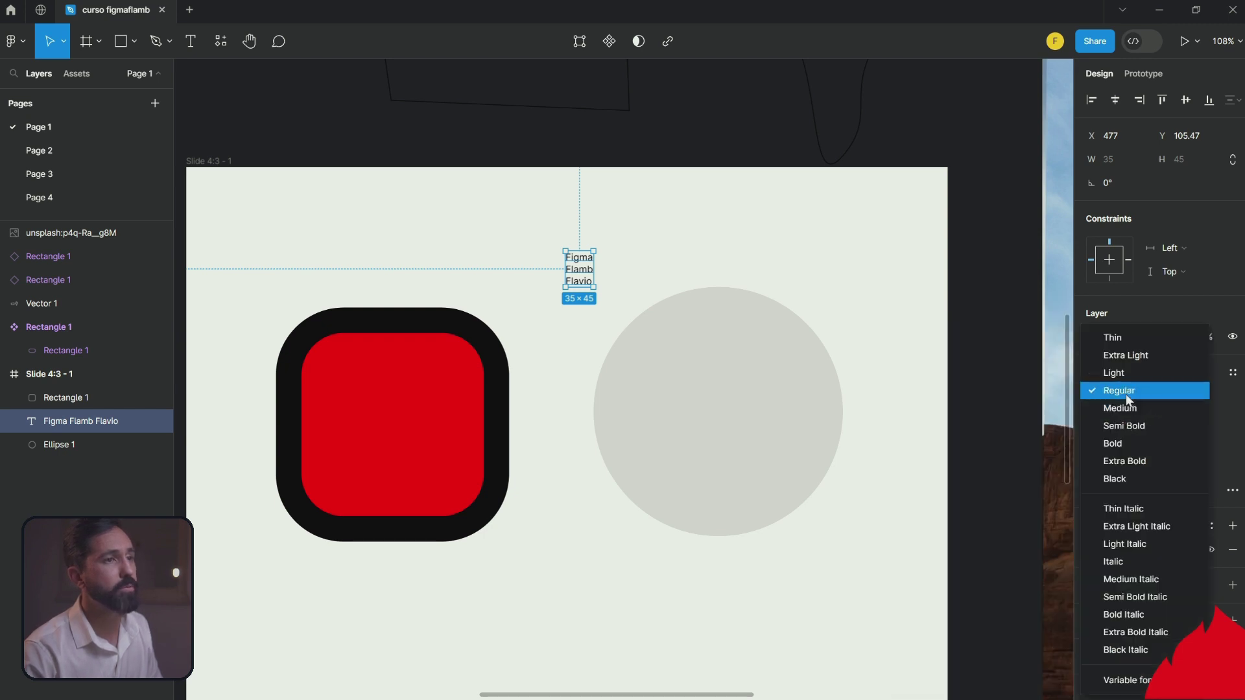
left_click(1120, 477)
left_click(1183, 421)
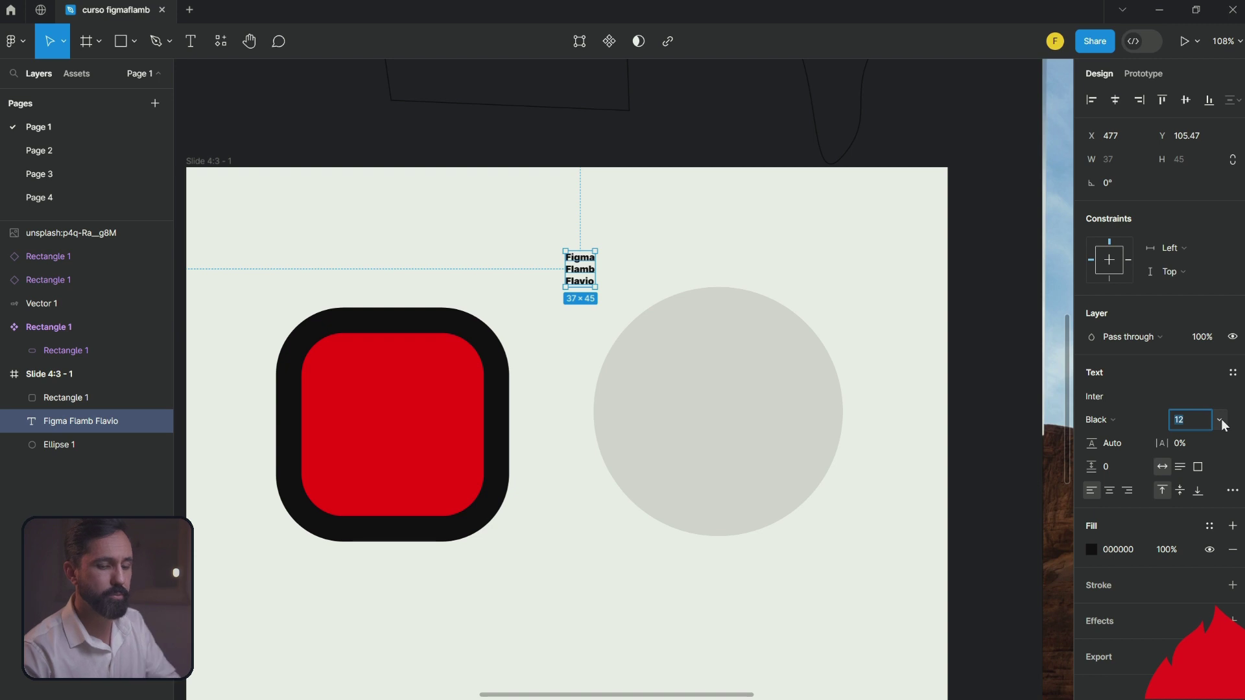
type("60")
key("Return")
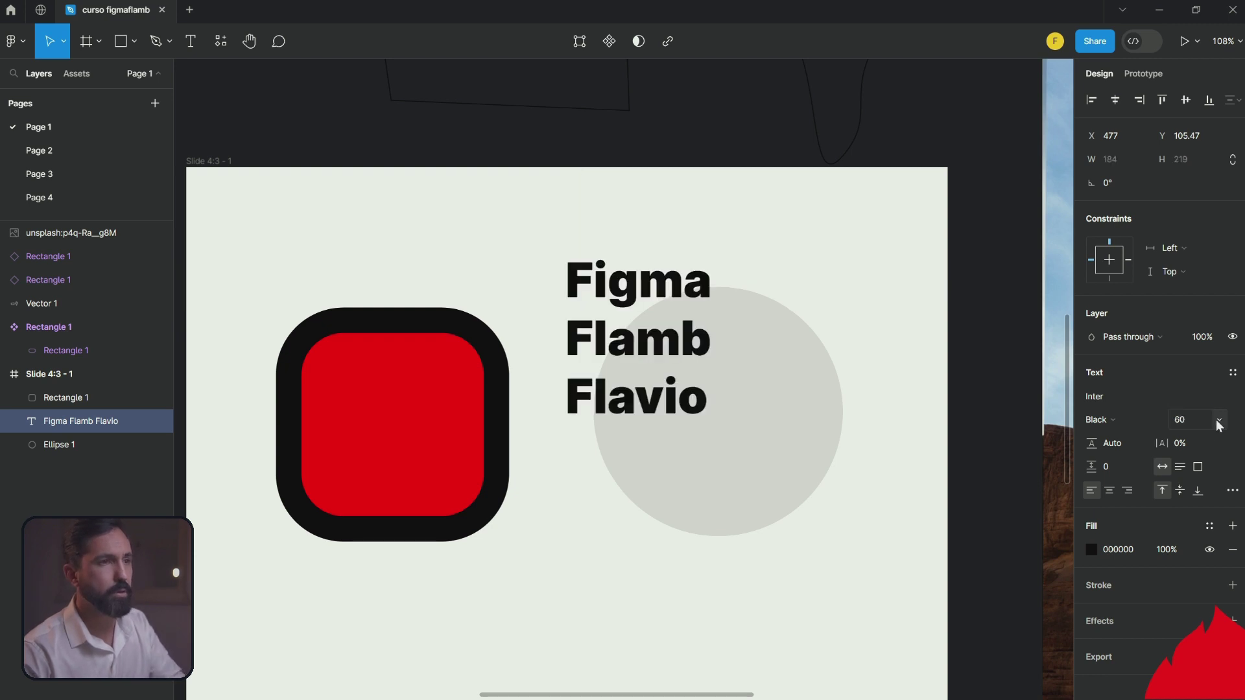
left_click(1220, 421)
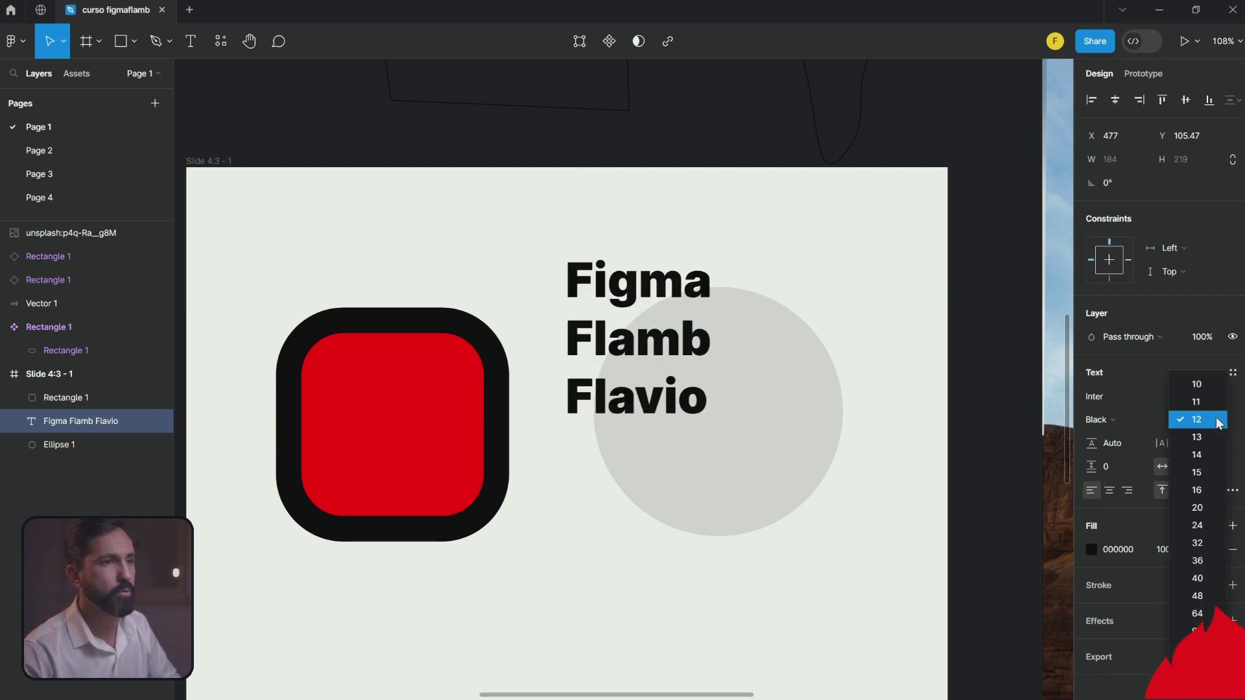
left_click(1210, 561)
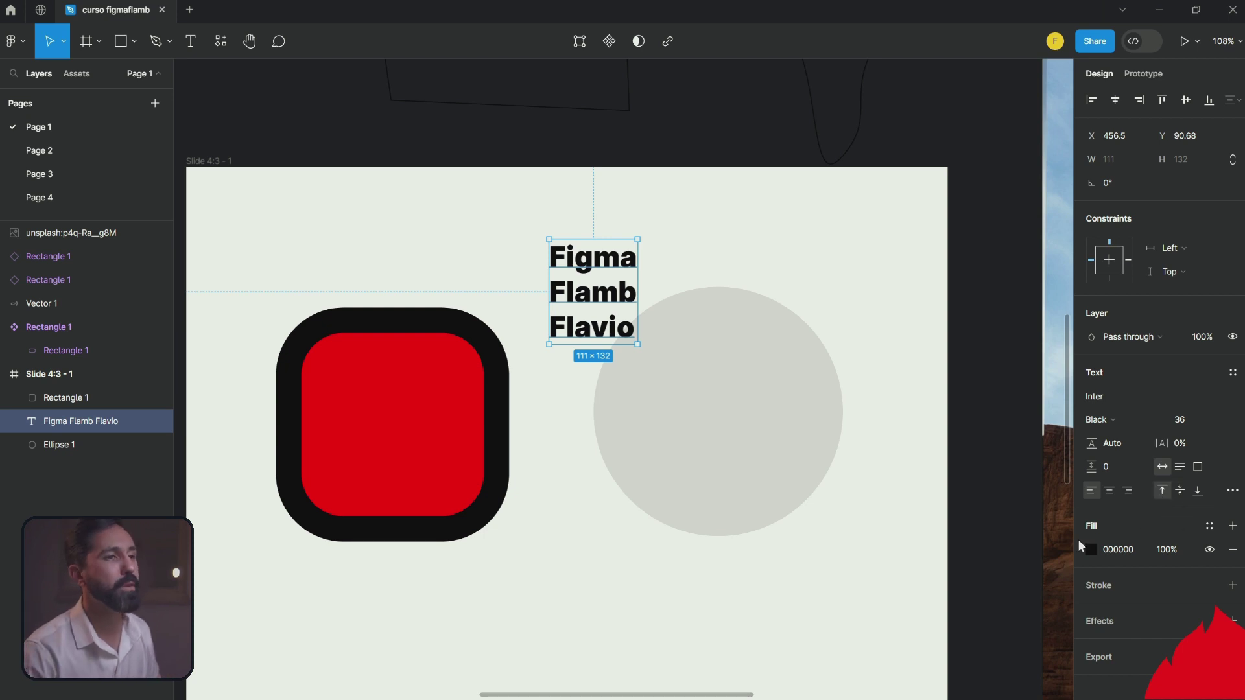
Step: Make the heading pink FF9B9B with a black outside stroke of weight 10
left_click(1232, 584)
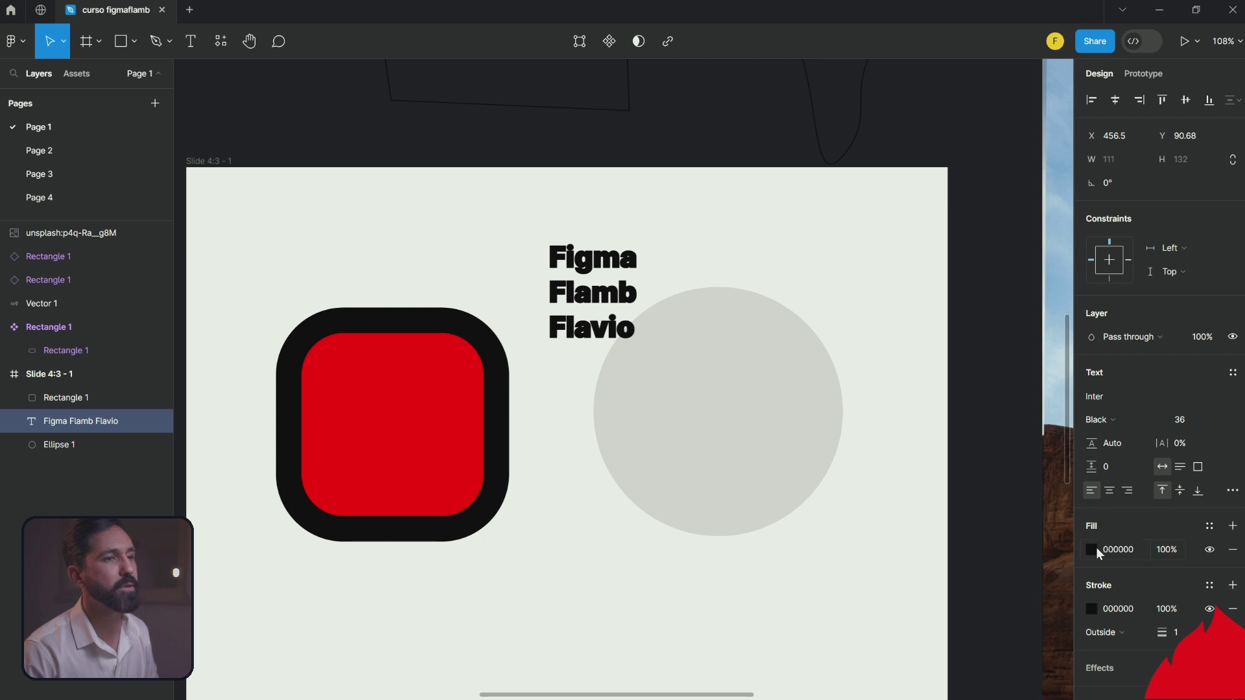
left_click(1094, 548)
left_click_drag(972, 334, 966, 297)
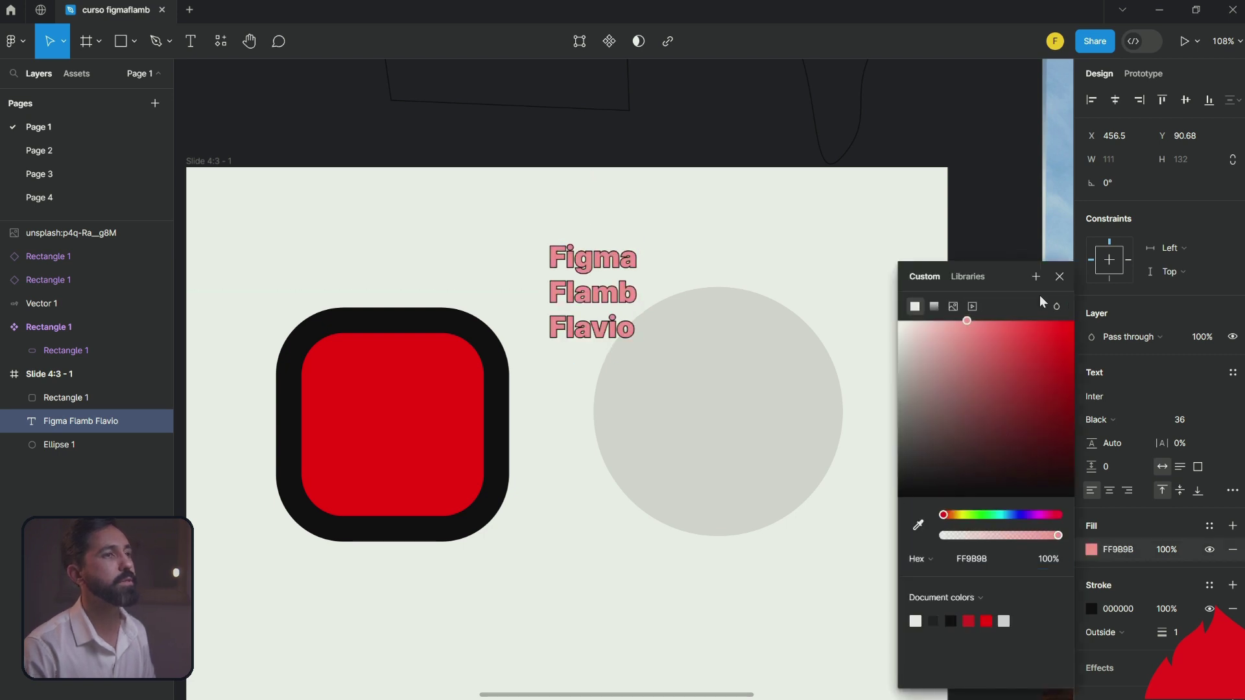
key("Escape")
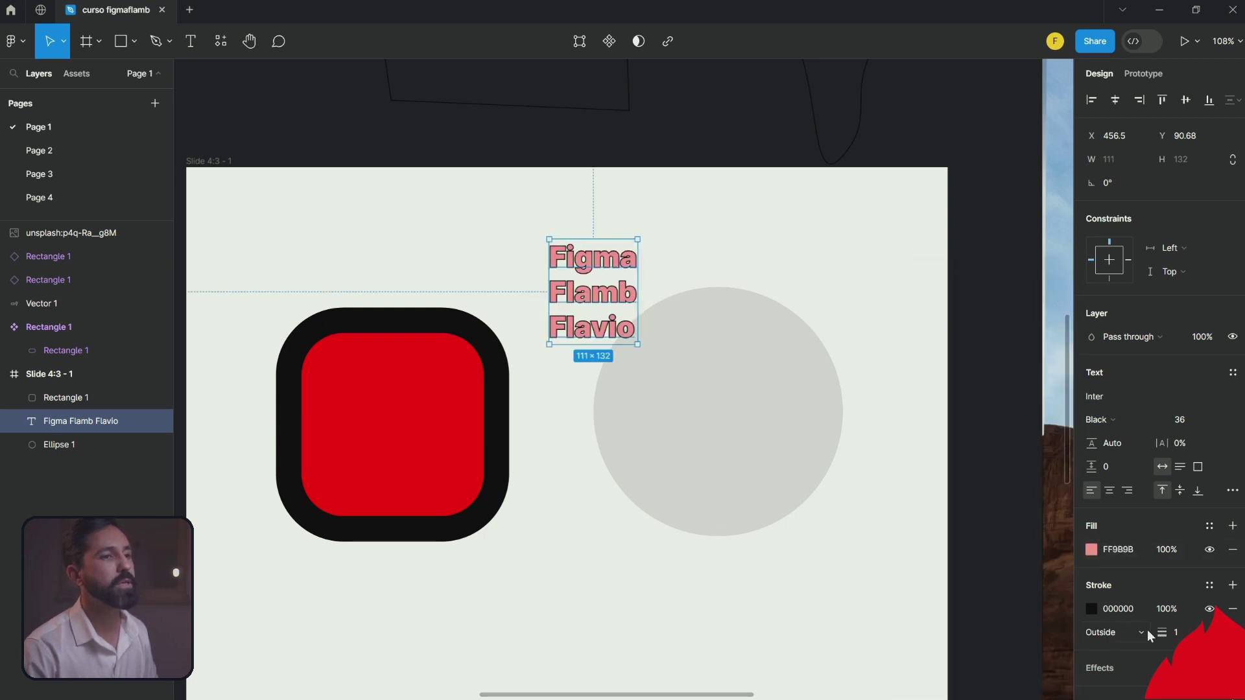
left_click_drag(1158, 632, 1172, 633)
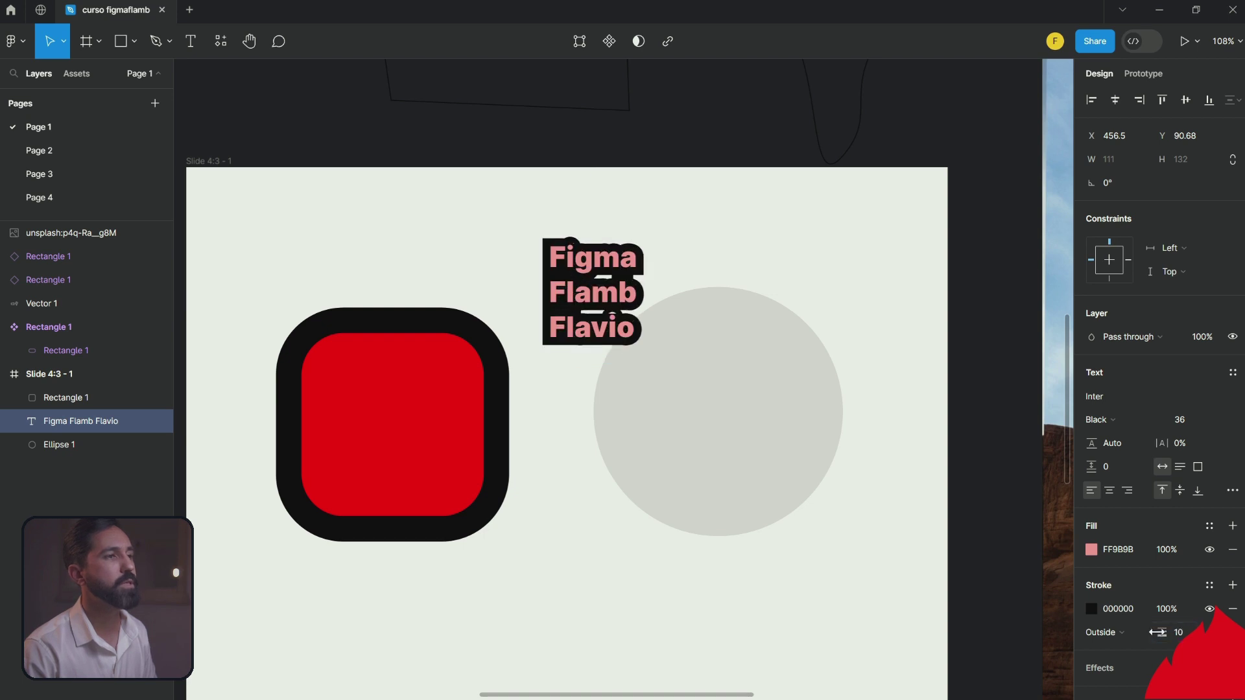
Step: Enlarge the red card to 347.85×381 and bring the heading forward onto its upper left
left_click(441, 519)
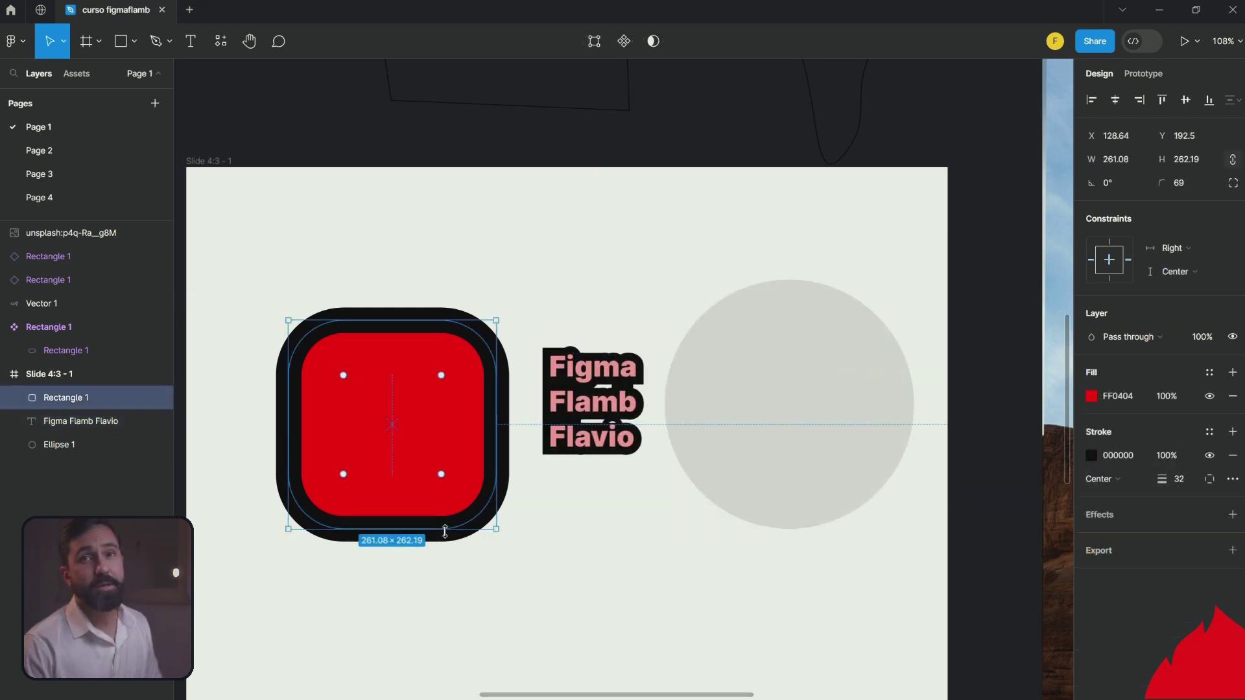
left_click_drag(444, 542, 447, 623)
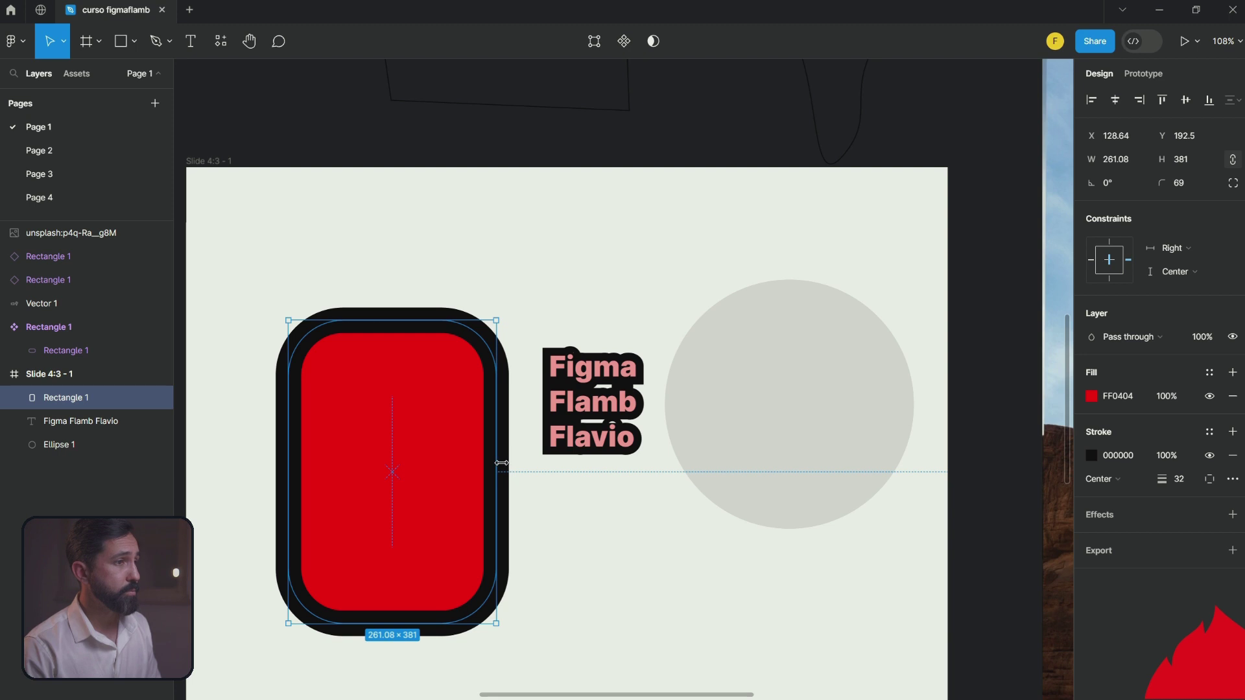
left_click_drag(501, 462, 570, 465)
left_click(625, 405)
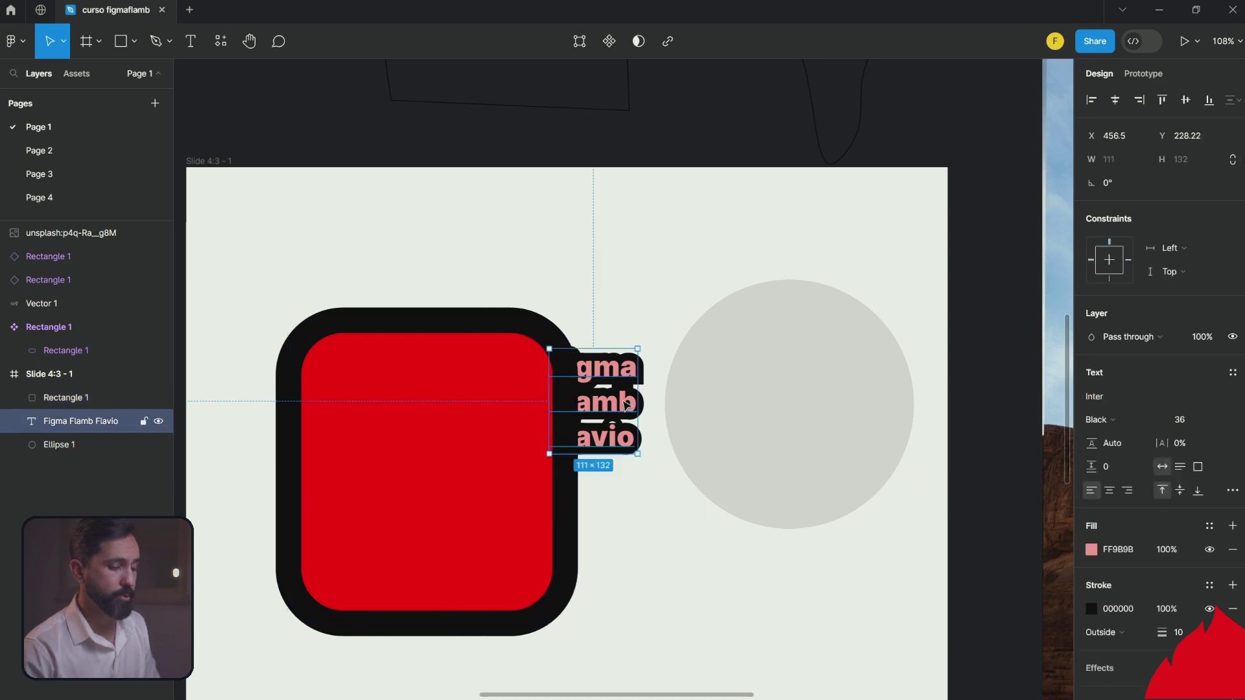
key("ctrl+bracketright")
left_click_drag(626, 406, 410, 416)
Step: Remove the heading's black outline and darken its fill colour
left_click(484, 380)
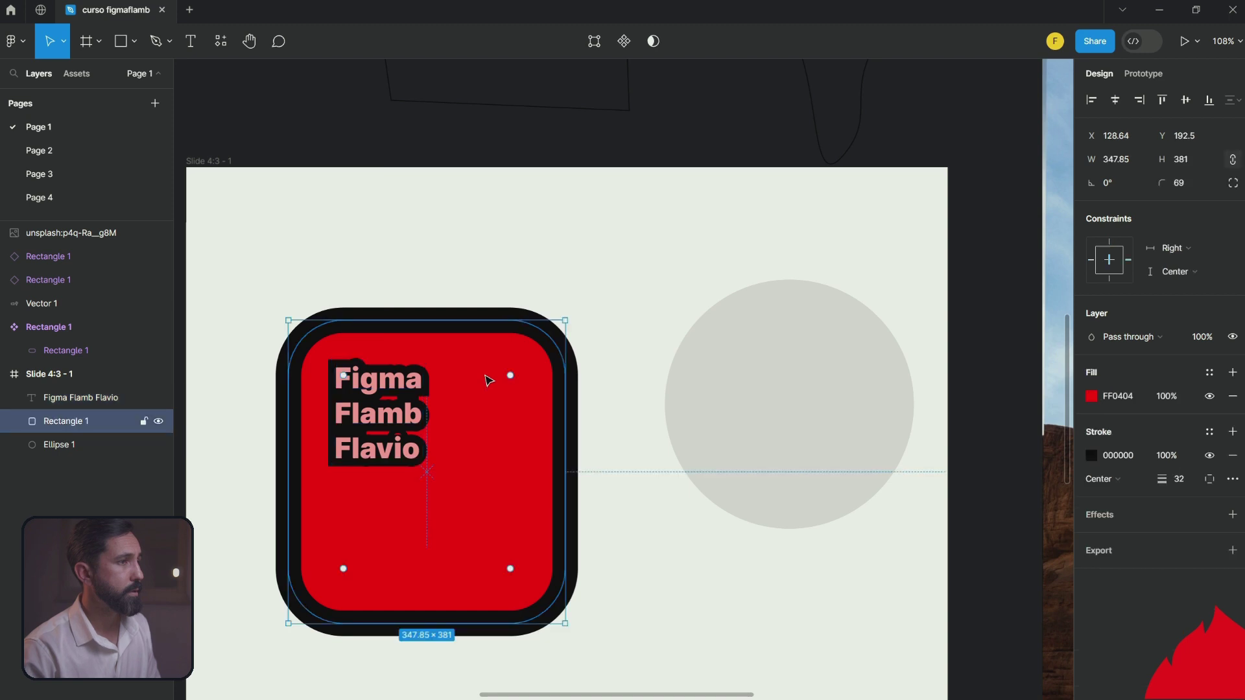
left_click(389, 398)
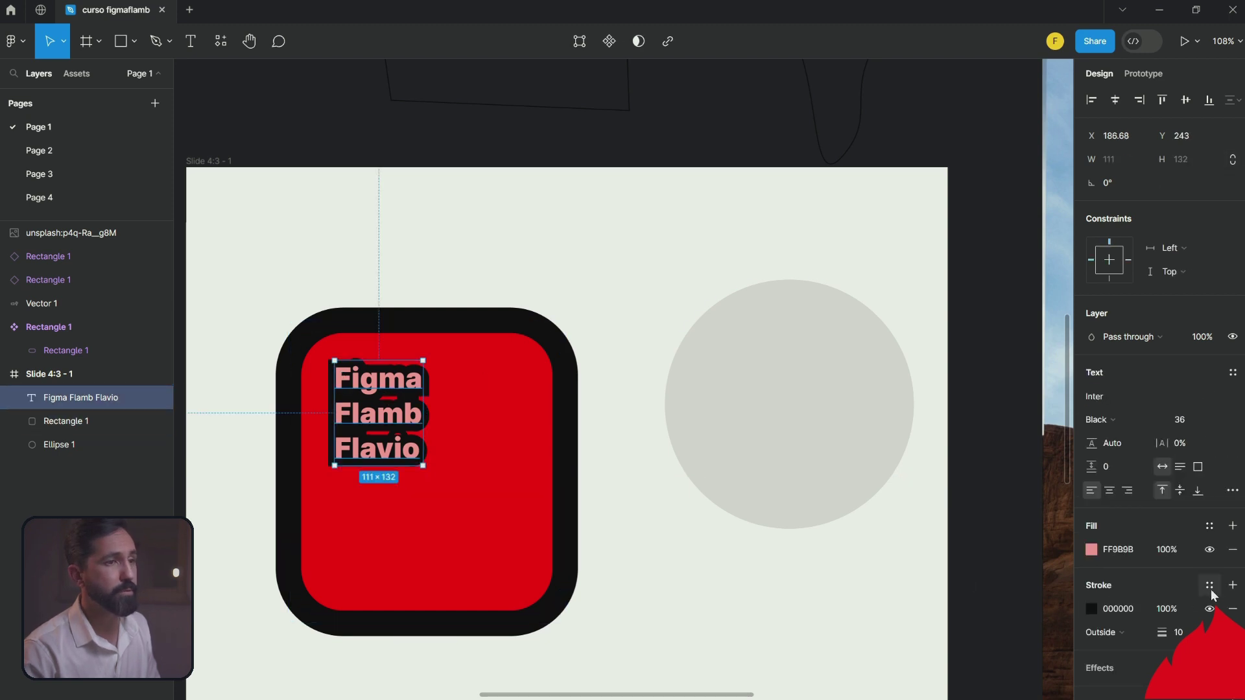
left_click(1230, 609)
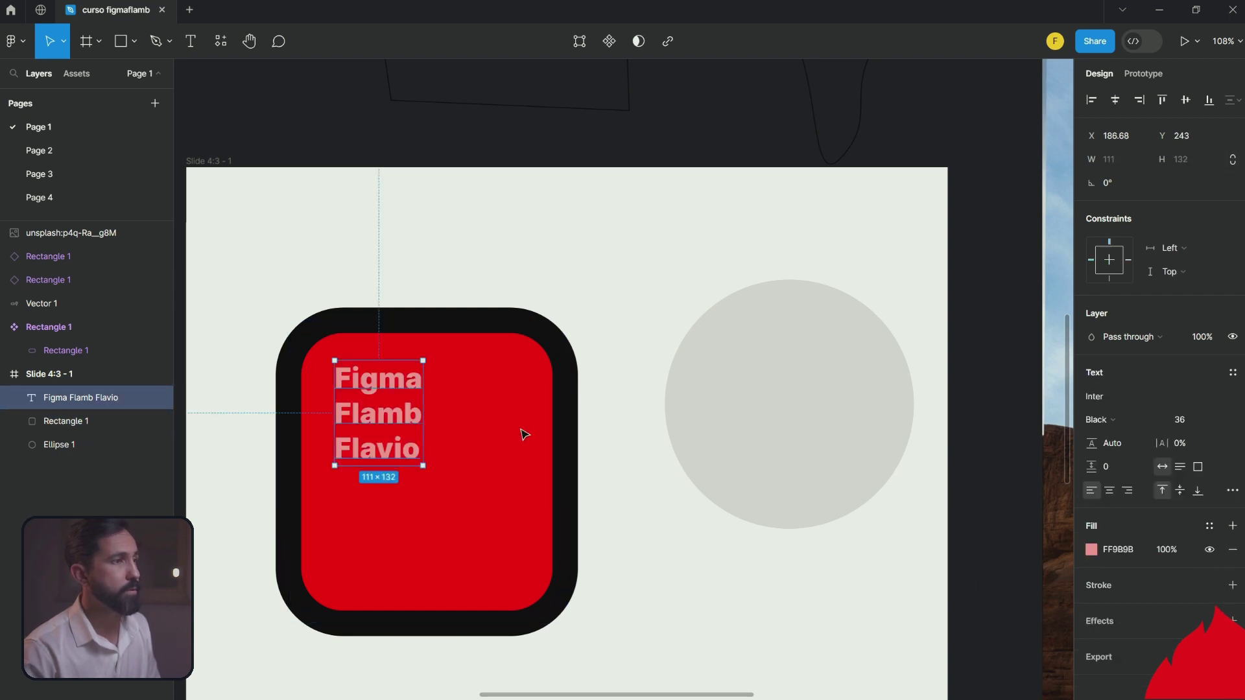
left_click(1091, 549)
left_click_drag(1029, 478, 1001, 454)
Step: Group the heading and red card together as Group 1
left_click_drag(262, 275, 464, 473)
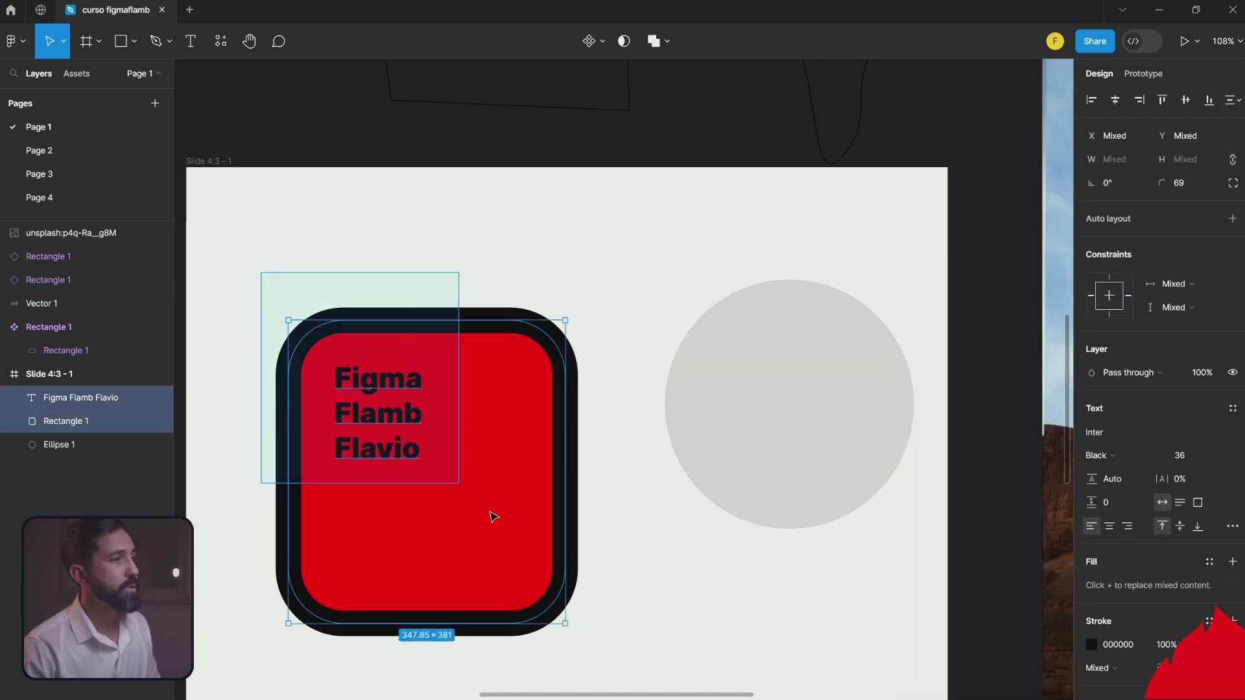
right_click(462, 468)
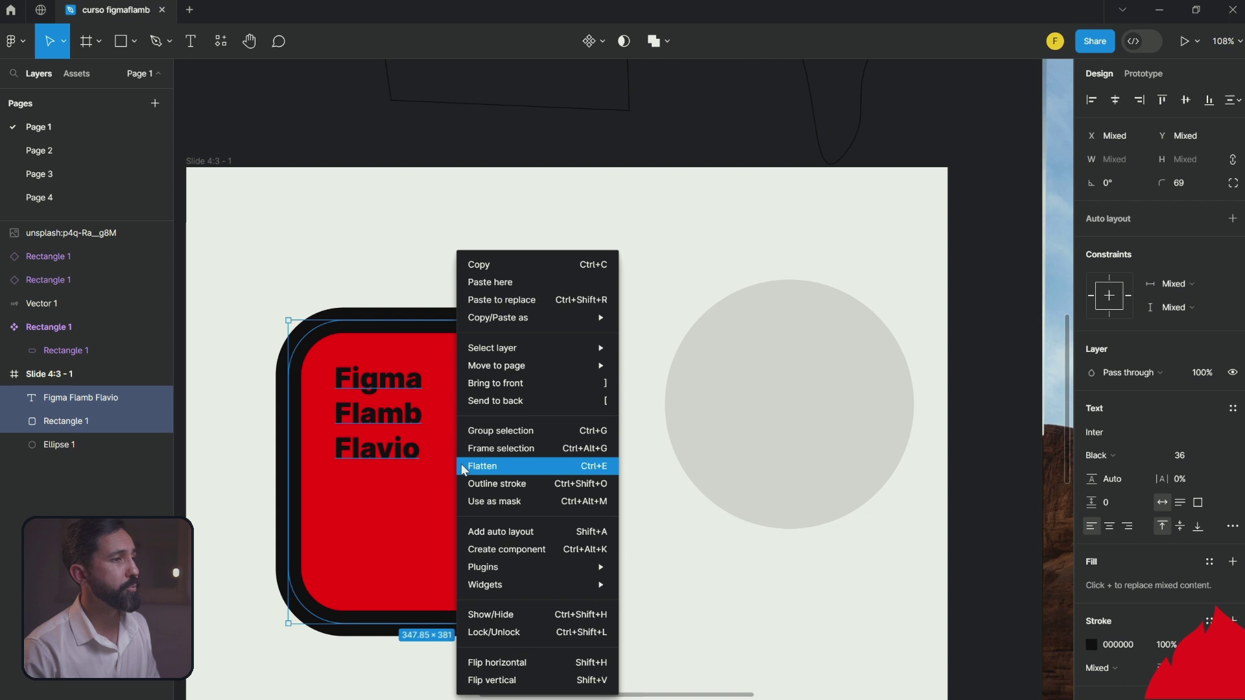
left_click(496, 430)
left_click(606, 591)
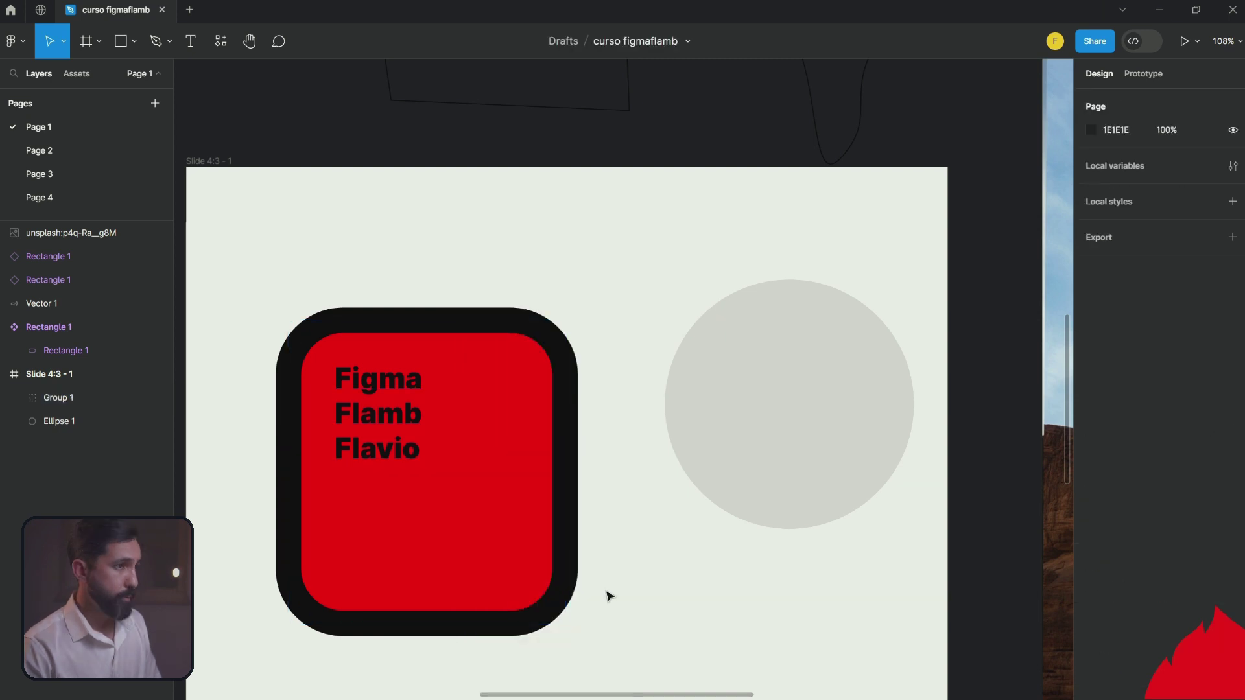
left_click(469, 491)
Step: Resize Group 1 from its bottom-right corner to 466.8×511.29, undoing the shrinks and oversized attempts
scroll(511, 530, "down", 2)
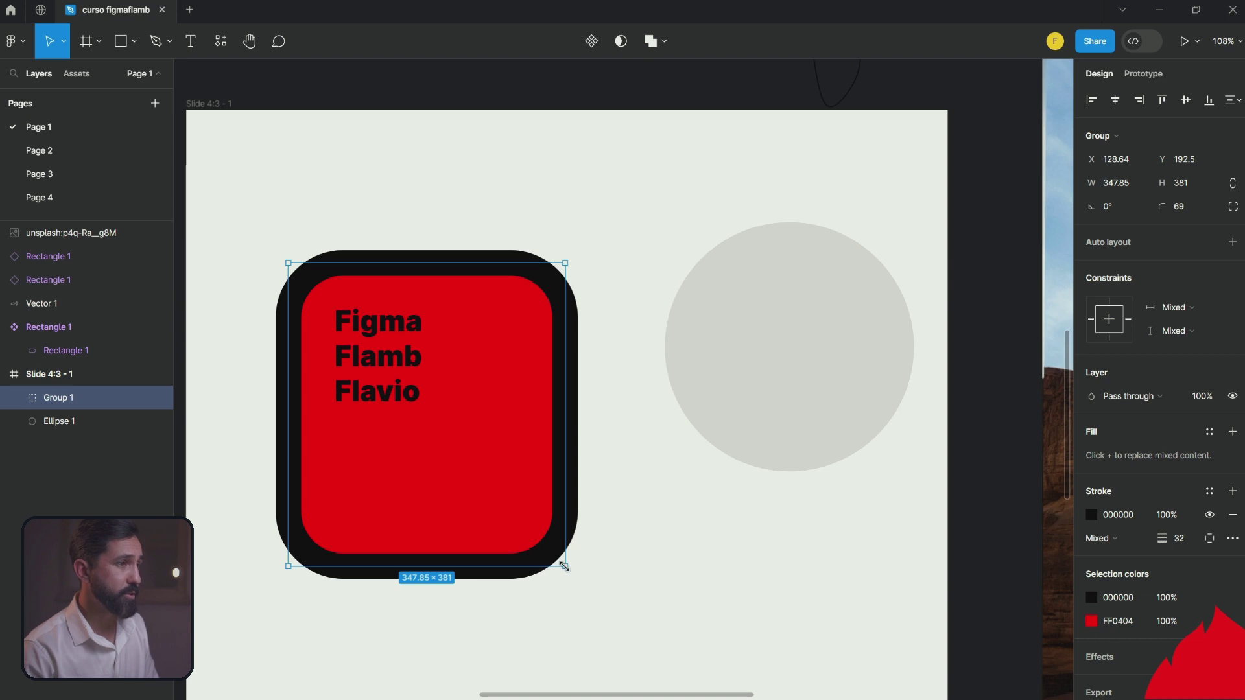
left_click_drag(564, 566, 431, 499)
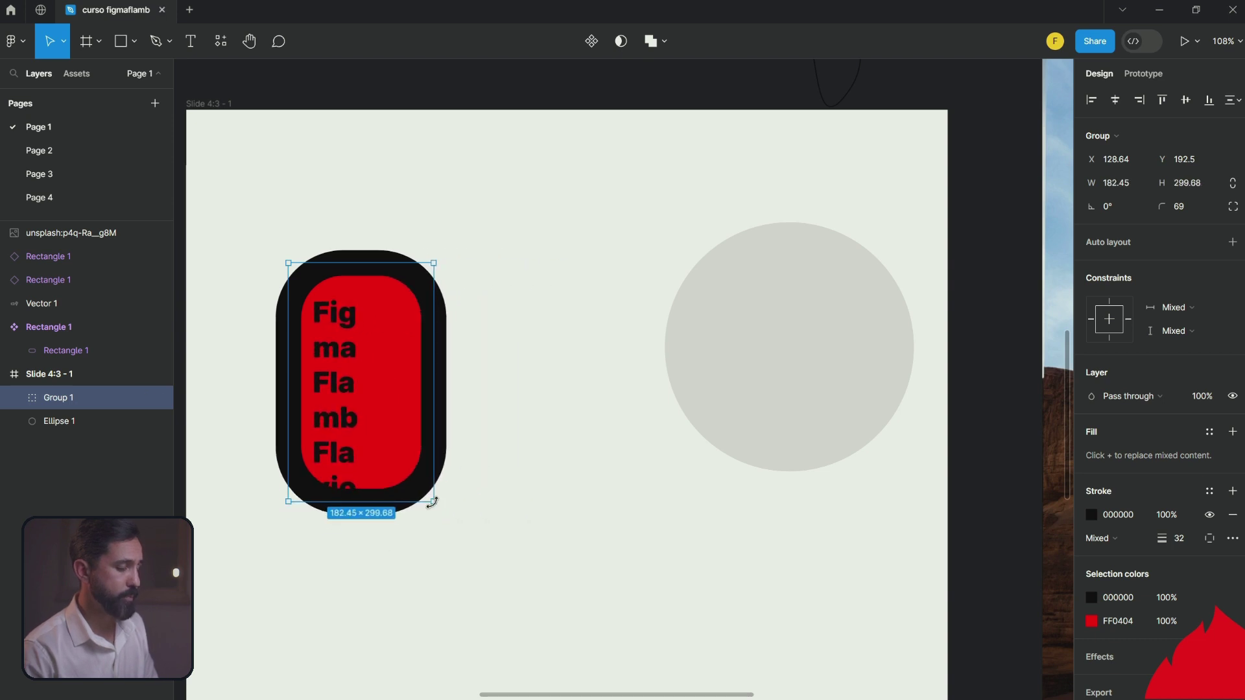
key("ctrl+z")
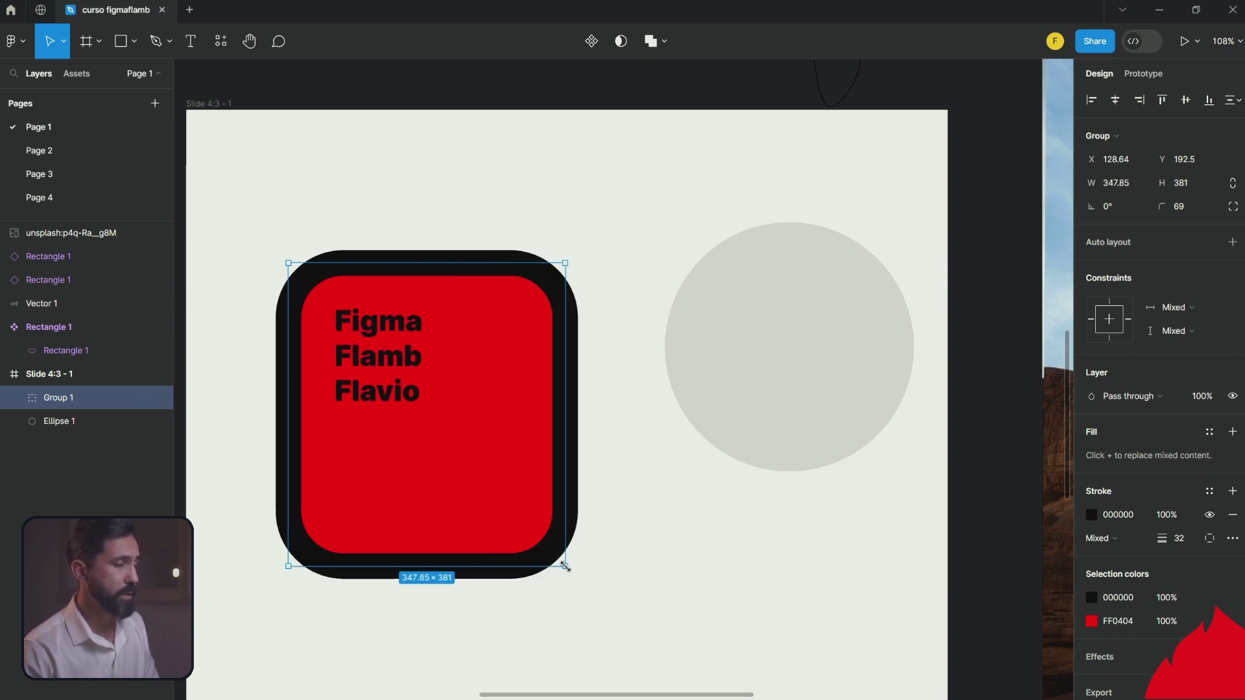
left_click_drag(564, 566, 522, 523)
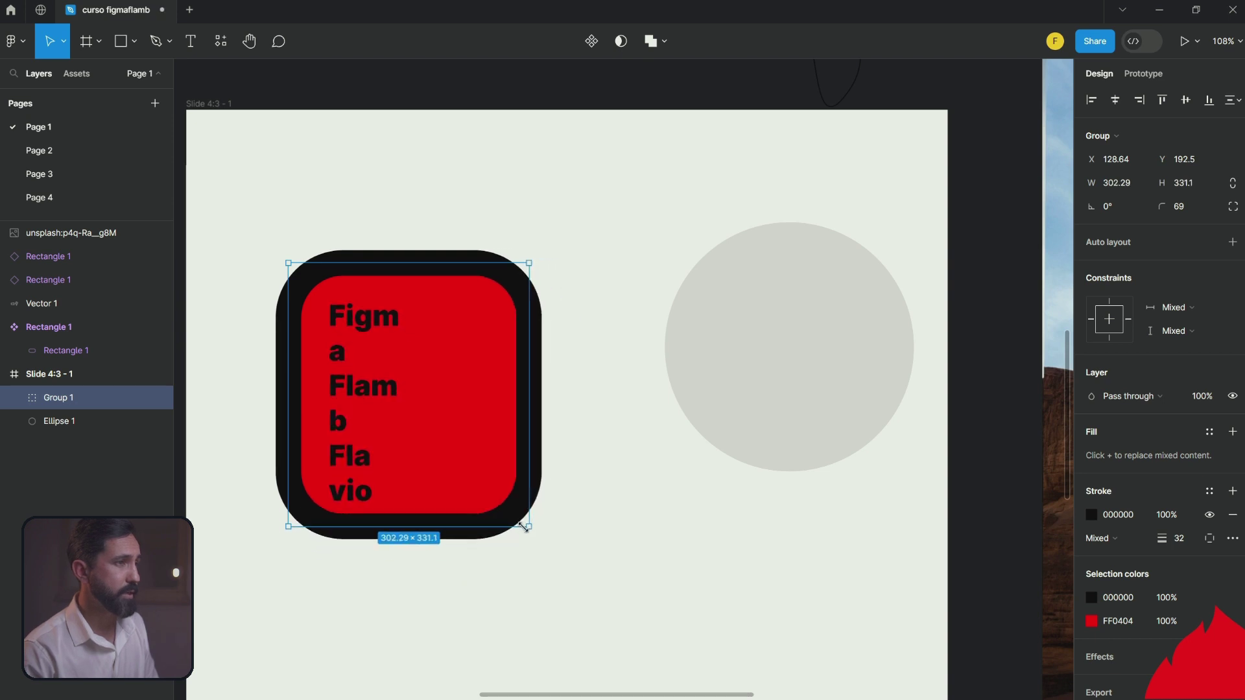
key("ctrl+z")
left_click_drag(564, 566, 653, 670)
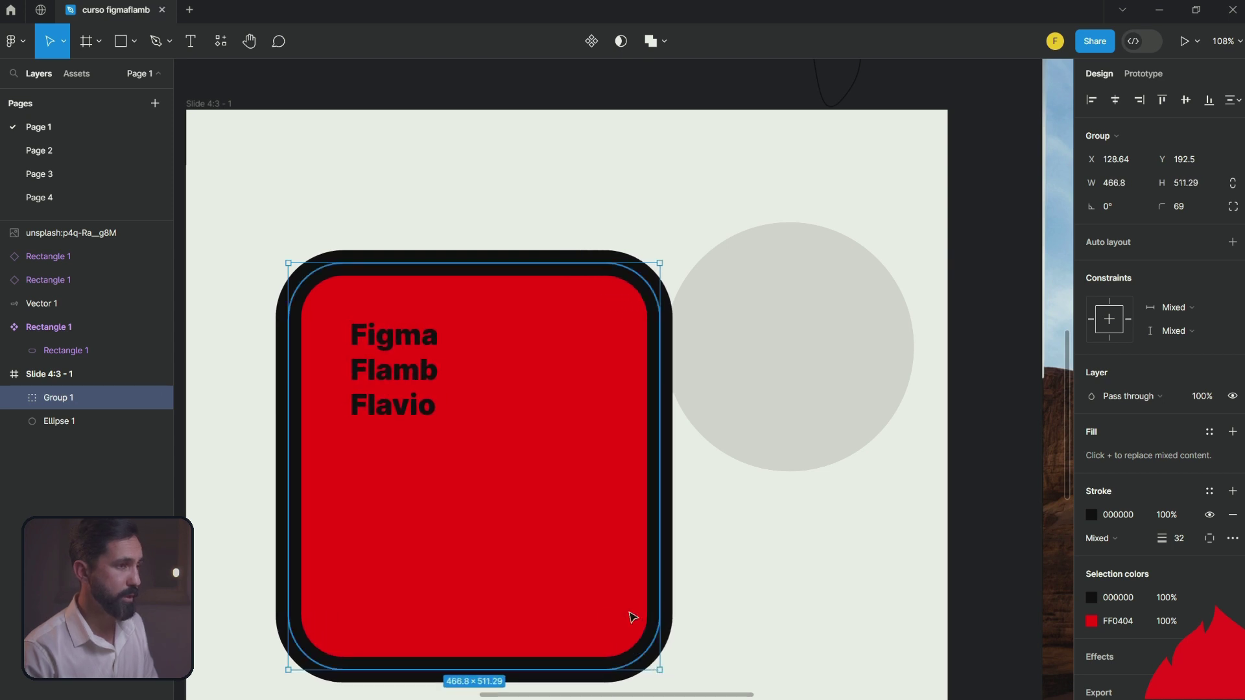
scroll(631, 617, "down", 5)
left_click_drag(593, 540, 482, 440)
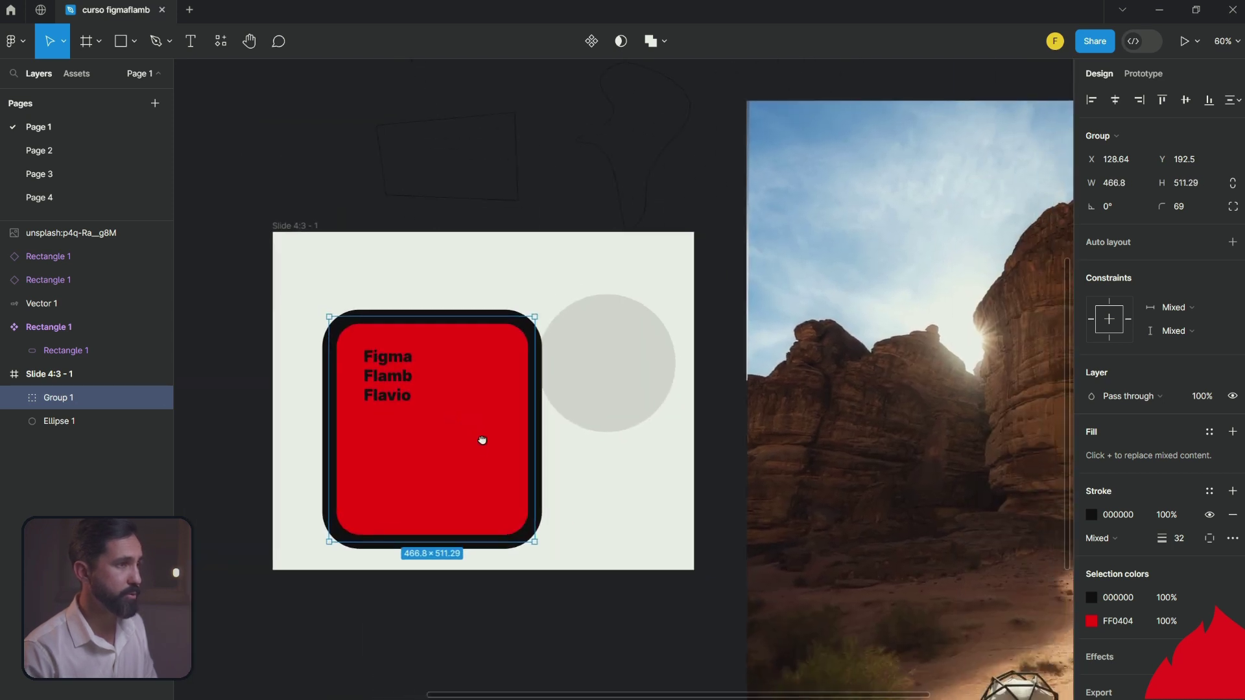
mouse_move(539, 555)
left_mouse_down()
mouse_move(674, 680)
mouse_move(640, 602)
mouse_move(660, 638)
left_mouse_up()
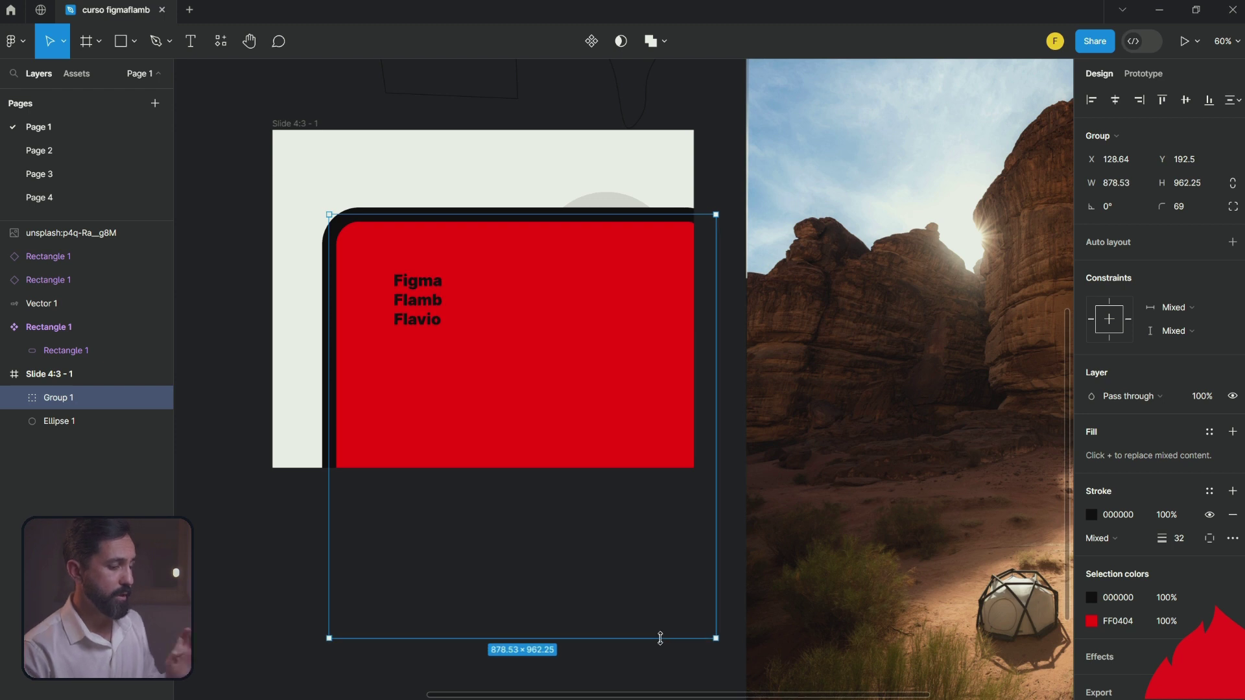
key("ctrl+z")
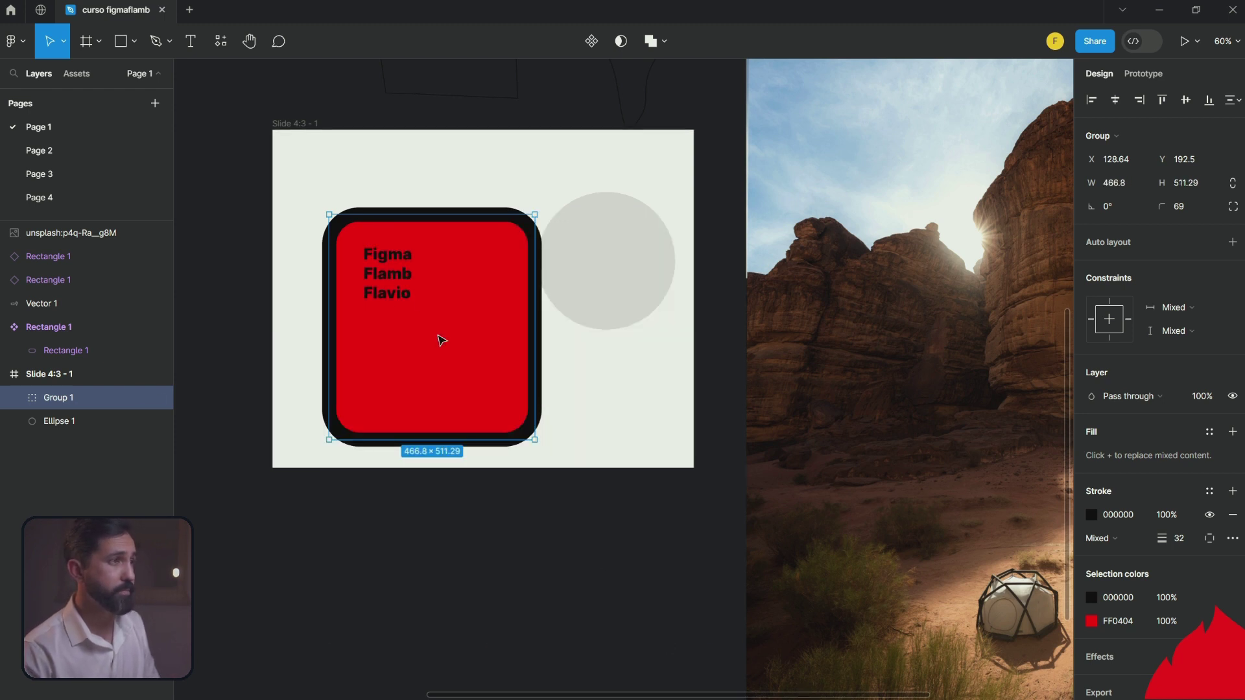
scroll(322, 200, "up", 5, "ctrl")
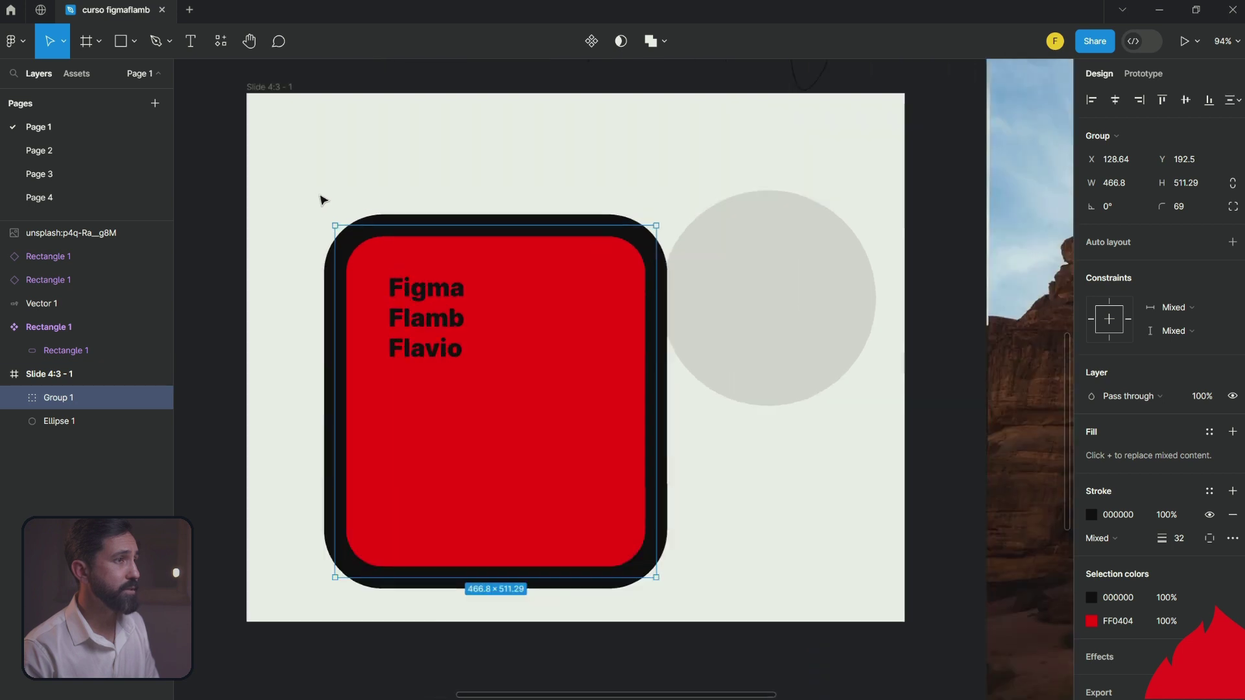
Step: Switch to the Scale tool, trial scaling the group up to 1.83x, and undo it
left_click(65, 42)
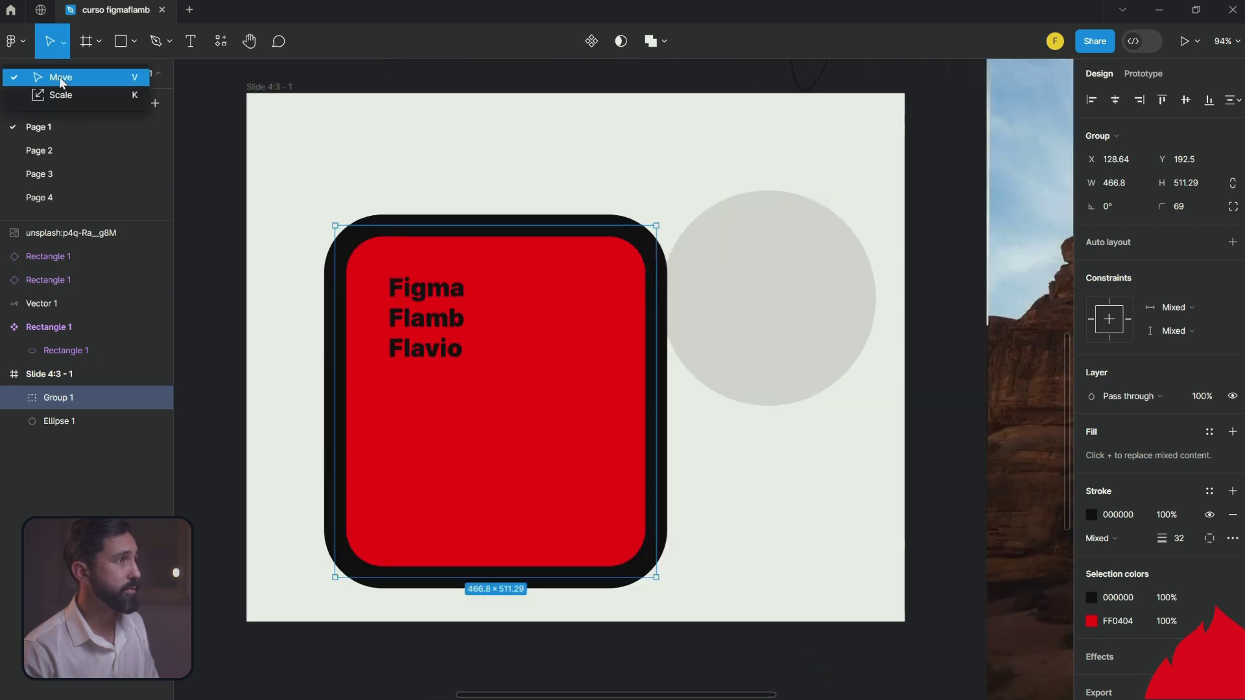
left_click(64, 96)
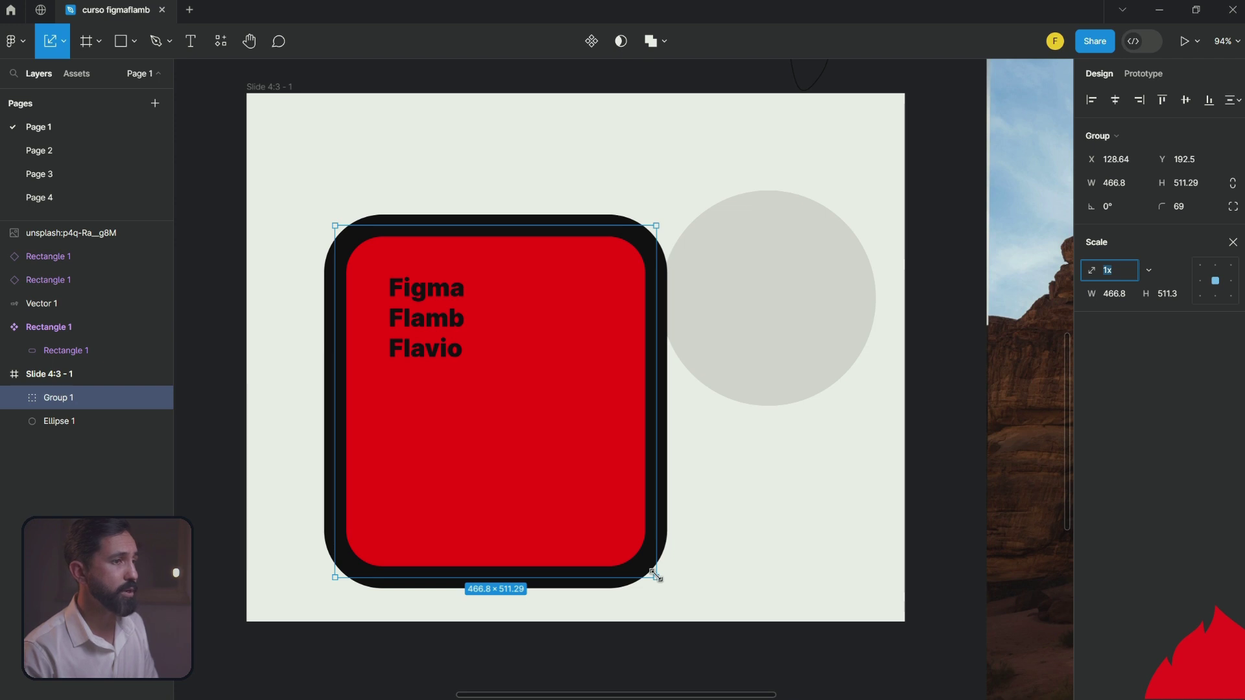
left_click_drag(655, 576, 696, 621)
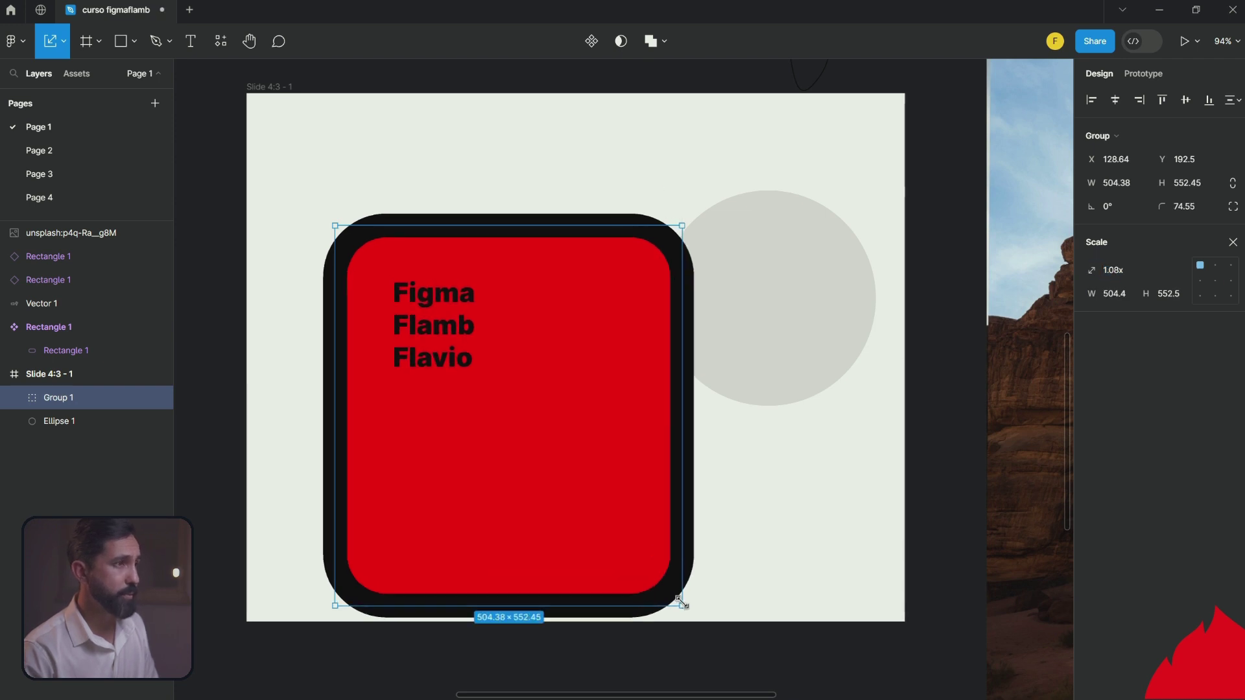
scroll(659, 562, "down", 3)
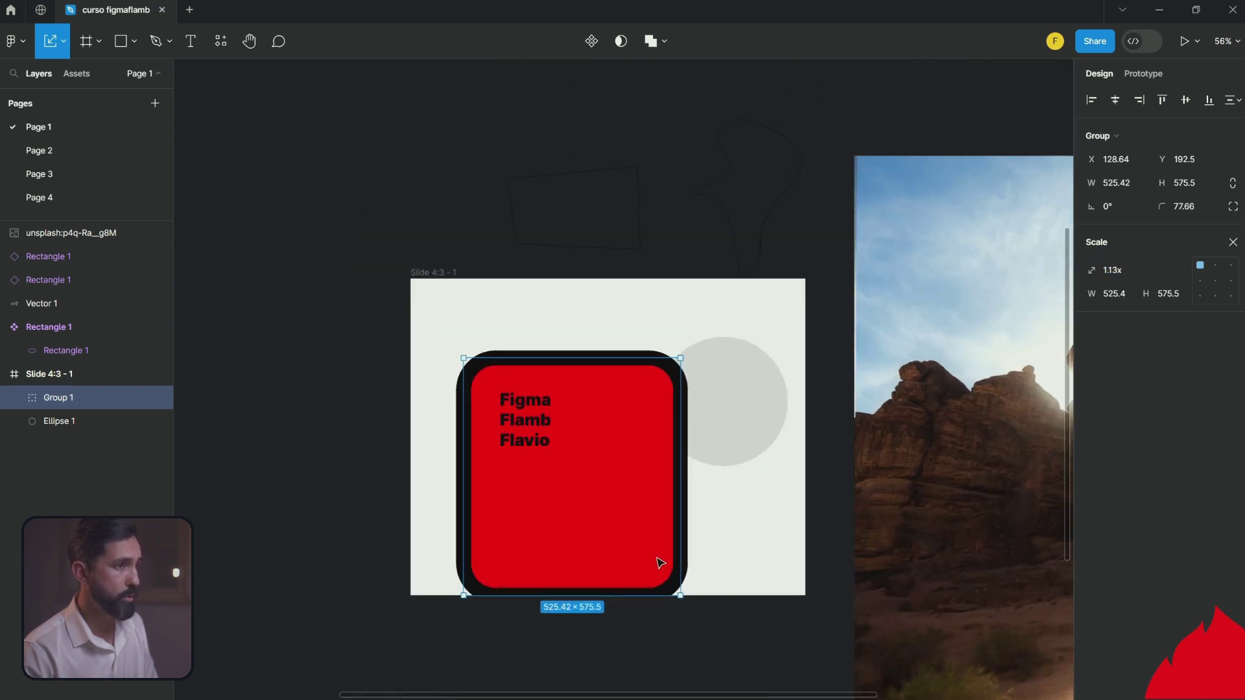
scroll(664, 574, "down", 2)
left_click_drag(673, 586, 733, 684)
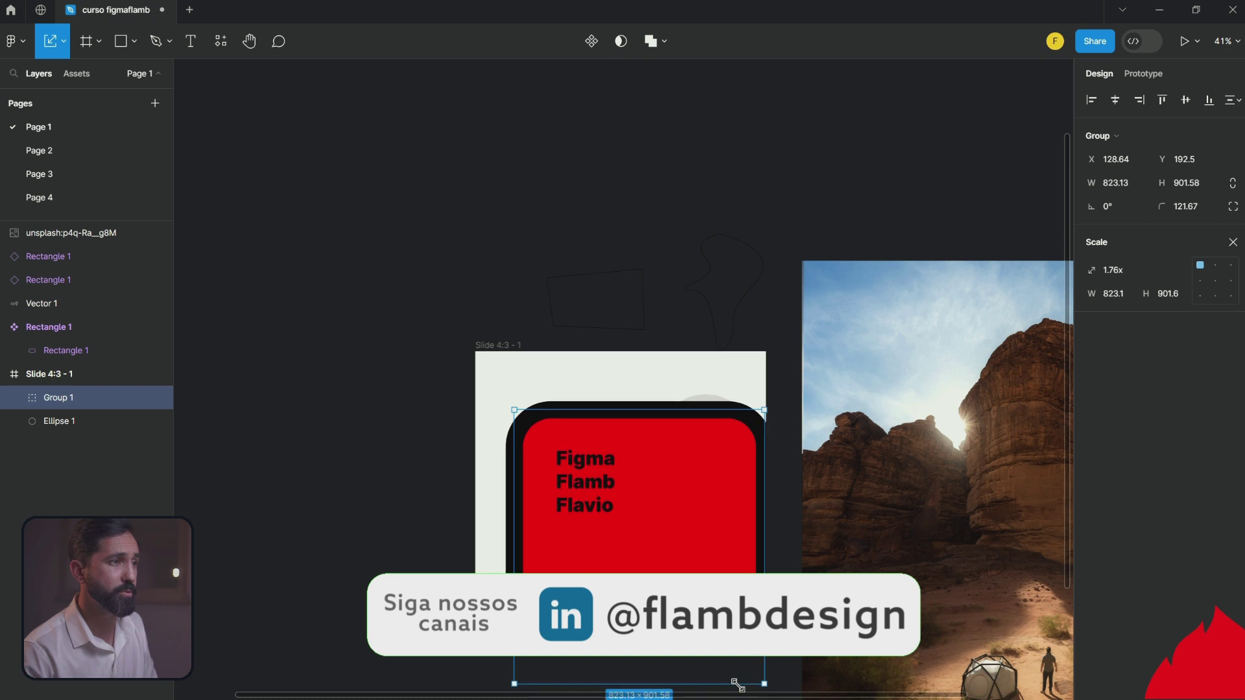
left_click_drag(737, 684, 757, 676)
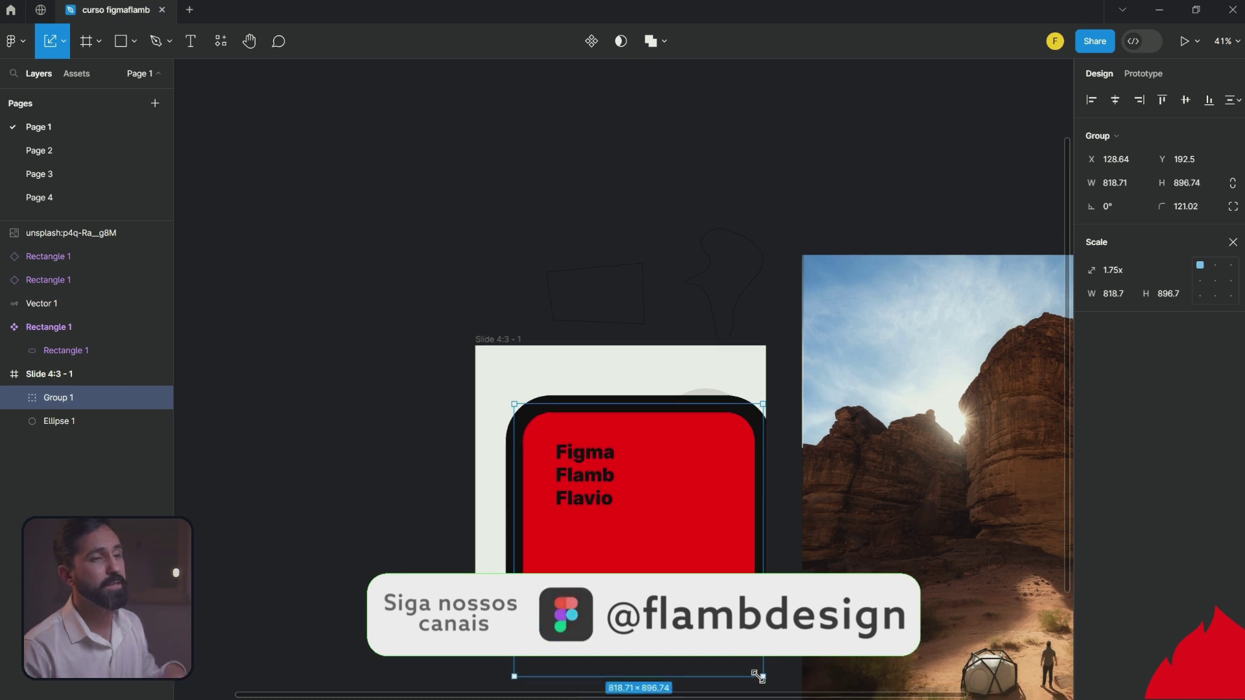
left_click_drag(757, 676, 765, 688)
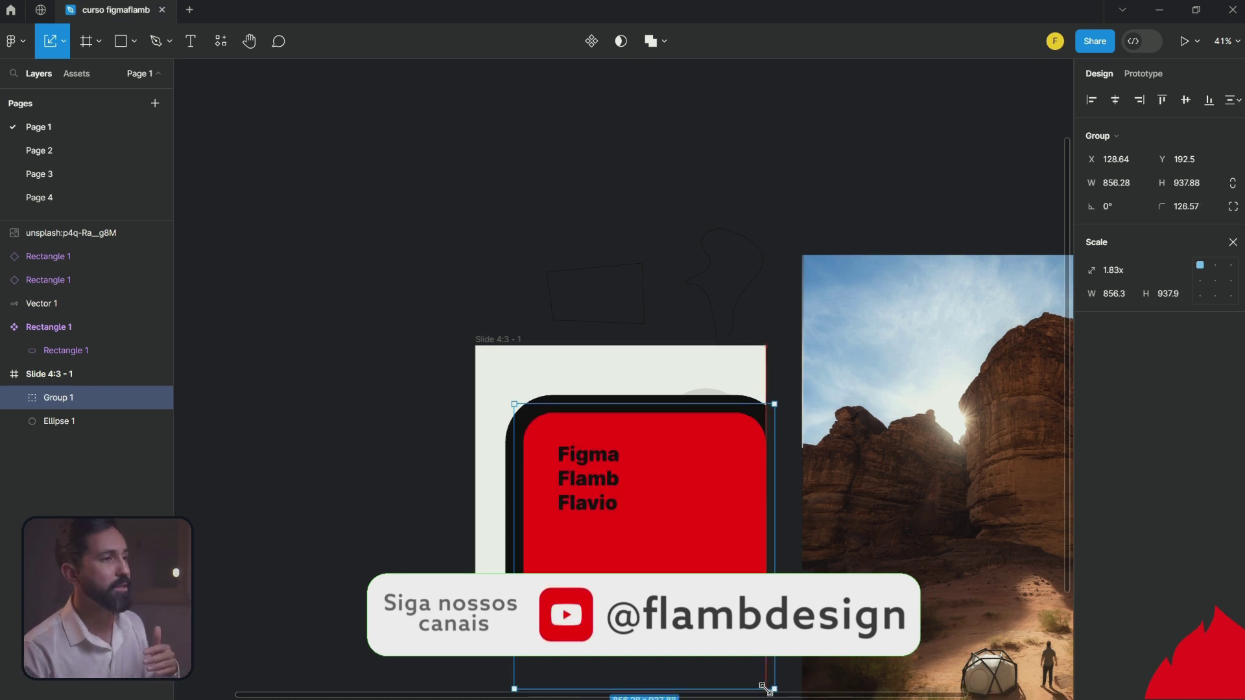
key("ctrl+z")
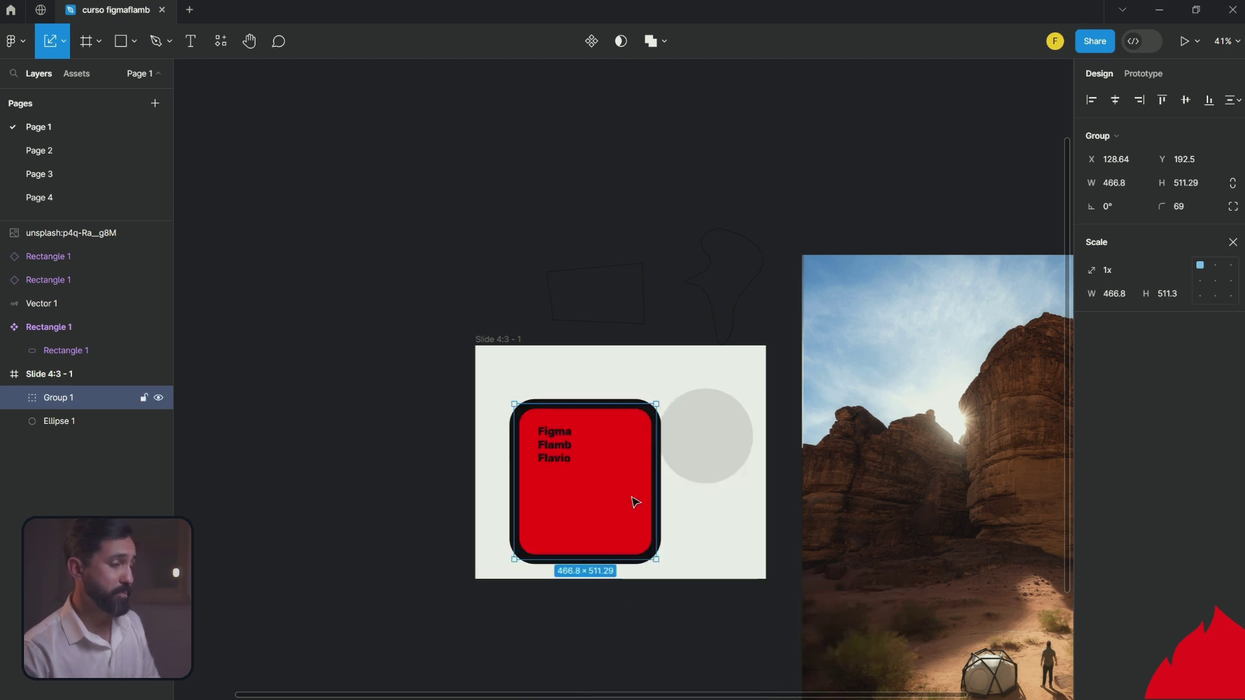
Step: Scale Group 1 proportionally down to 0.7x (294.37×322.42) and zoom out to the slide
left_click(631, 496)
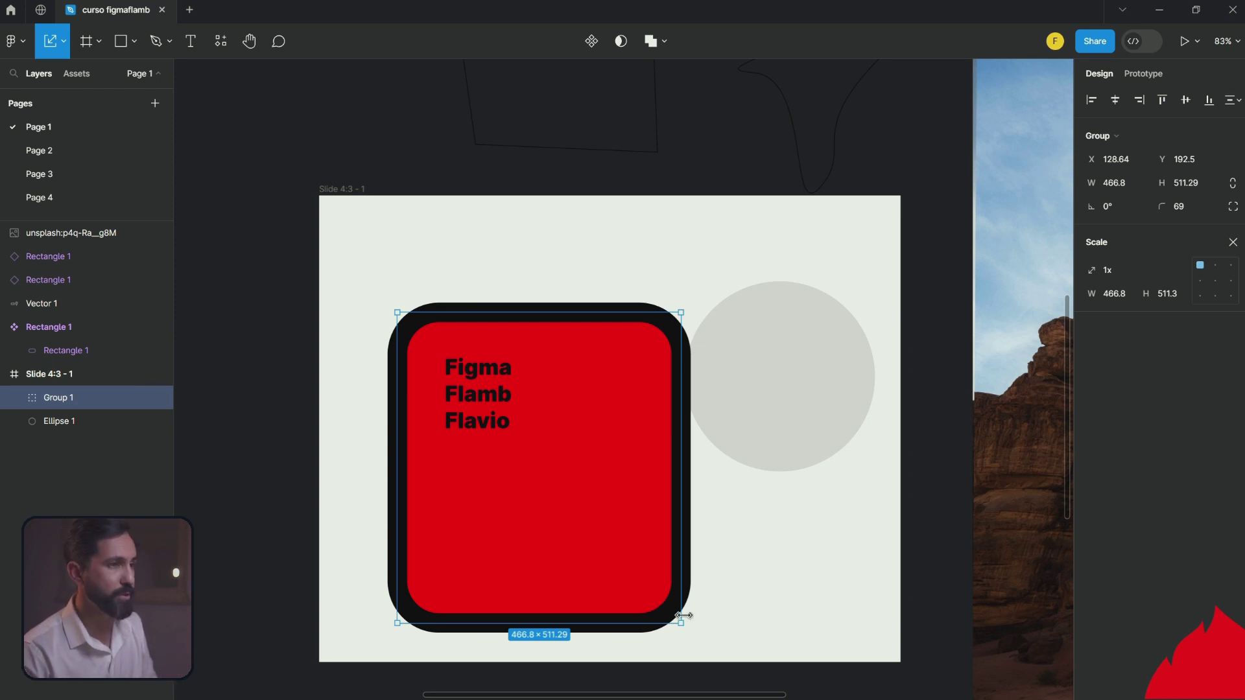
left_click_drag(681, 621, 651, 590)
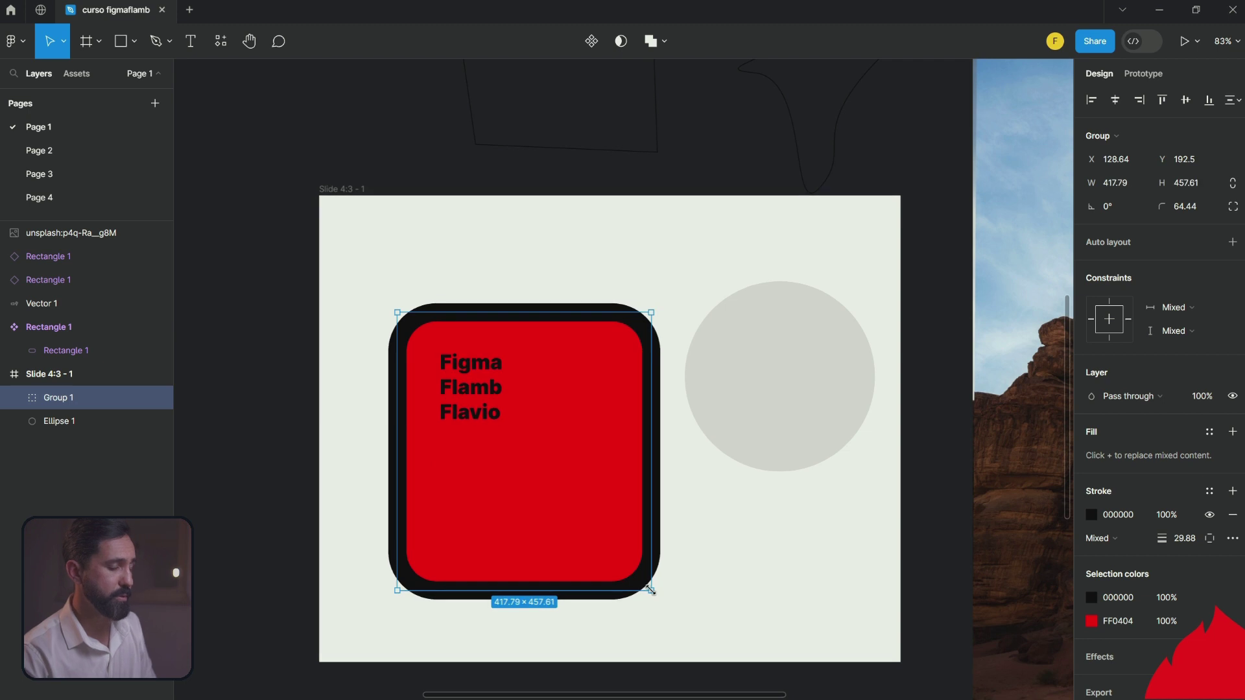
key("k")
left_click_drag(651, 591, 576, 354)
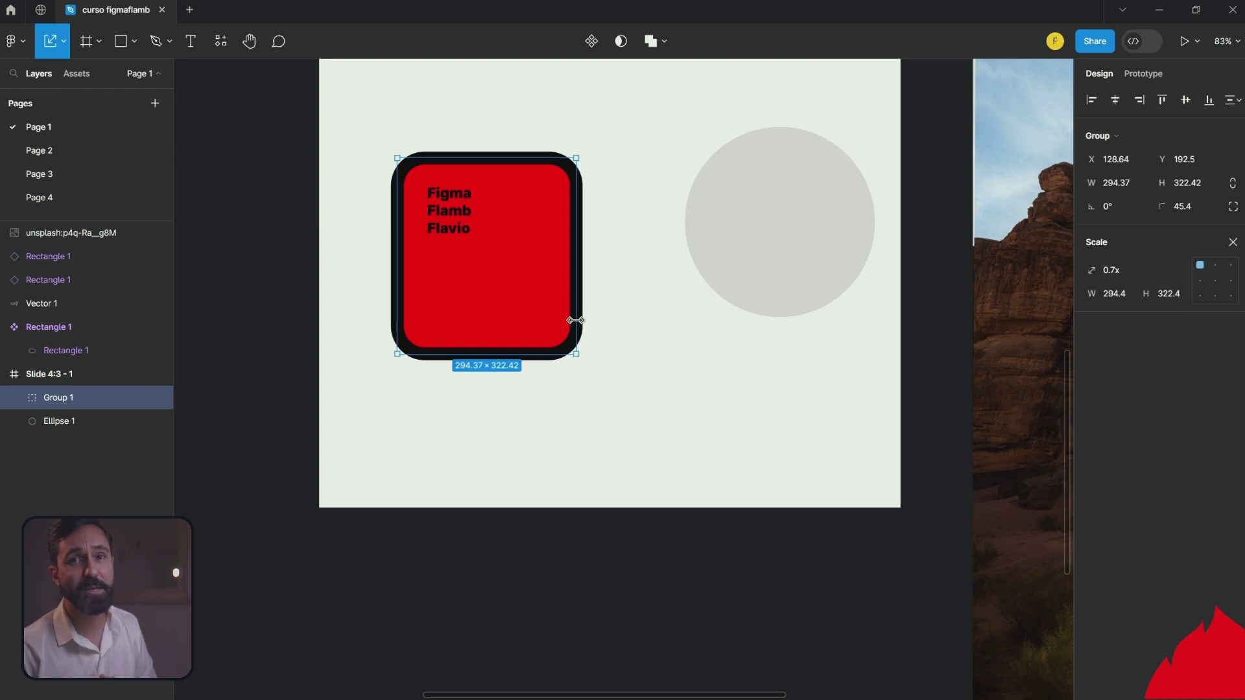
key("shift+1")
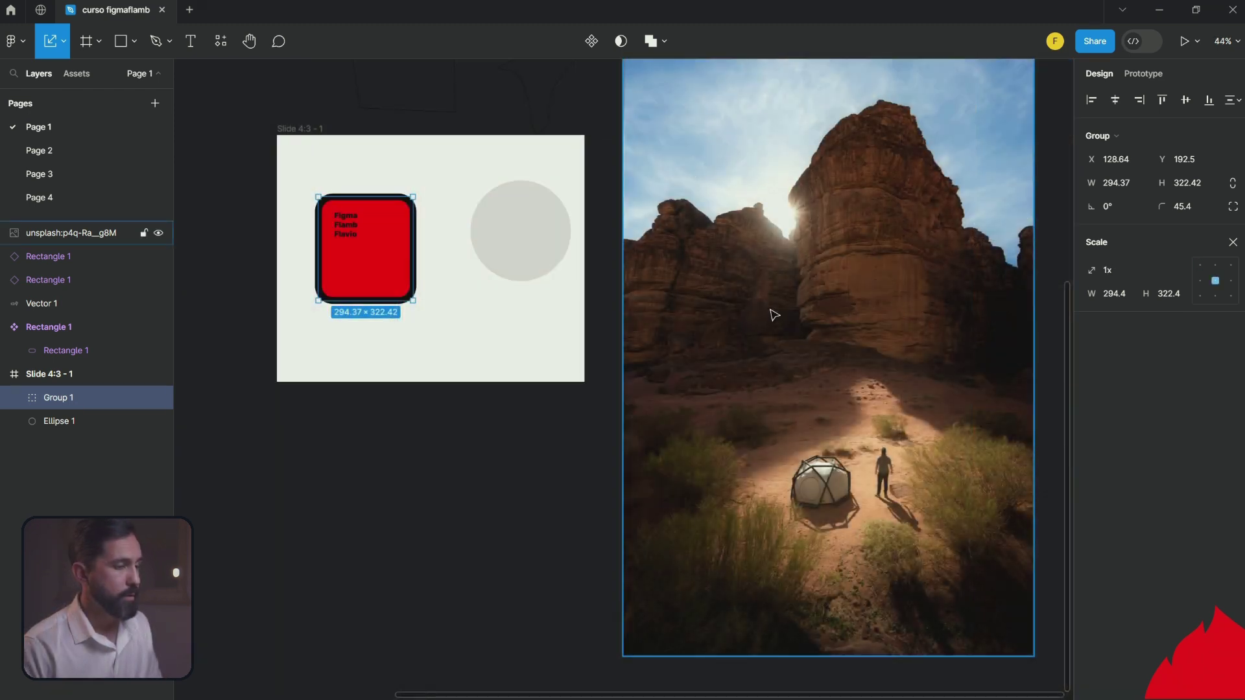
Step: Round the desert photo's corners to radius 640 and shorten it to about 1280×1796
scroll(853, 242, "right", 5)
left_click(702, 275)
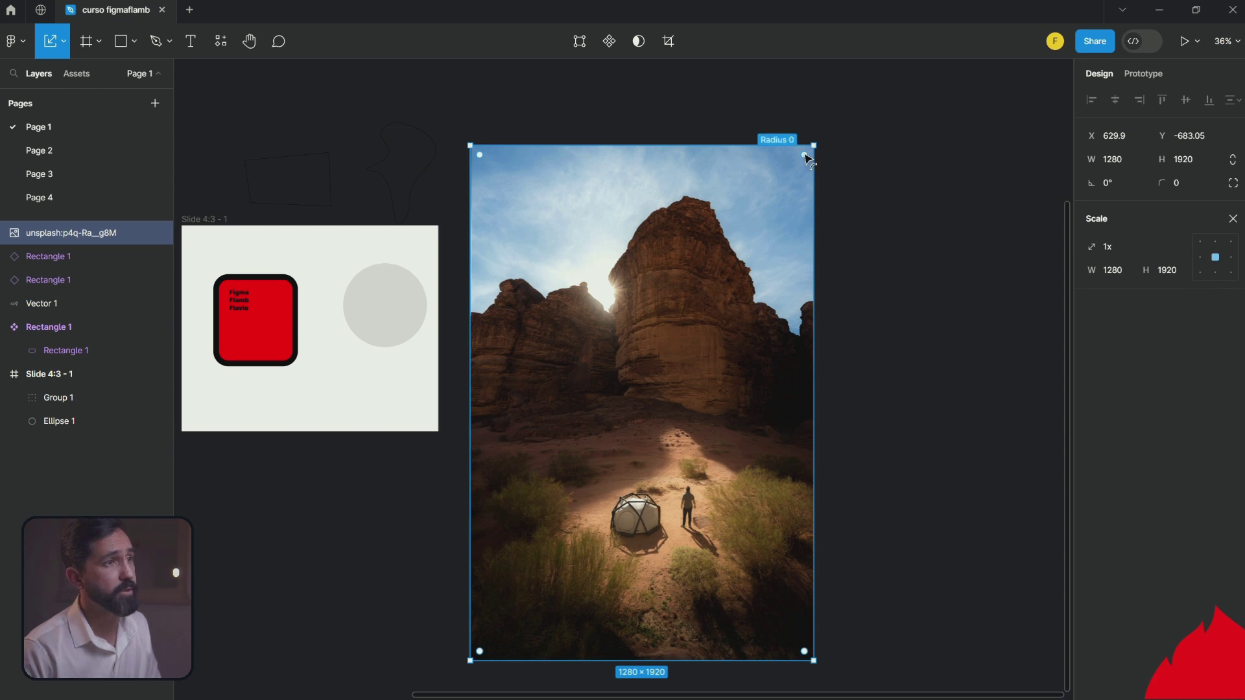
left_click_drag(802, 167, 592, 340)
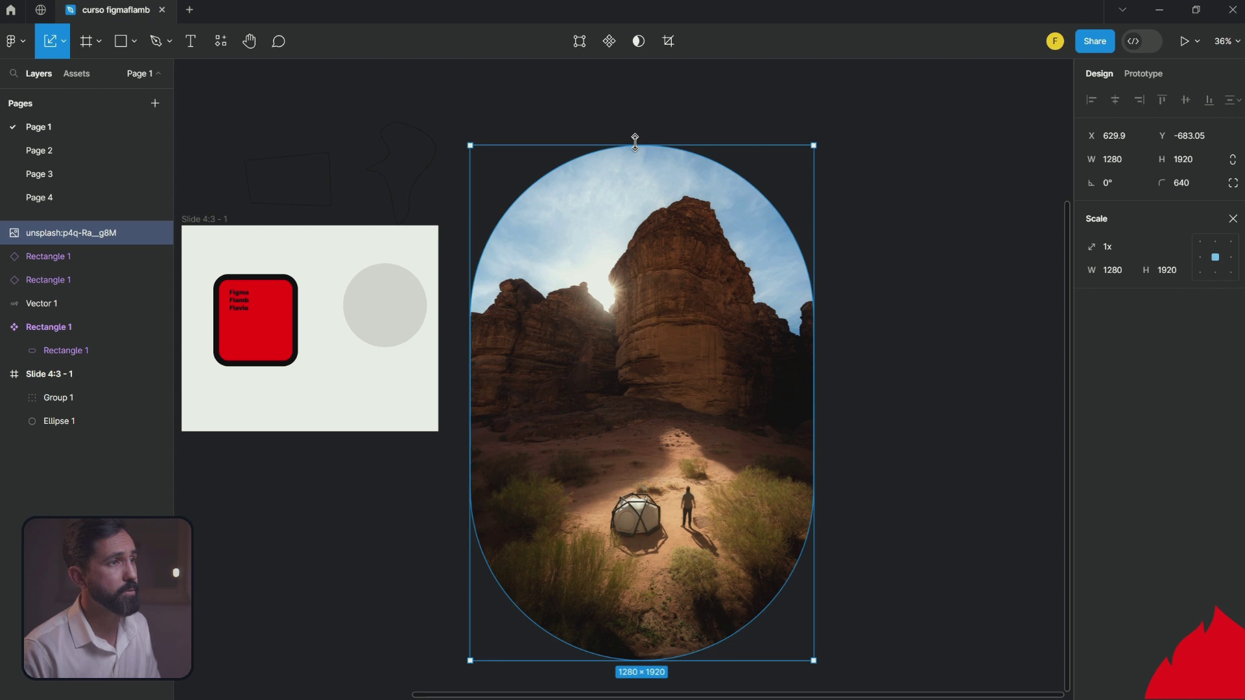
key("v")
mouse_move(635, 143)
left_mouse_down()
mouse_move(645, 325)
mouse_move(678, 178)
left_mouse_up()
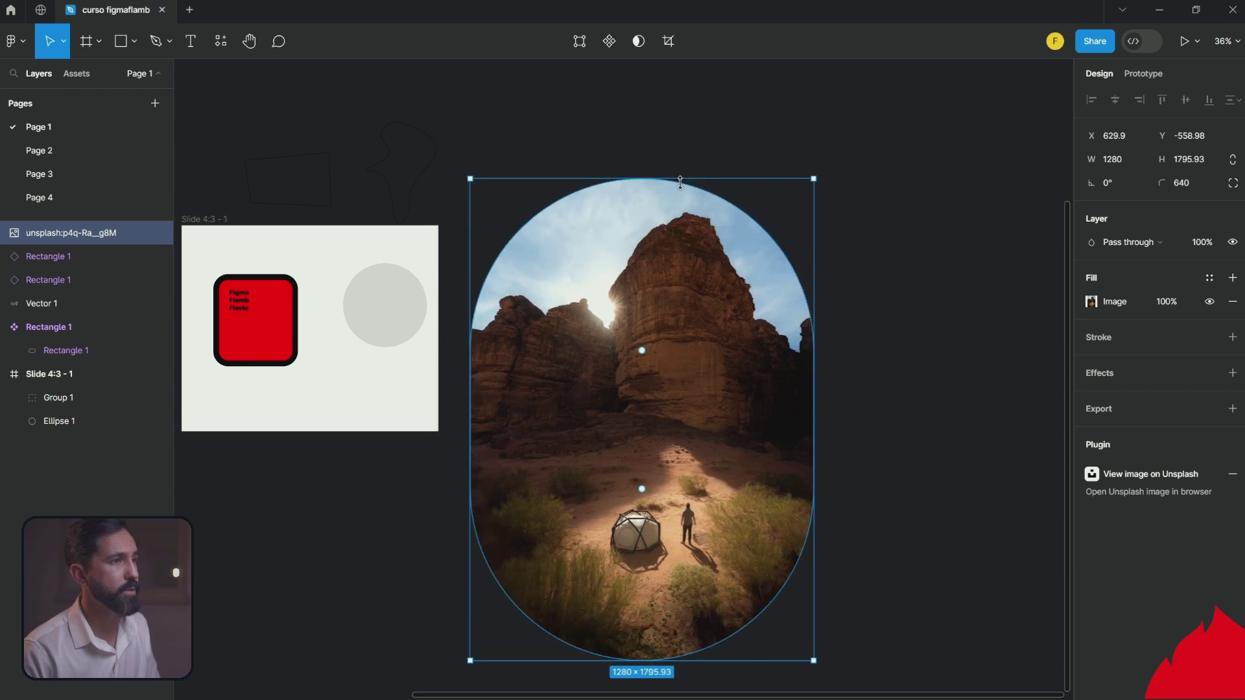
left_click_drag(815, 173, 875, 209)
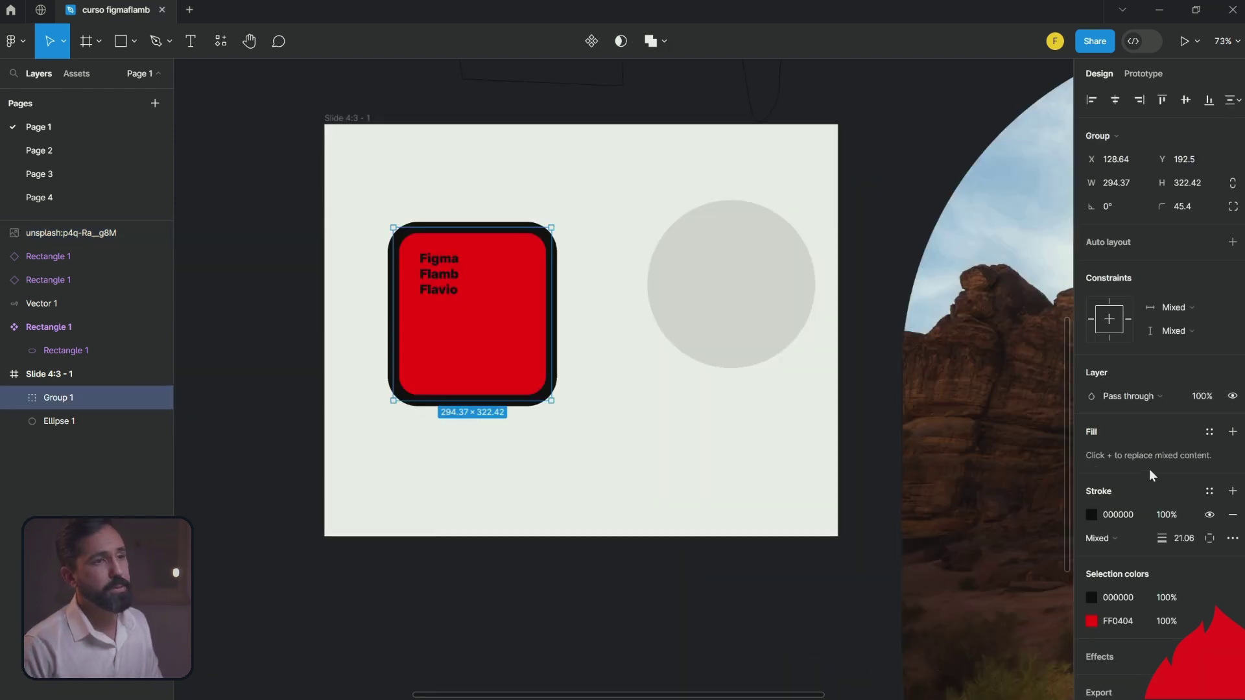
Step: Give the card group a drop shadow at X 45, Y 58, blur 32, colour FF7777 at 50%
scroll(1148, 469, "down", 2)
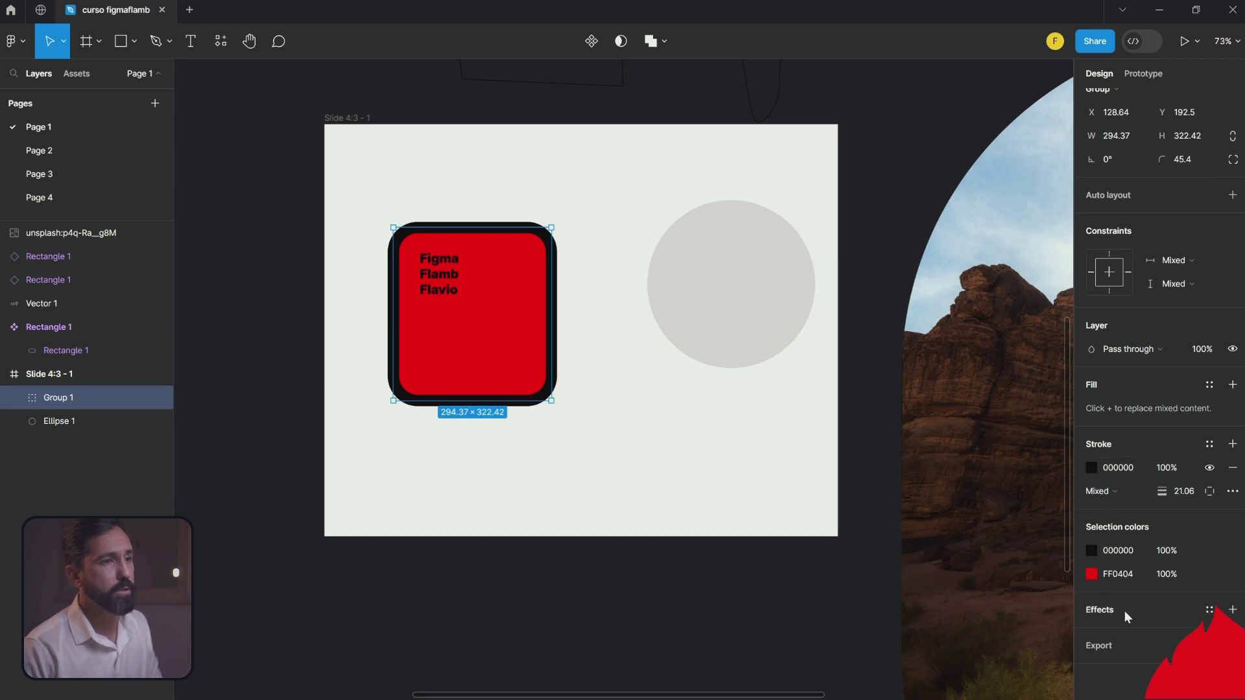
left_click(1232, 609)
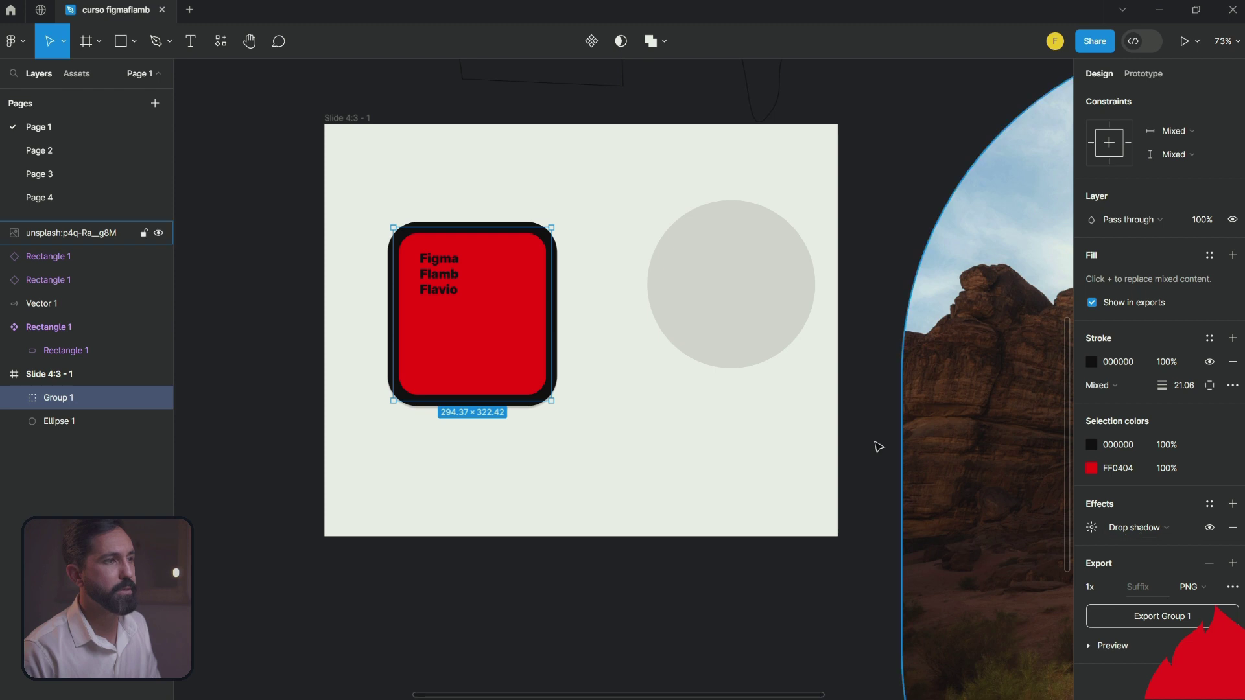
key("plus")
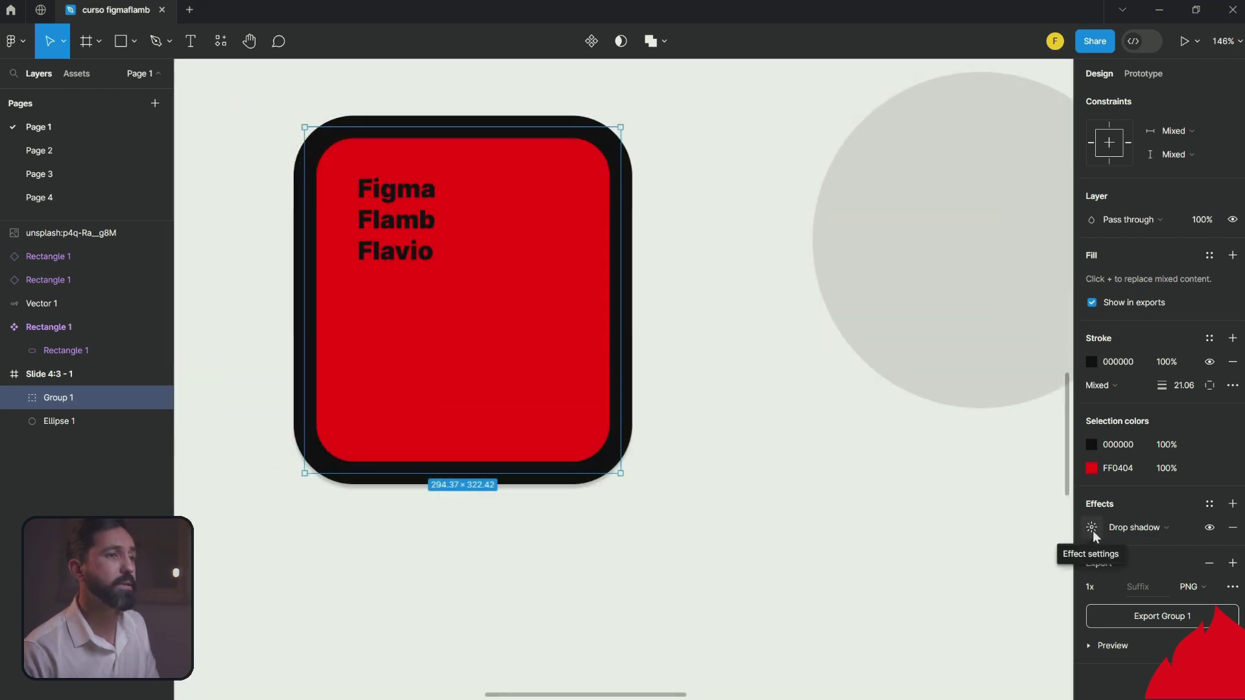
left_click(1091, 528)
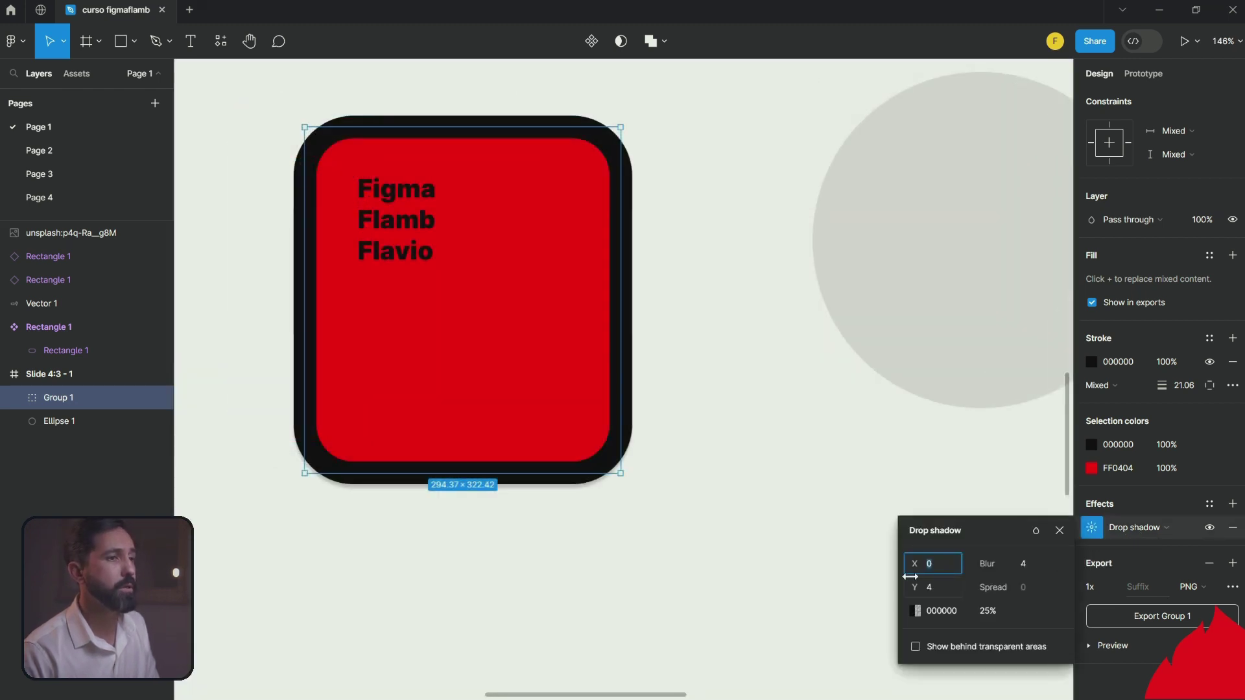
mouse_move(910, 576)
left_mouse_down()
mouse_move(899, 583)
mouse_move(991, 606)
left_mouse_up()
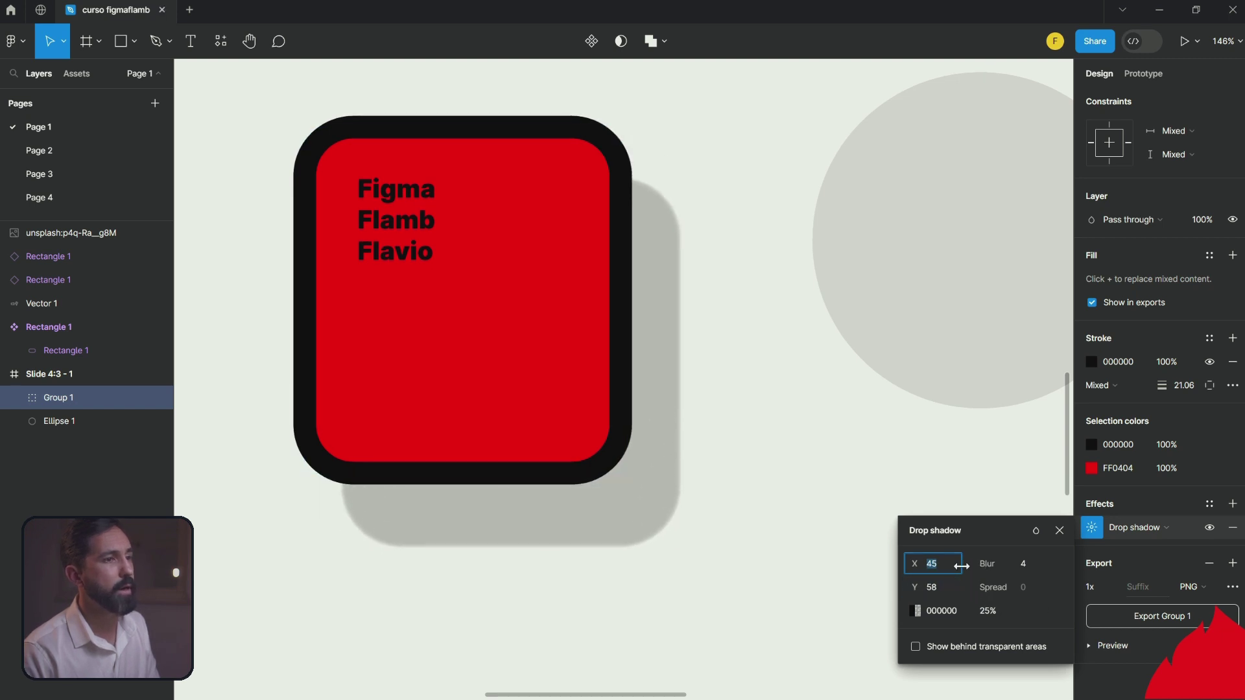
mouse_move(986, 564)
left_mouse_down()
mouse_move(1028, 563)
mouse_move(825, 550)
left_mouse_up()
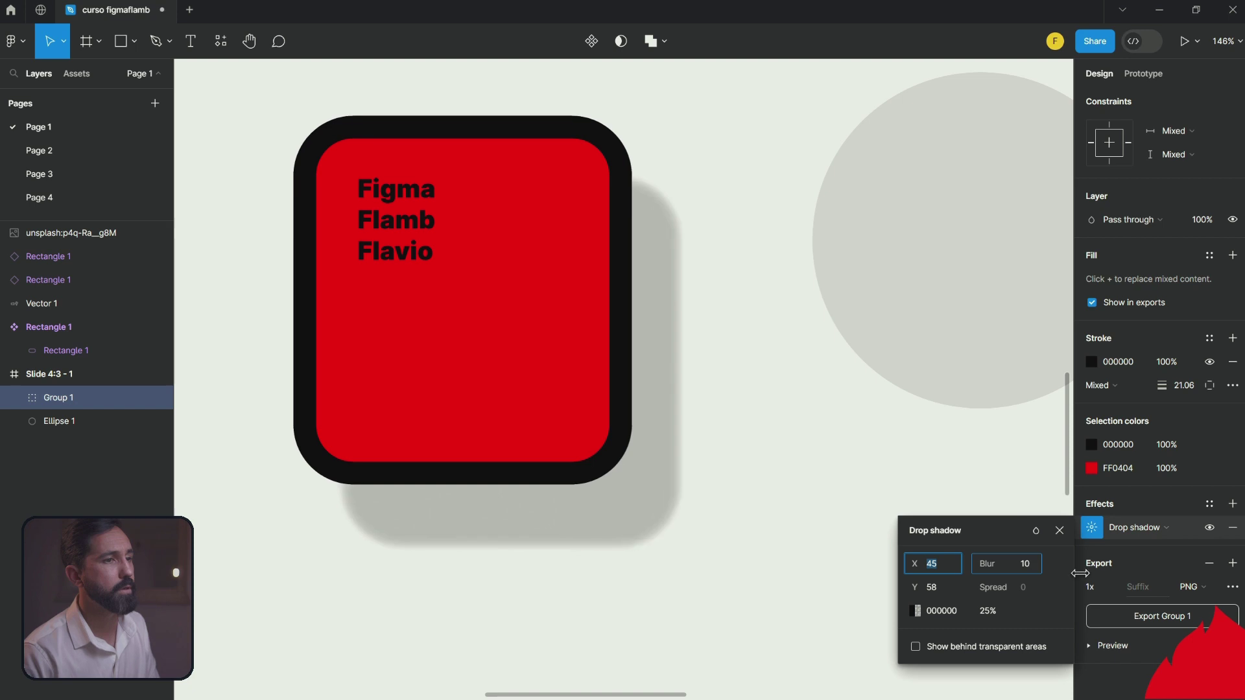
mouse_move(1180, 567)
left_mouse_down()
mouse_move(974, 585)
mouse_move(1008, 582)
left_mouse_up()
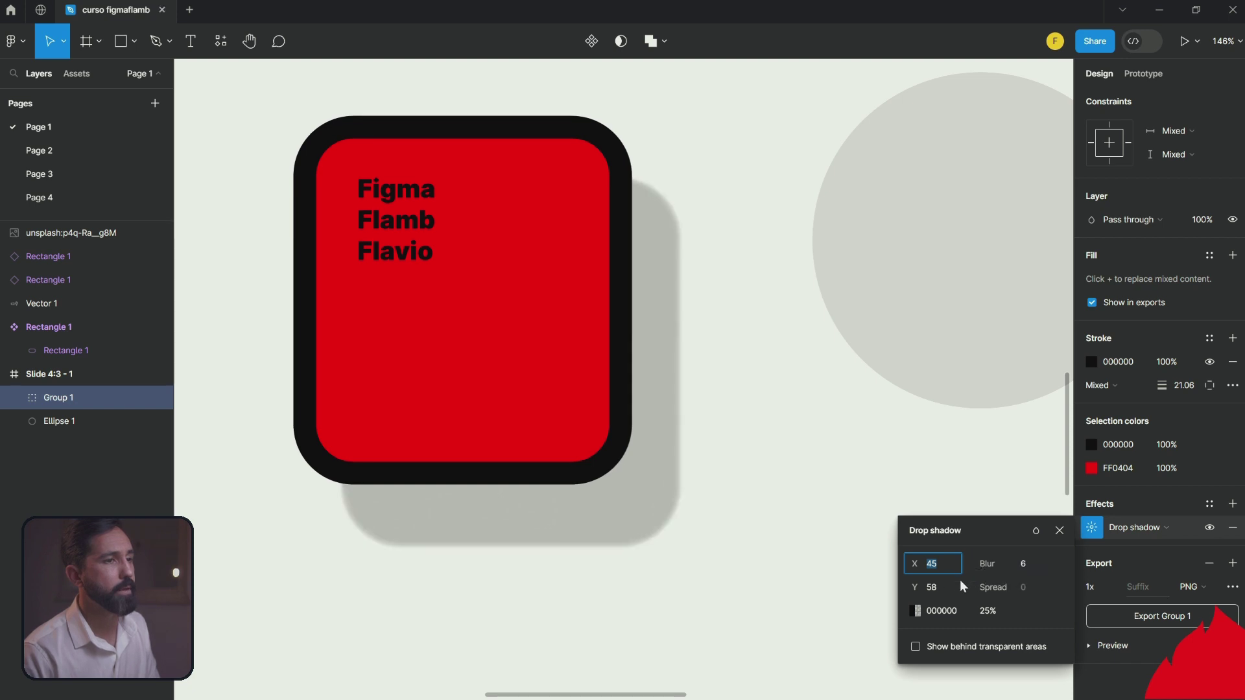
left_click(928, 616)
left_click(917, 611)
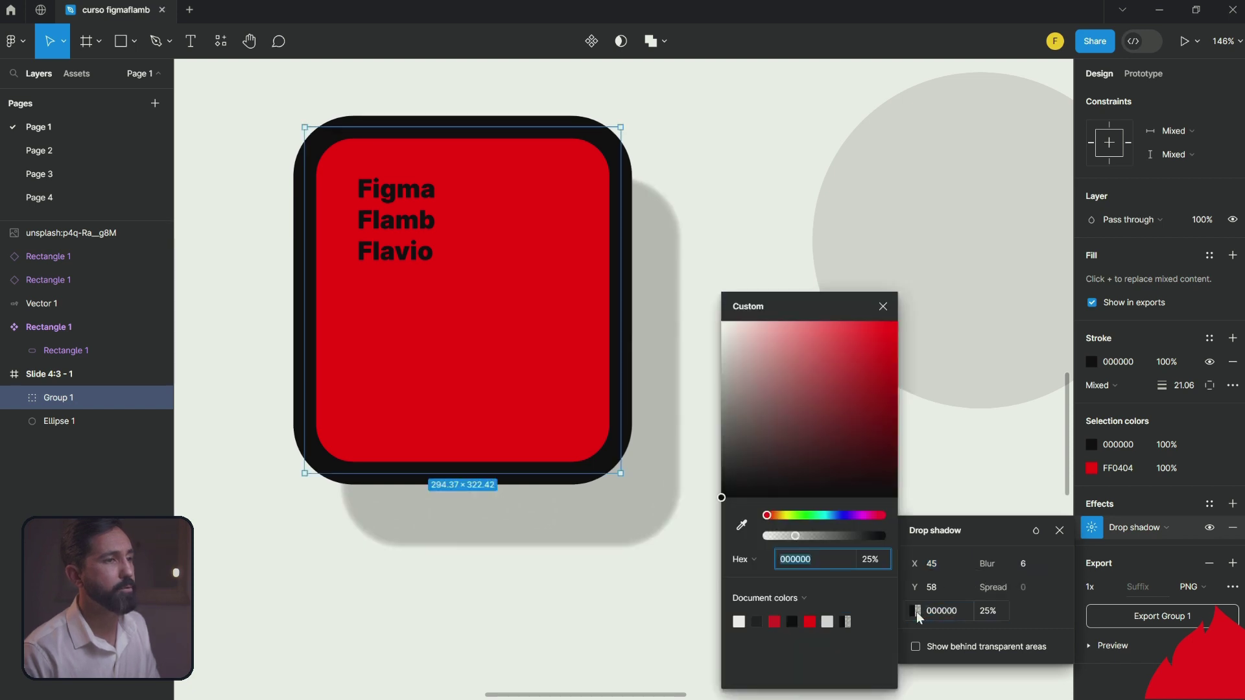
left_click_drag(796, 441, 815, 321)
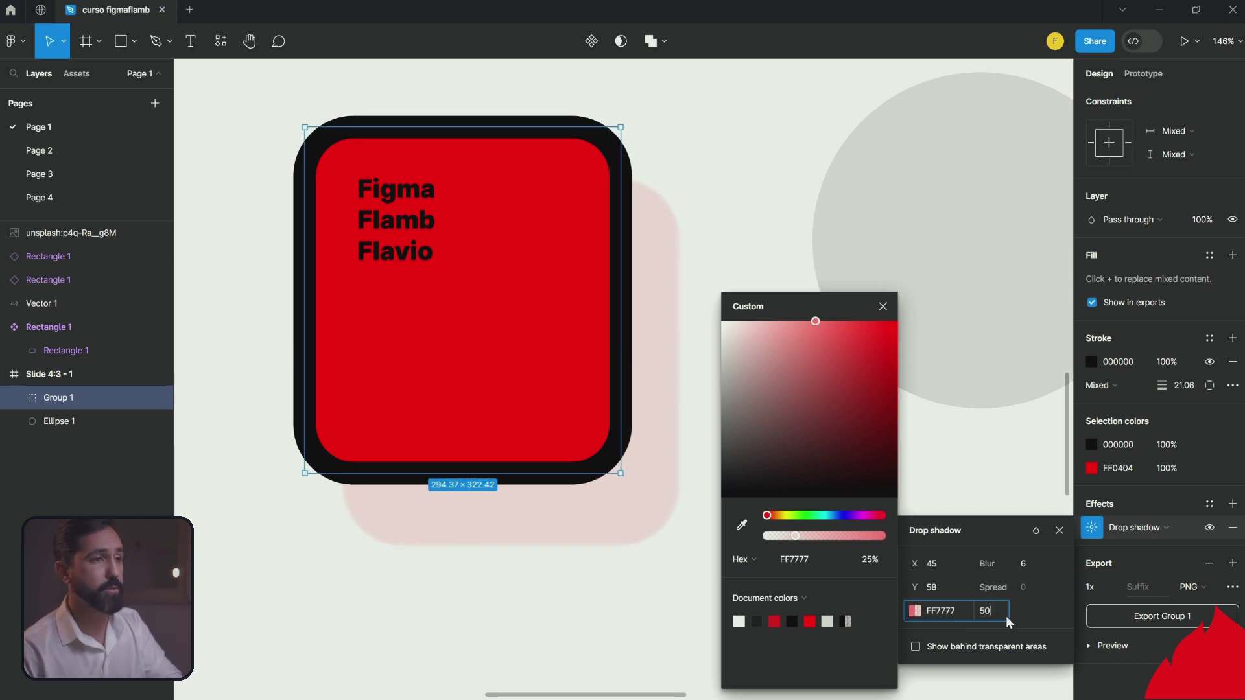
type("50")
key("Return")
left_click(1031, 563)
Step: Confirm the drop shadow blur of 32 and add a second shadow offset 108 right
type("32")
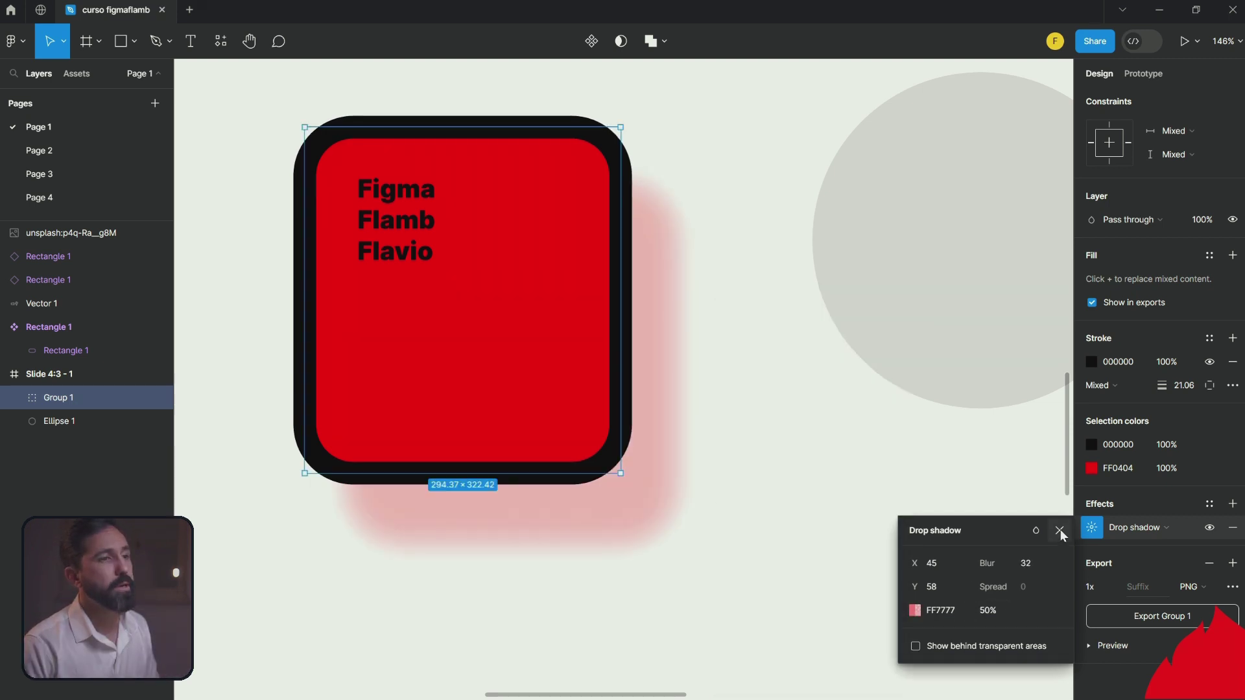
left_click(1060, 531)
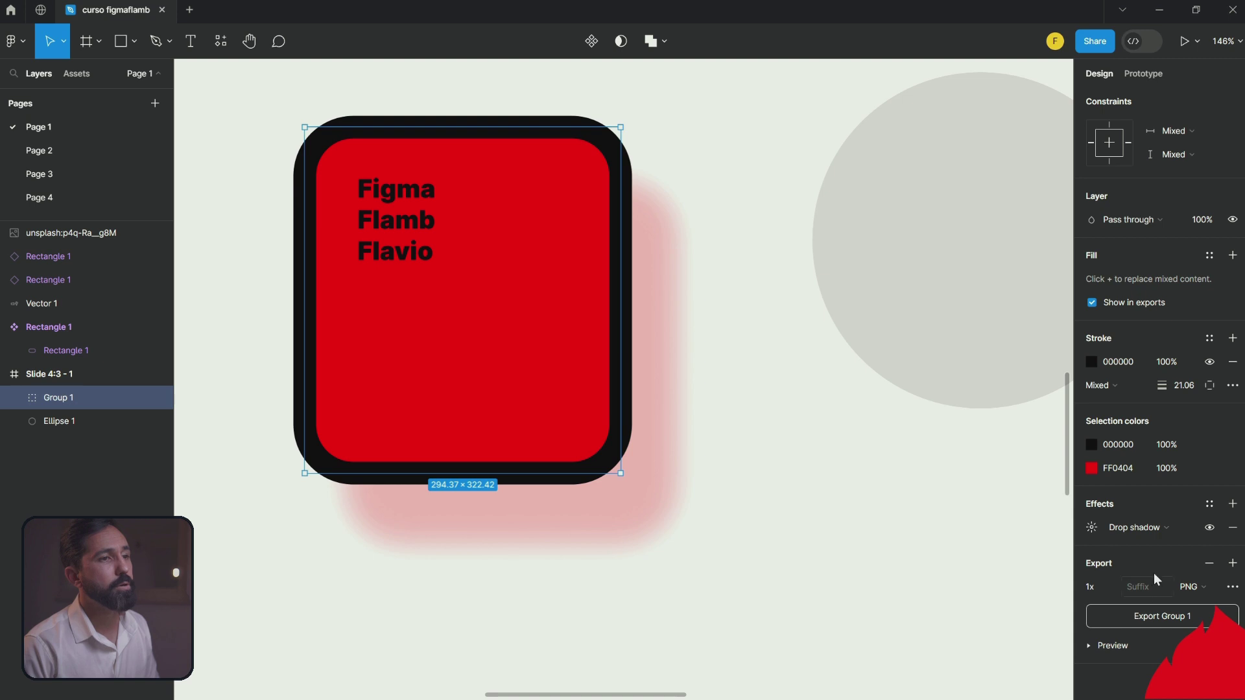
left_click(1232, 505)
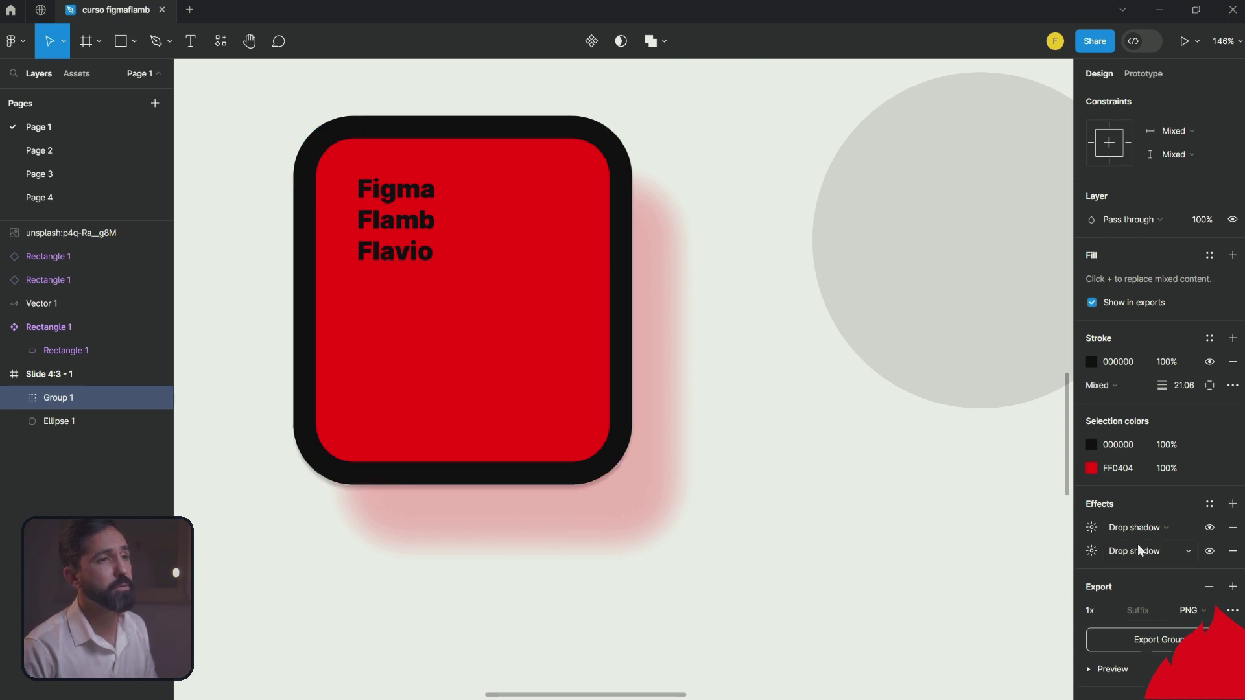
left_click(1091, 529)
left_click_drag(907, 566, 1069, 565)
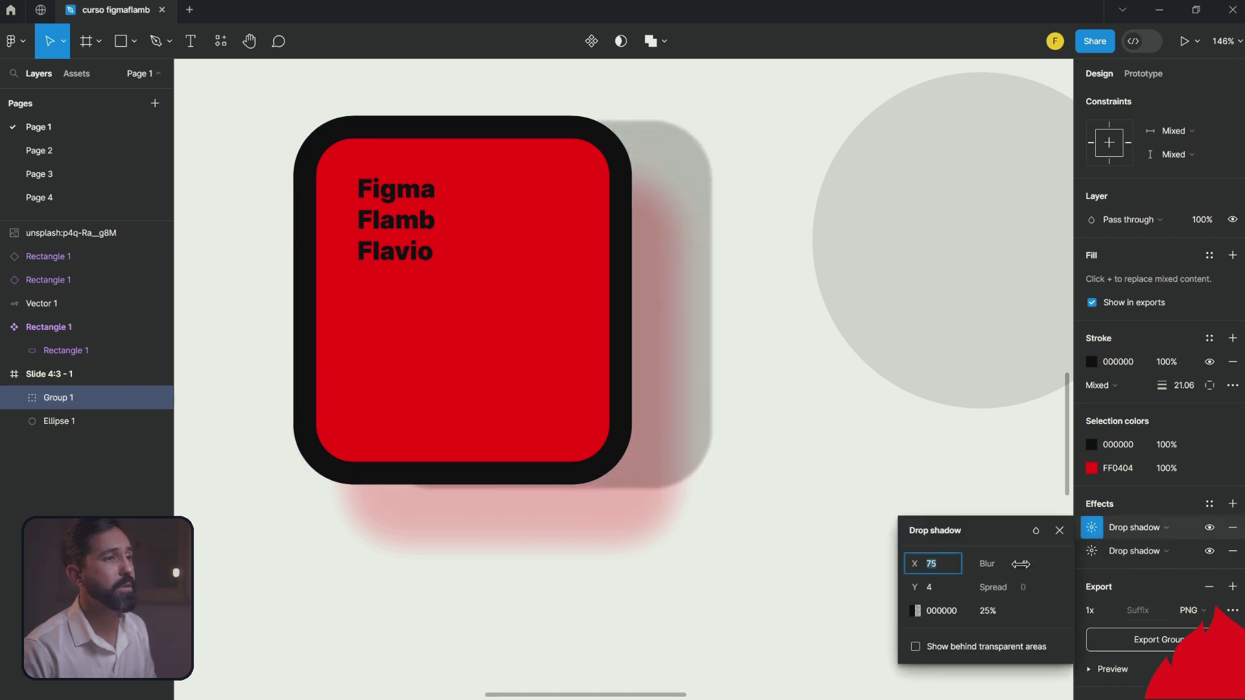
left_click(1061, 533)
Step: Make the second effect an inner shadow with X 53 and a larger Y, plus a third effect
left_click(1146, 528)
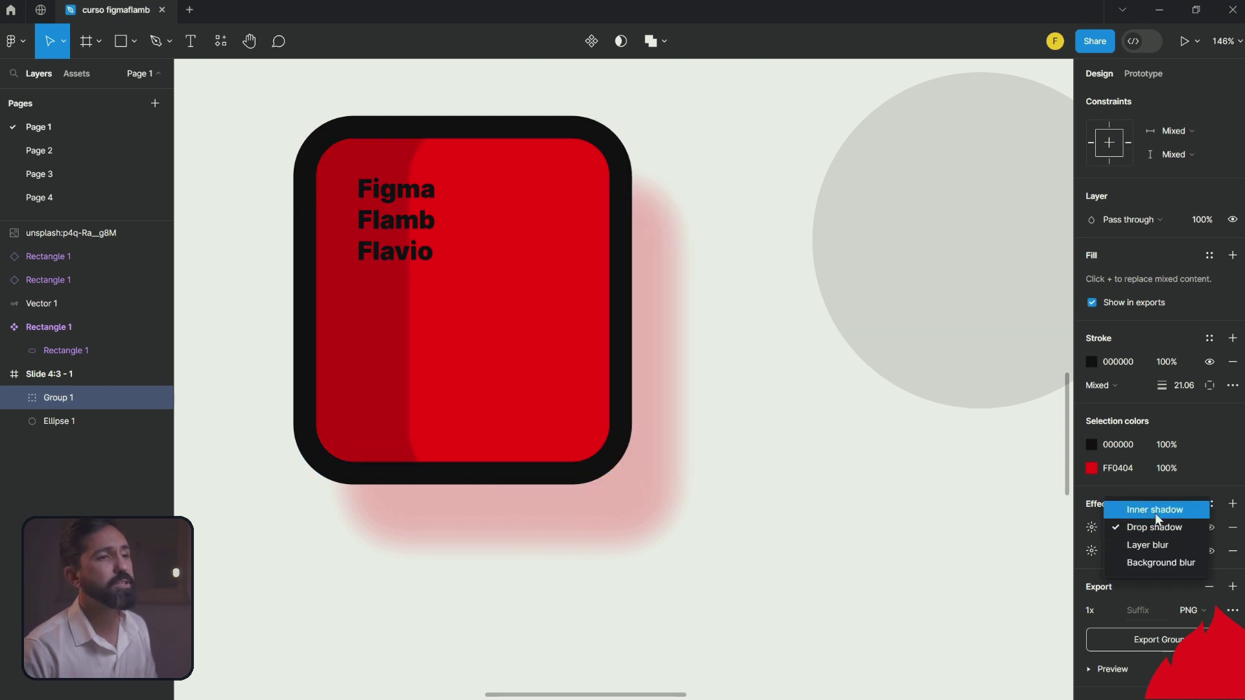
left_click(1154, 512)
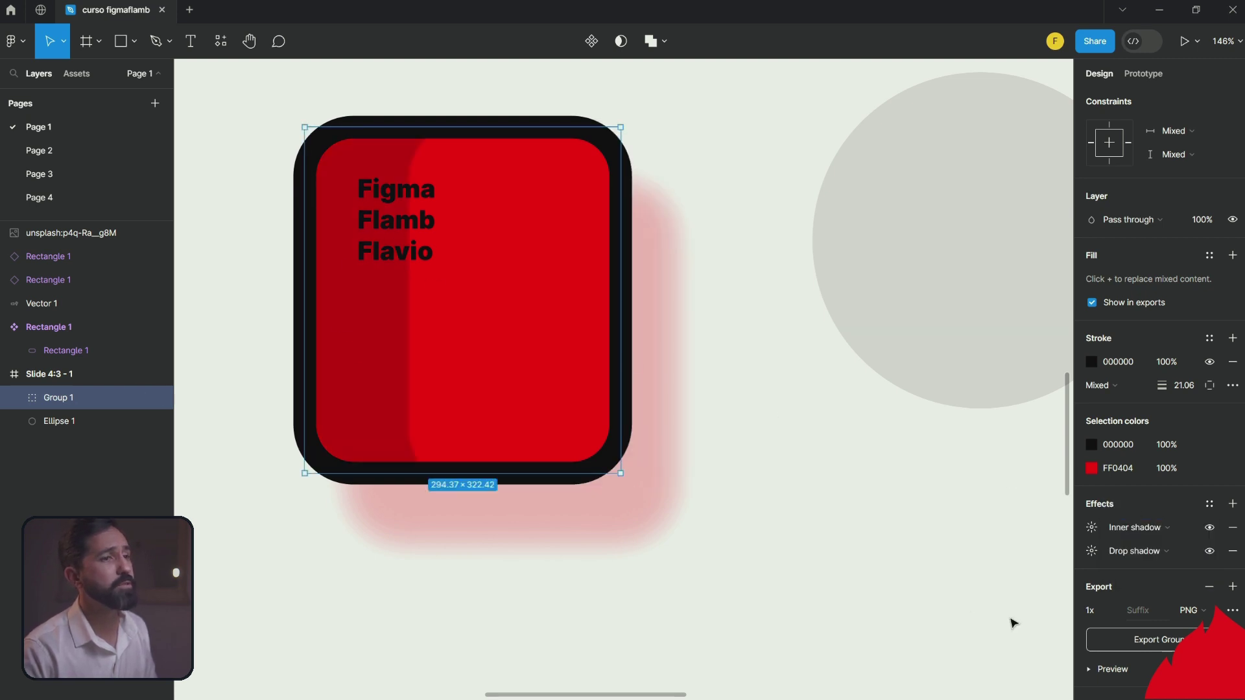
left_click(1091, 528)
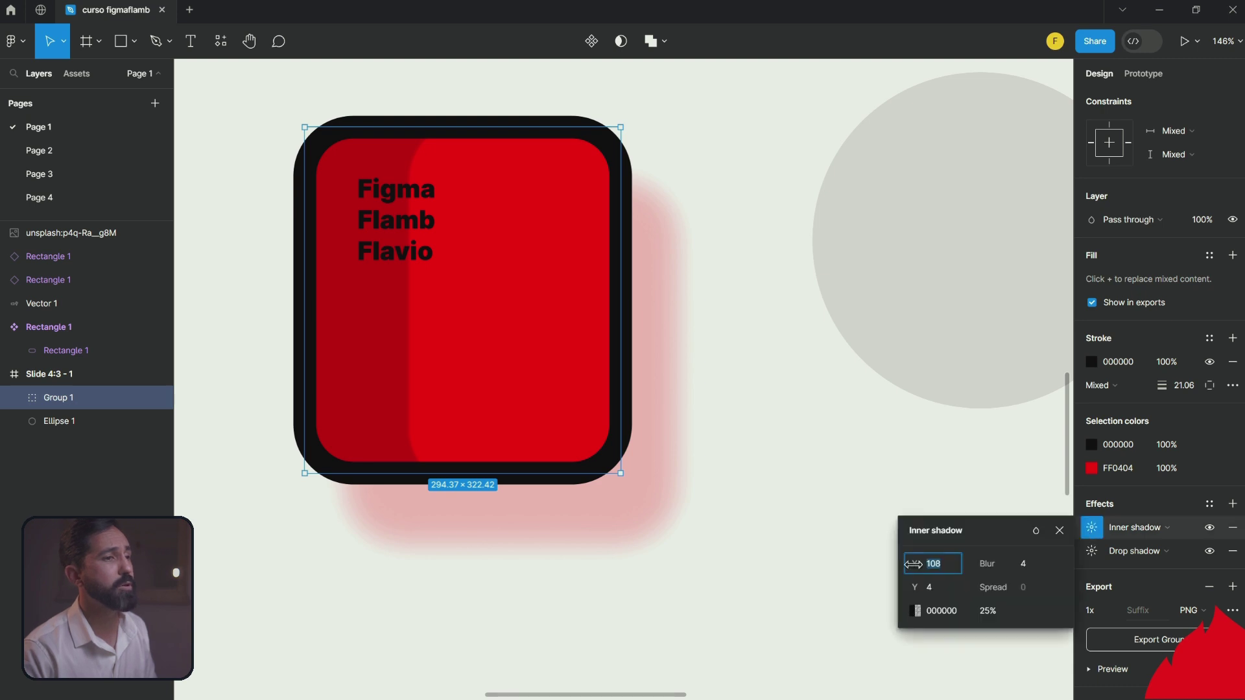
left_click_drag(914, 564, 832, 566)
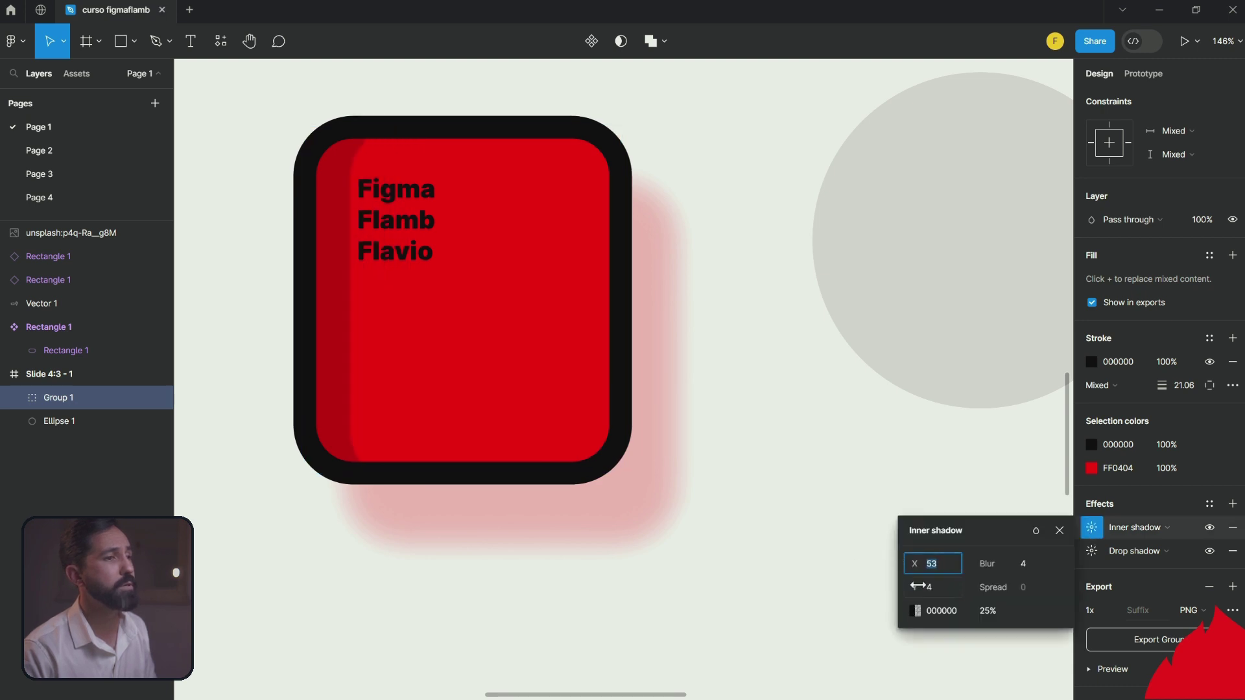
left_click_drag(918, 586, 972, 585)
left_click(1233, 505)
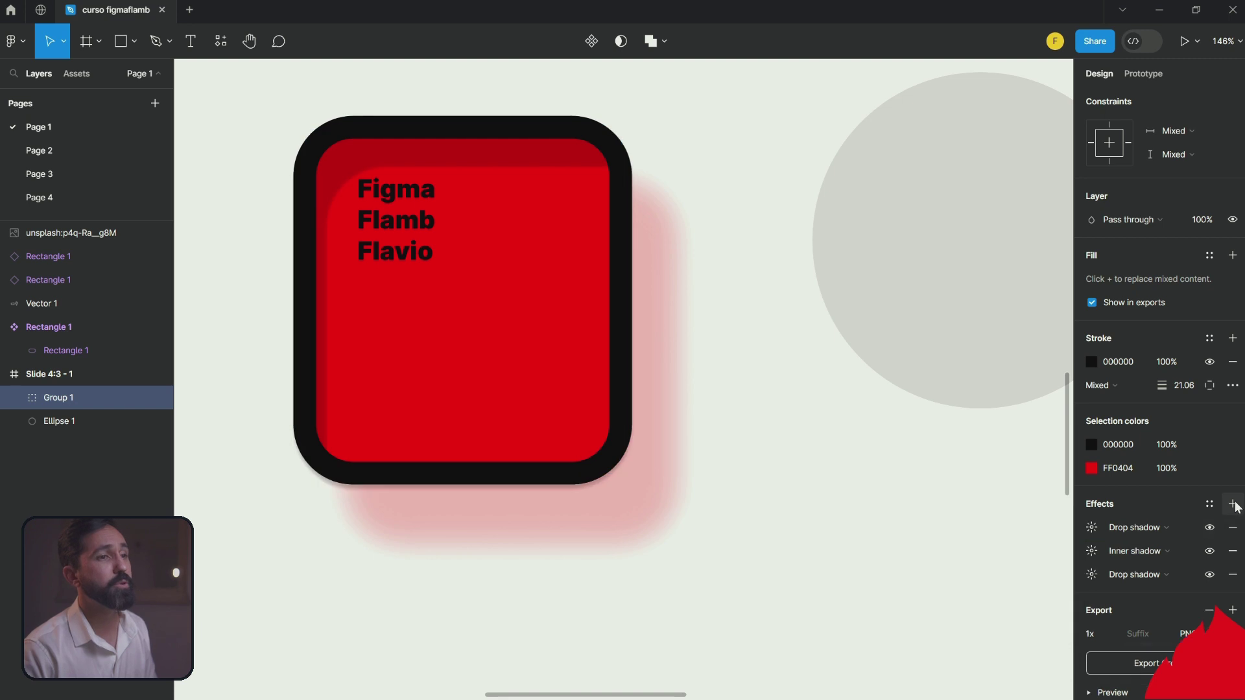
Step: Try a Layer blur of 13 on the newest effect, then remove it
left_click(1133, 527)
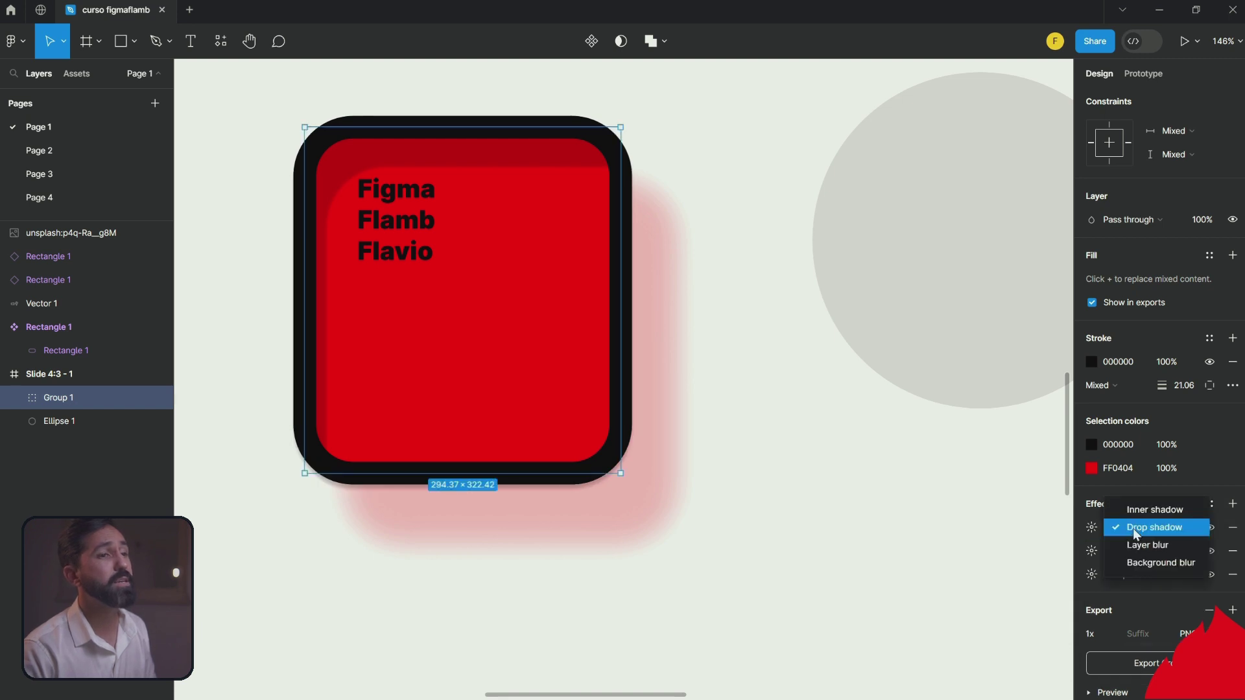
left_click(1144, 545)
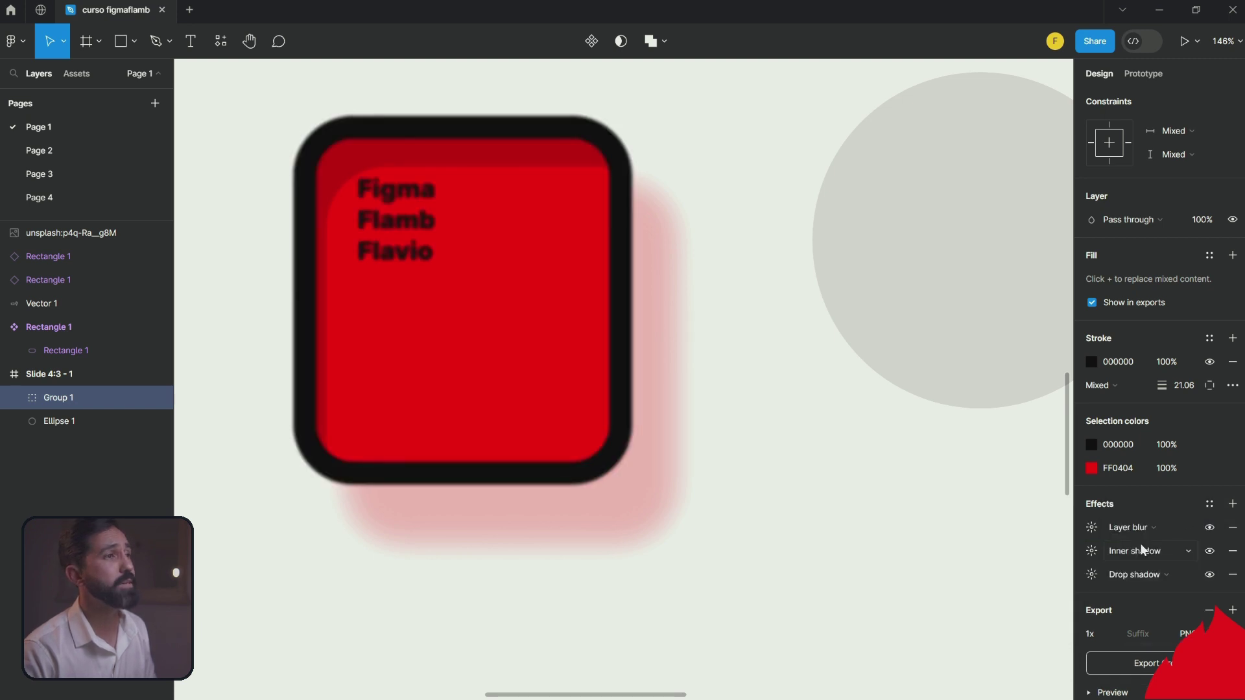
left_click(1092, 533)
mouse_move(908, 566)
left_mouse_down()
mouse_move(1037, 565)
mouse_move(783, 590)
left_mouse_up()
left_click(1232, 527)
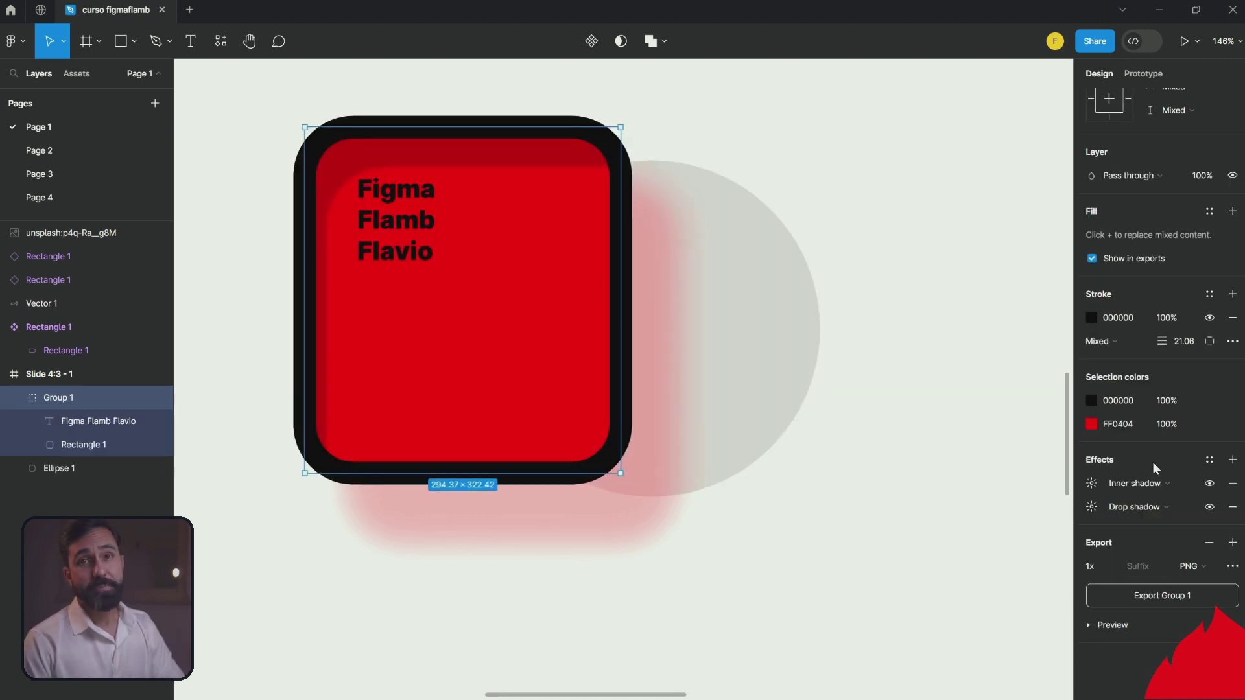
Step: Add a Background blur effect to the card group with a blur of 20
left_click(1232, 460)
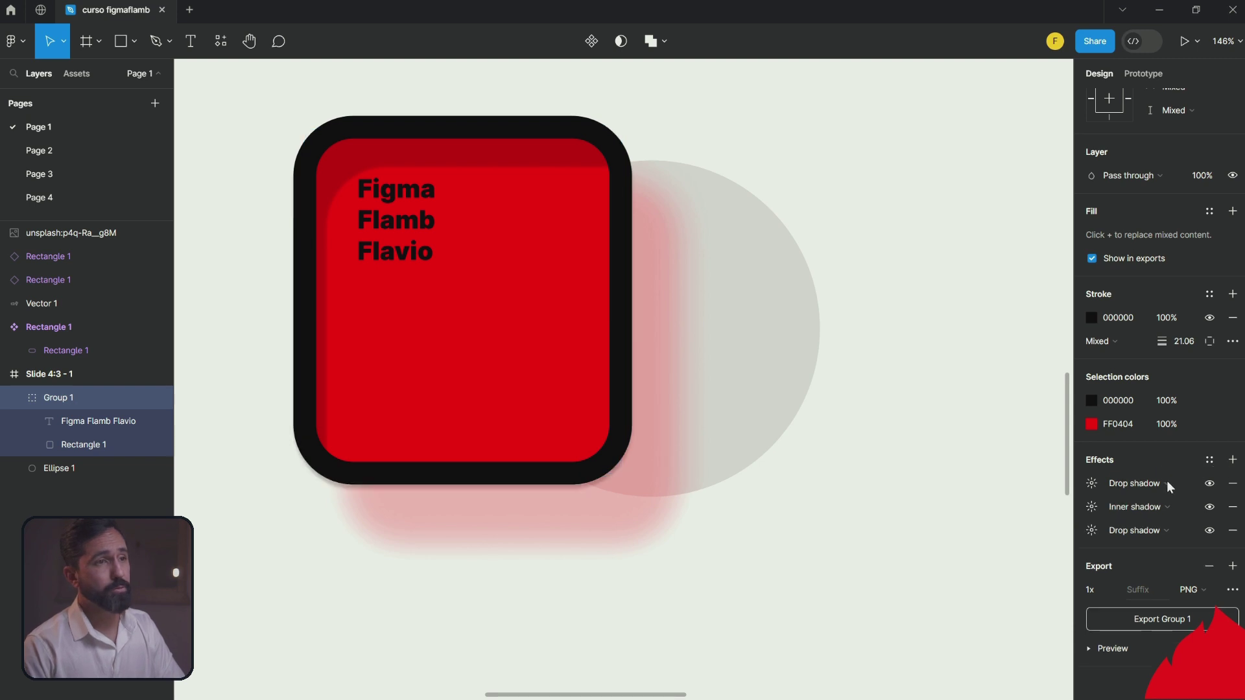
left_click(1139, 488)
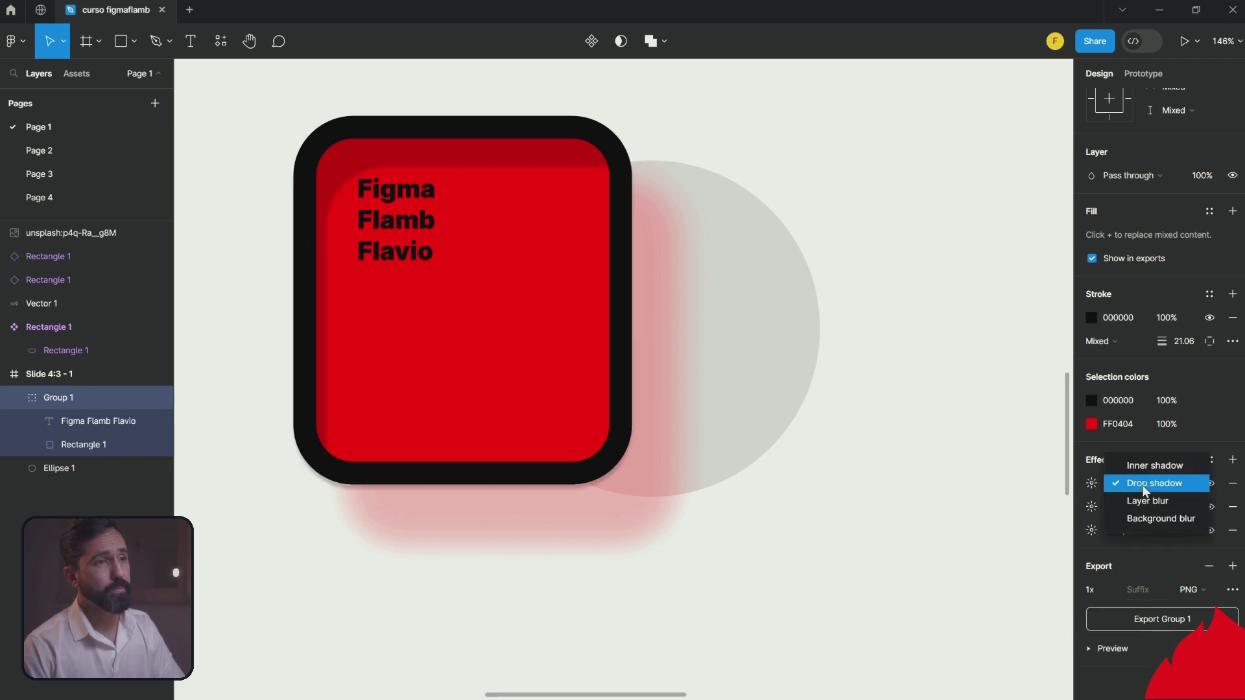
left_click(1154, 520)
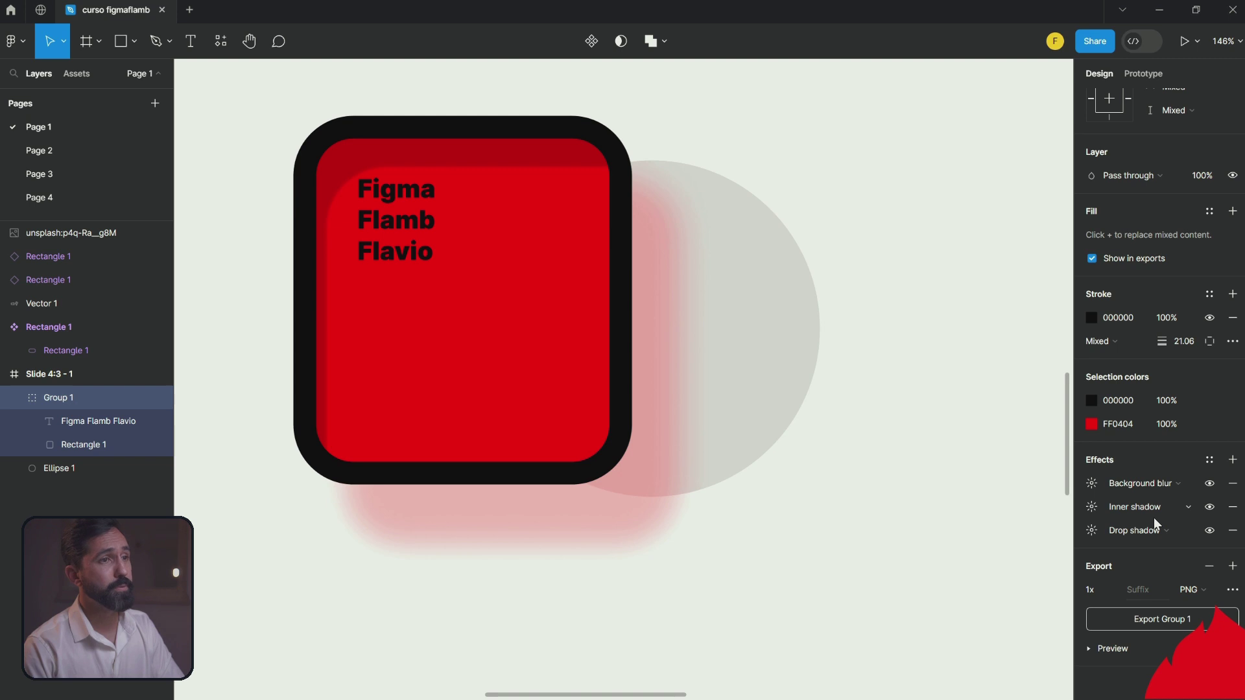
left_click(1091, 483)
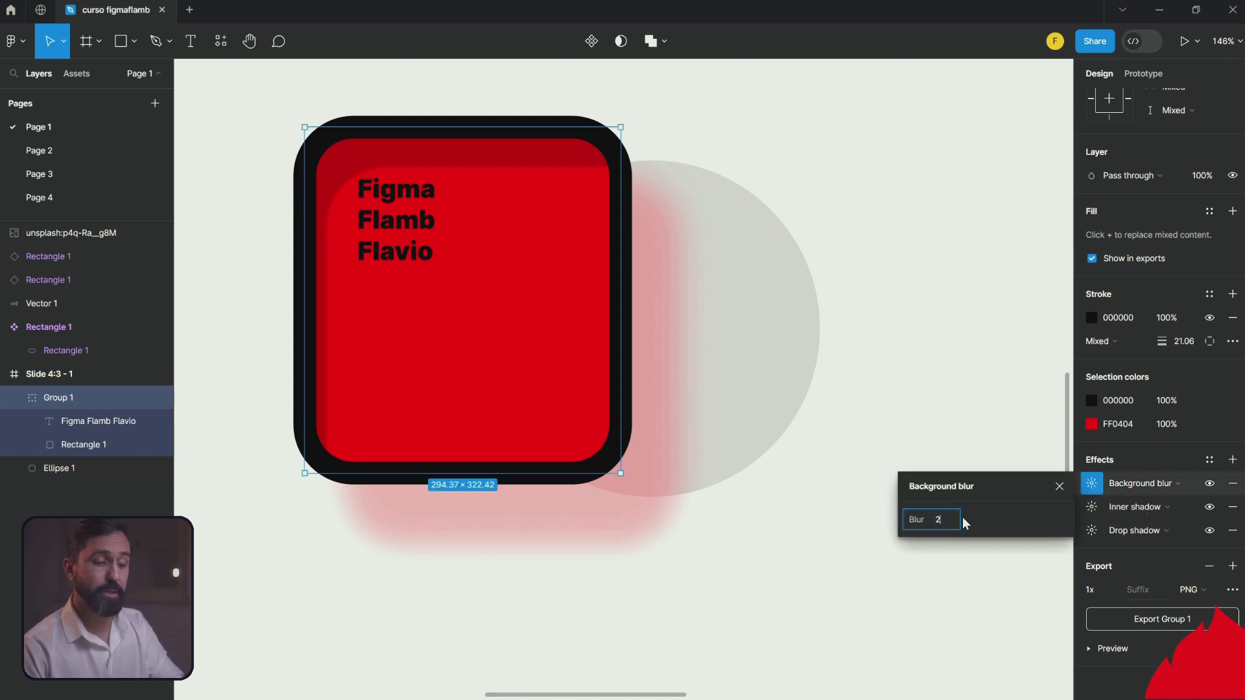
type("20")
key("Return")
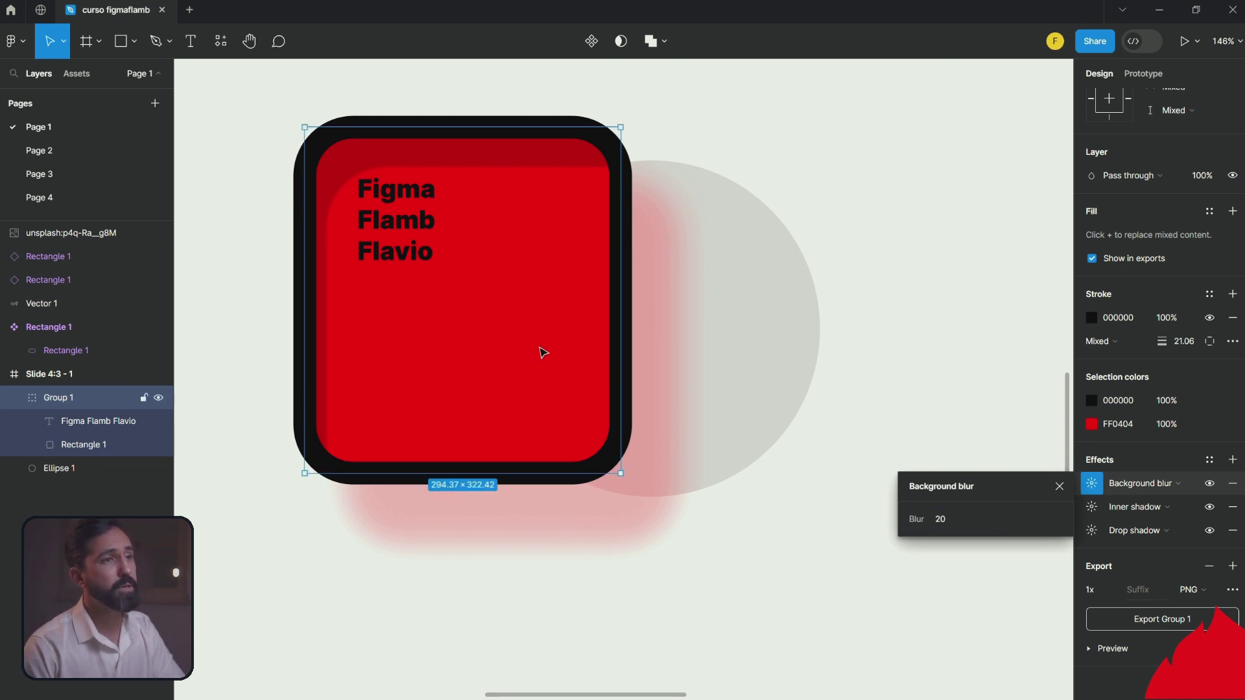
Step: Set the red rectangle's fill opacity inside the group to 50%
double_click(464, 264)
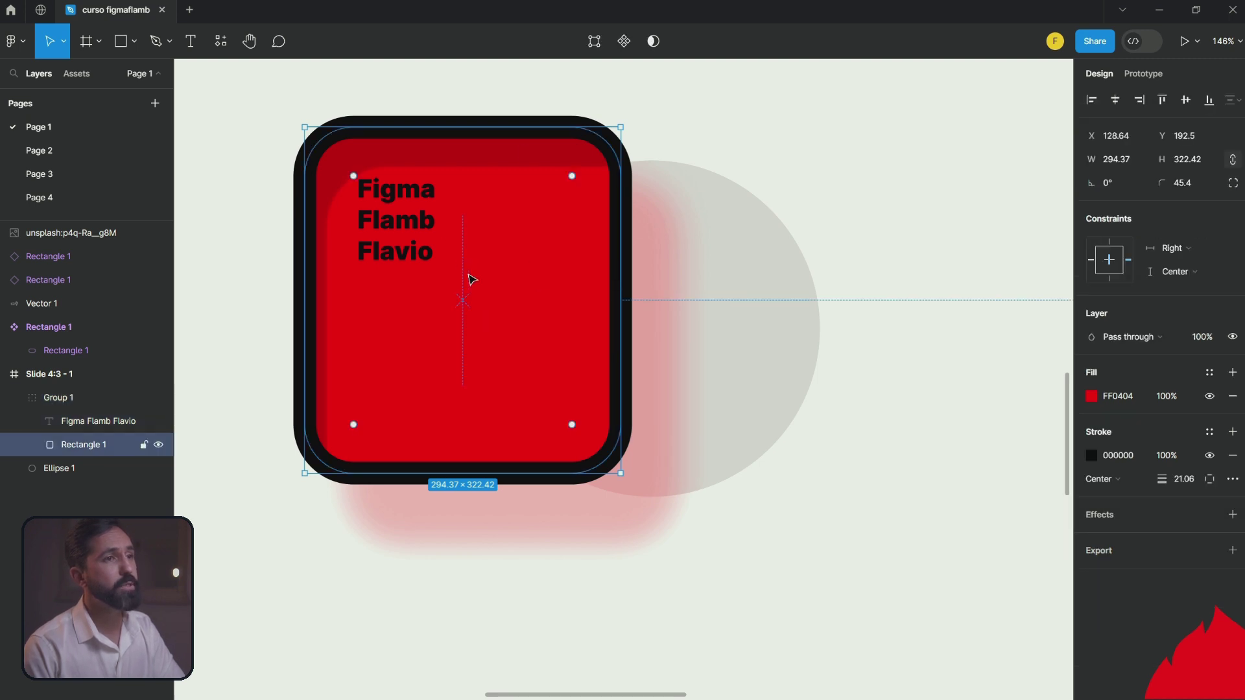
left_click(628, 597)
left_click(539, 417)
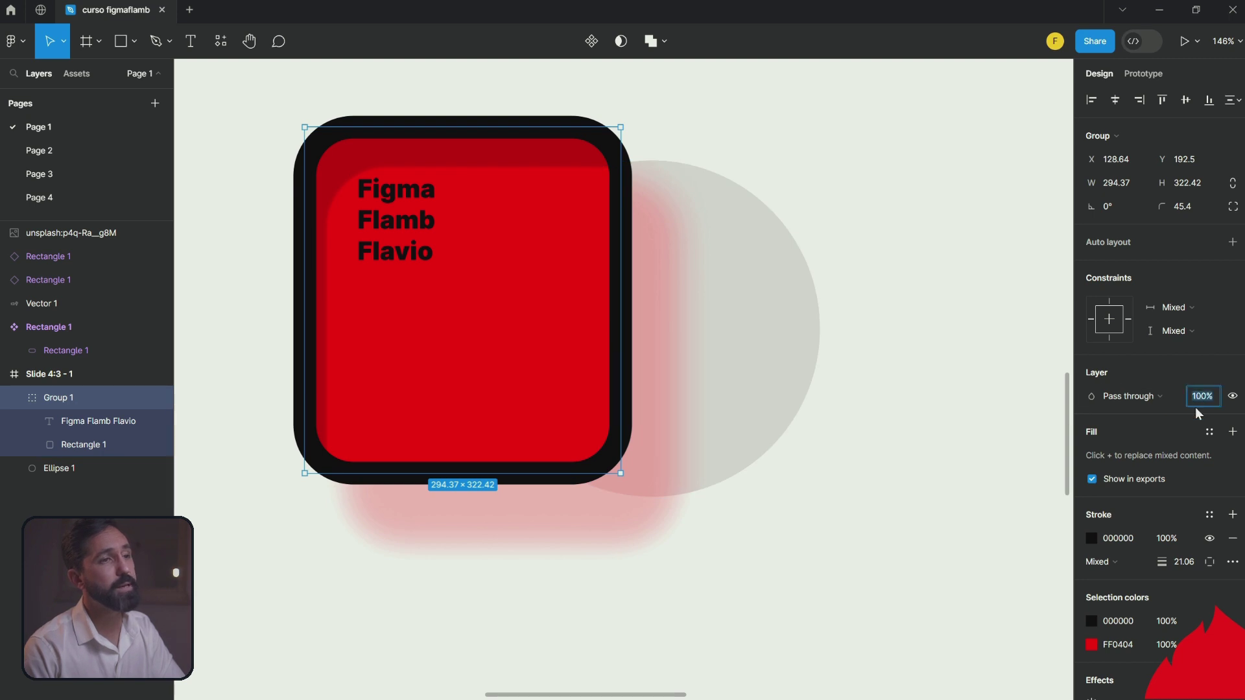
mouse_move(92, 397)
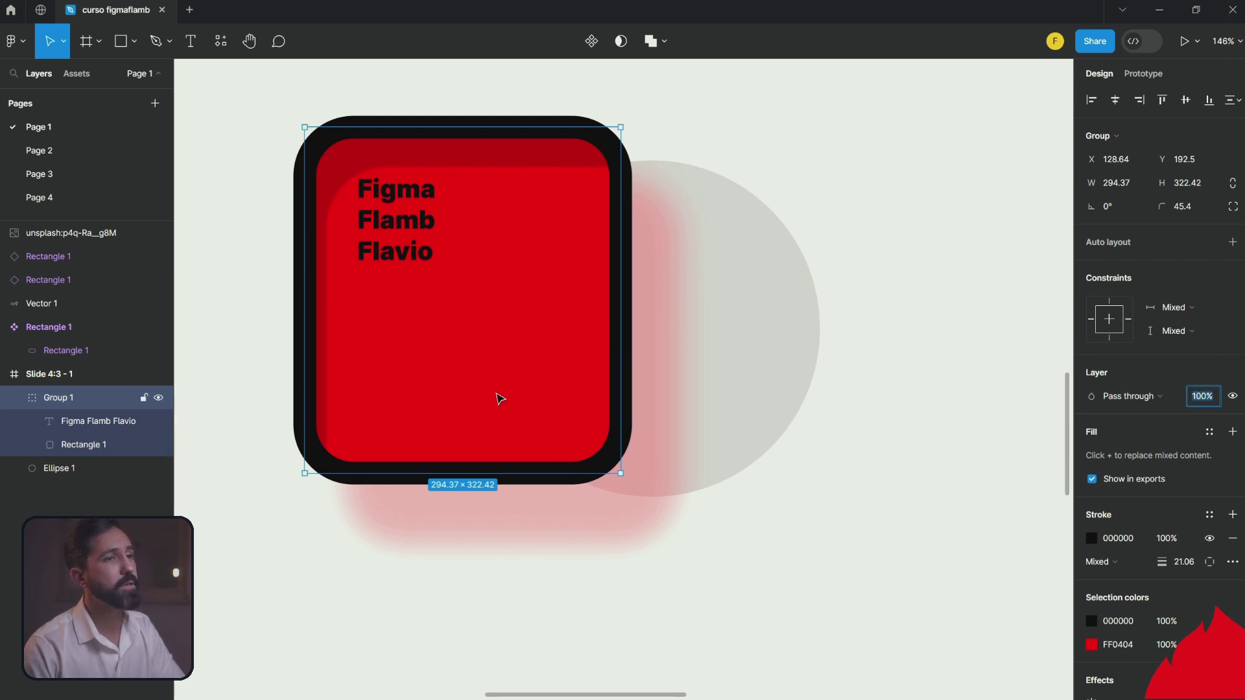
double_click(497, 394)
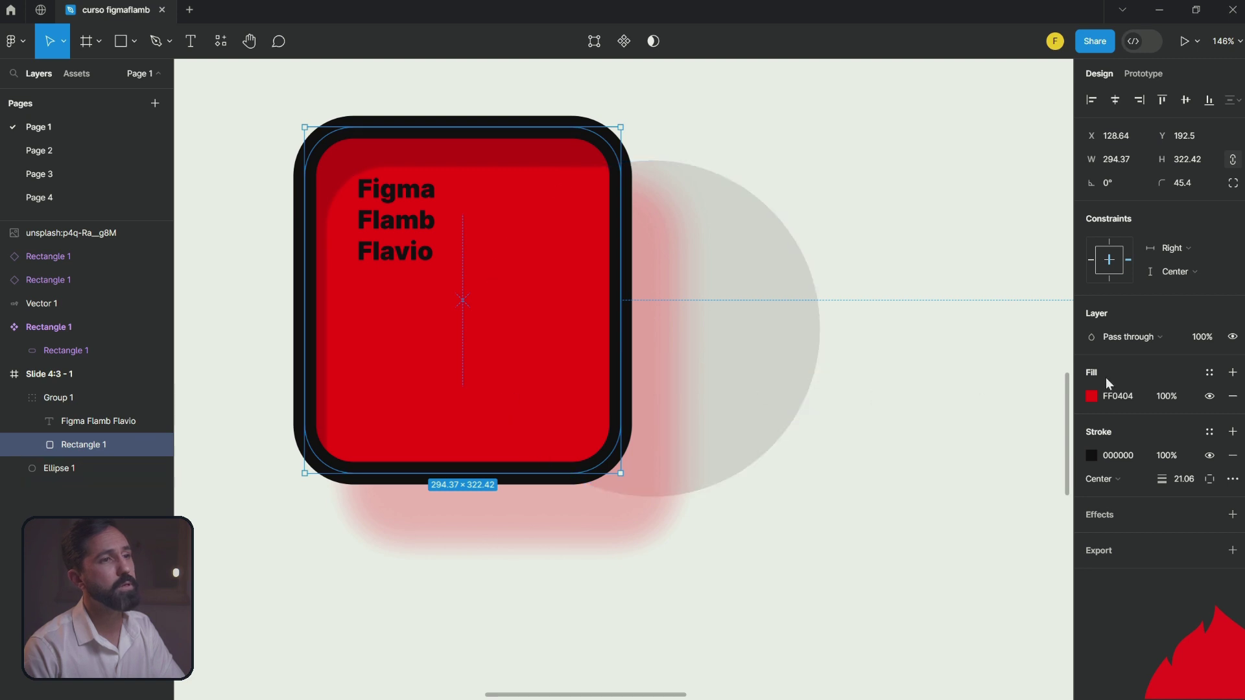
left_click(1162, 399)
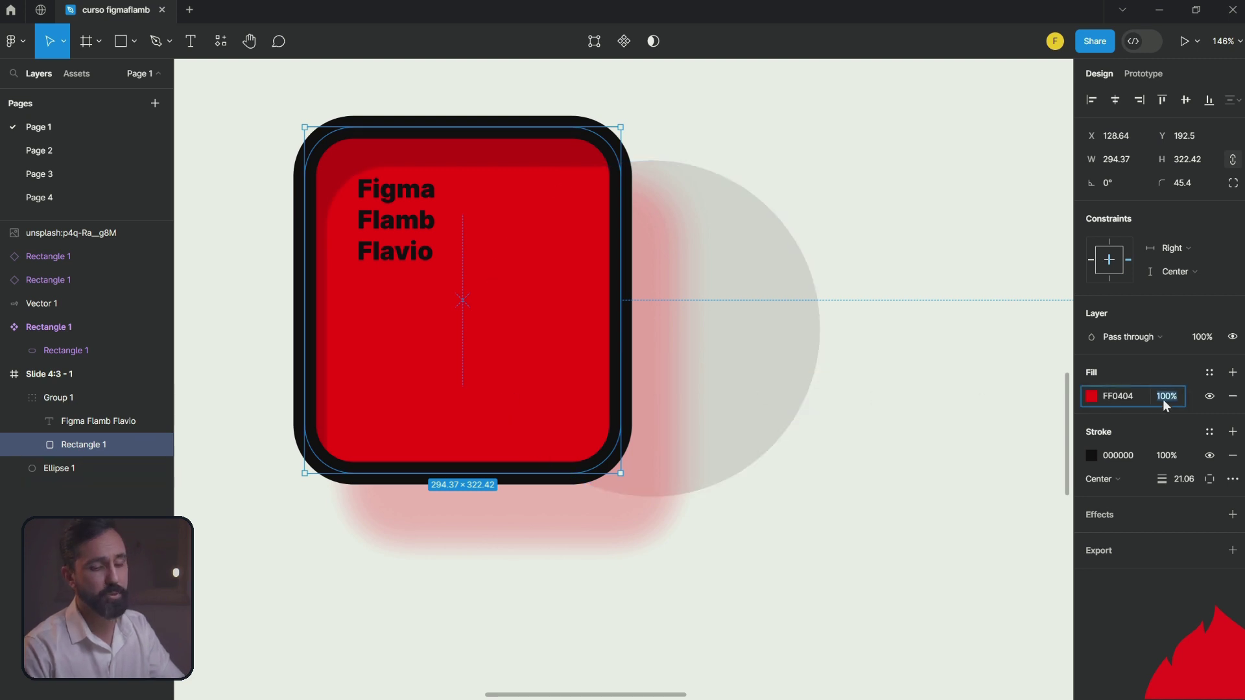
type("50")
key("Return")
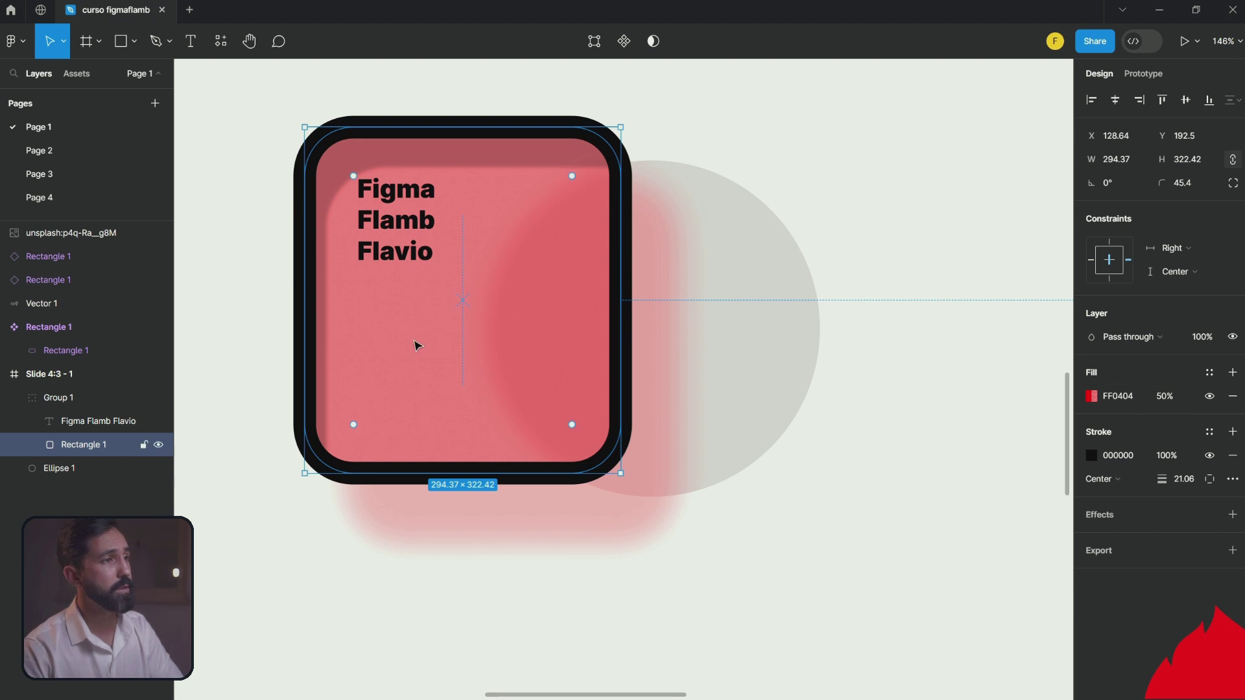
Step: Reselect Group 1 and adjust its Background blur to 26
left_click(730, 533)
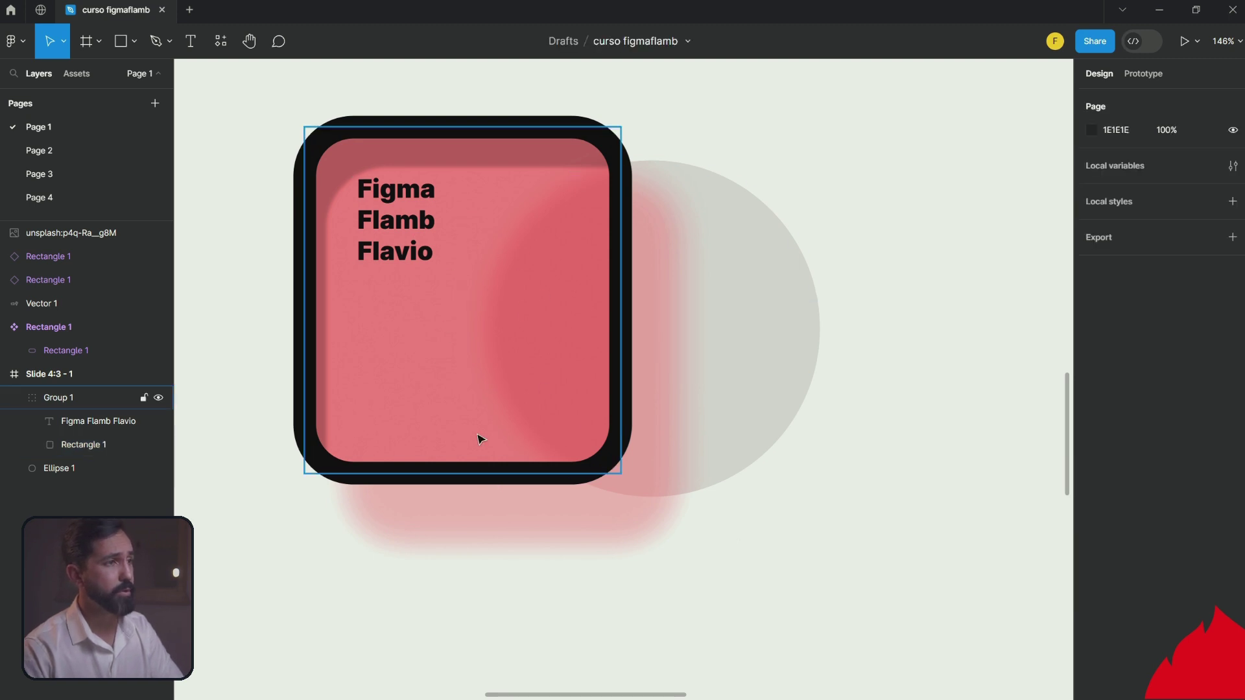
left_click(479, 438)
scroll(1174, 553, "down", 1)
scroll(1140, 525, "down", 2)
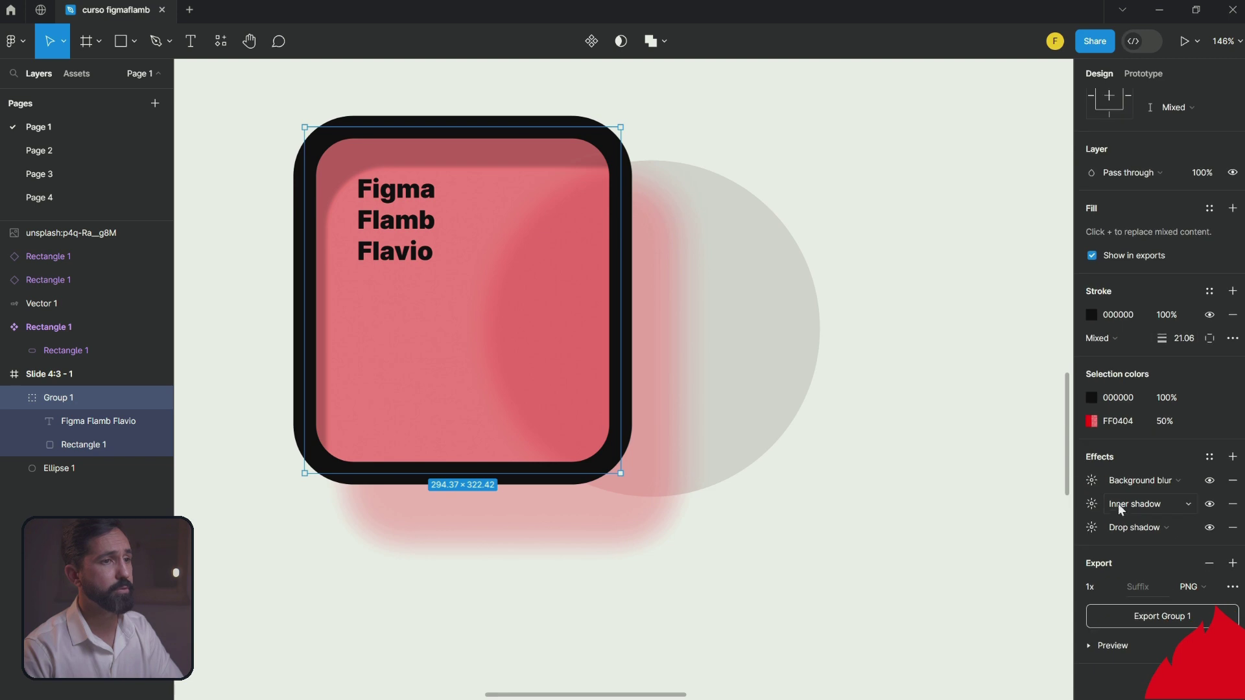
left_click(1092, 481)
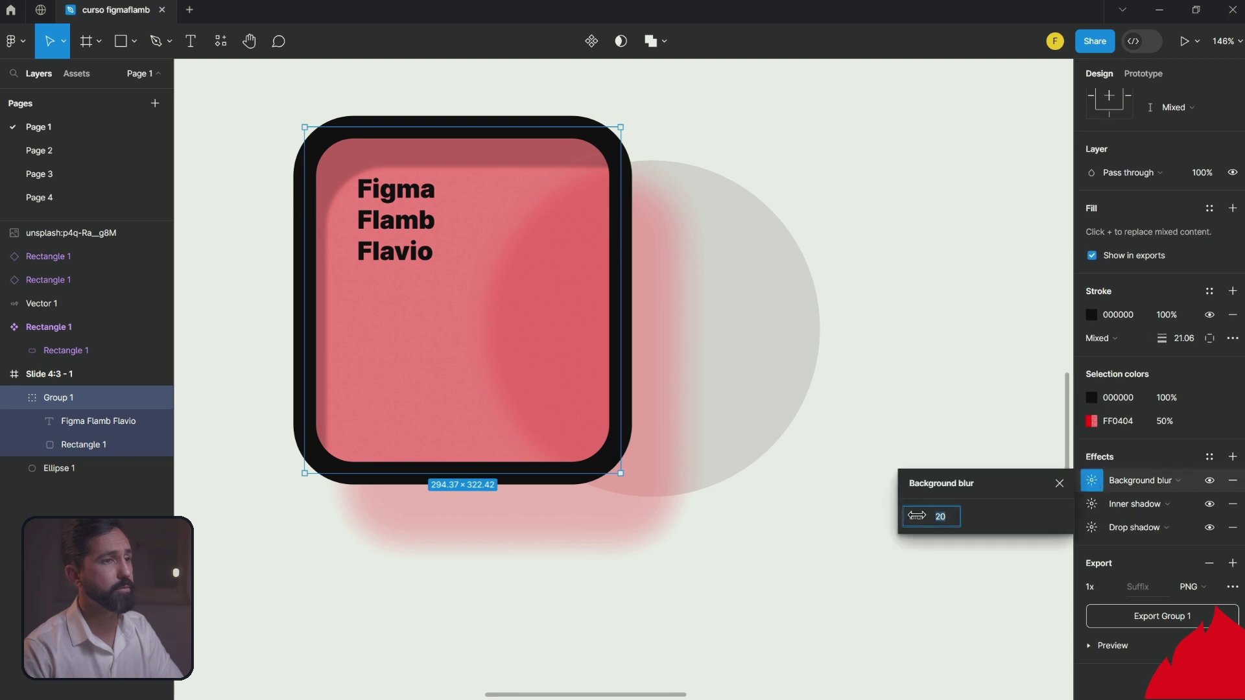
left_click_drag(917, 515, 846, 518)
left_click_drag(651, 539, 891, 523)
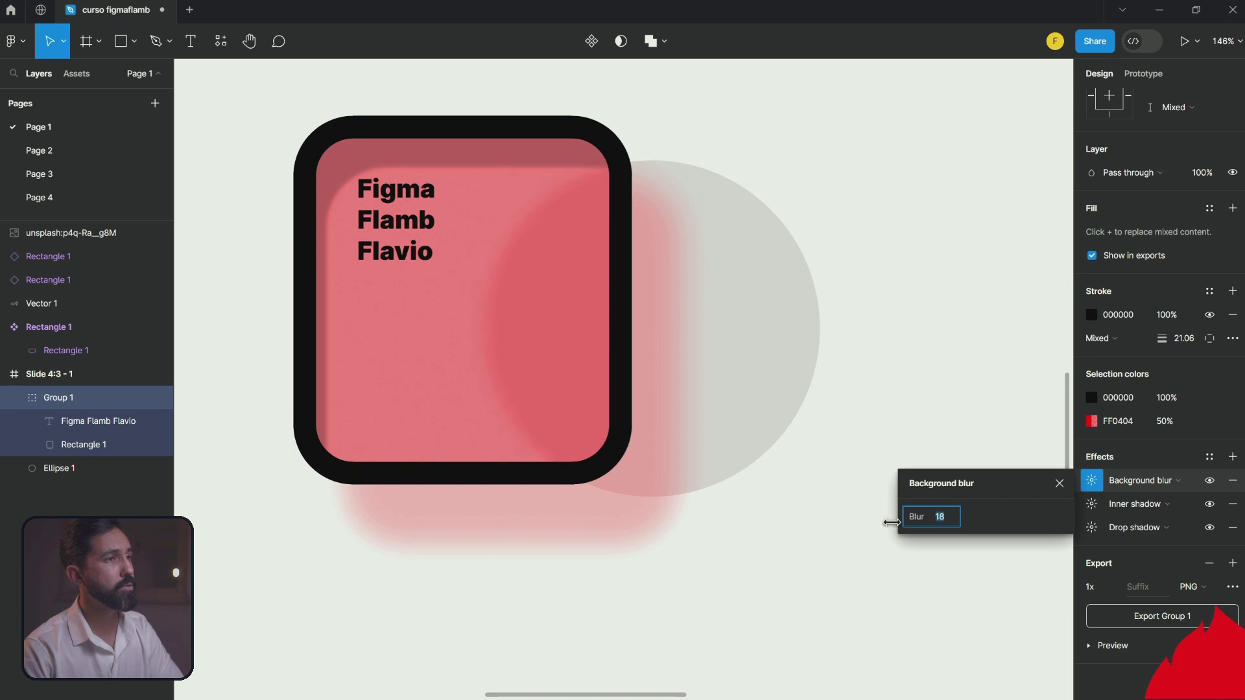
left_click(647, 614)
Step: Alt-drag a copy of the card group onto the desert photo
scroll(650, 619, "down", 3)
scroll(651, 619, "down", 5)
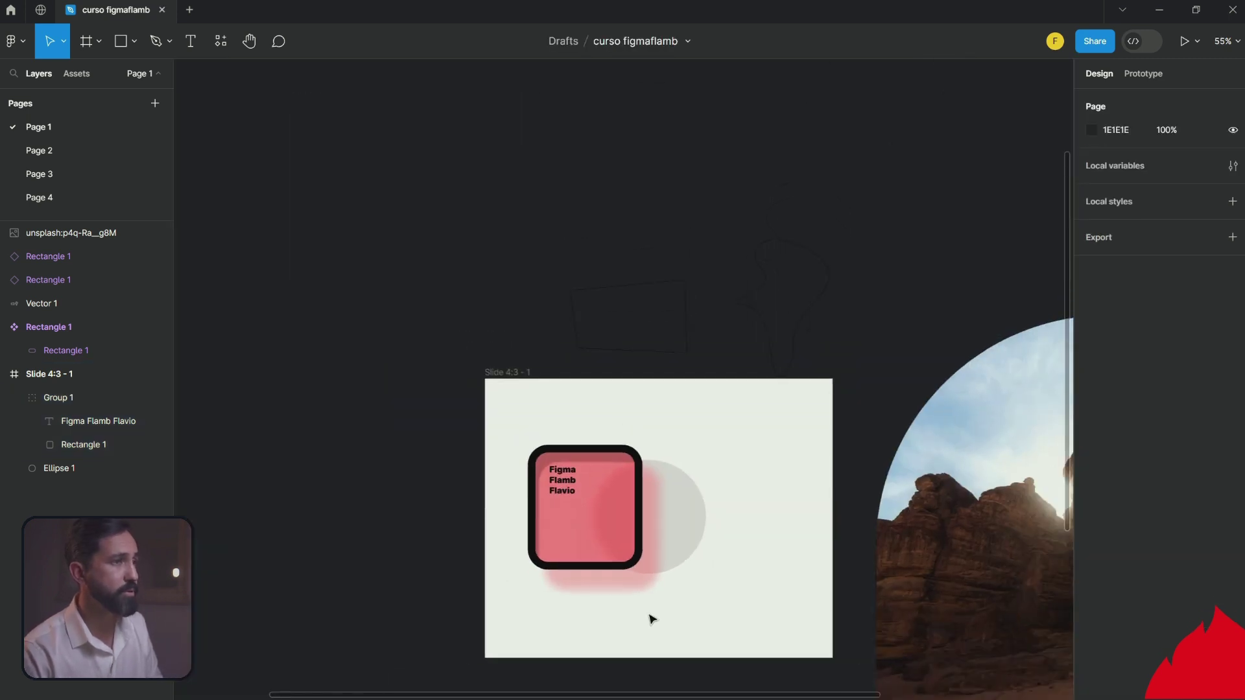
scroll(629, 461, "right", 5)
scroll(628, 462, "down", 2)
left_click_drag(237, 387, 822, 653)
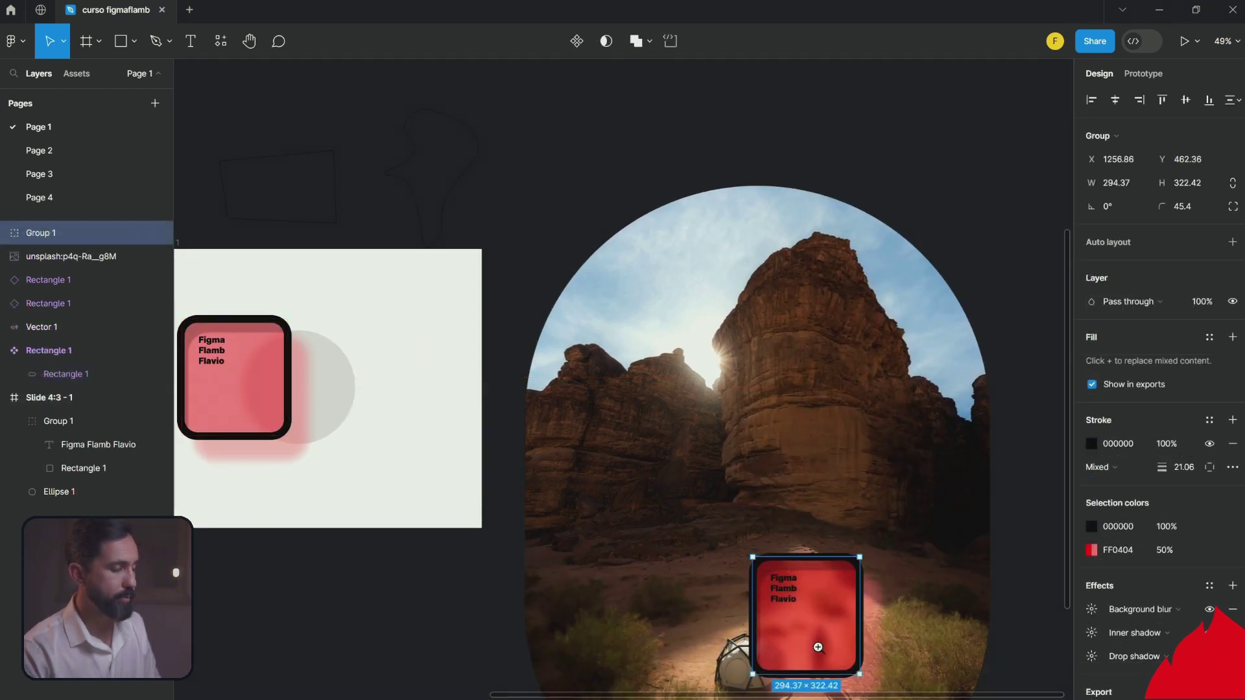
left_click(815, 643)
left_click_drag(807, 608, 752, 405)
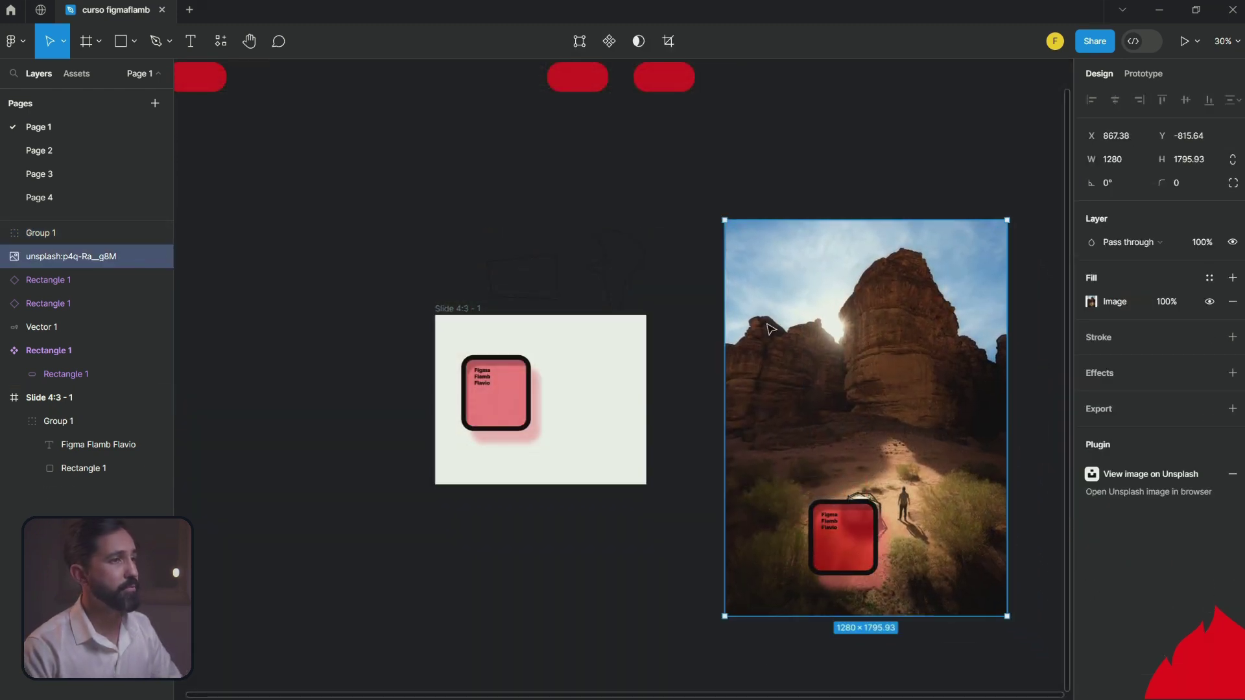
Step: Move the desert photo into Slide 4:3 - 1 behind the red card and reposition it
left_click_drag(826, 348, 520, 327)
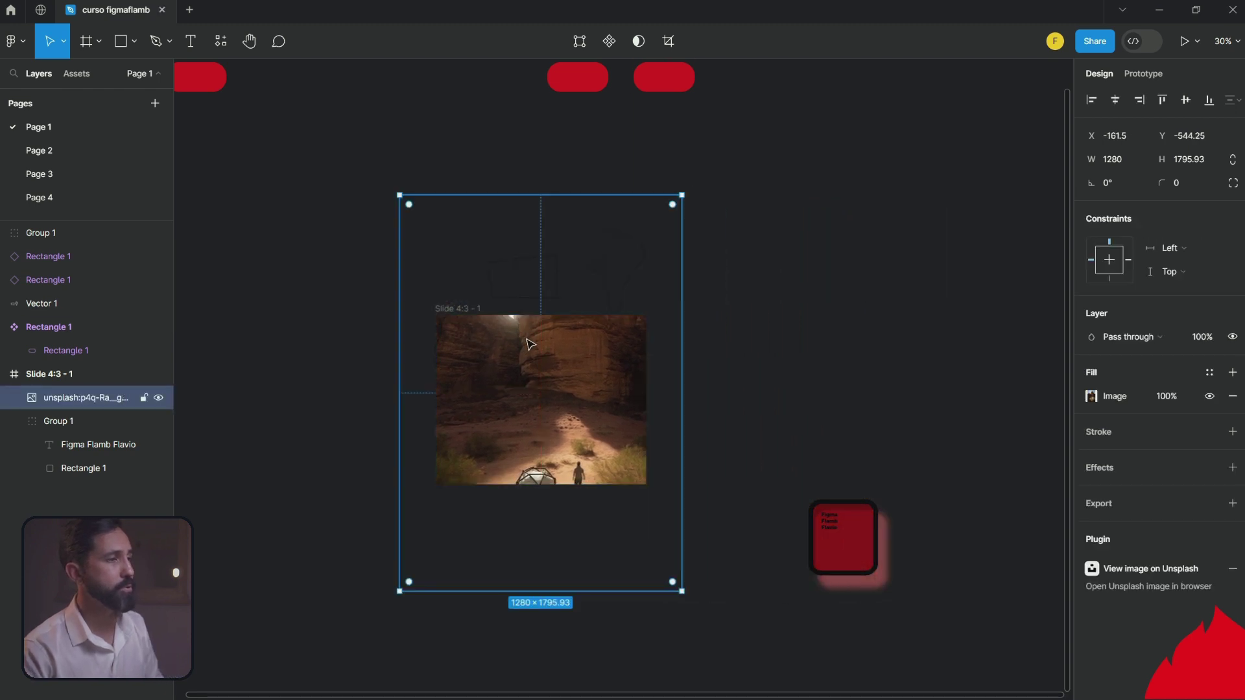
key("ctrl+[")
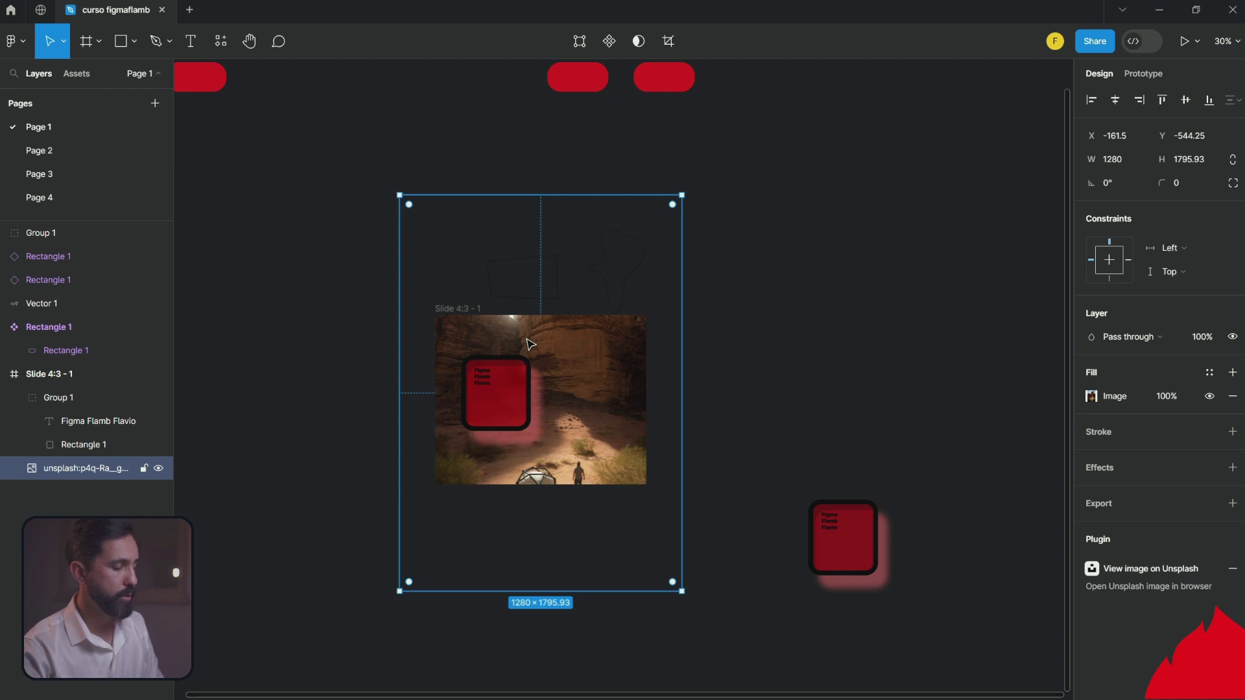
scroll(555, 389, "up", 5)
mouse_move(554, 389)
left_mouse_down()
mouse_move(556, 304)
mouse_move(434, 349)
mouse_move(403, 347)
mouse_move(500, 364)
mouse_move(388, 378)
left_mouse_up()
left_click(387, 334)
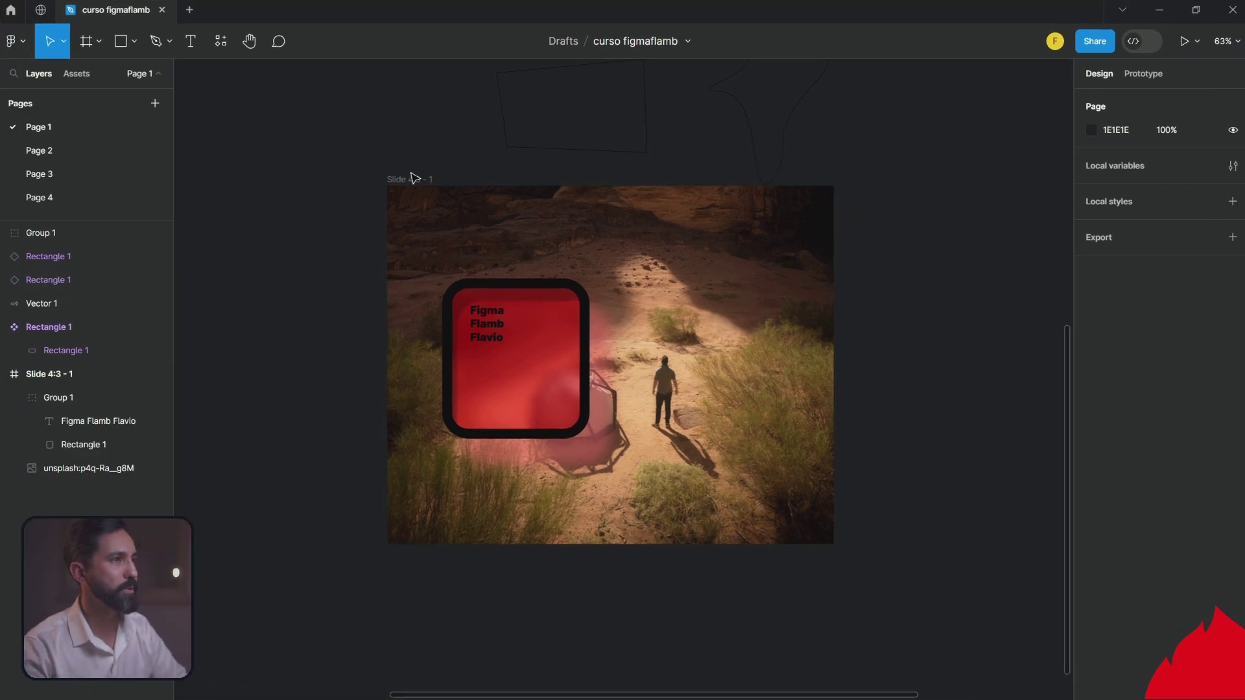
left_click(419, 181)
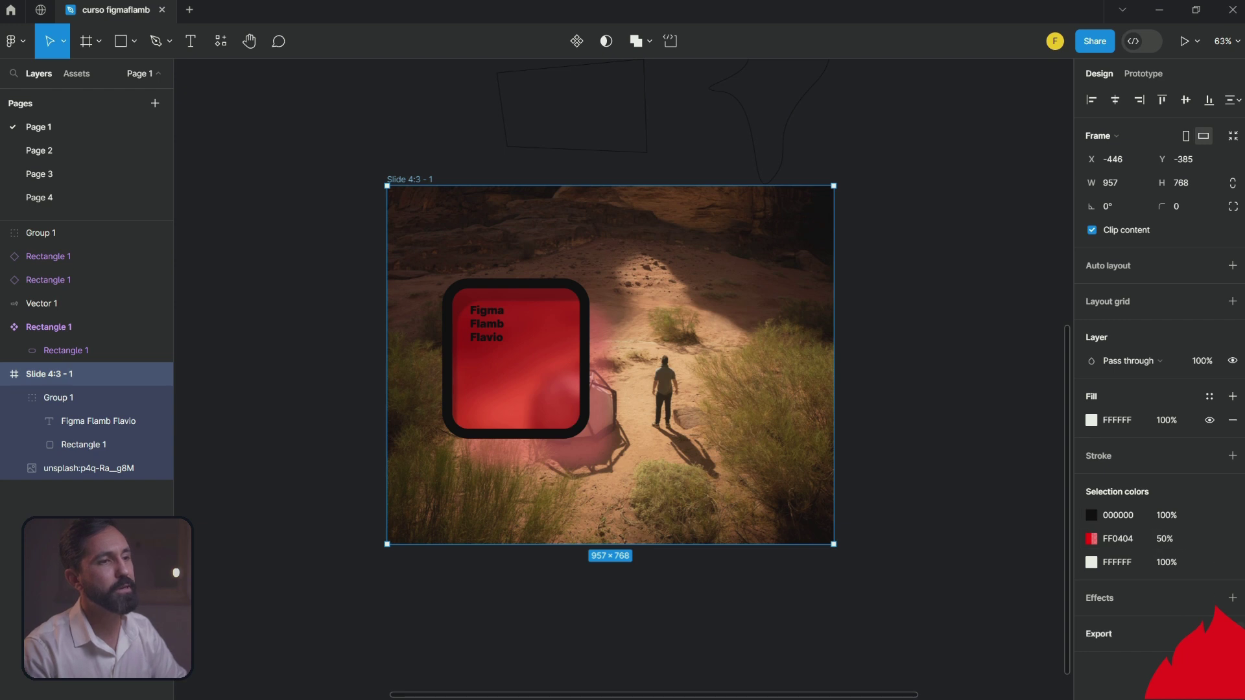
Step: Add a 1x PNG export setting to Slide 4:3 - 1 and show its preview
left_click(1232, 633)
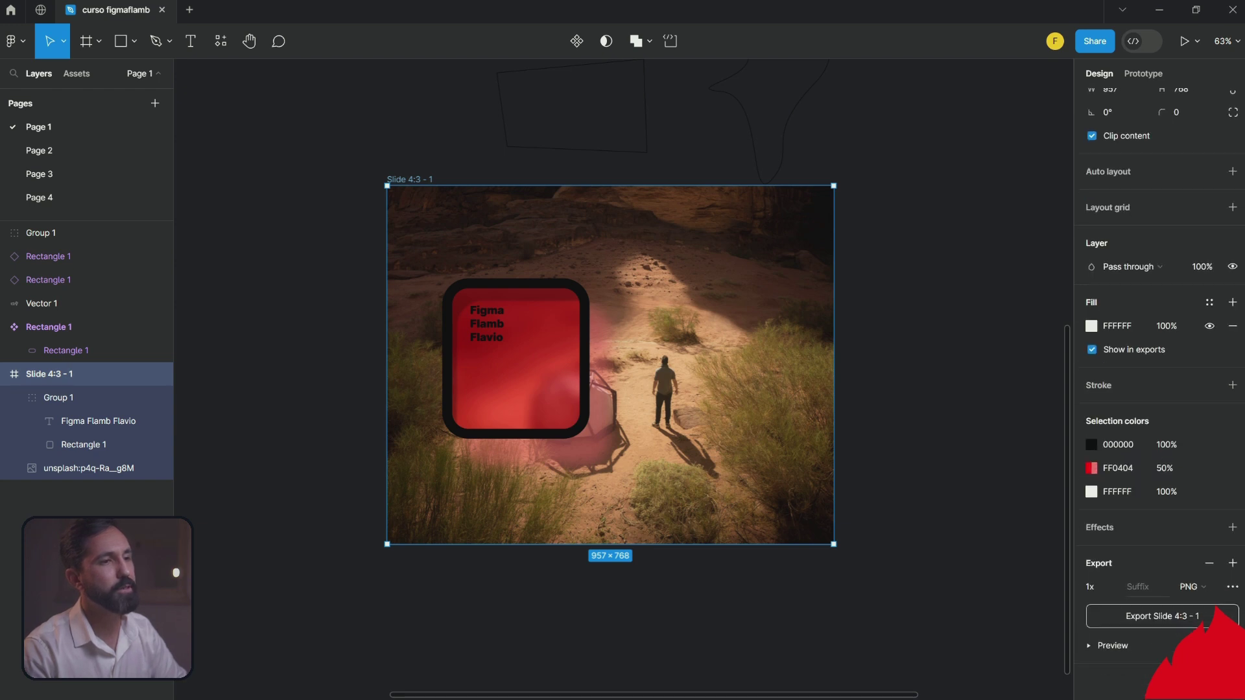
left_click(1089, 647)
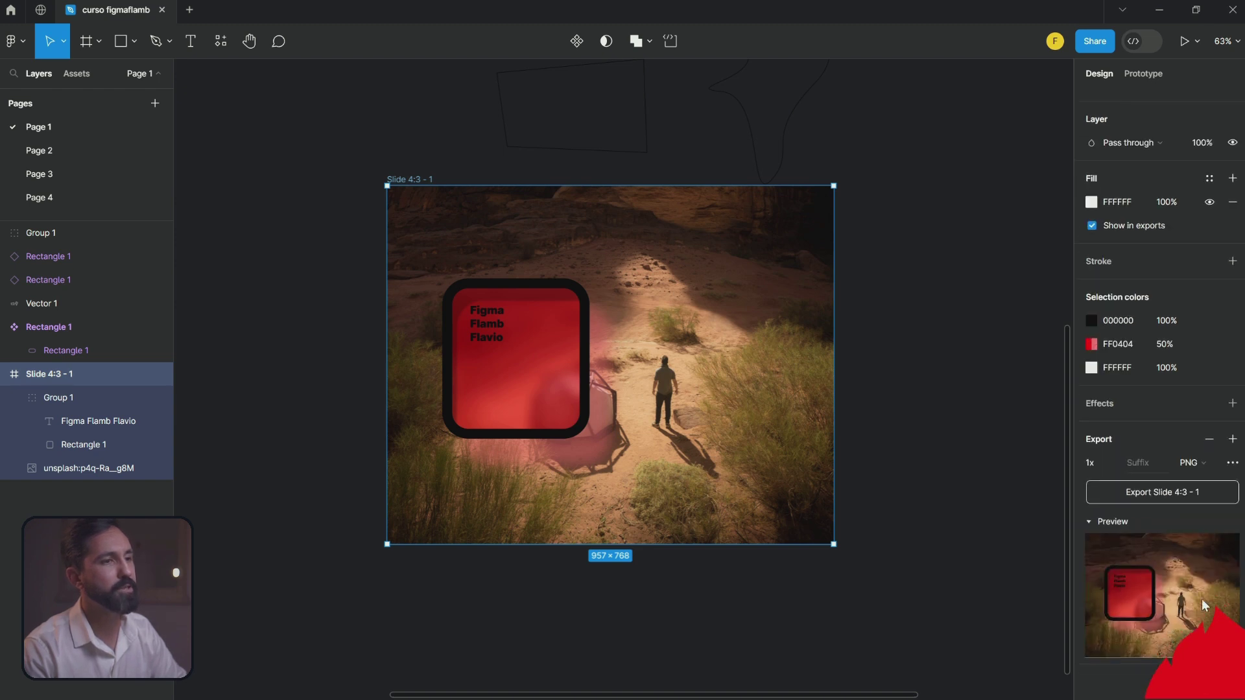
left_click(1195, 465)
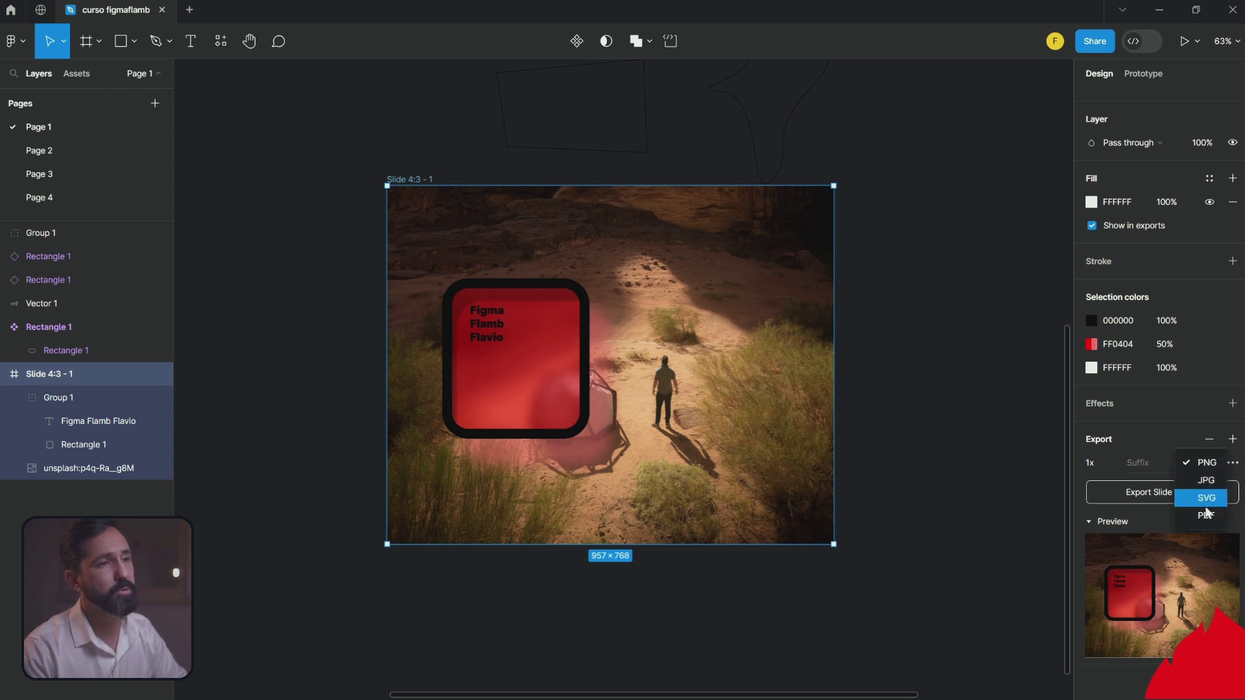
left_click(1207, 463)
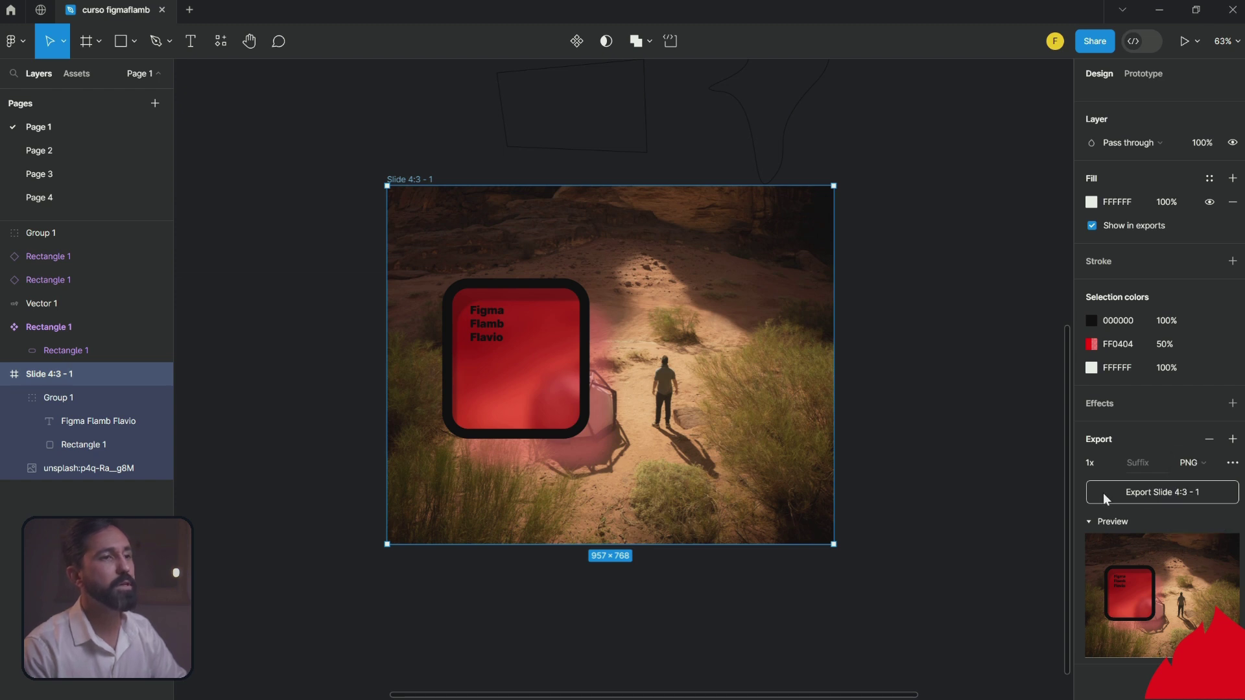